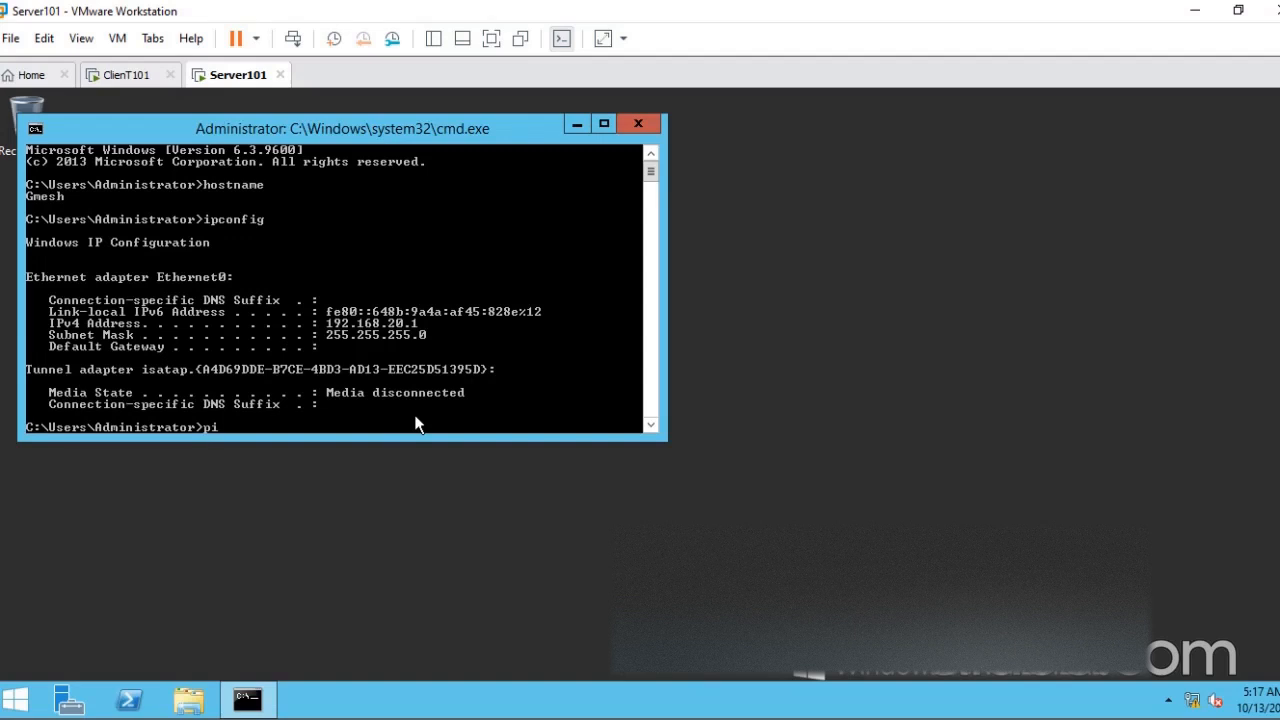
- Ping 192.168.20.1 from the Command Prompt on the Server101 virtual machine
type("2.168.20.1")
key("Return")
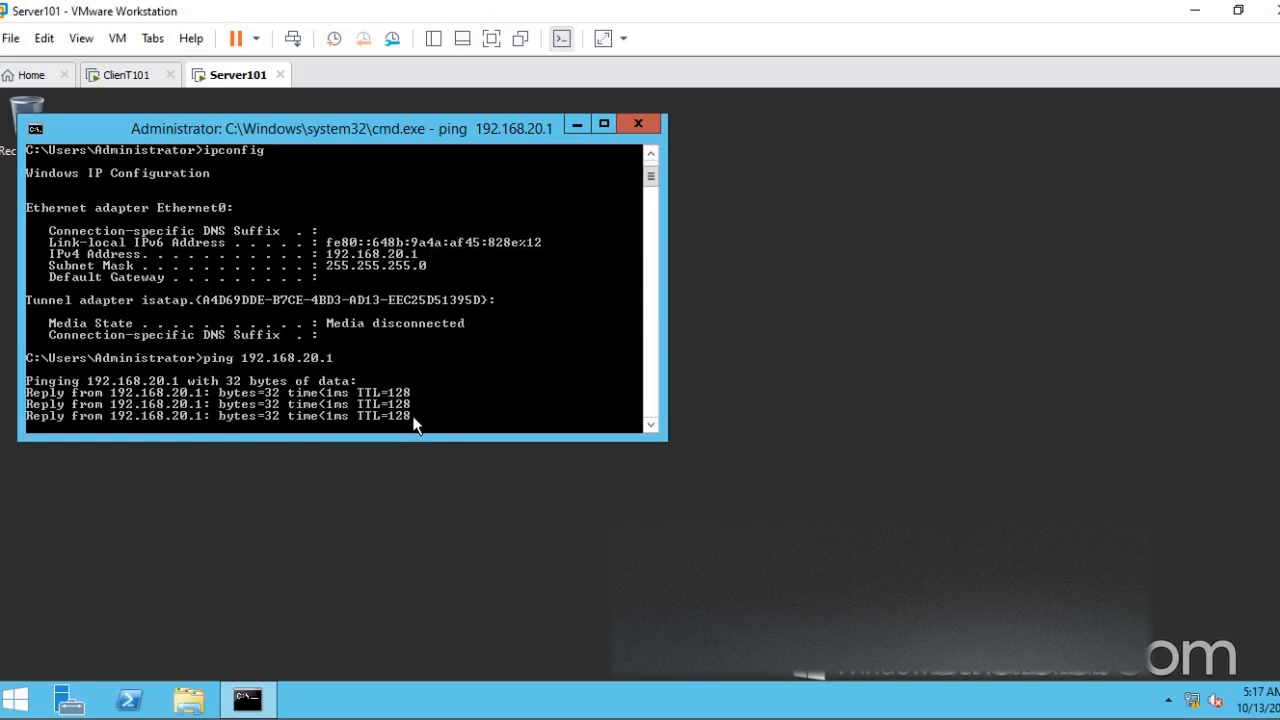
left_click(138, 80)
left_click(244, 78)
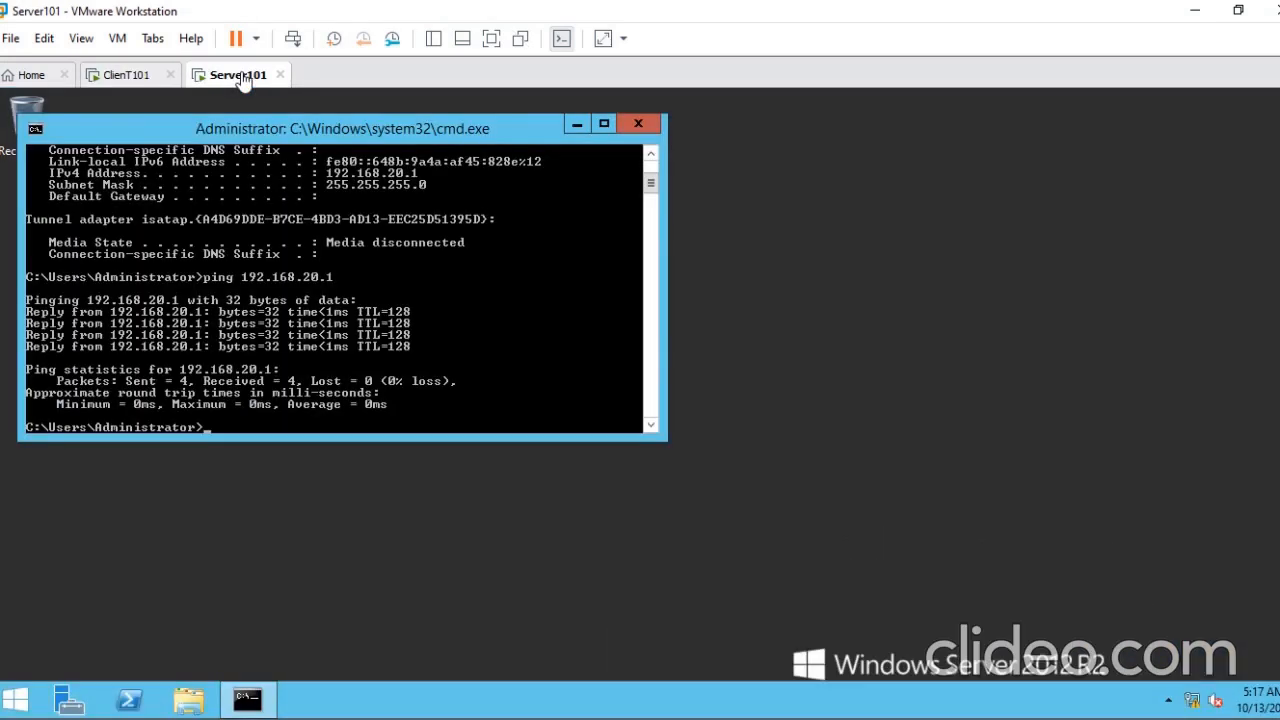
- Switch to the ClienT101 virtual machine and open a Command Prompt window there
left_click(127, 78)
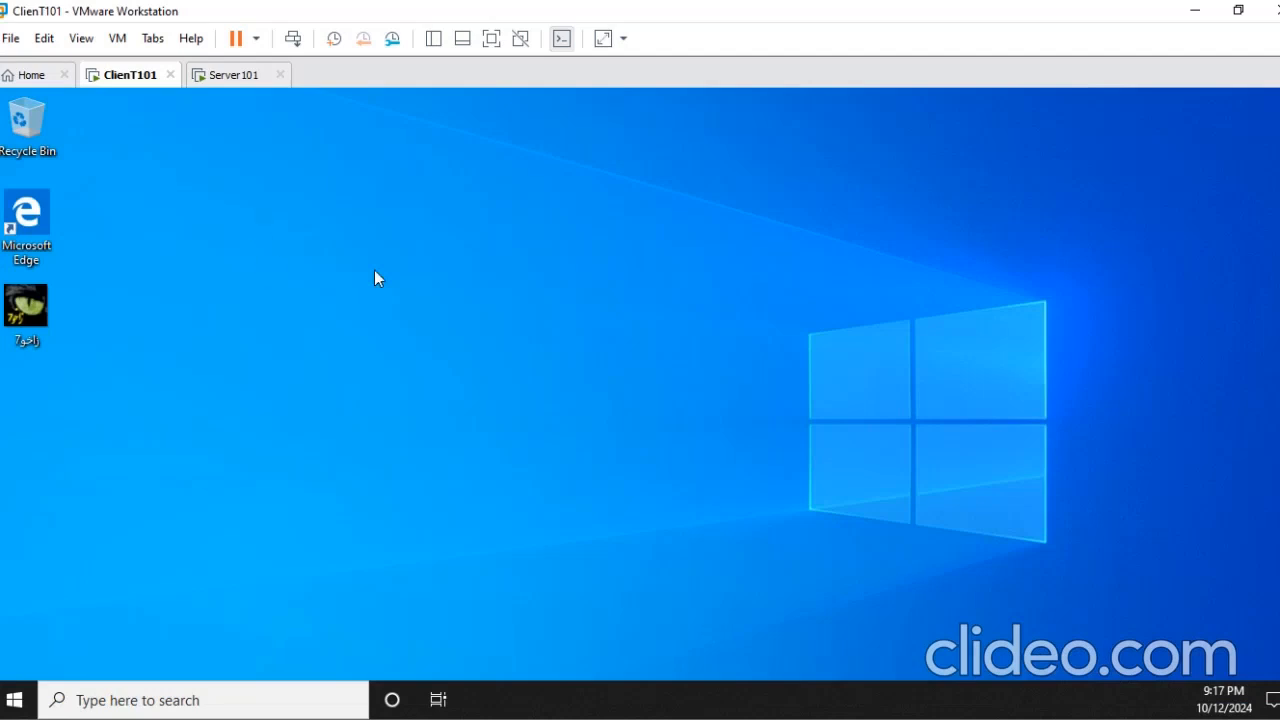
key("super+r")
left_click(150, 640)
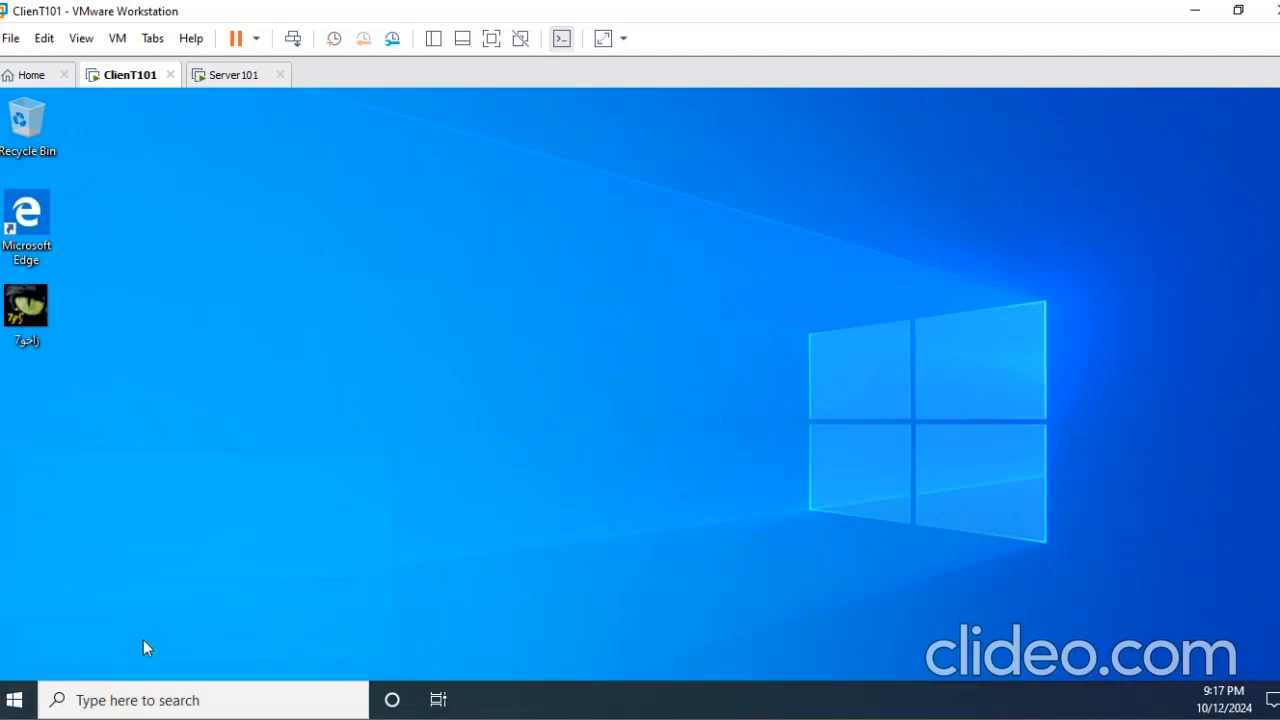
left_click(229, 85)
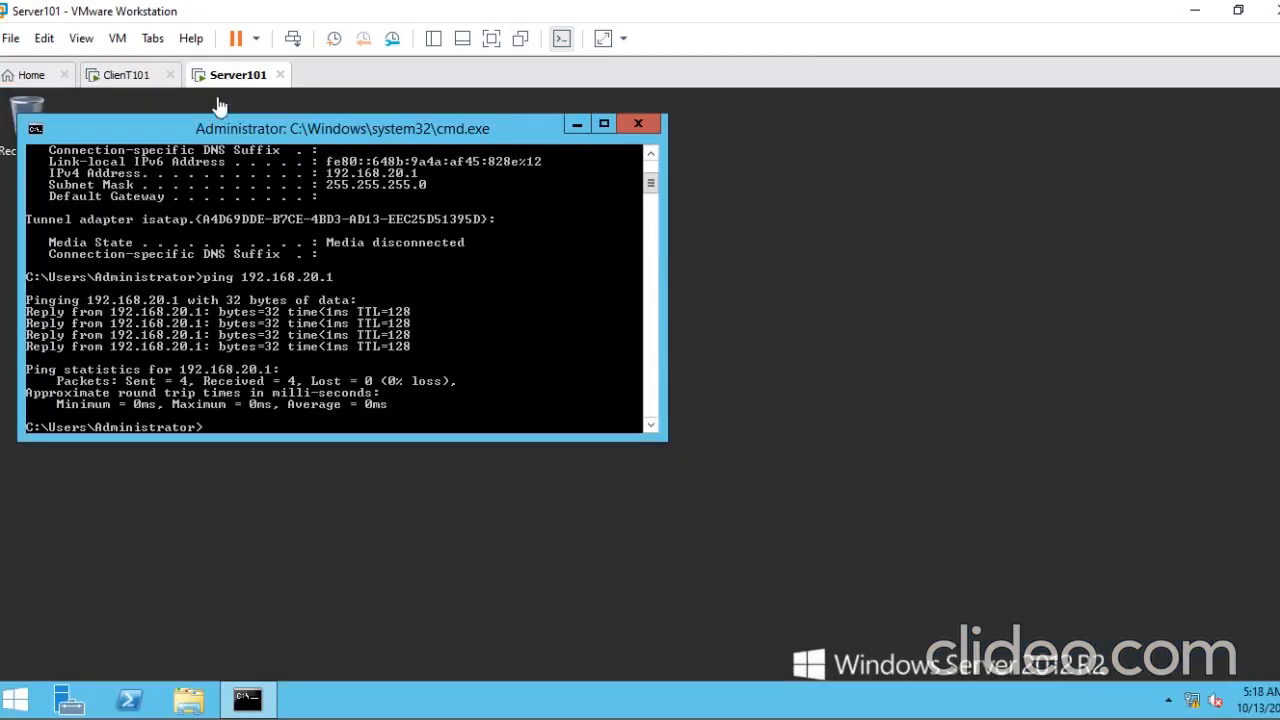
left_click(127, 80)
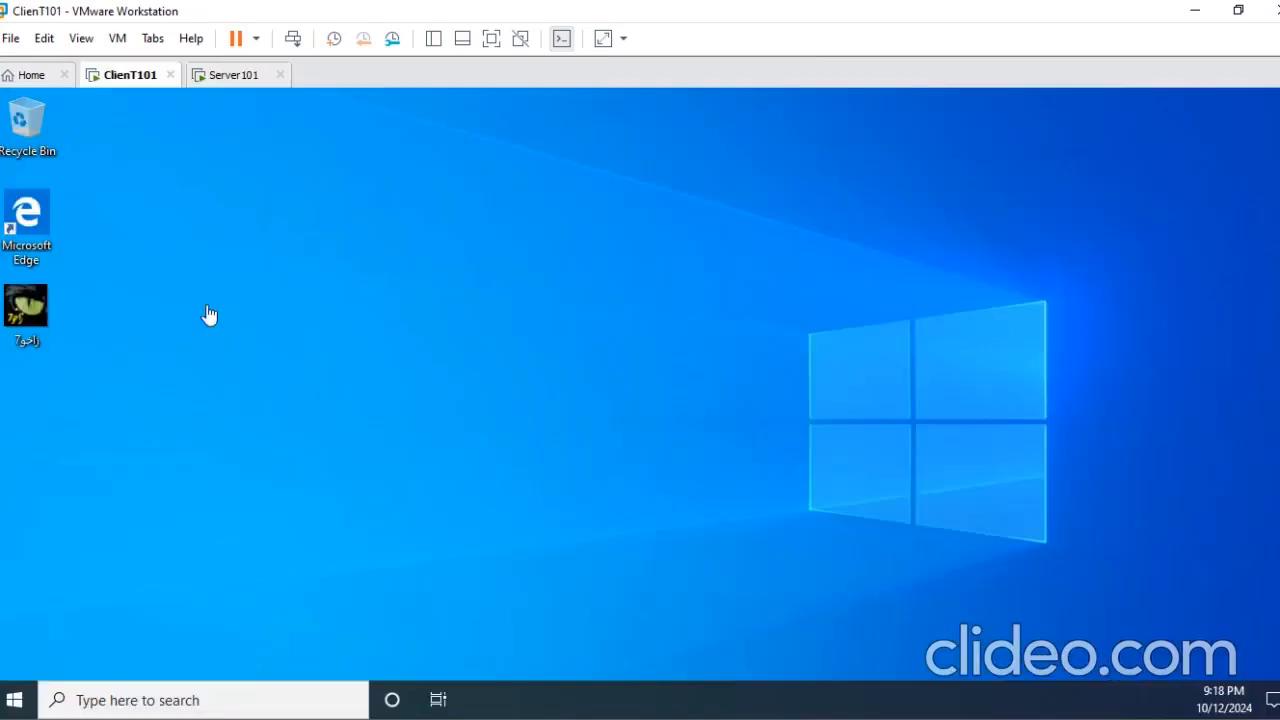
left_click(276, 395)
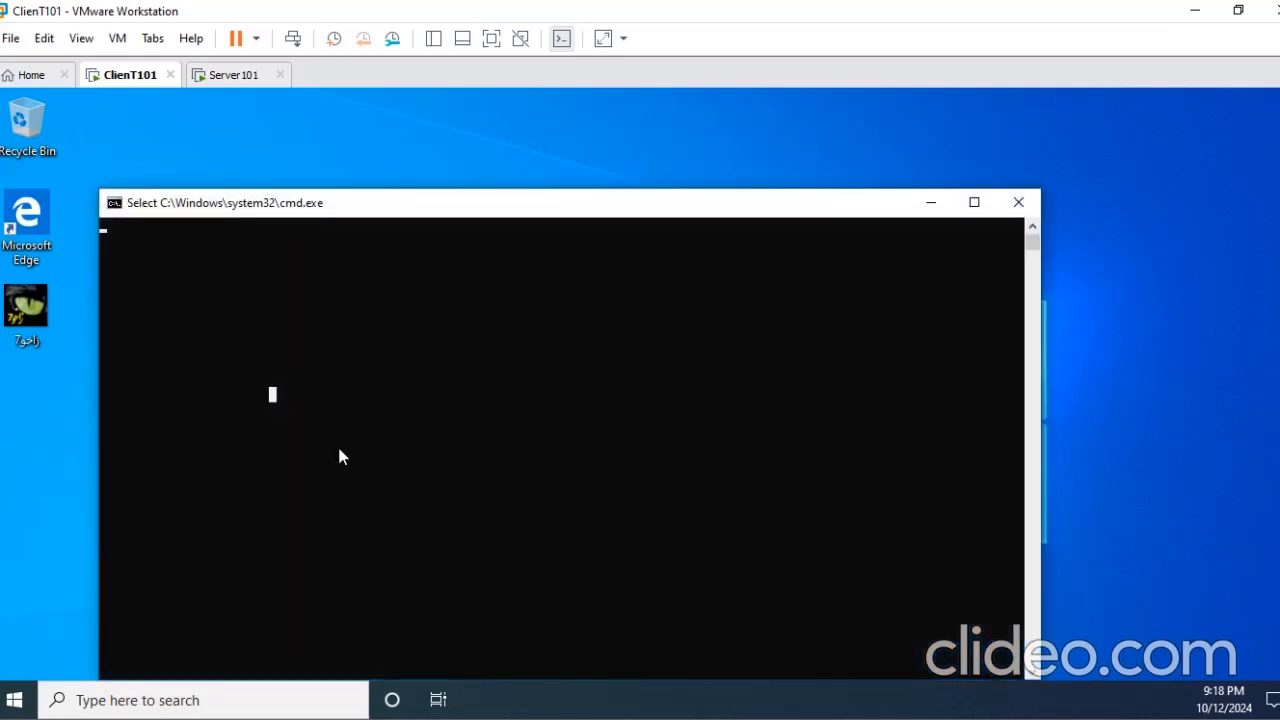
left_click_drag(429, 211, 403, 156)
left_click(319, 232)
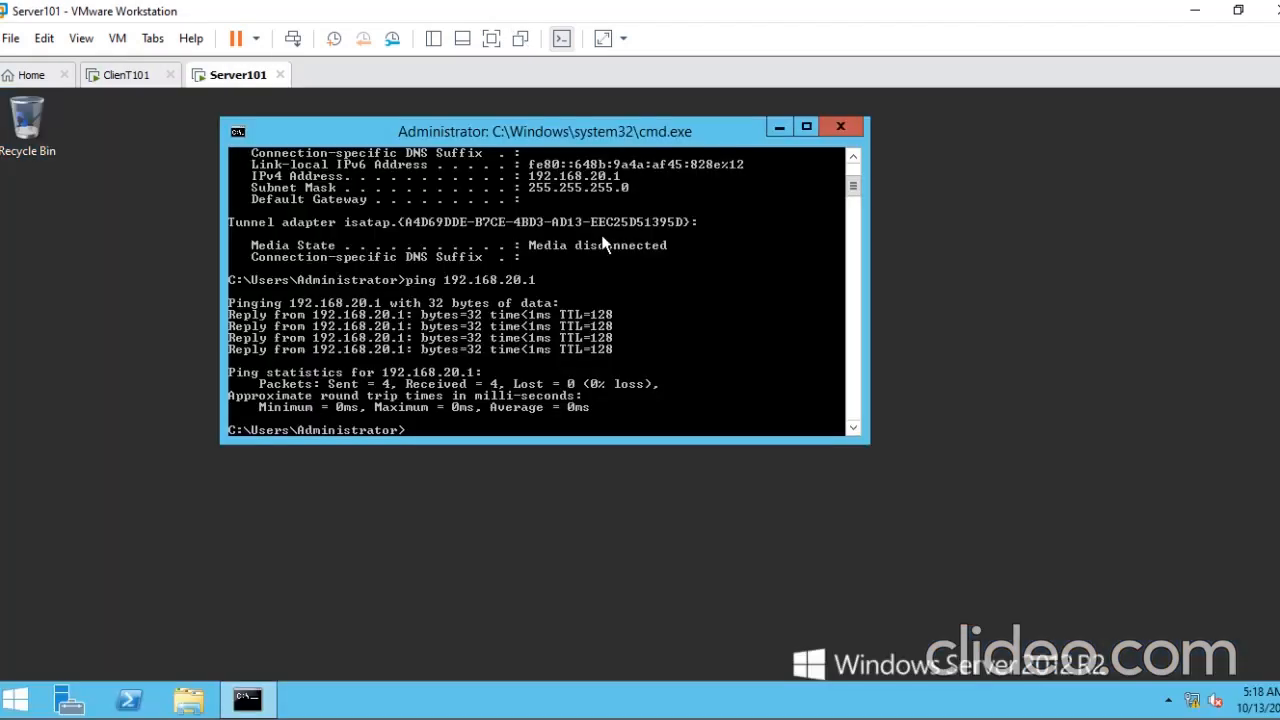
- On Server101, open Notepad and write "setup password on my server, must meet complexity requirement"
left_click_drag(580, 125, 632, 133)
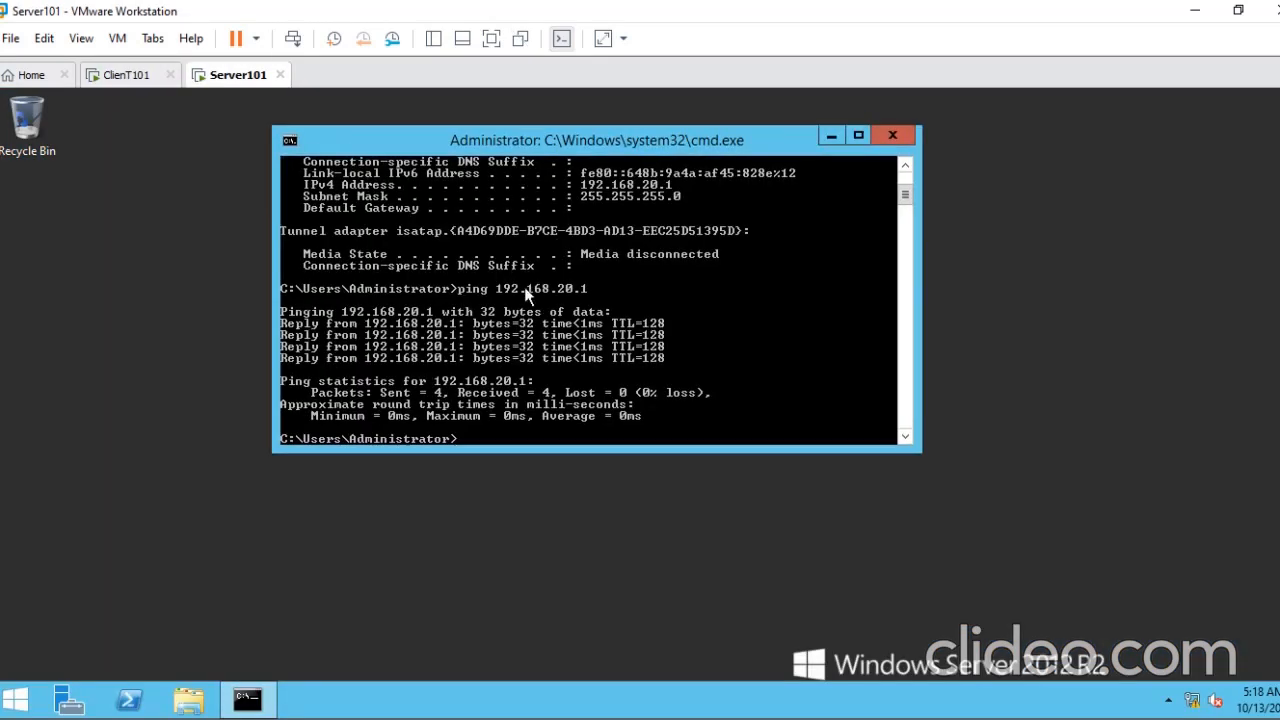
key("super+r")
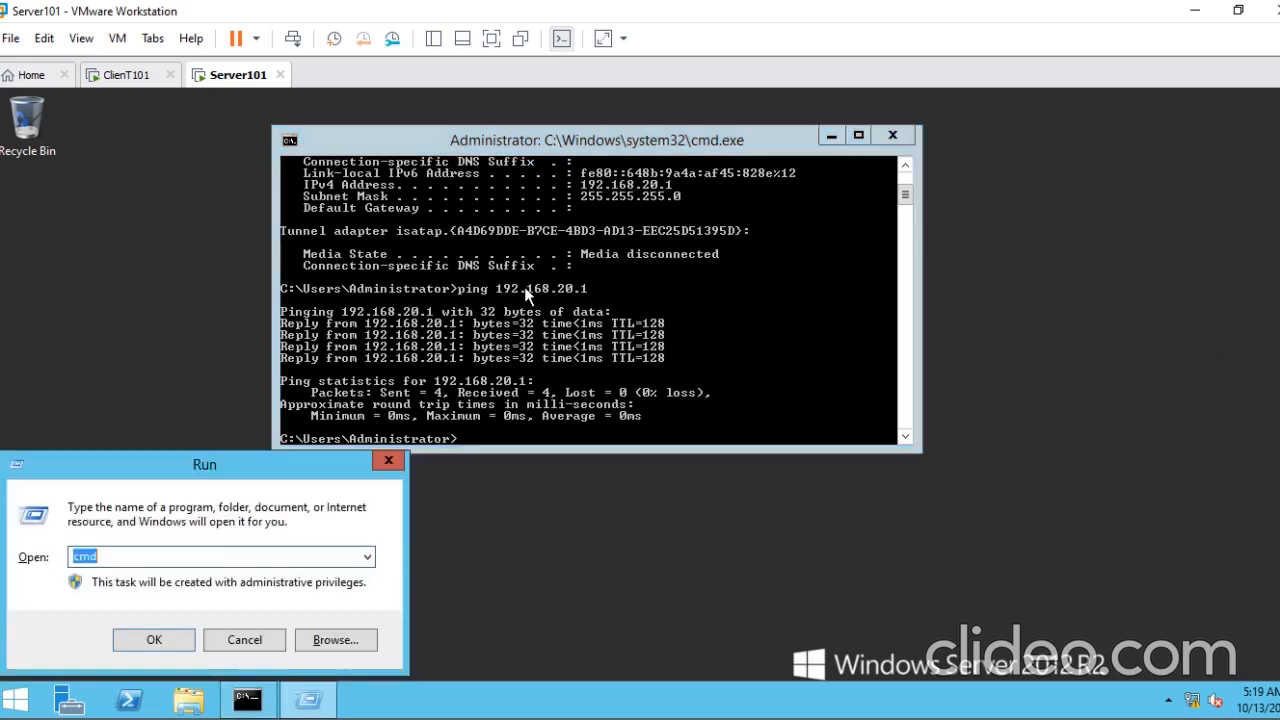
type("notepad")
key("Return")
type("setup password o")
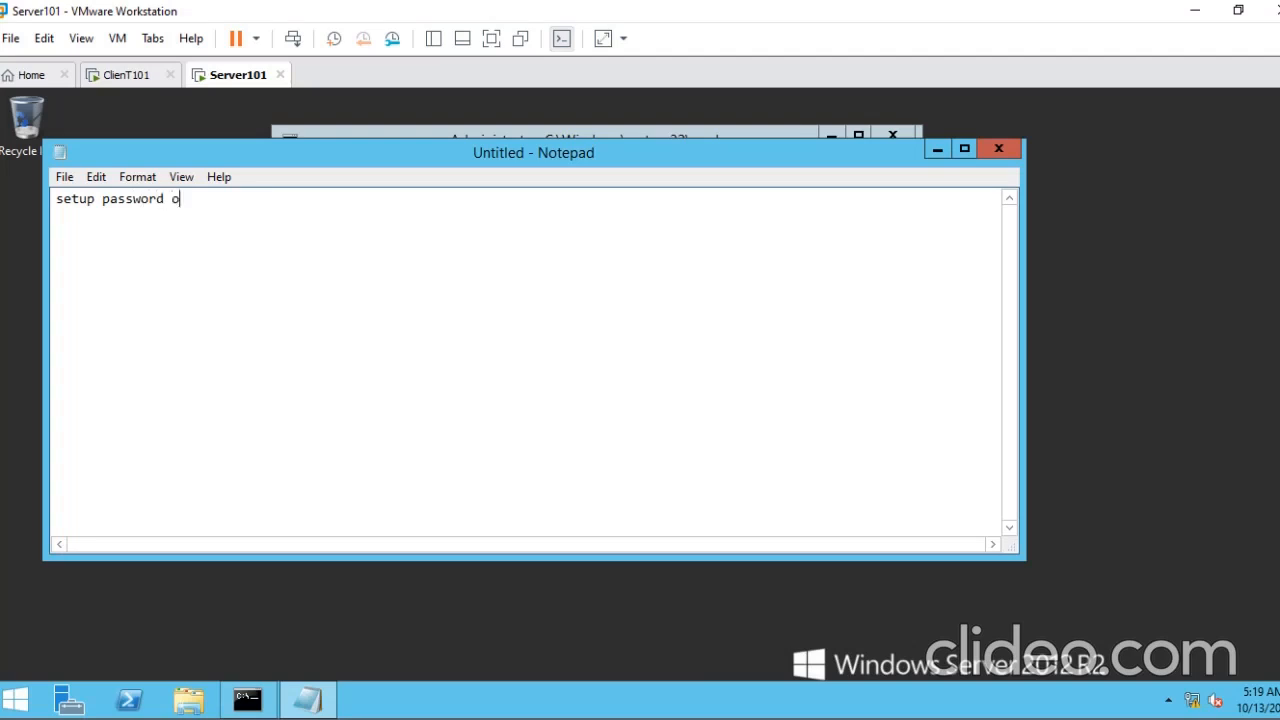
type("n my server, must meet complexity requirement")
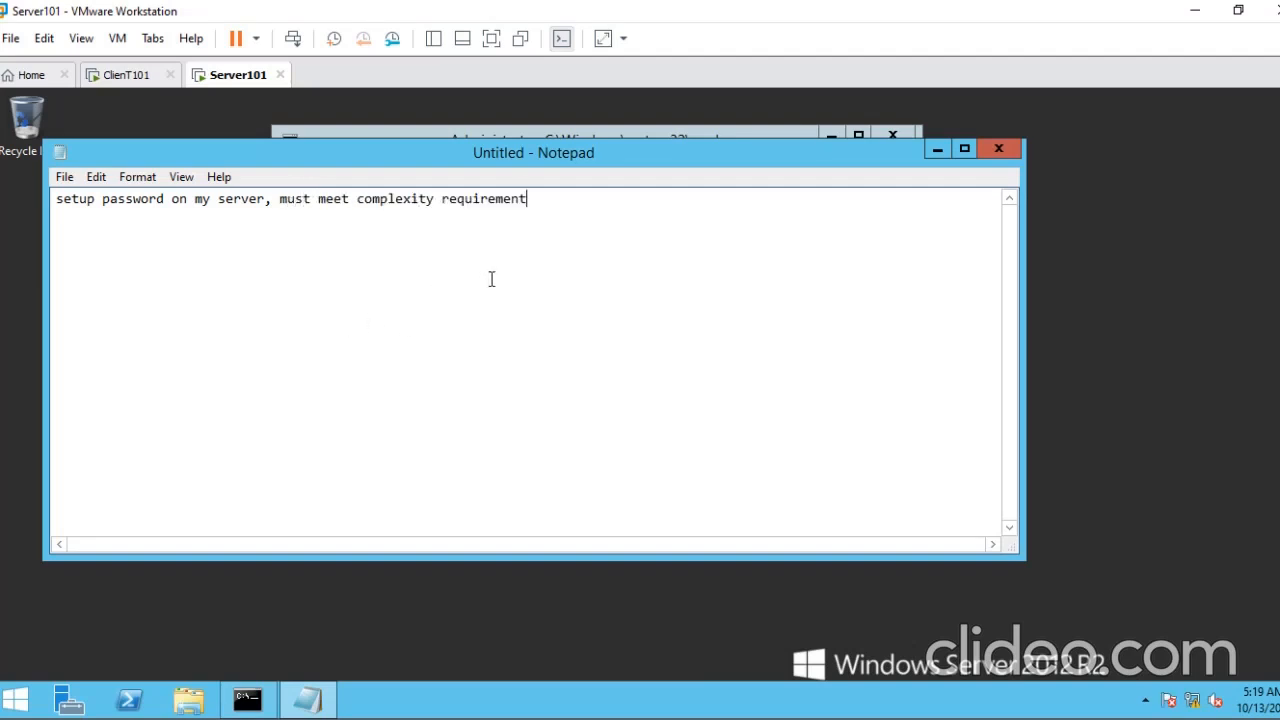
- Add two lines to the note: "strong" and "alphabet, non-alphabet and numbers, upper cases and also lower cases"
key("Return")
type("strong")
key("Return")
type("alphabet, non ")
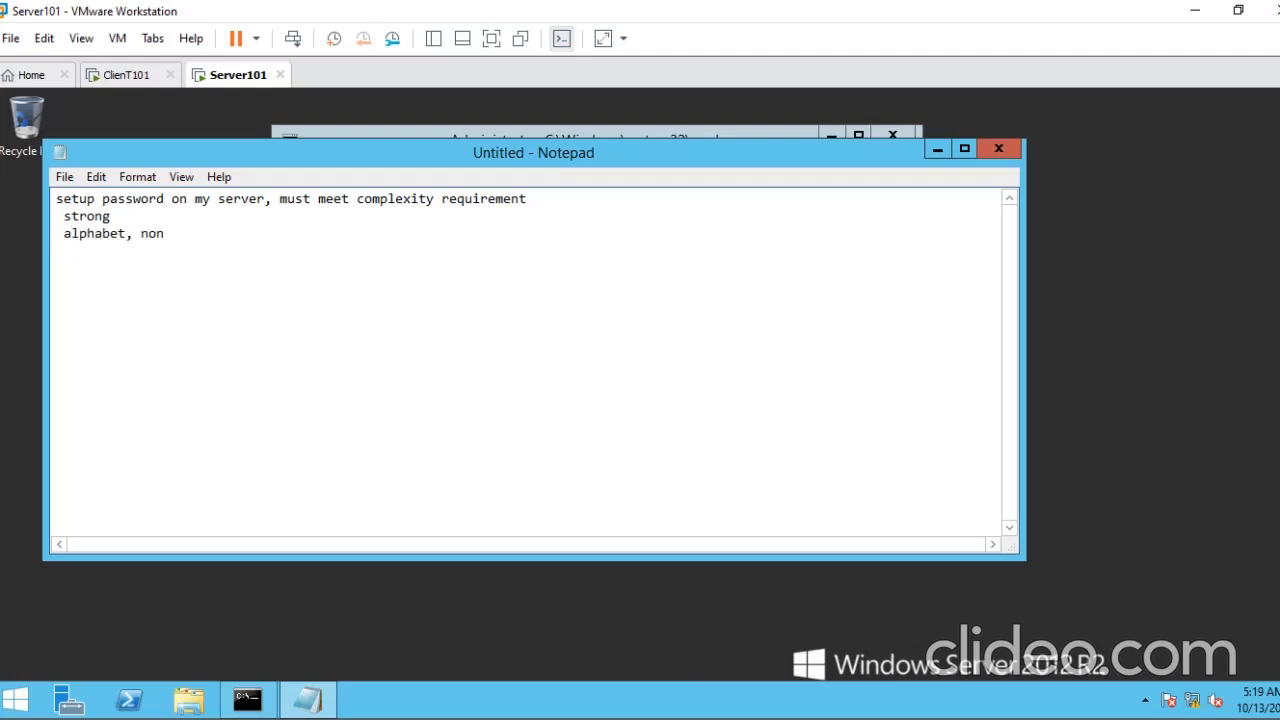
type("-alphabet and nu")
key("BackSpace")
type("umbers")
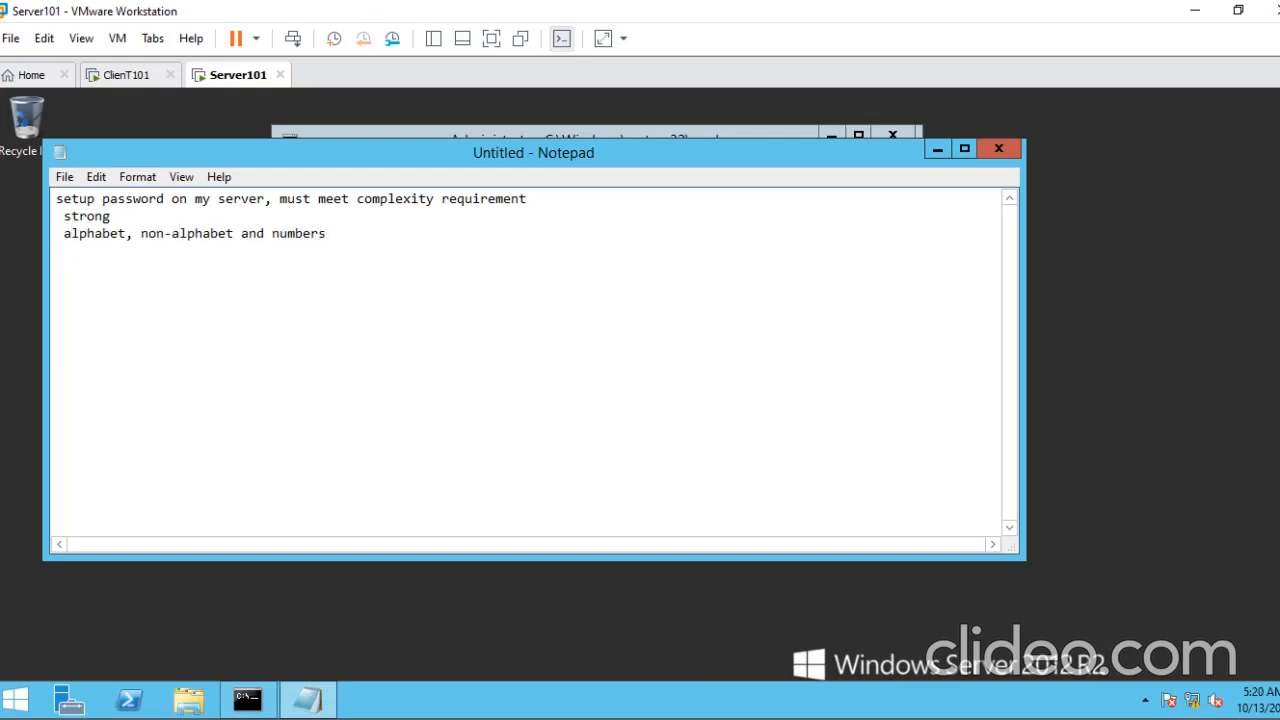
type(", upper cases and also lo")
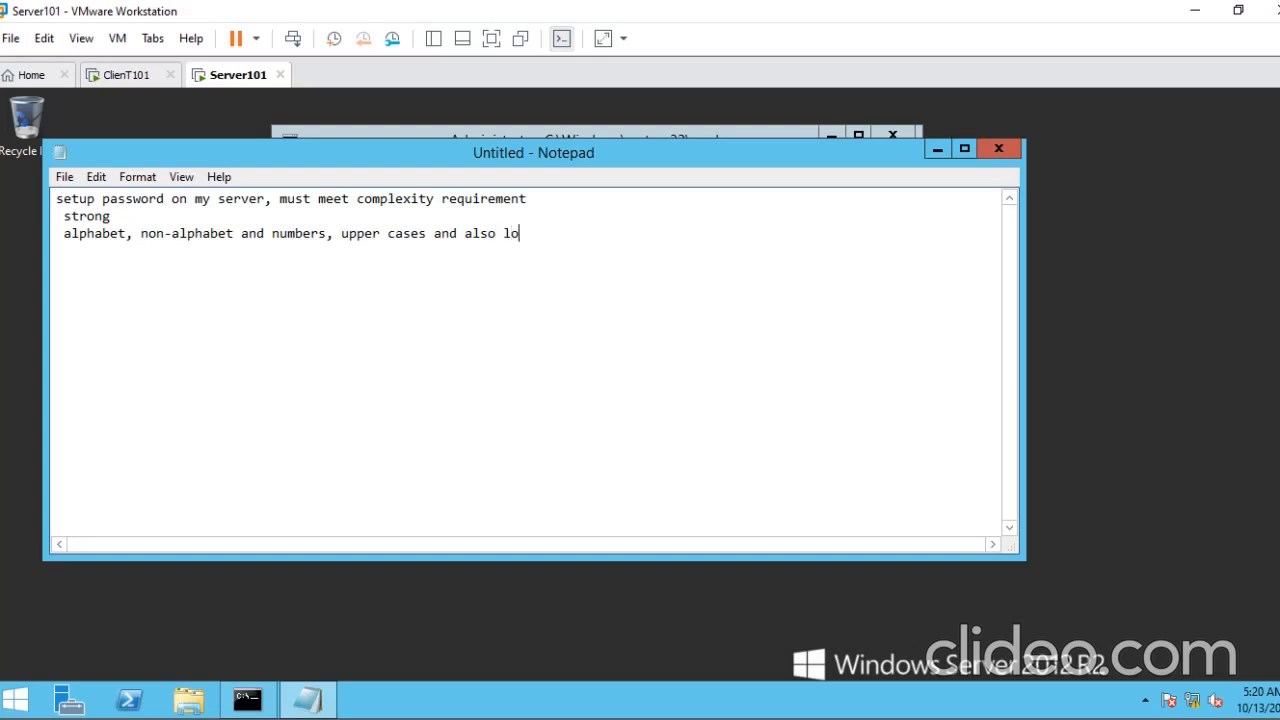
type("wer cases")
- Add the line "minimum character lenght of 15 chars" below the character-type requirements
key("Return")
type("minimum character lenght of")
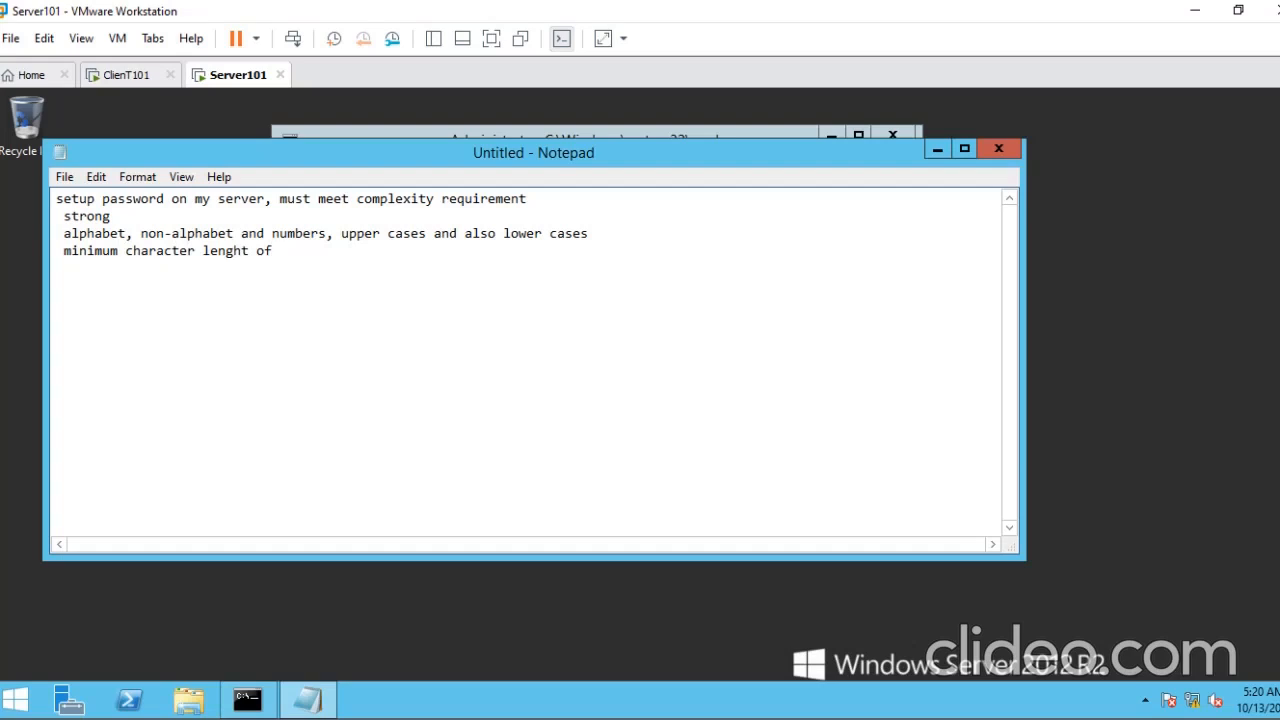
type(" 15 chars")
- Number the password setup line "1." and insert the heading "prequisite to install Active Directory Service" on its own line above it
left_click(61, 203)
type("1")
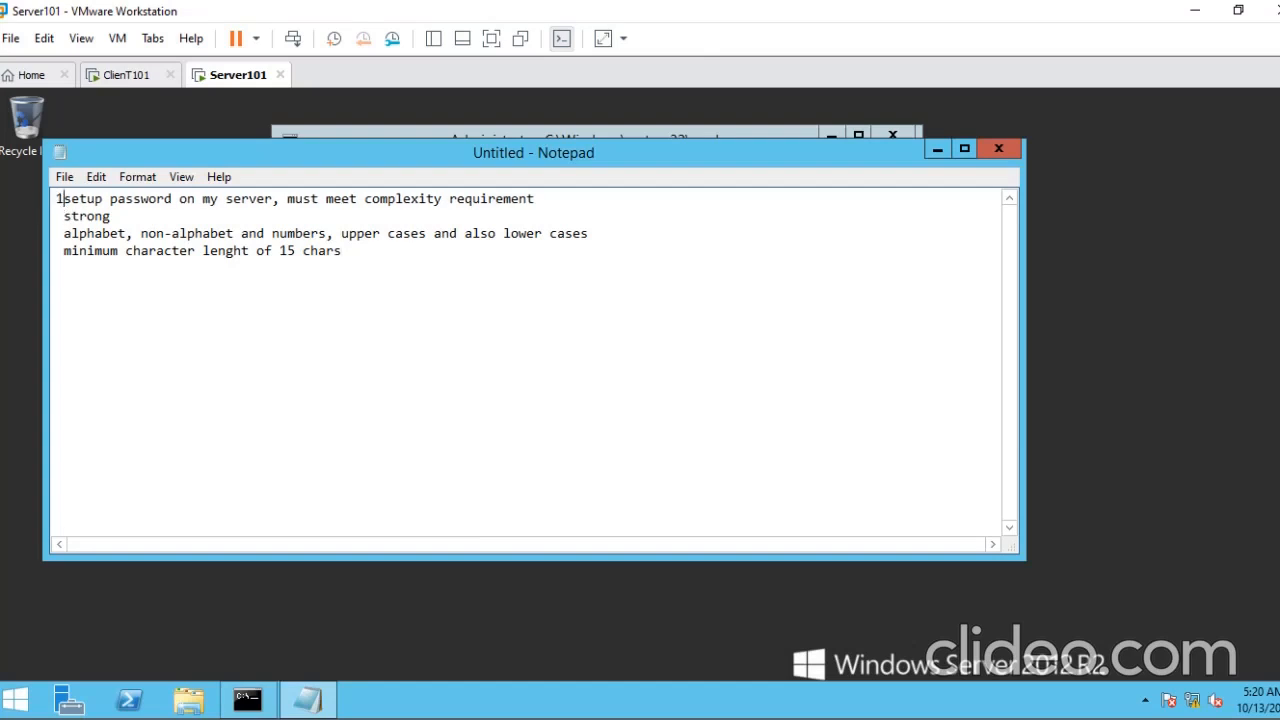
type(".")
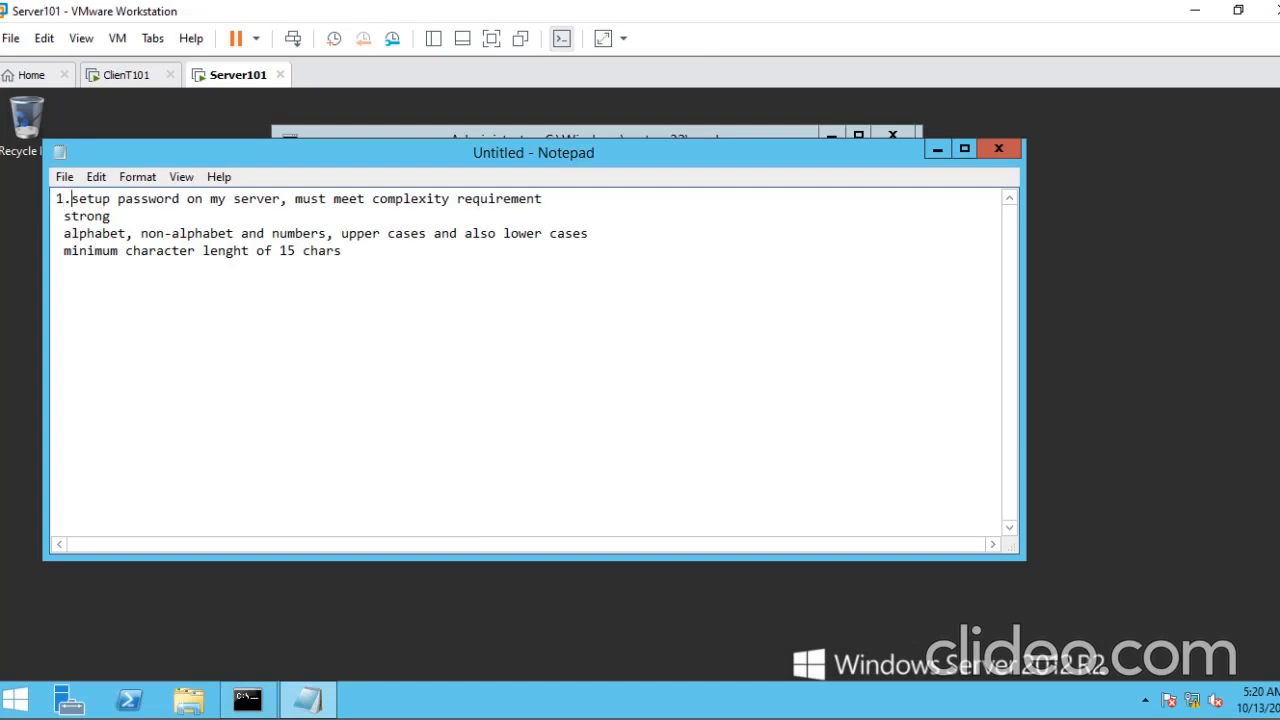
left_click(60, 203)
type("prequisite to ins")
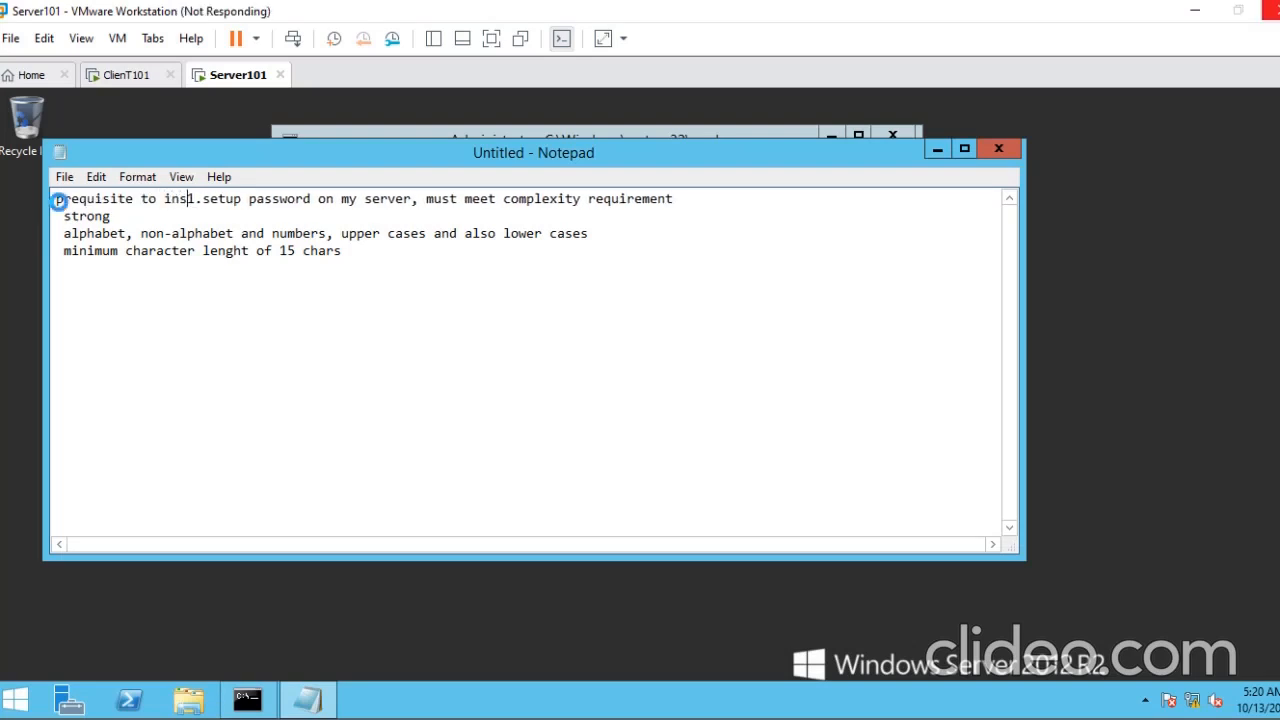
type("tall Active Direc")
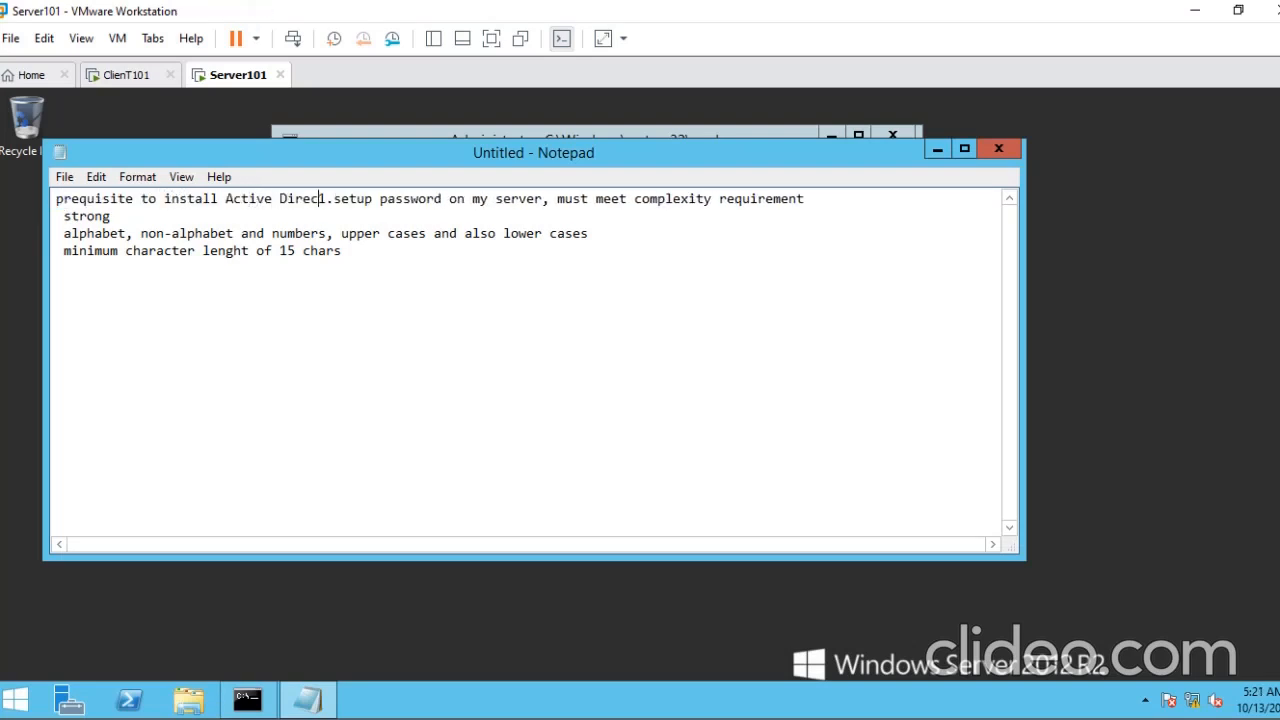
type("tory Service")
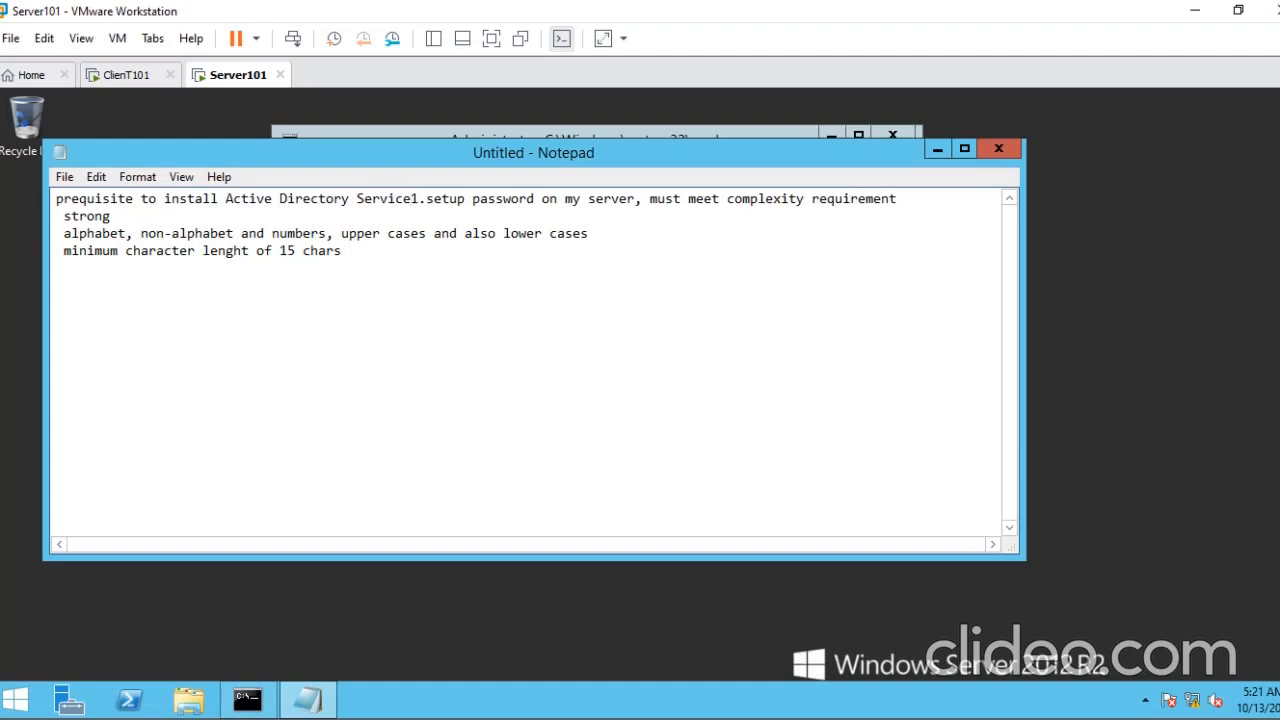
key("Return")
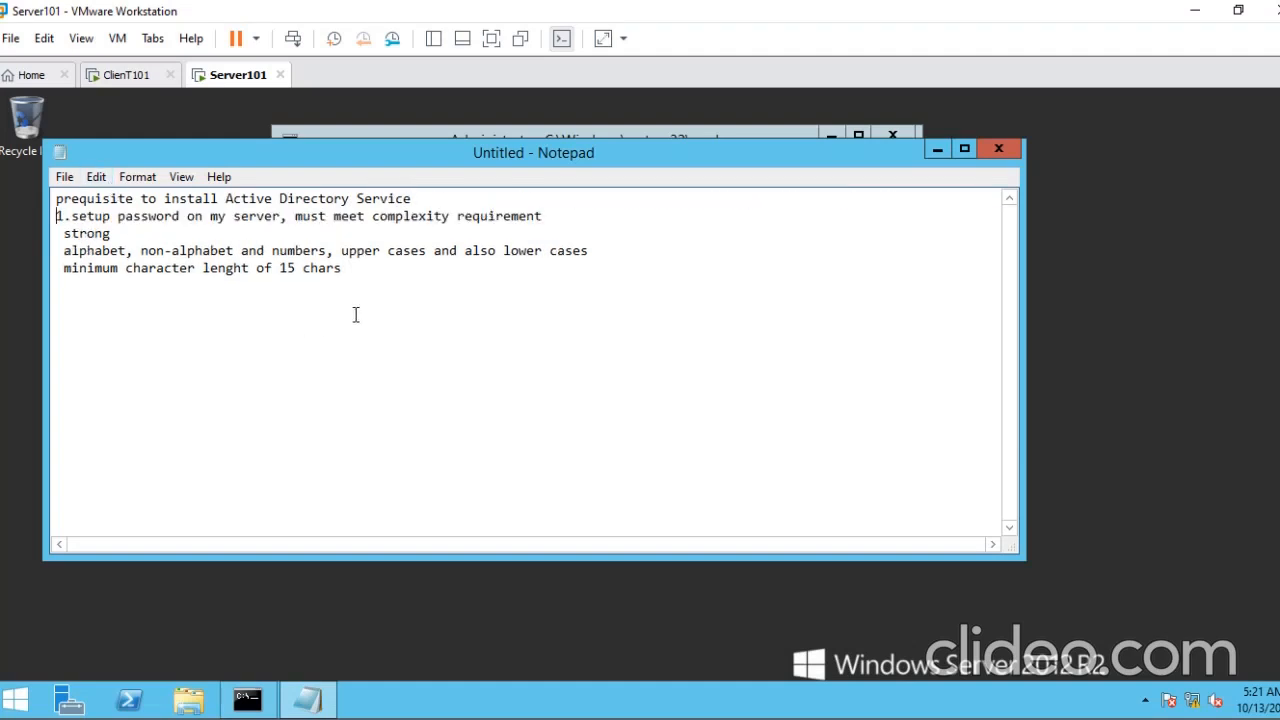
- Add the item "2. Hostname change" below the minimum character length line
left_click(378, 282)
key("Return")
type("2. Hostname change")
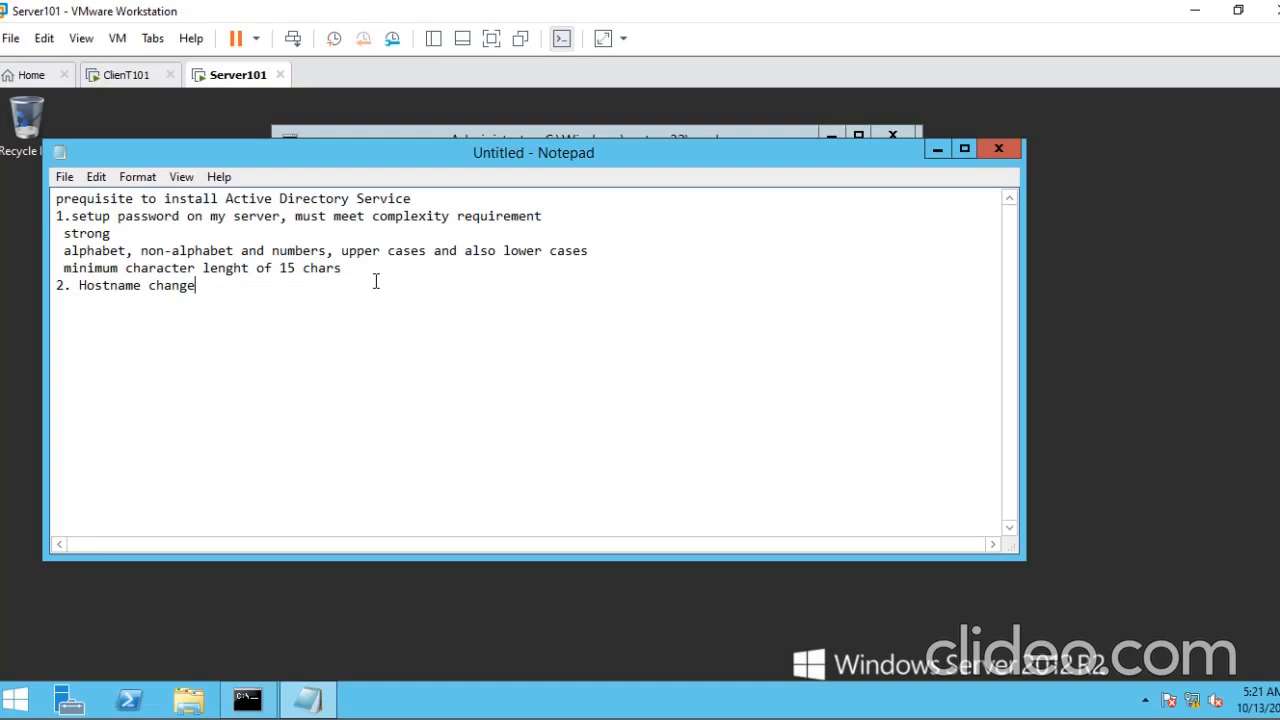
- Leave a blank line and add the item "3. Set Static Ip address for server ( 24/7 Availabilty)"
key("Return")
key("Return")
type("3. Set Static Ip address ")
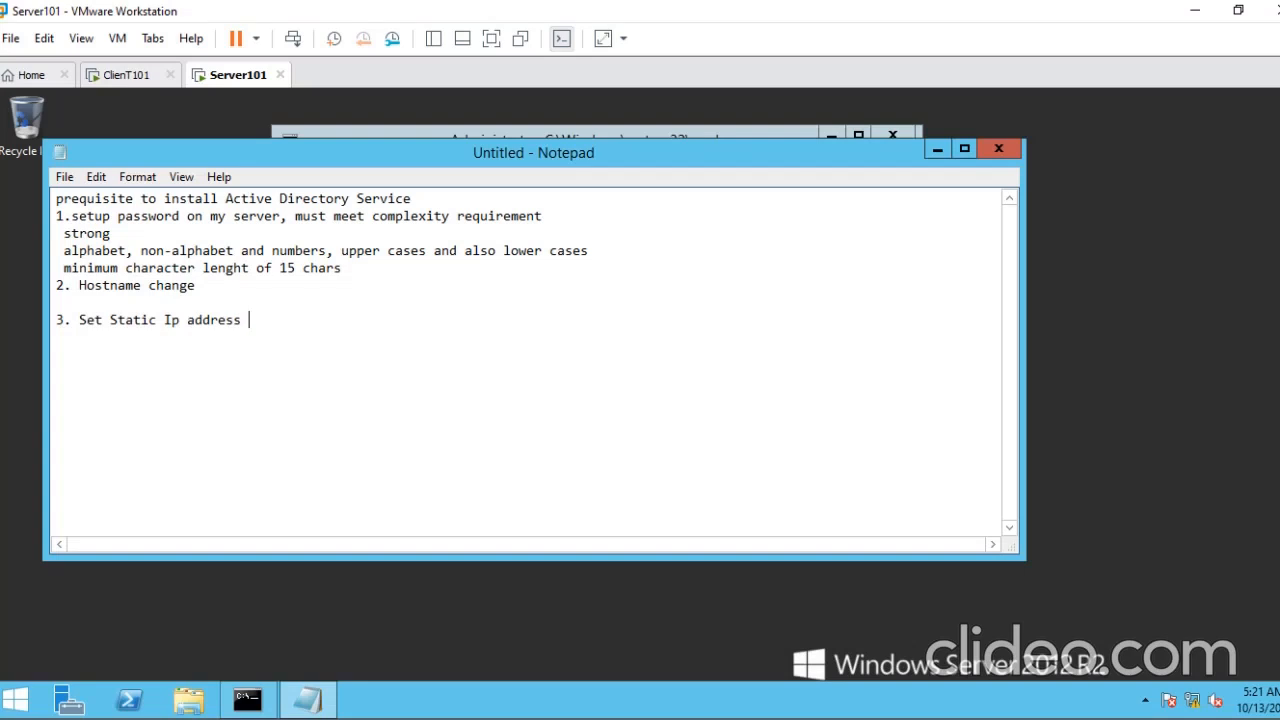
type("for server ( 24/7 ")
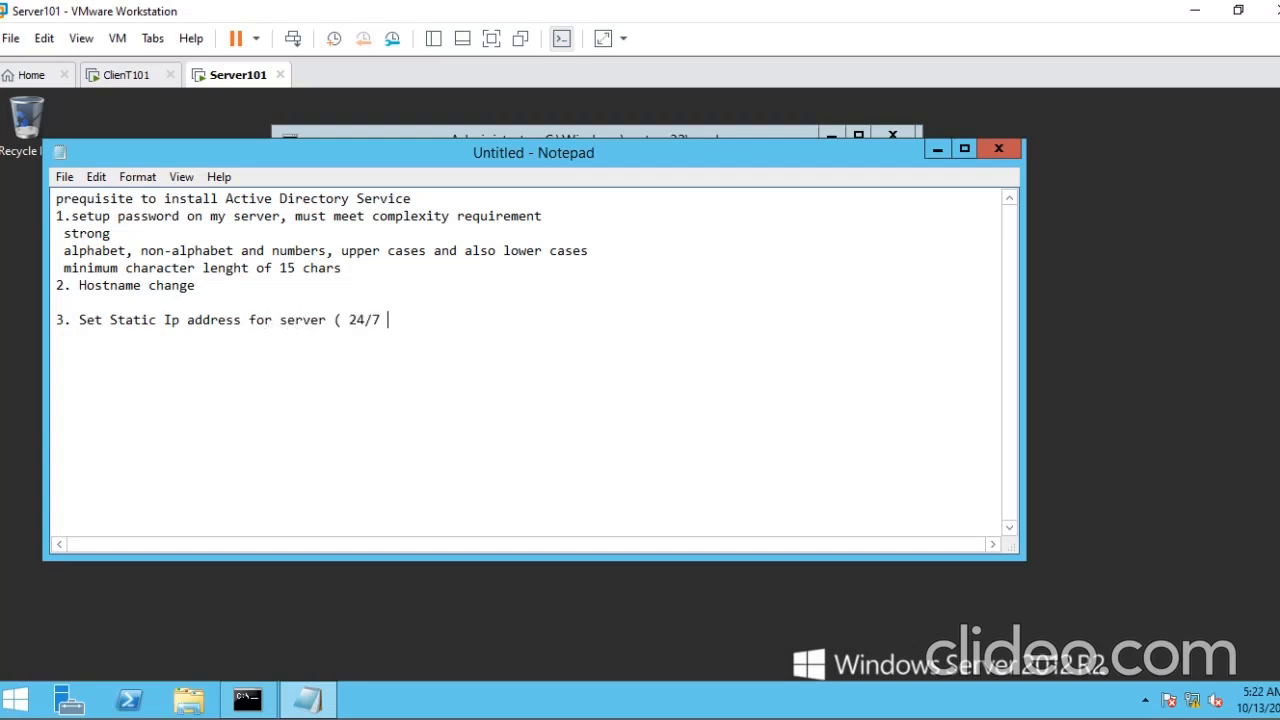
type("Availabilty)")
- Below item 3, after a blank line, write "CIA Triad = A = Availability" and "clients can accesss" on separate lines
key("Return")
key("Return")
type("CIA Triad = A = Availability")
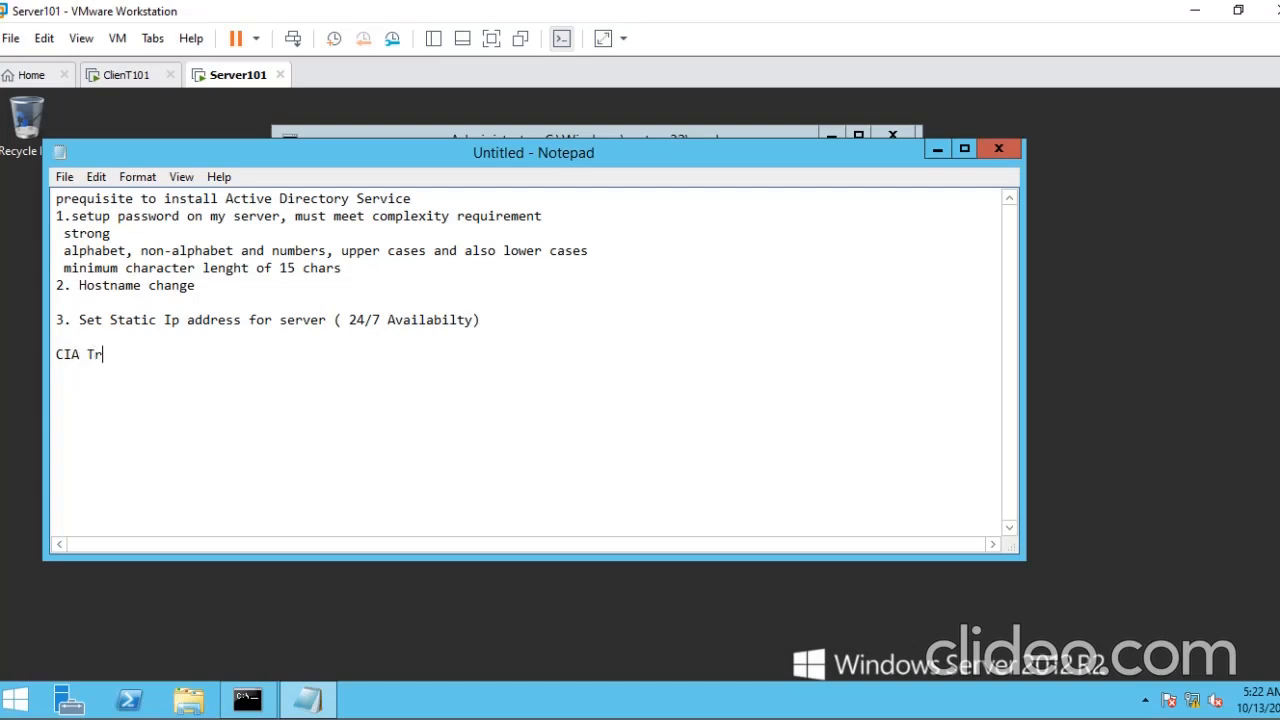
key("ctrl+shift+Left")
left_click_drag(474, 322, 413, 322)
left_click(285, 355)
key("Return")
type("client")
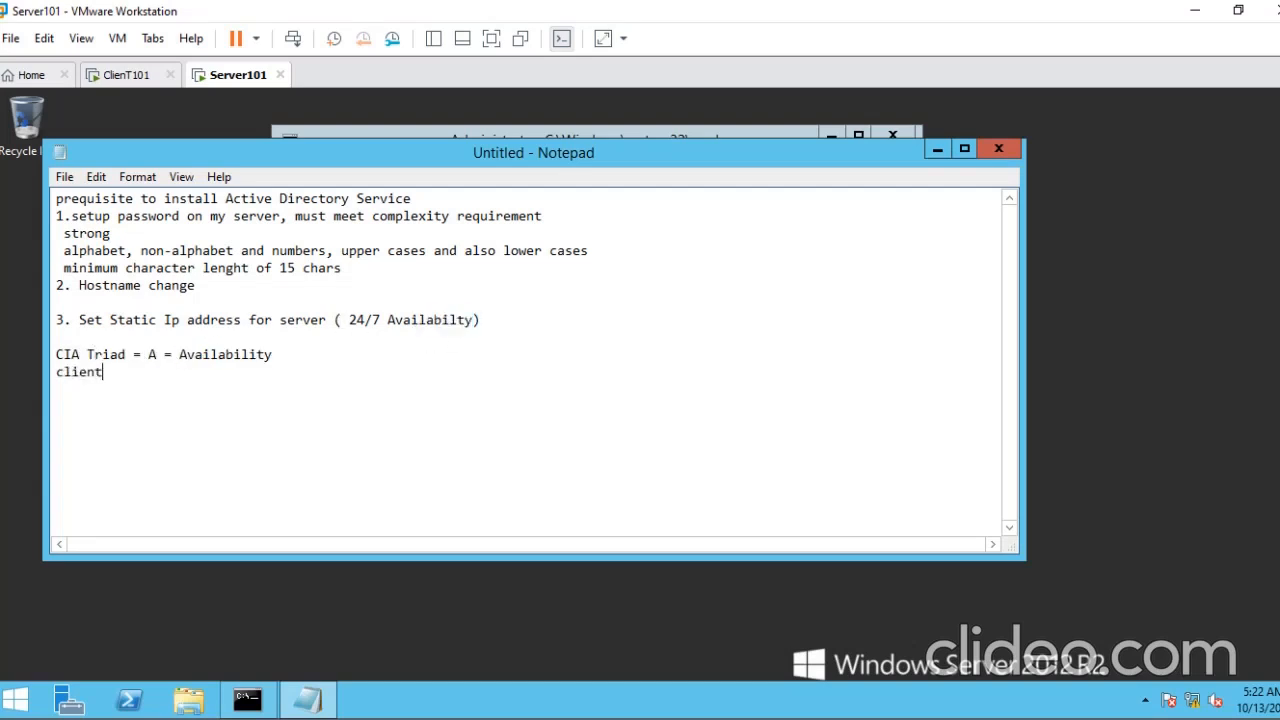
type("s can accesss")
key("Return")
- Bring the server's Command Prompt in front of the note and ping 192.168.20.2
left_click_drag(307, 168, 360, 188)
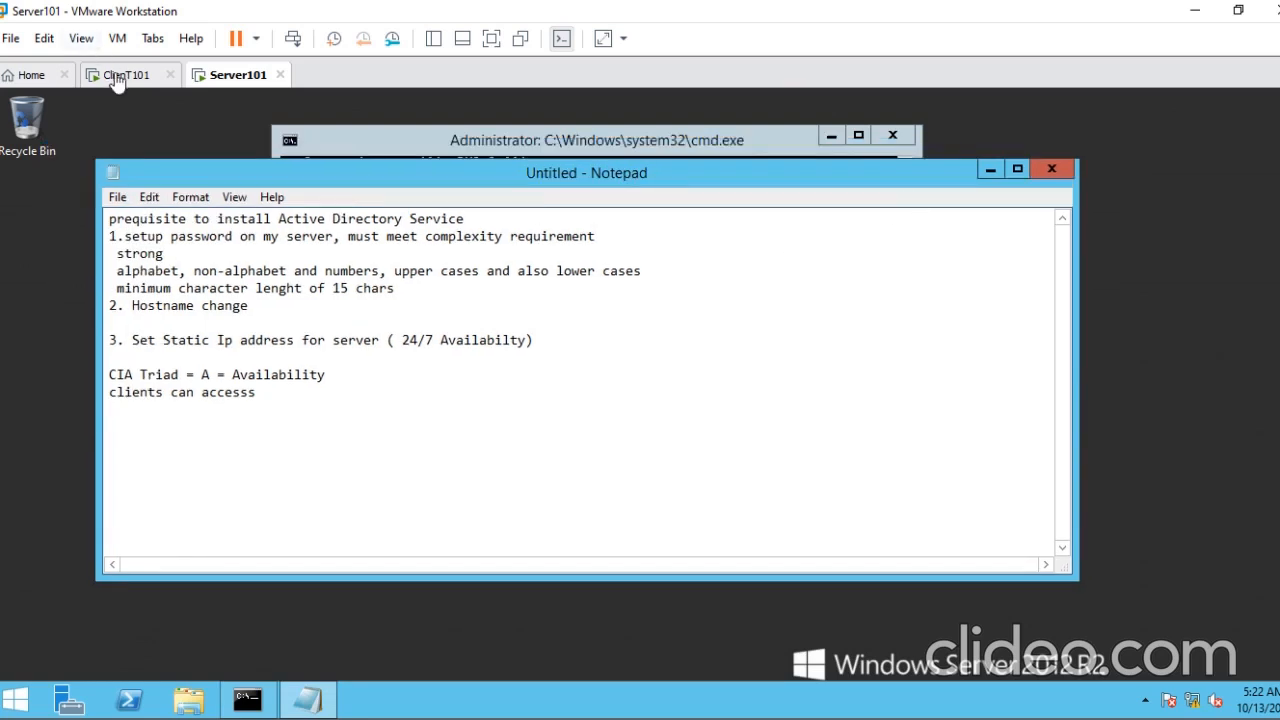
left_click(305, 140)
scroll(524, 428, "down", 2)
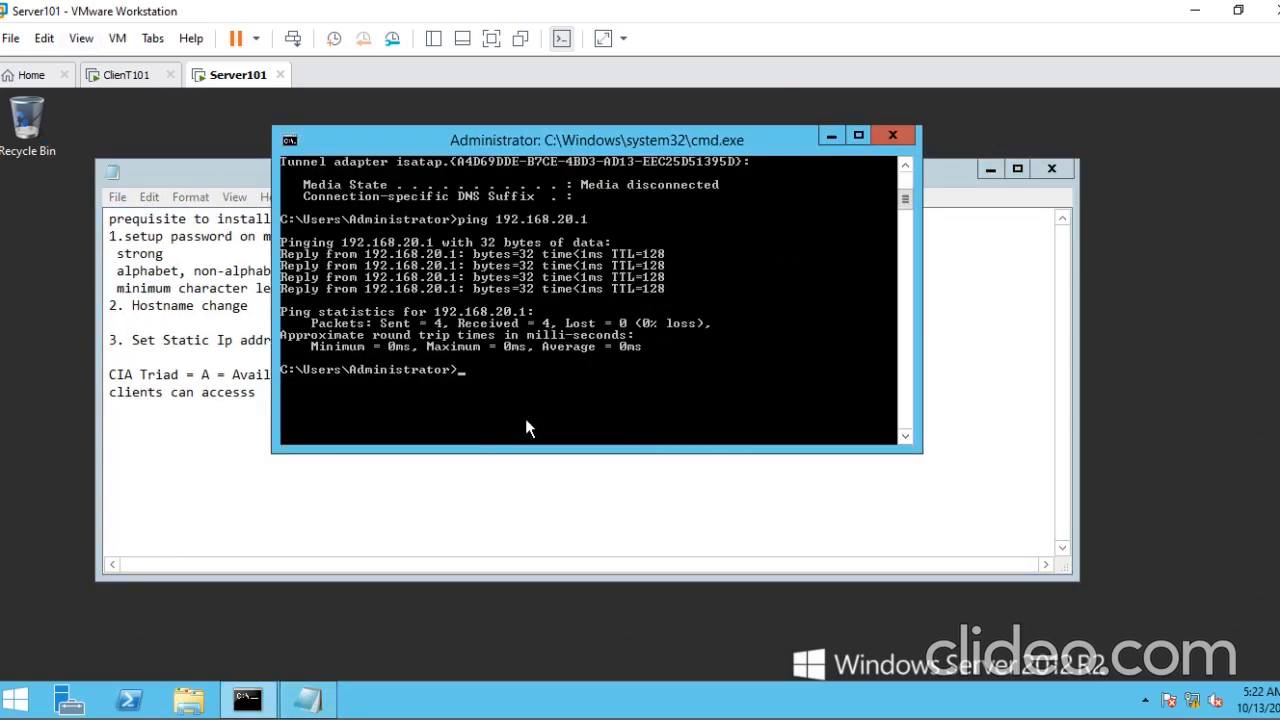
key("Up")
key("BackSpace")
type("2")
key("Return")
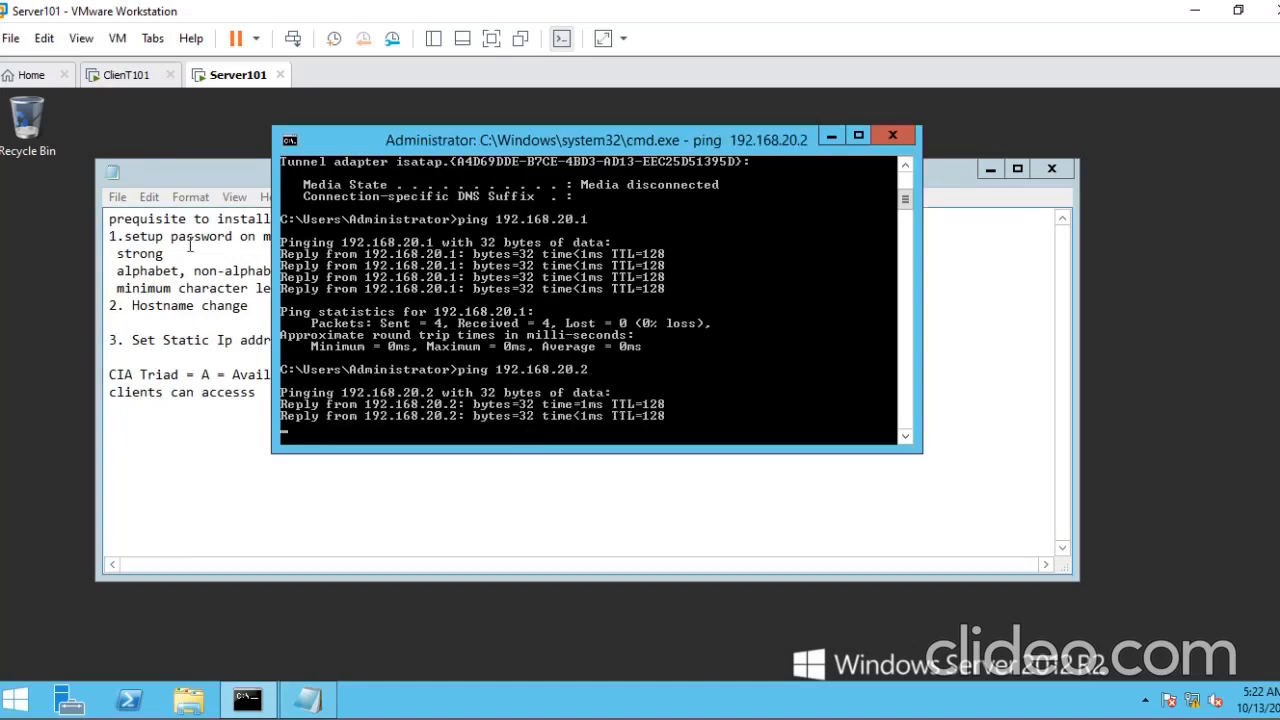
- On ClienT101, run msinfo32 to view the System Information summary, and close it
left_click(128, 75)
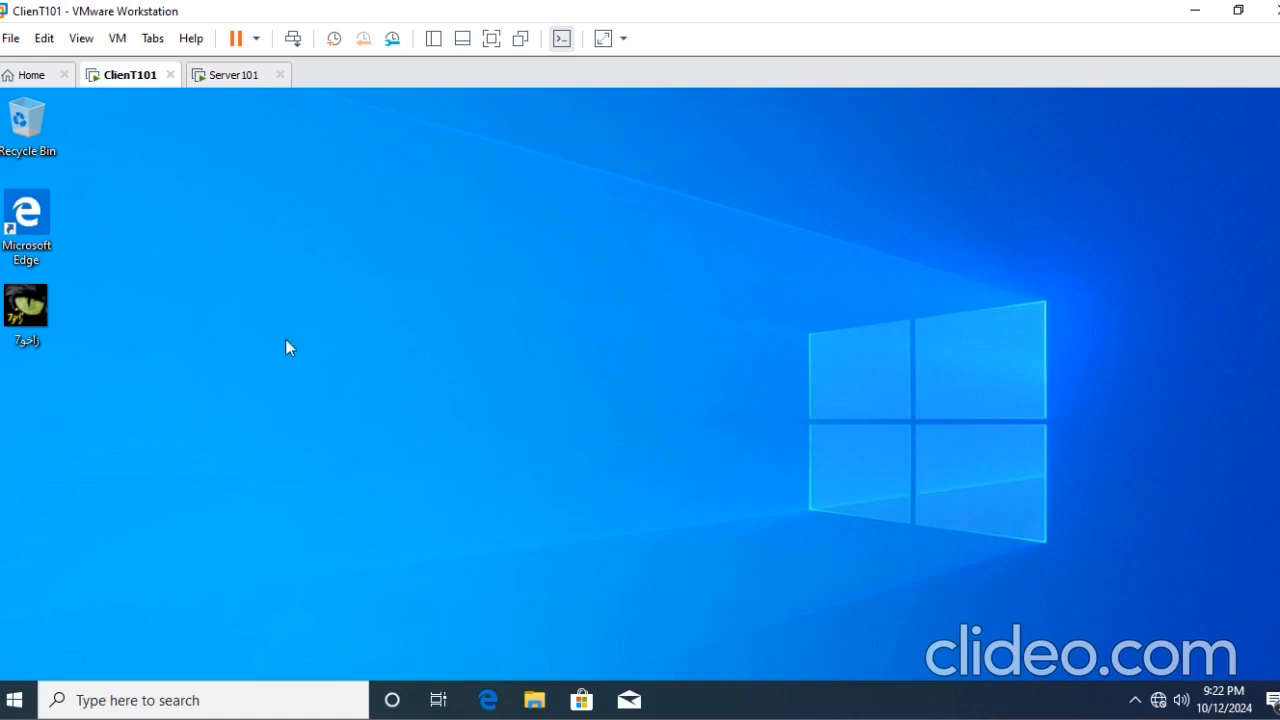
key("super+r")
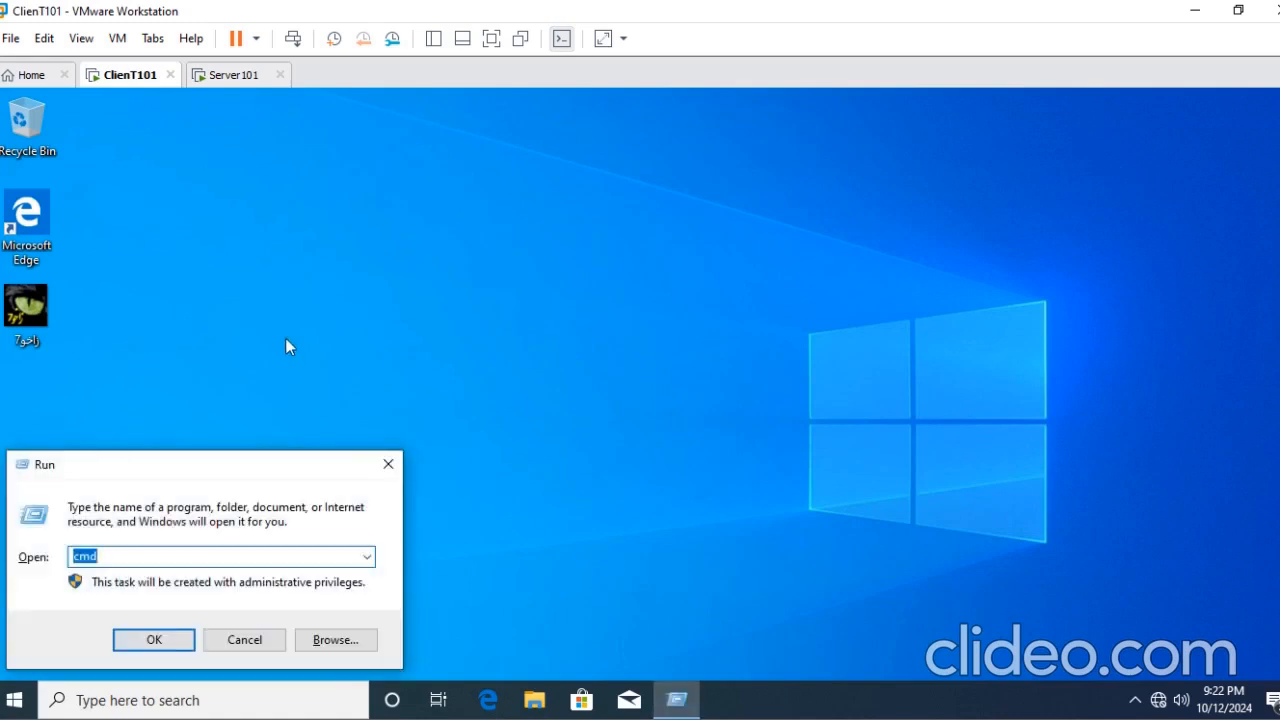
type("msinfo")
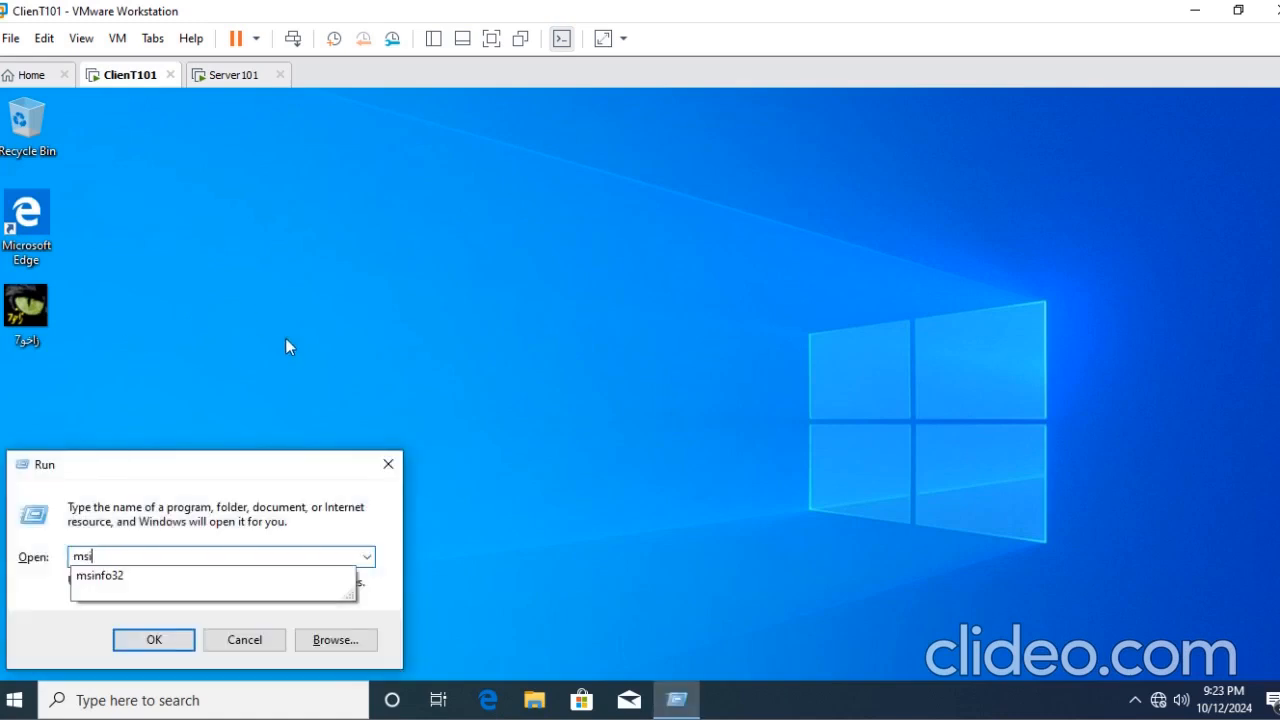
type("32")
key("Return")
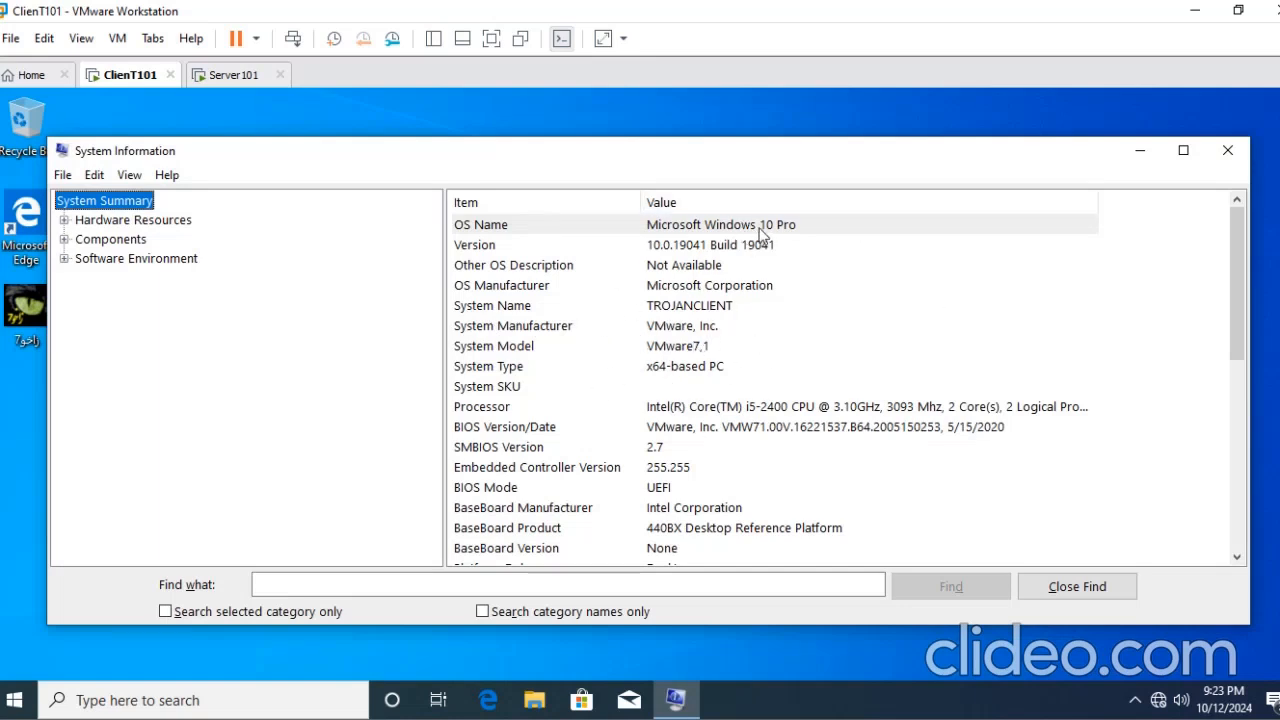
left_click(1228, 150)
- Open a Command Prompt on ClienT101 and ping the server address 192.168.20.1
key("super+r")
type("cmd")
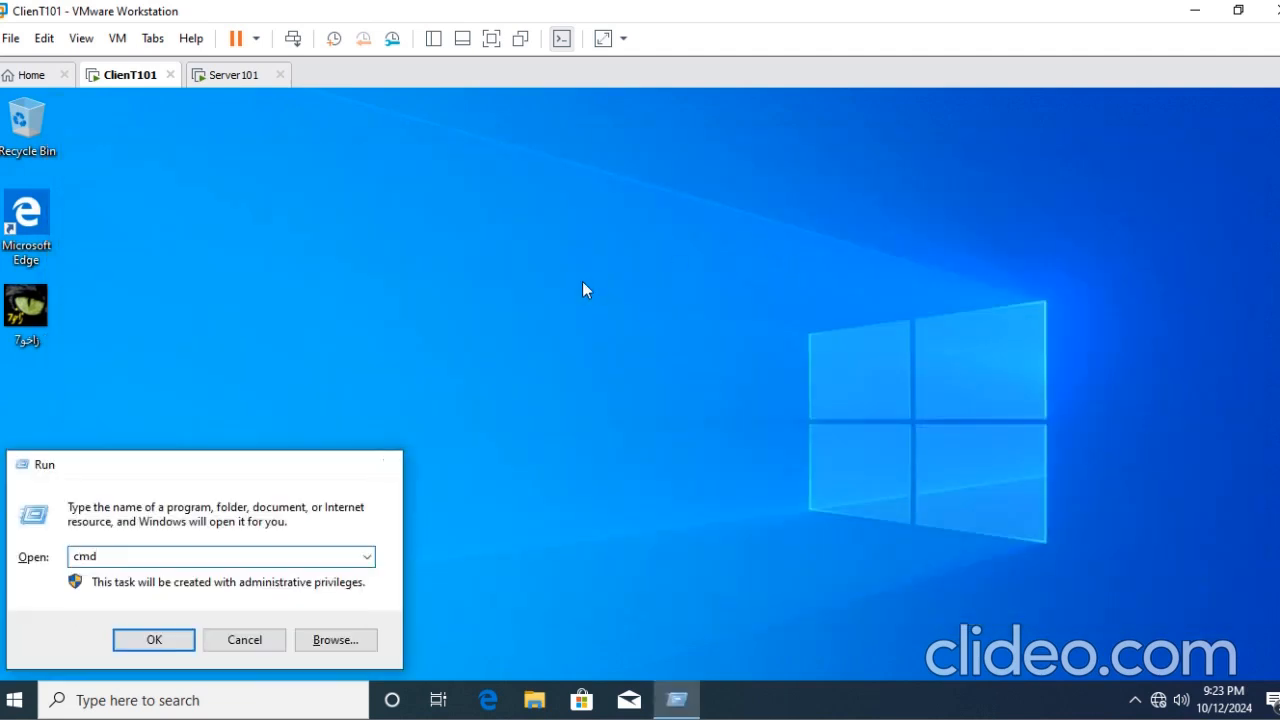
key("Return")
type("ping ")
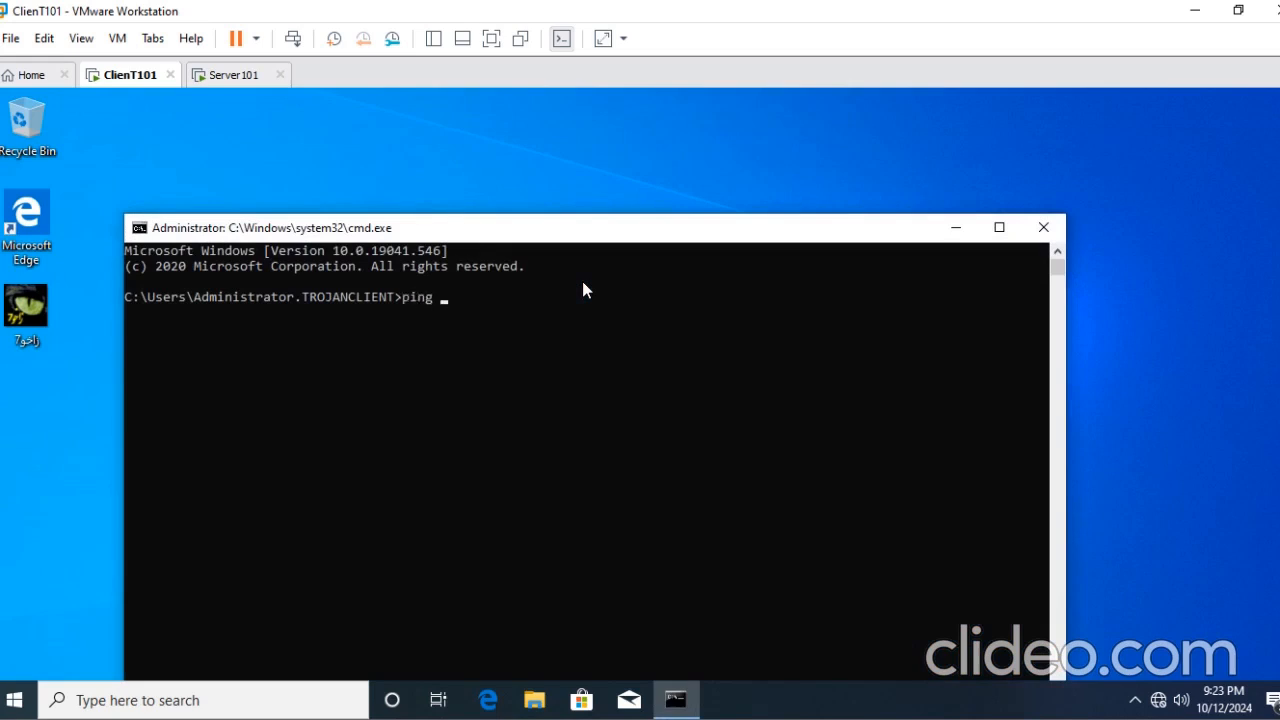
type("192.168.20.1")
key("Return")
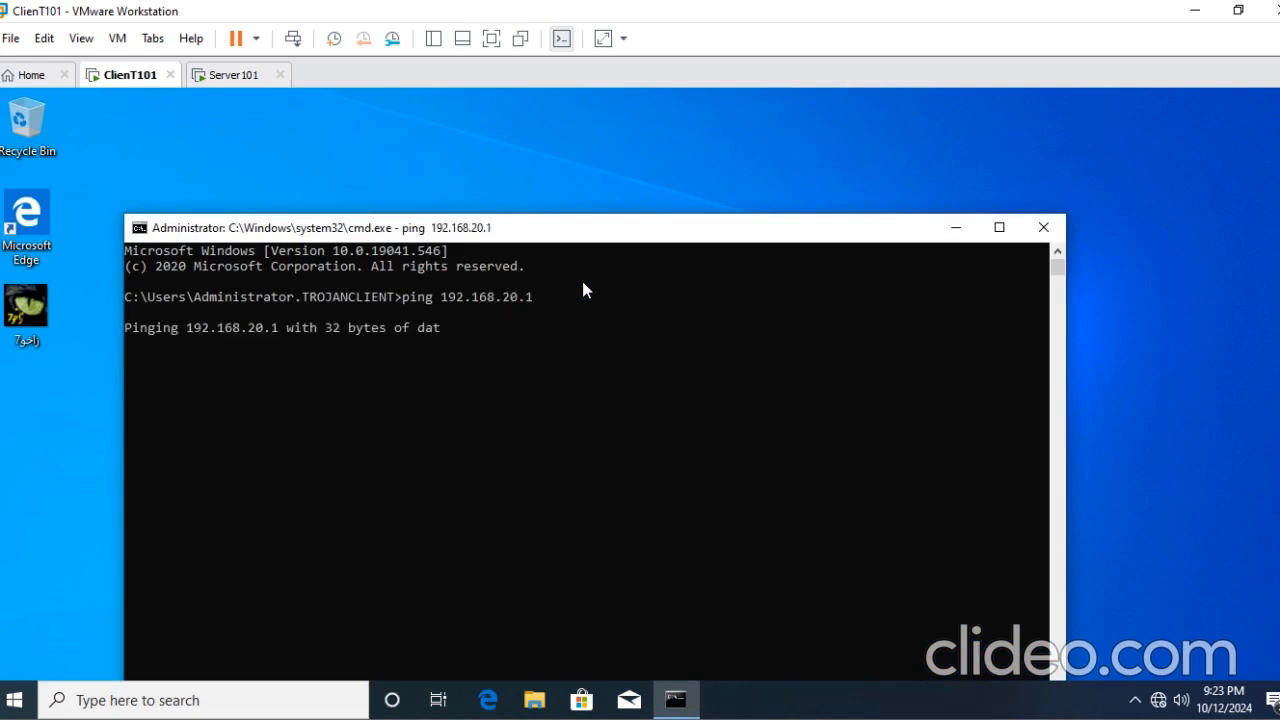
left_click(408, 166)
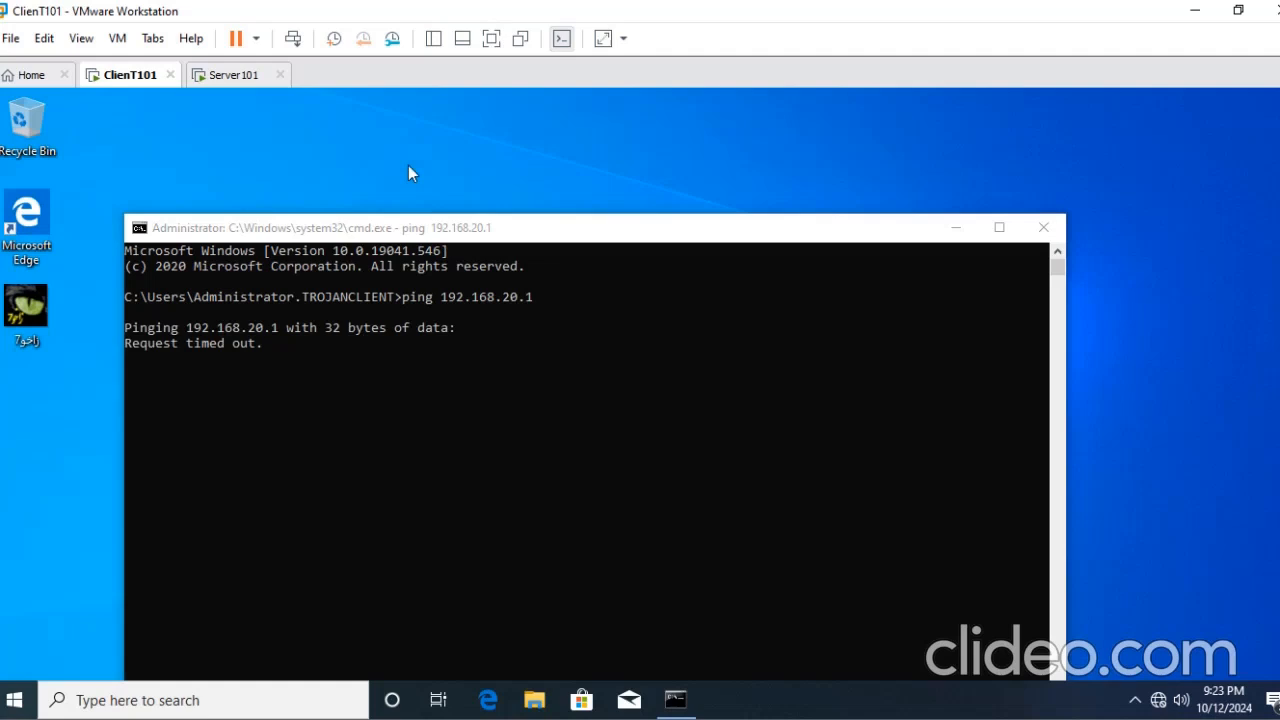
right_click(408, 166)
left_click(447, 218)
- On Server101, open the Windows Firewall settings for each network type and choose to turn off the firewall for private networks
left_click(202, 84)
left_click(20, 697)
left_click(1241, 166)
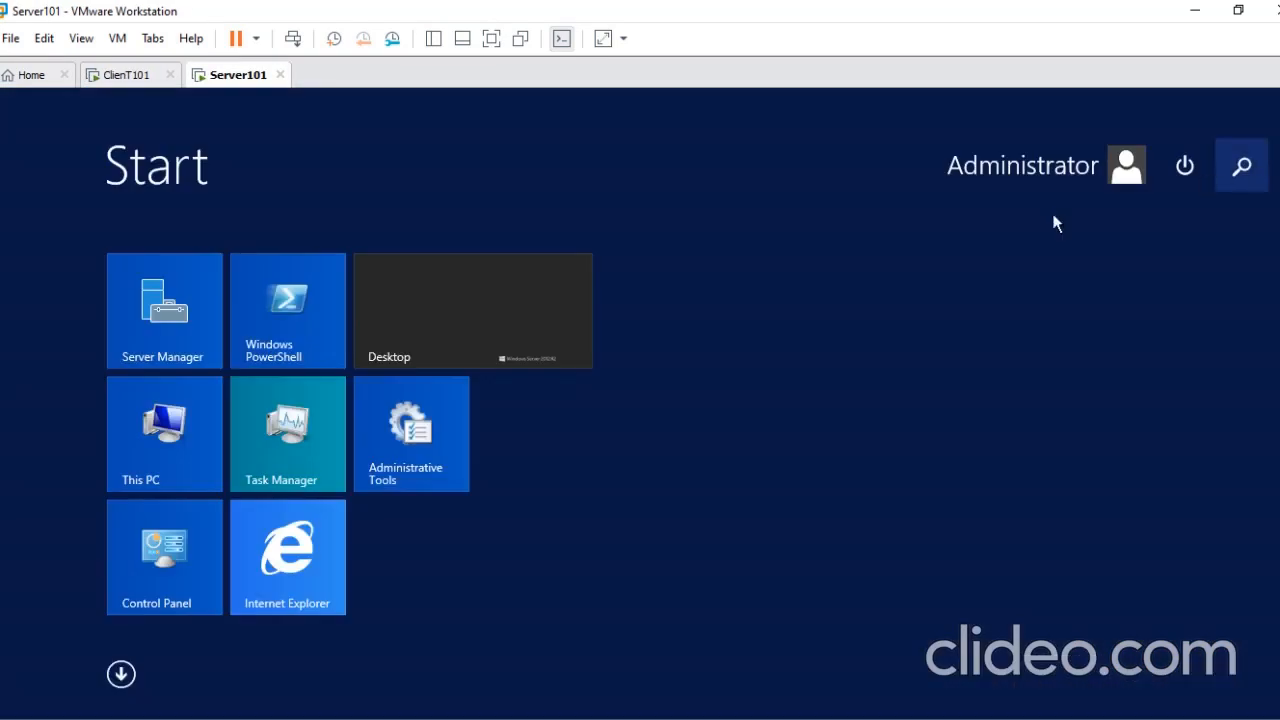
left_click(182, 548)
left_click(182, 548)
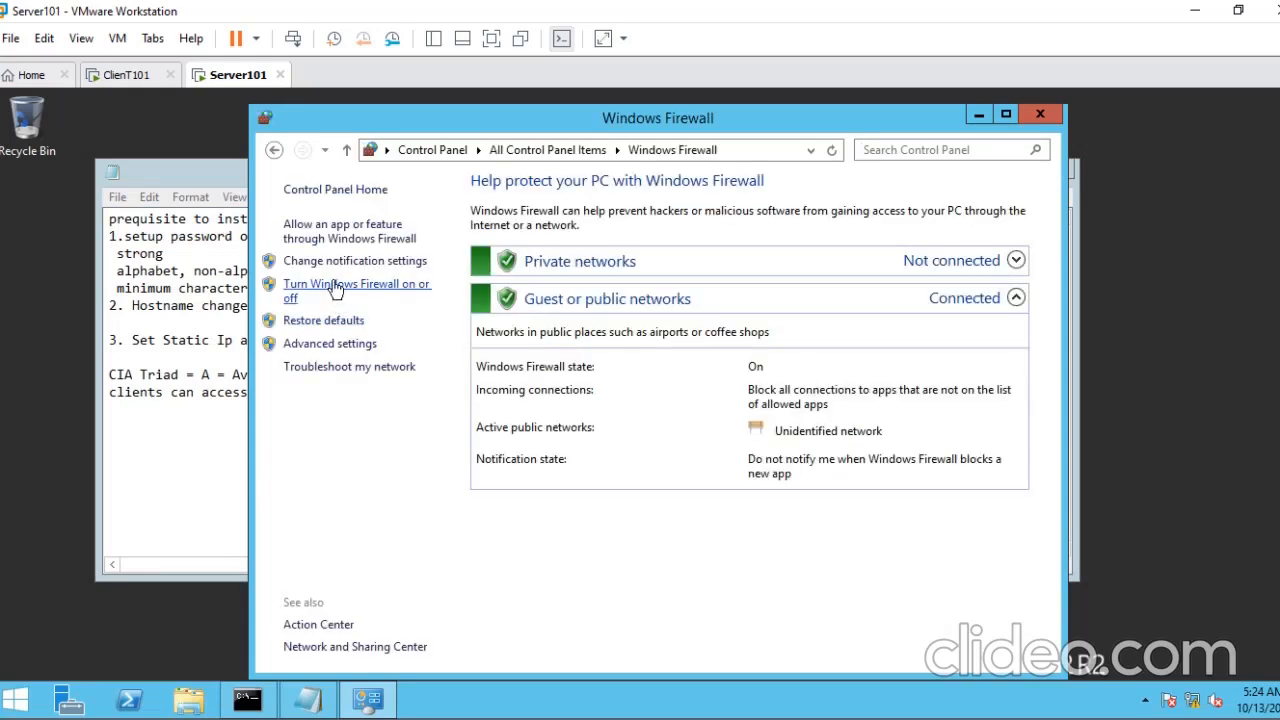
left_click(335, 289)
left_click(440, 329)
left_click(440, 480)
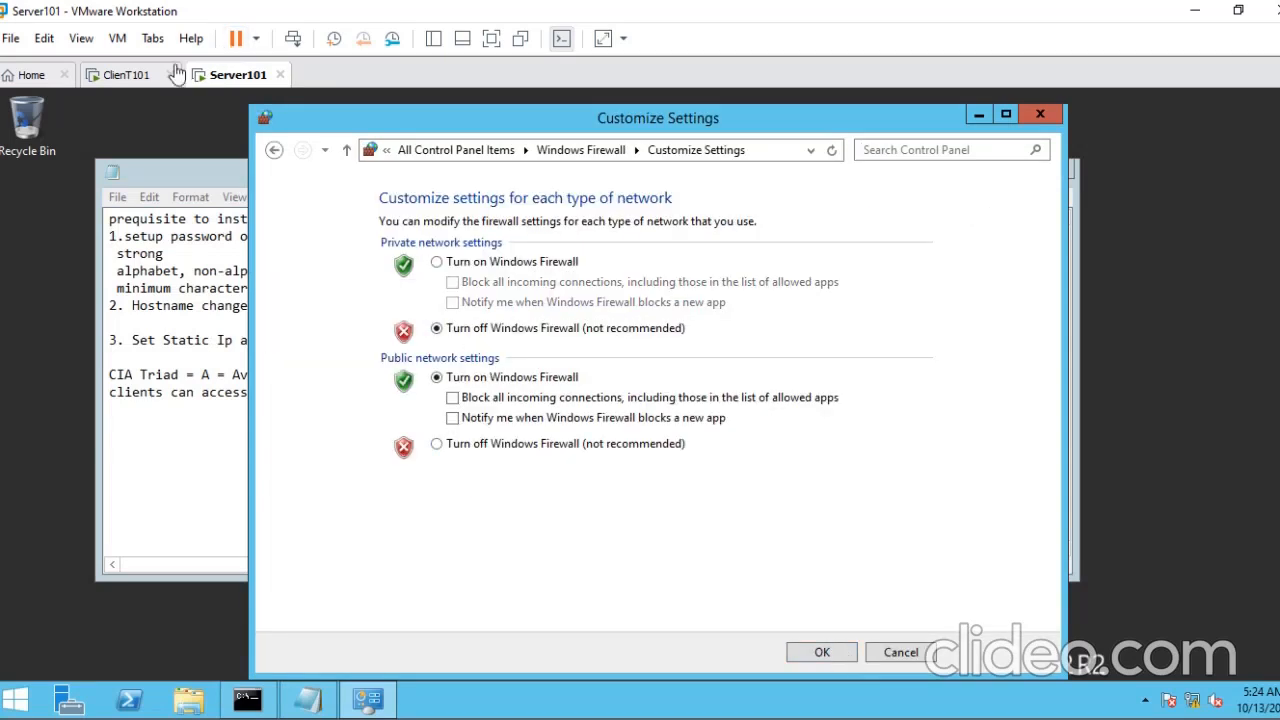
- On ClienT101, run ipconfig in a new Command Prompt and ping 192.168.20.1 from it
left_click(146, 82)
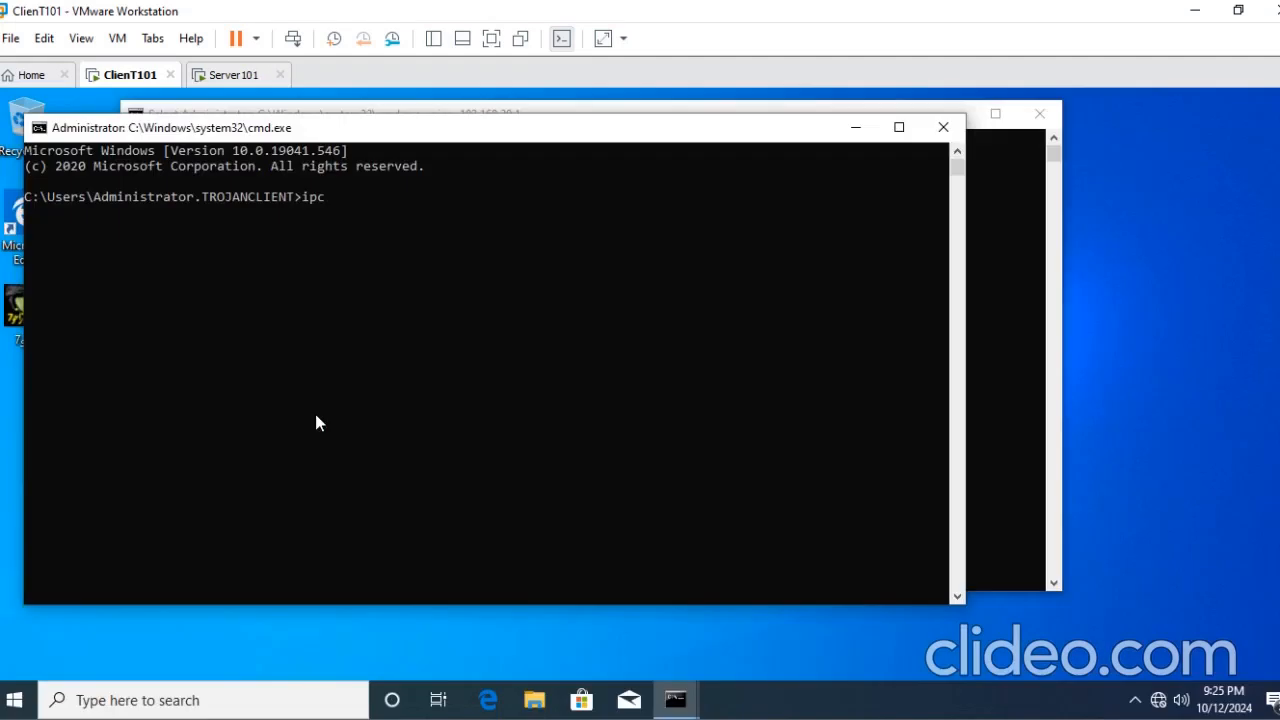
type("onfig")
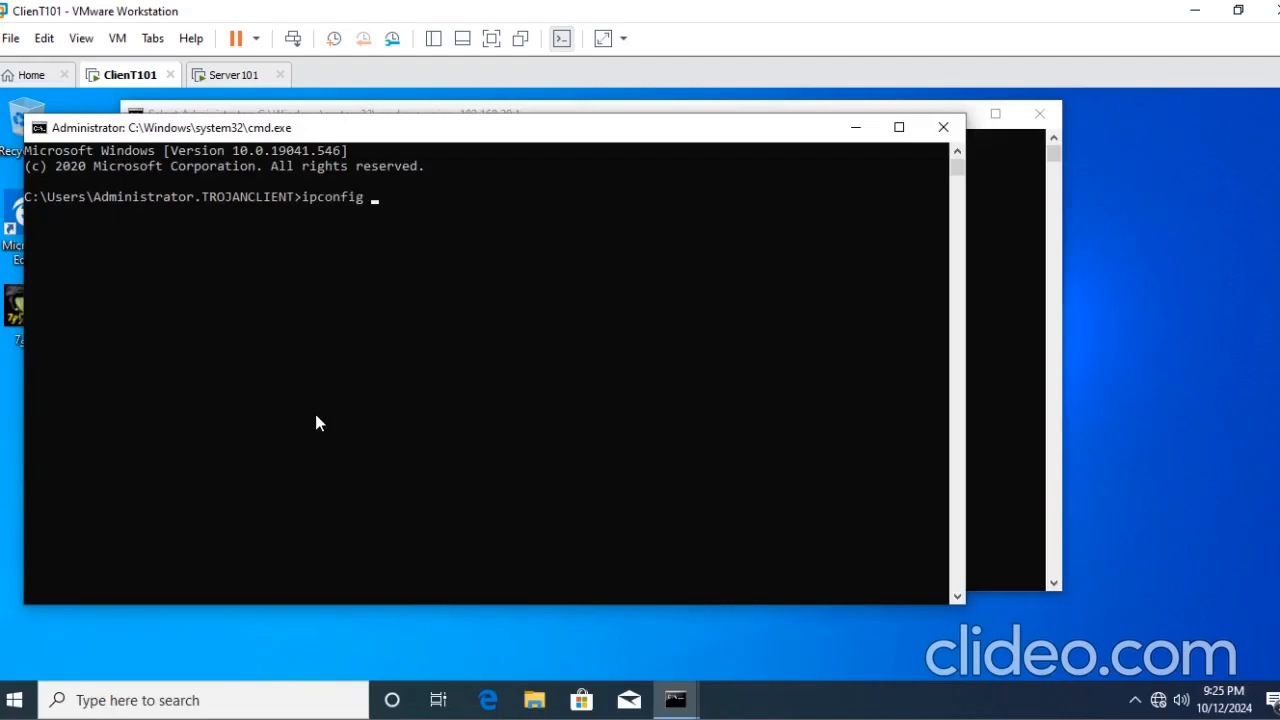
key("Return")
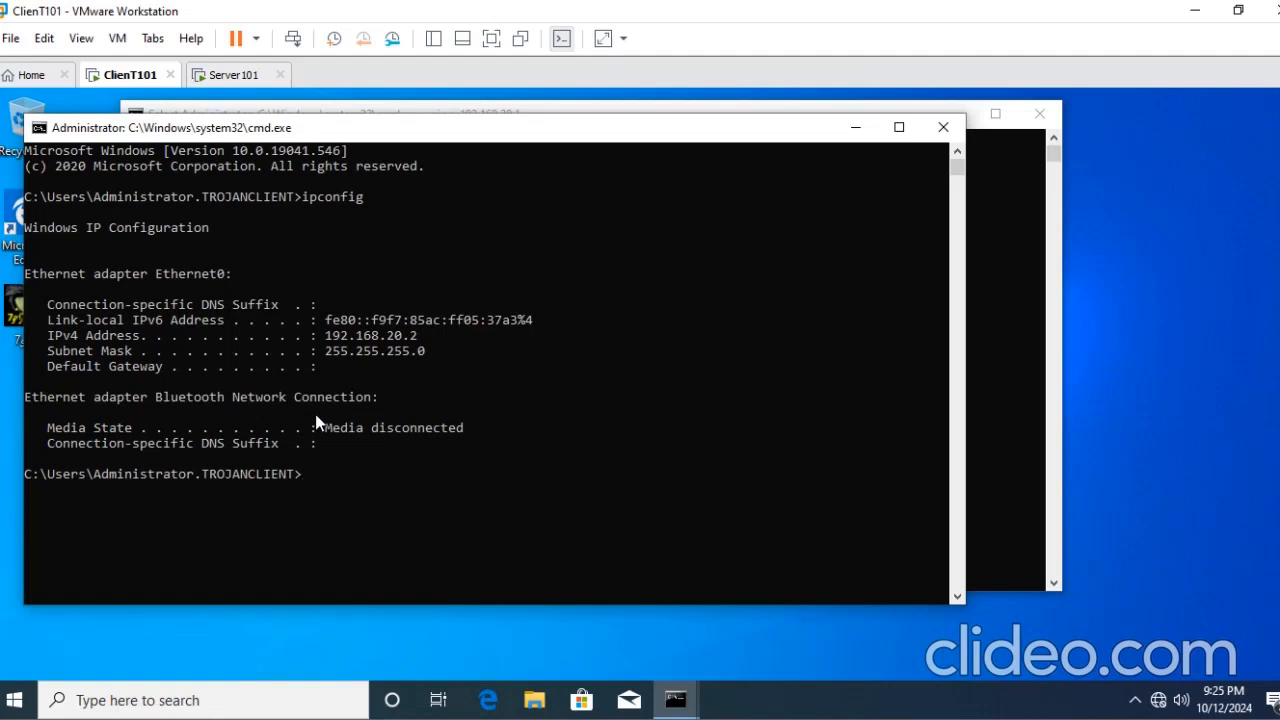
type("ping 1")
type("92.168.20.1")
key("Return")
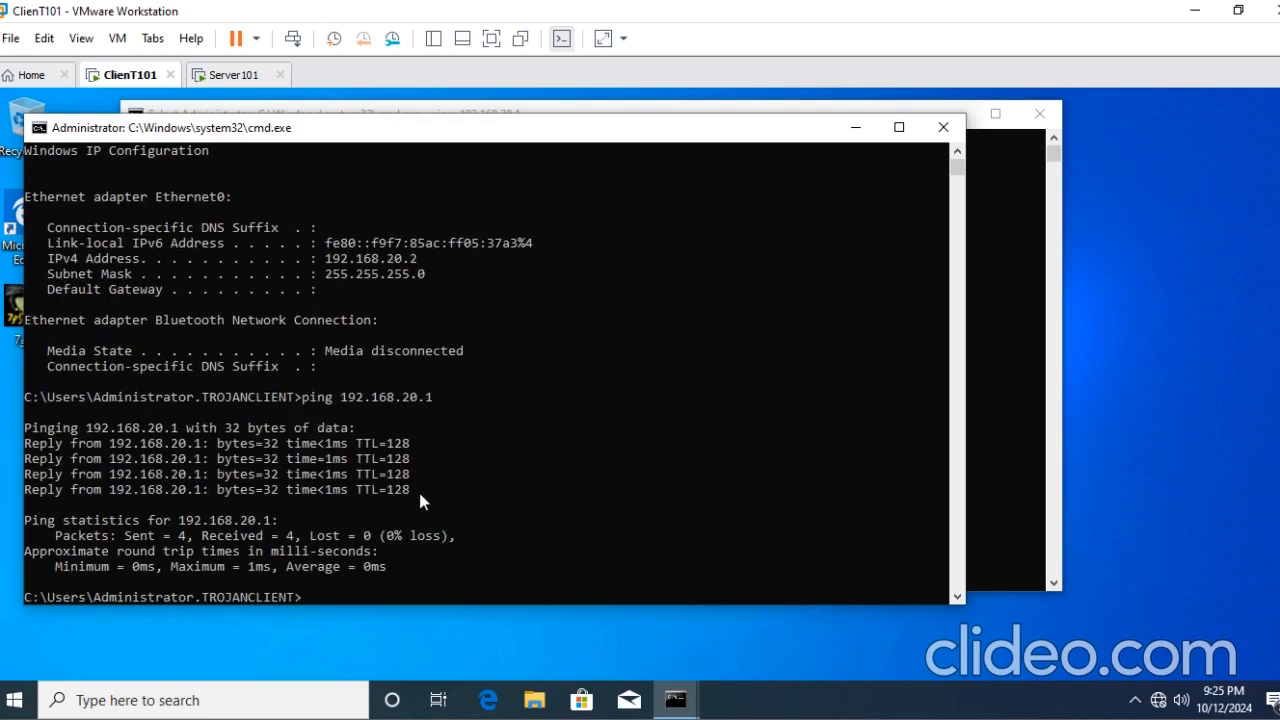
- On Server101, move the note window higher on the desktop and open Server Manager maximized
left_click(233, 75)
left_click_drag(711, 171, 720, 113)
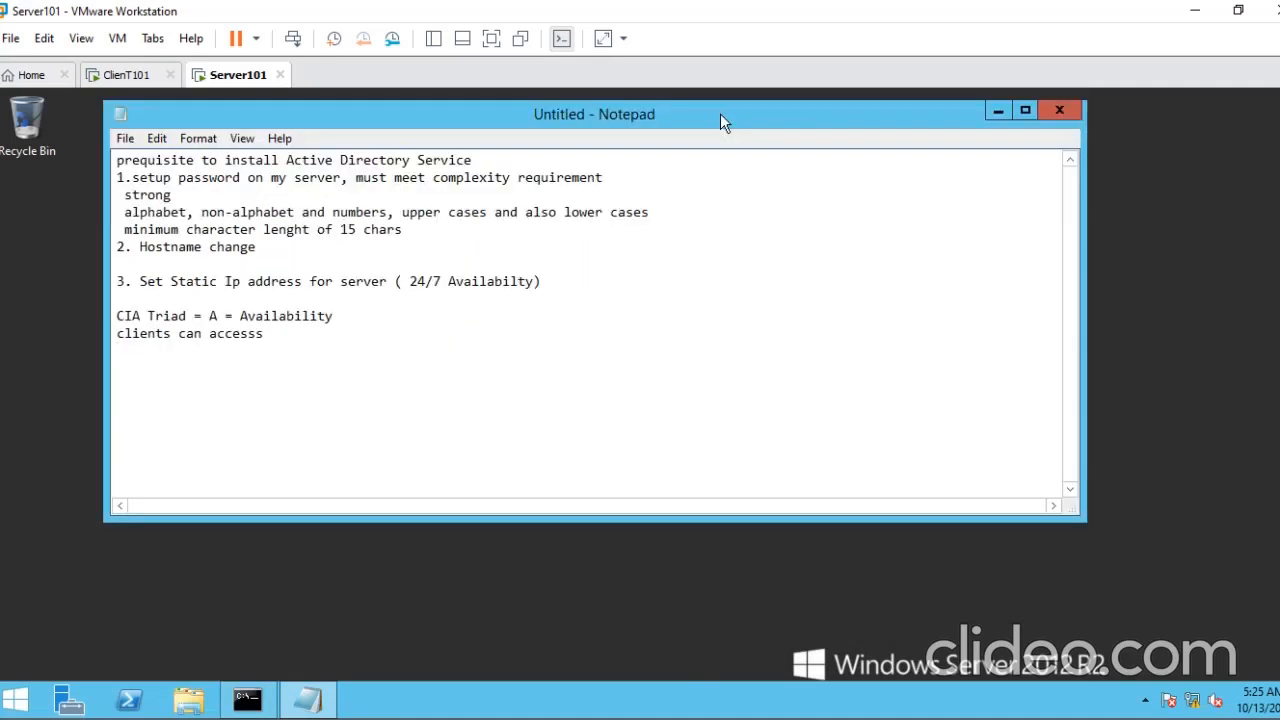
left_click(66, 703)
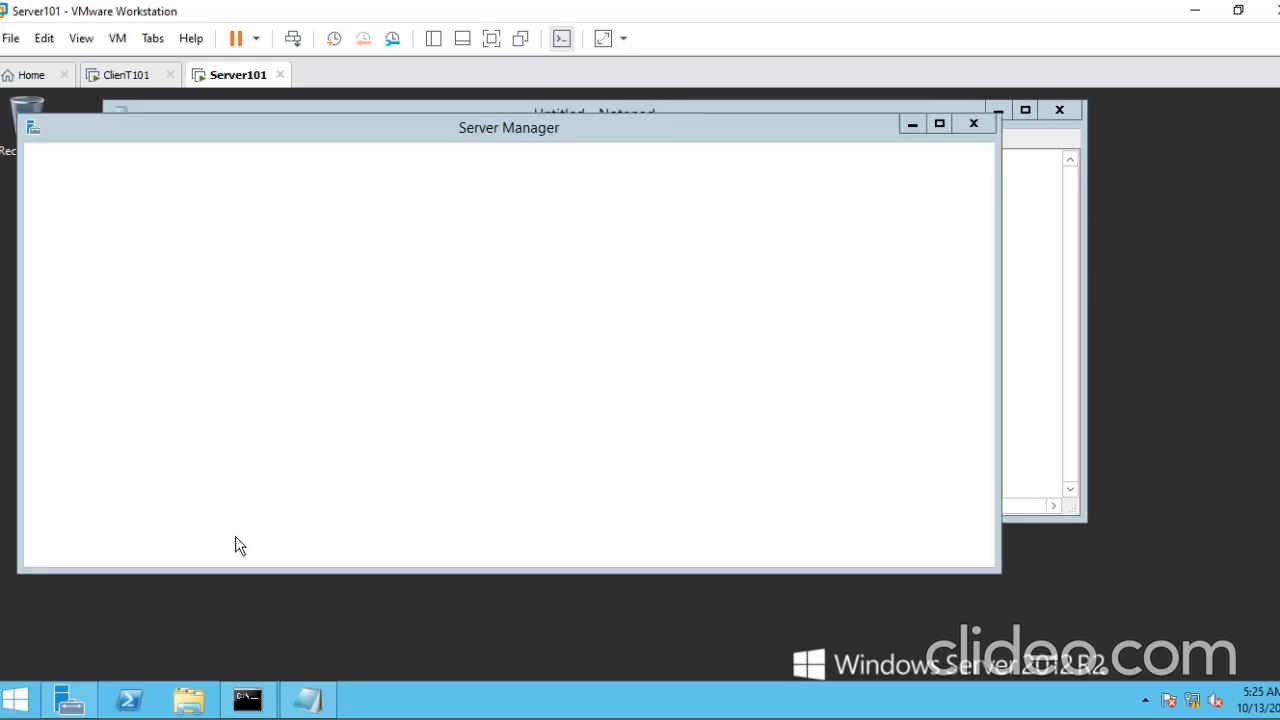
left_click(938, 124)
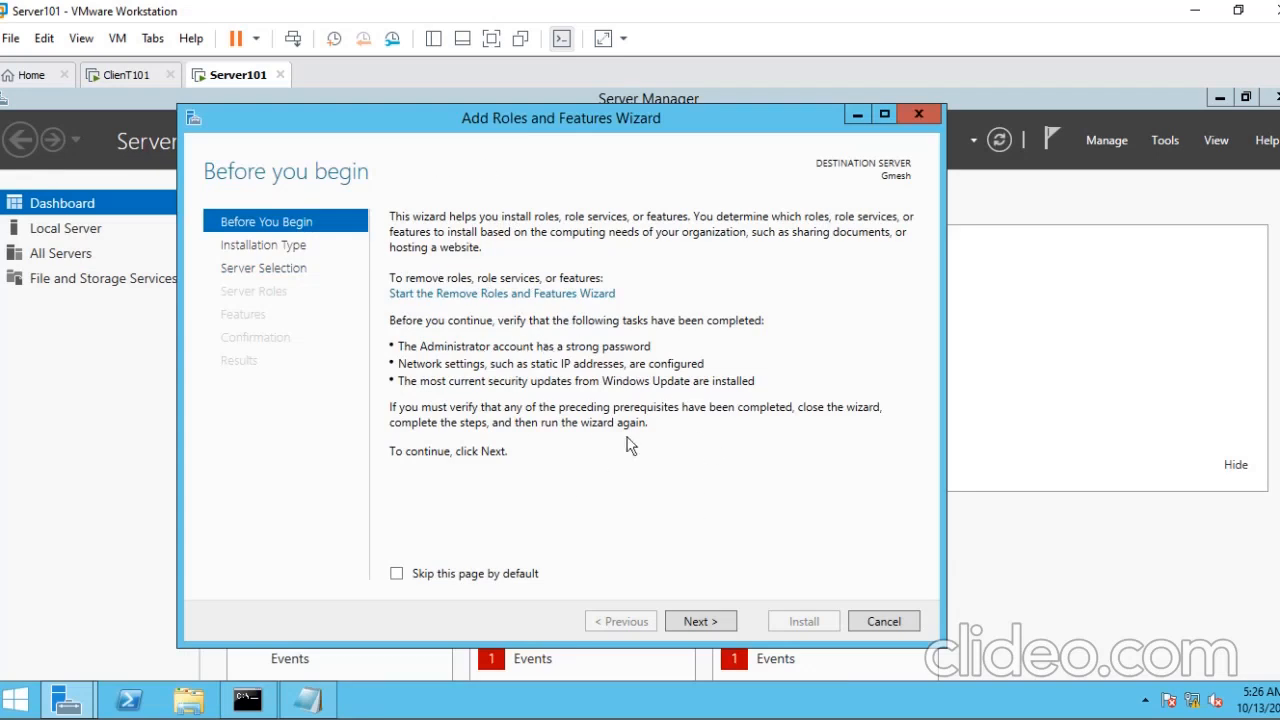
- In the Add Roles and Features Wizard, accept role-based installation on server 192.168.20.1 and continue to the server roles
left_click(690, 620)
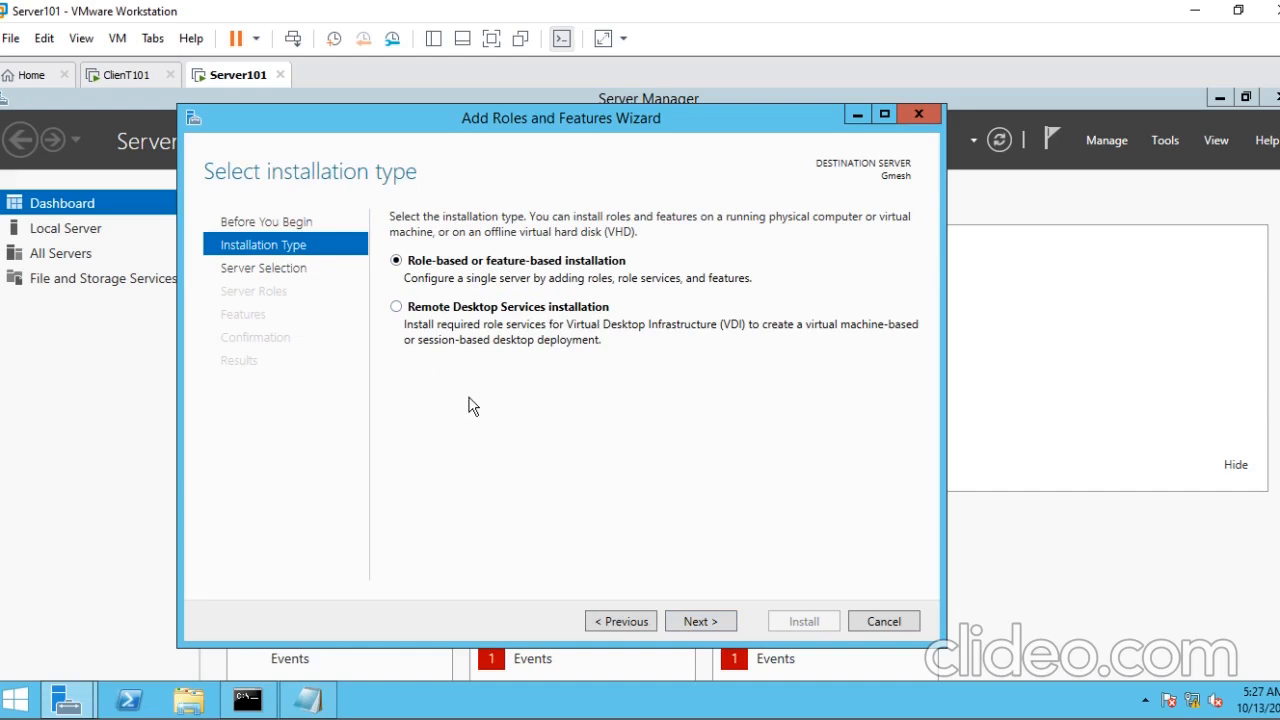
left_click(705, 625)
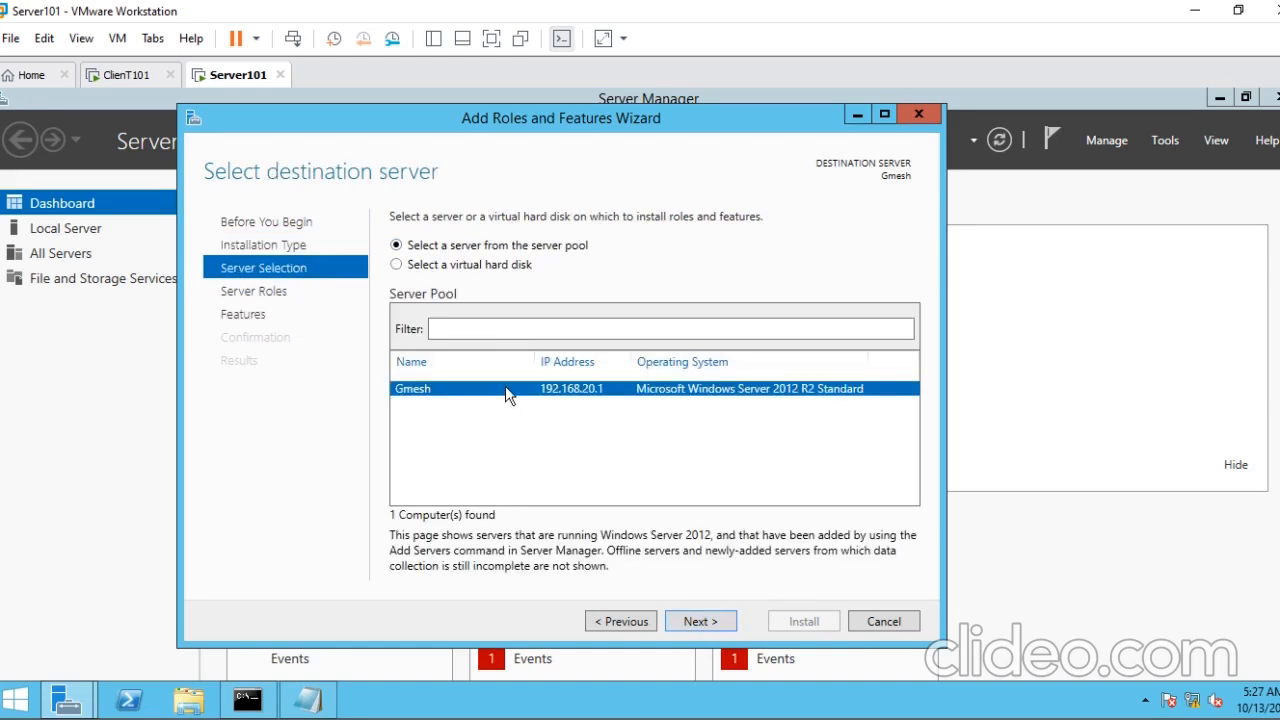
left_click(701, 621)
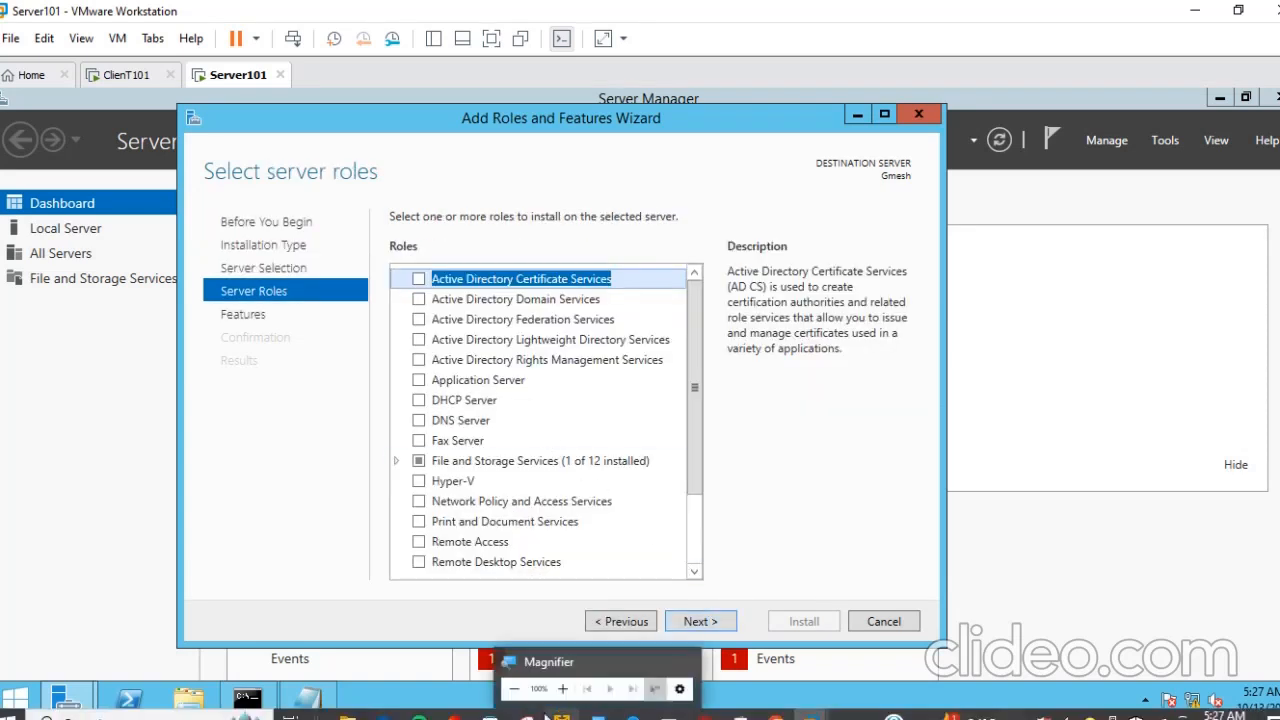
- Consult the Active Directory Service heading in the note and return to the server role list
left_click(308, 698)
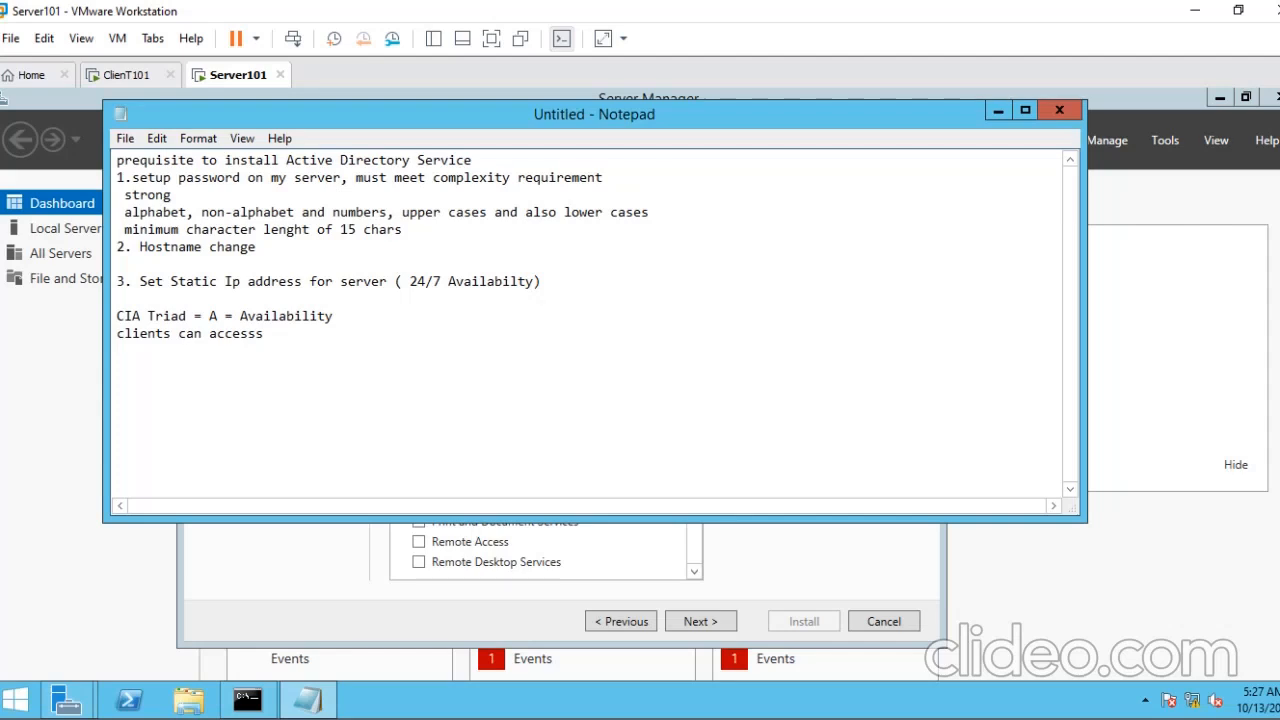
left_click_drag(472, 160, 225, 166)
key("alt+Tab")
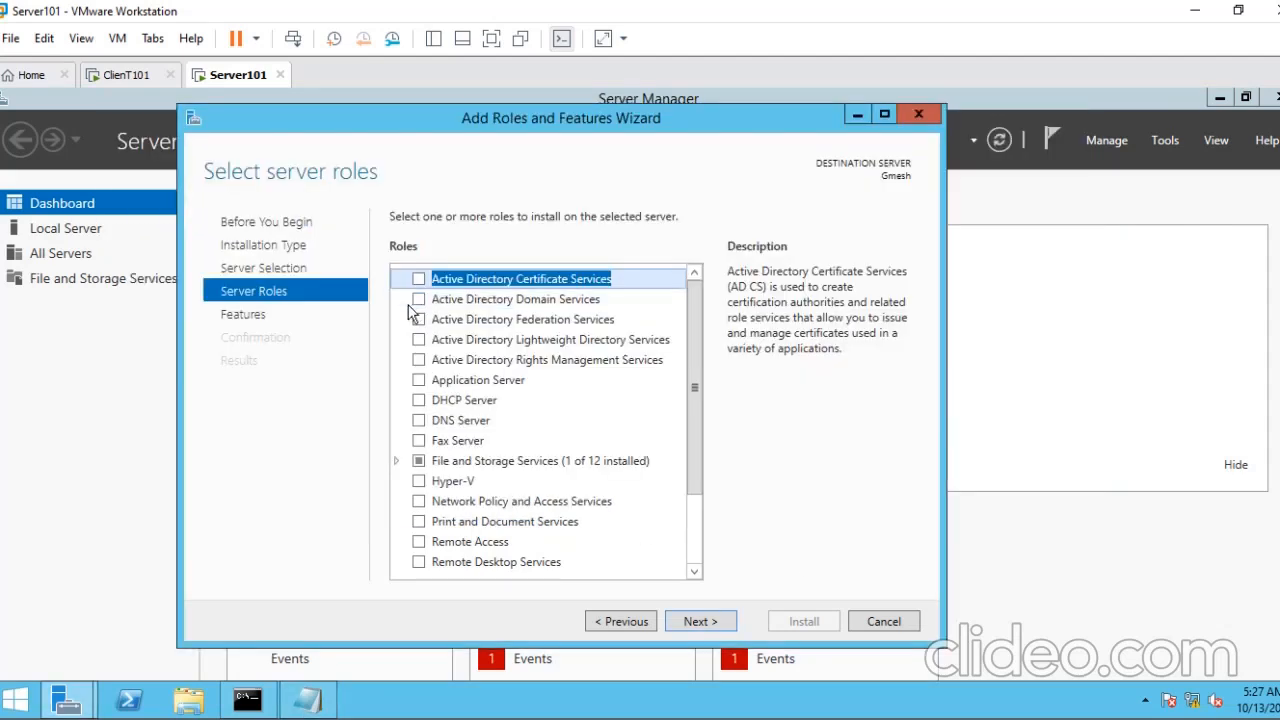
- Select the Active Directory Domain Services and DNS Server roles with their required features, and continue to the features list
left_click(420, 306)
left_click(419, 300)
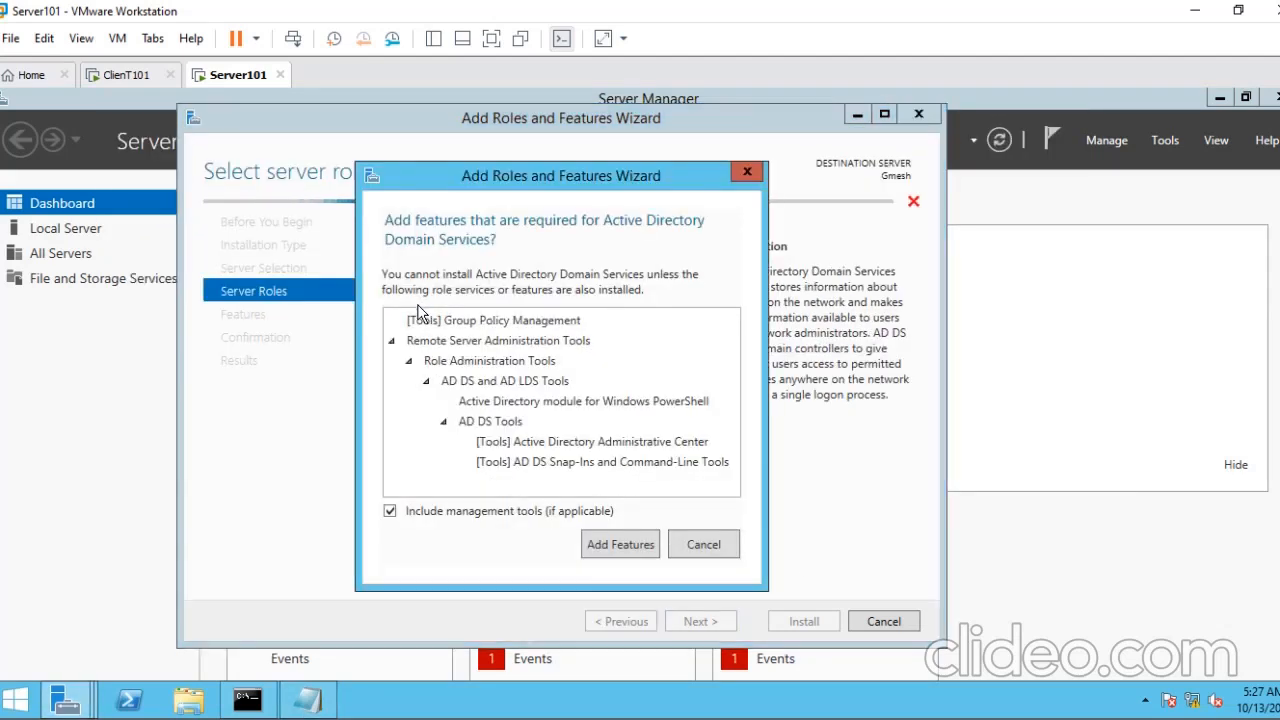
left_click(617, 541)
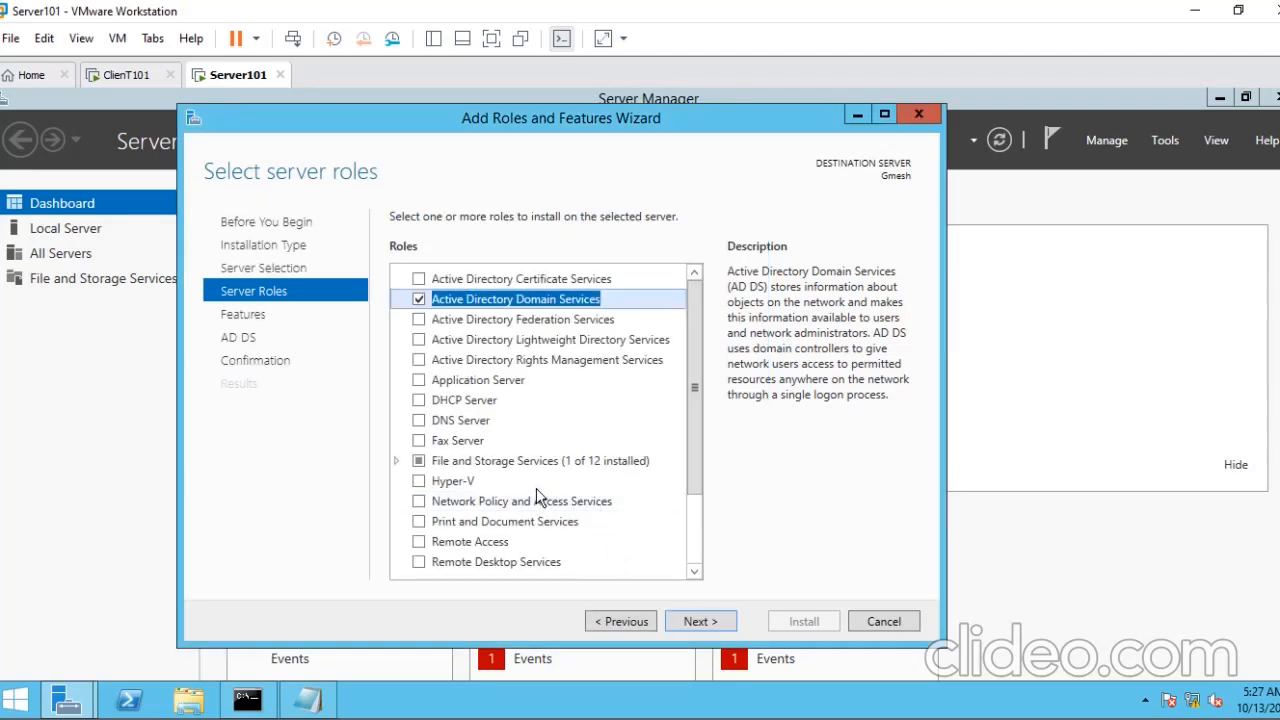
left_click(419, 421)
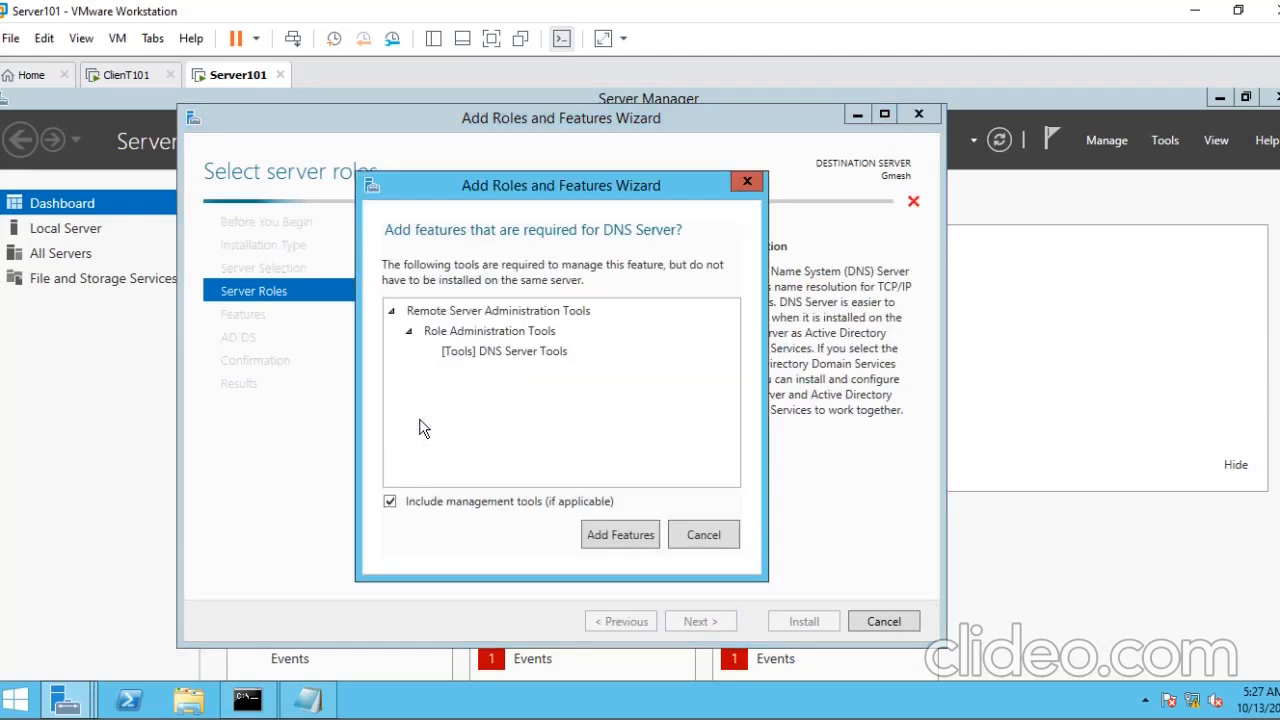
left_click(636, 539)
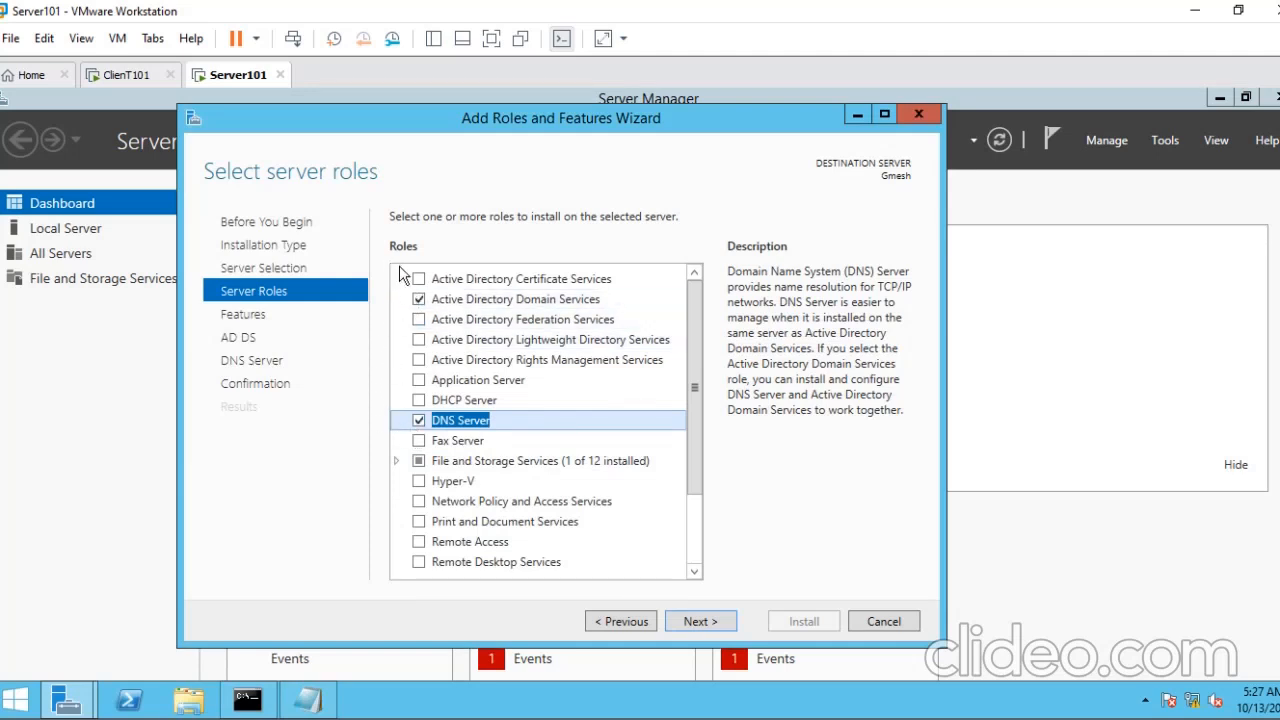
left_click(716, 621)
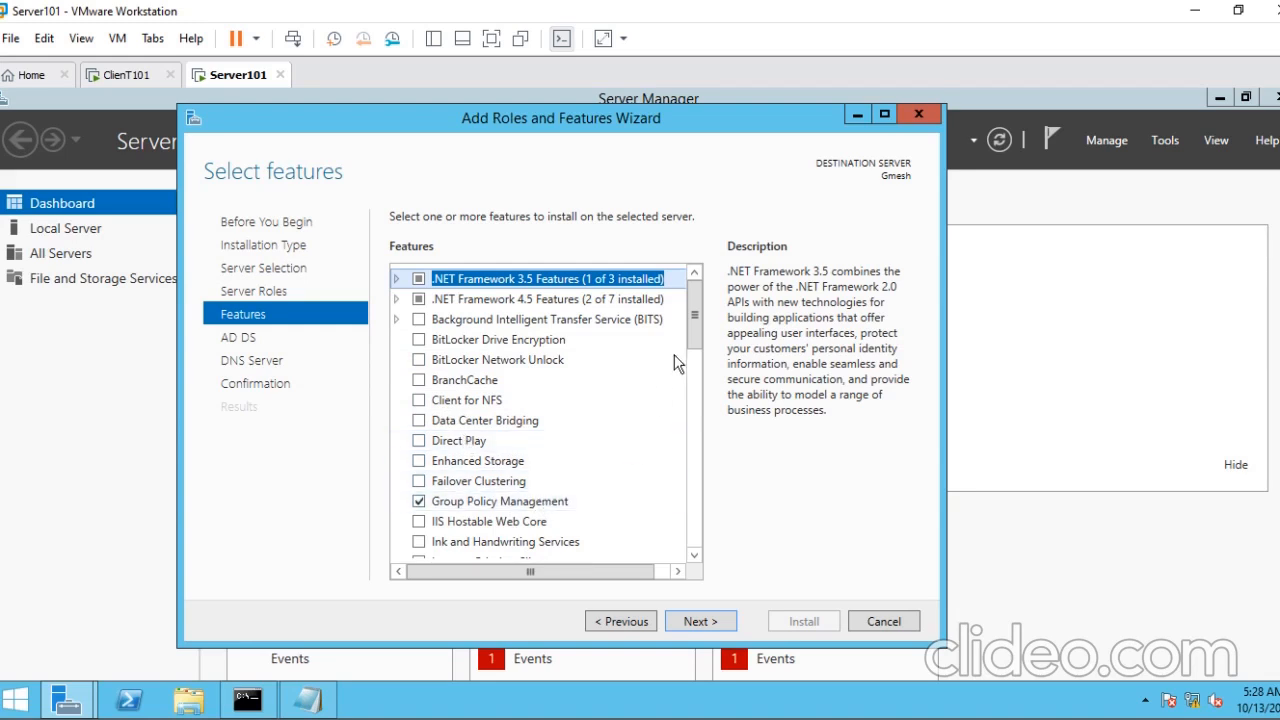
- Select the Windows Server Backup feature and continue to the AD DS information page
left_click(694, 555)
left_click(694, 555)
left_click(694, 555)
left_click(694, 555)
left_click(694, 555)
left_click(697, 555)
left_click(697, 555)
left_click(697, 555)
left_click(697, 555)
left_click(697, 555)
left_click(697, 555)
left_click(697, 555)
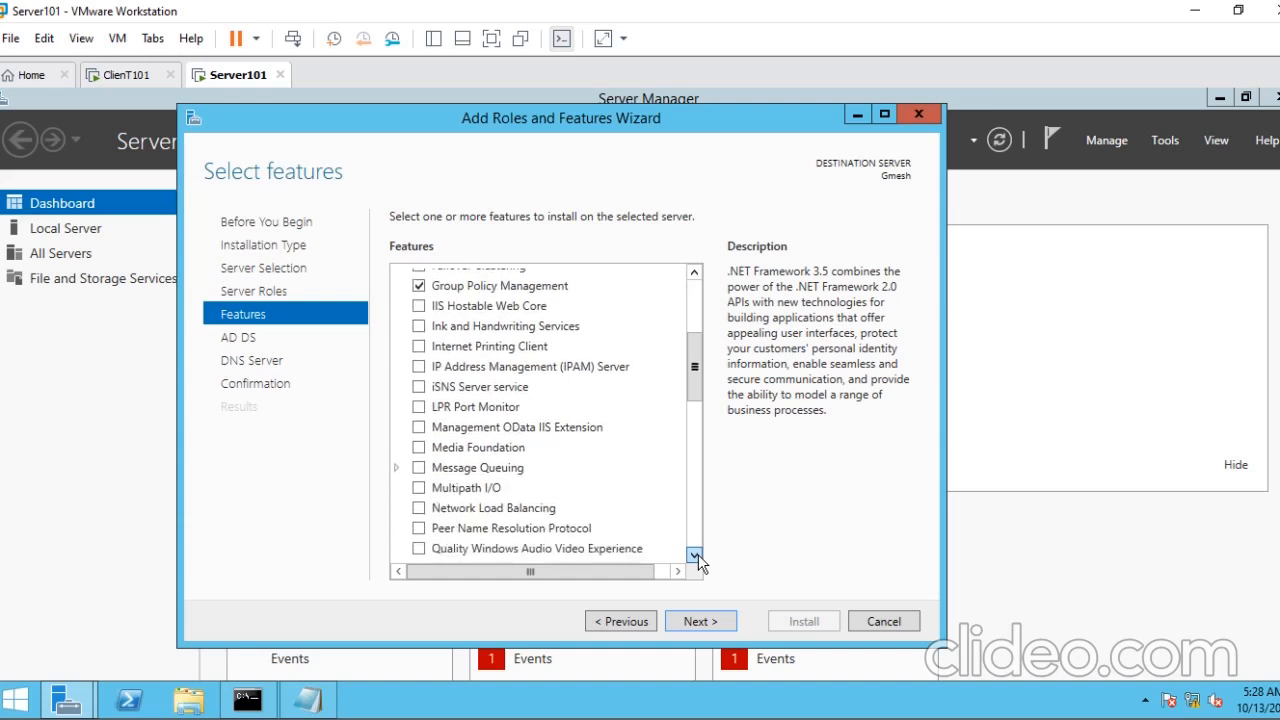
left_click(697, 555)
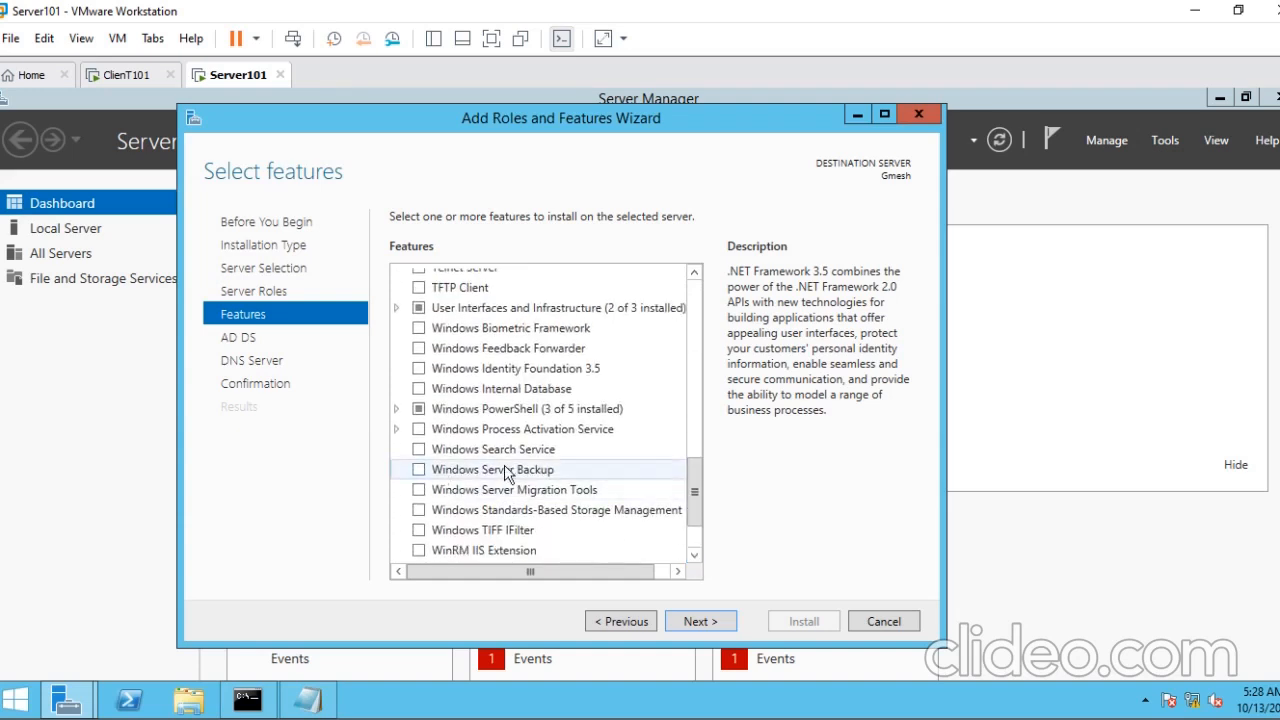
left_click(419, 469)
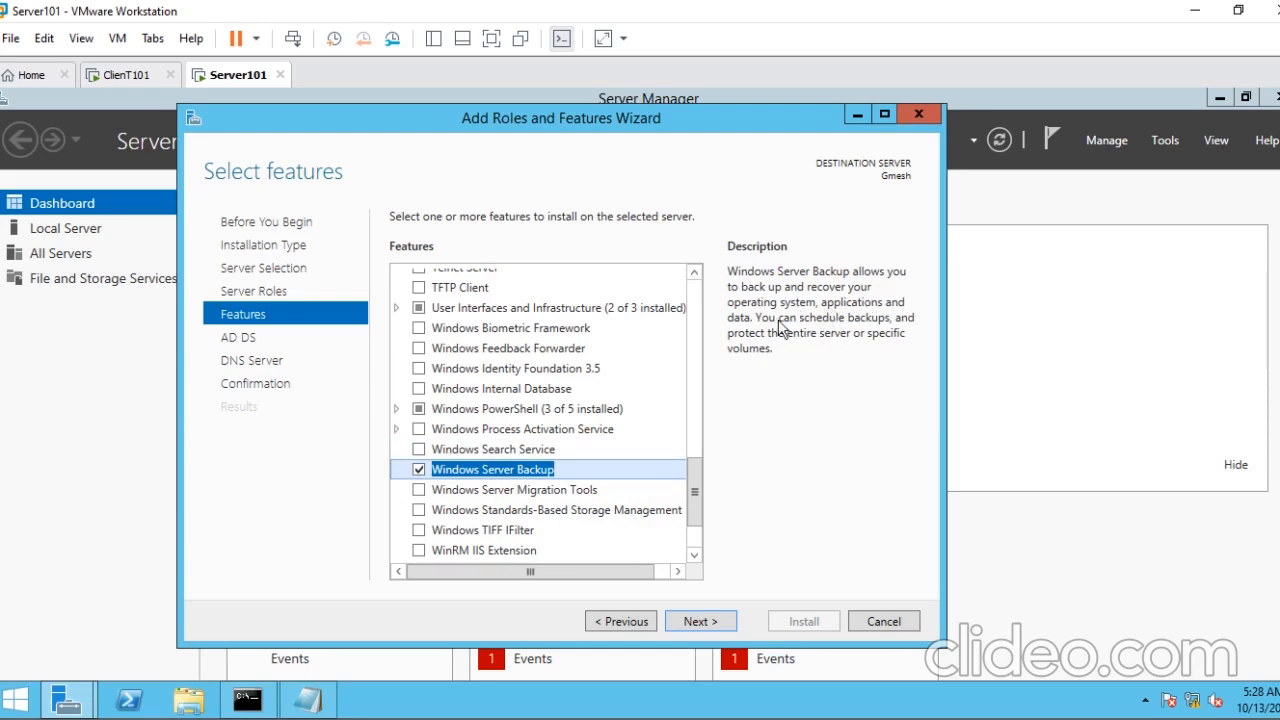
key("Return")
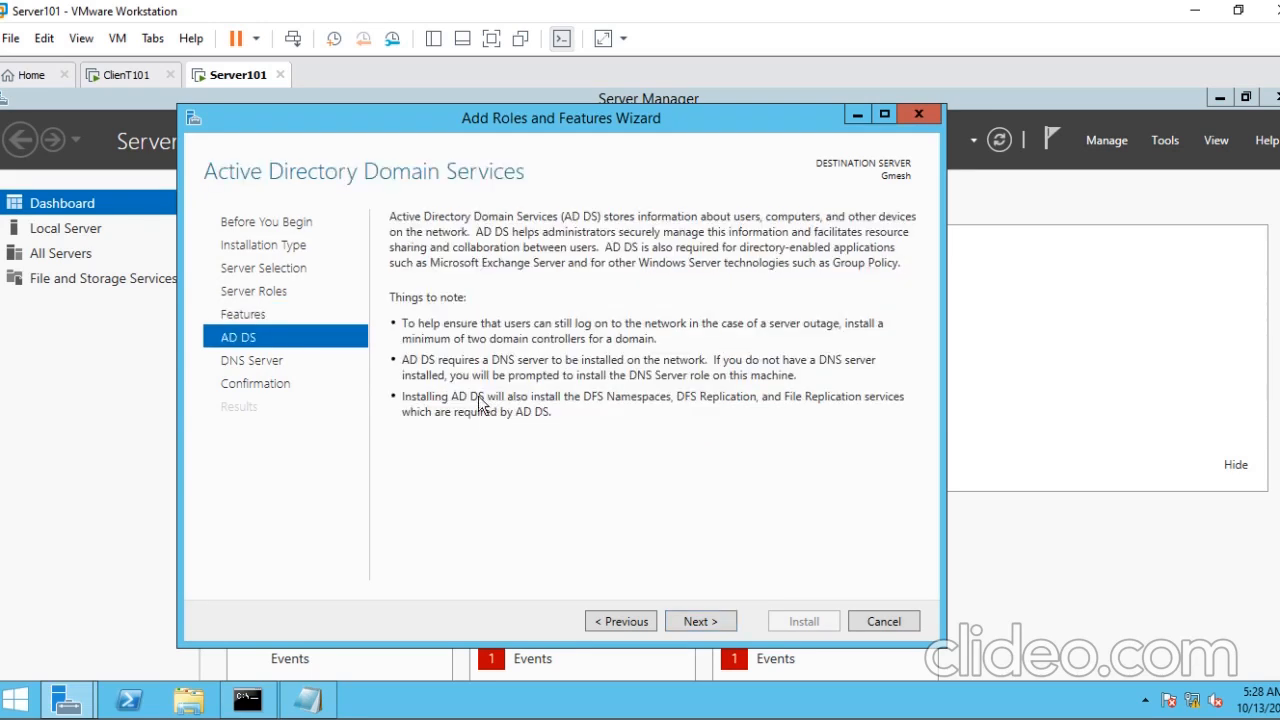
- Allow the destination server to restart automatically if required and install the selected roles and features
key("Return")
key("Return")
left_click(397, 245)
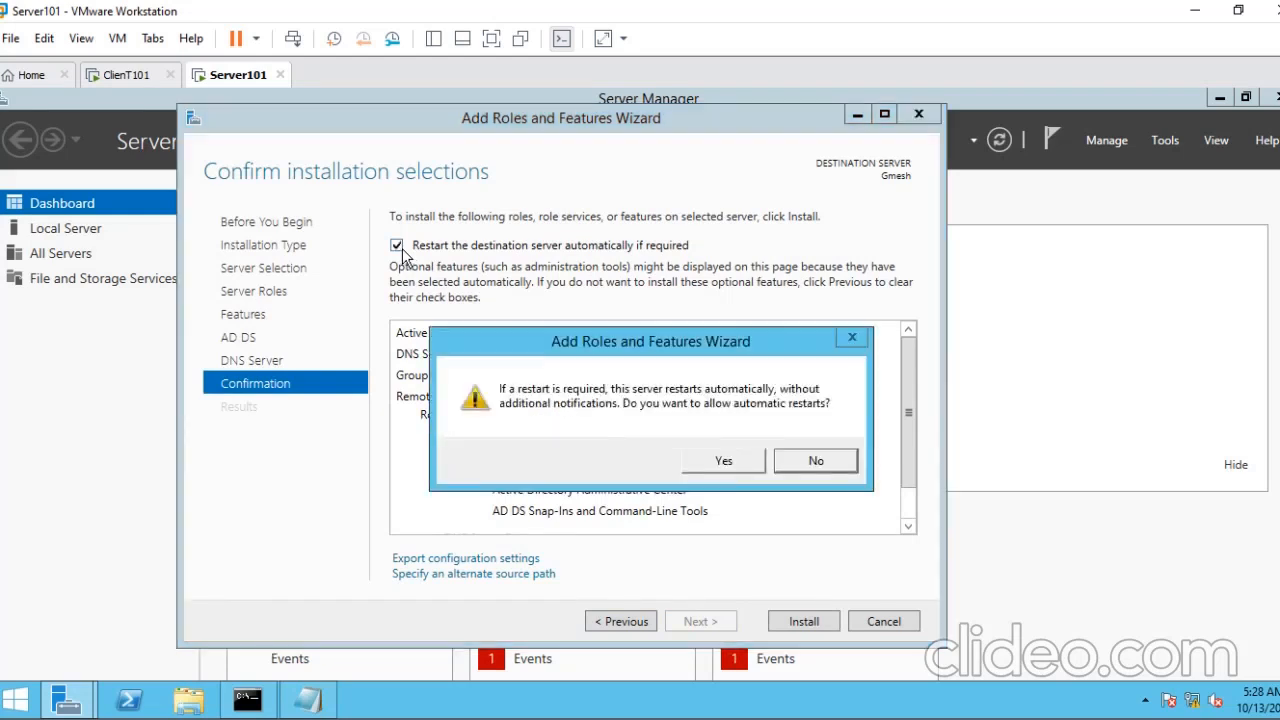
left_click(718, 459)
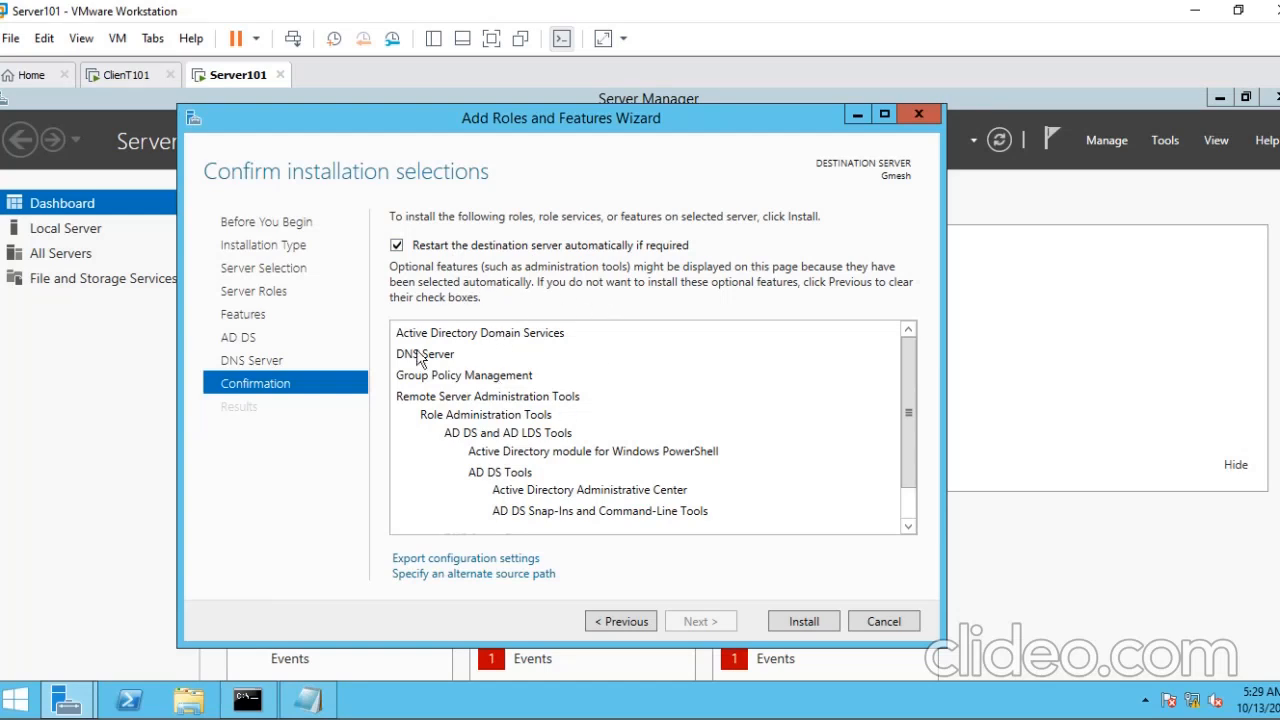
left_click(801, 622)
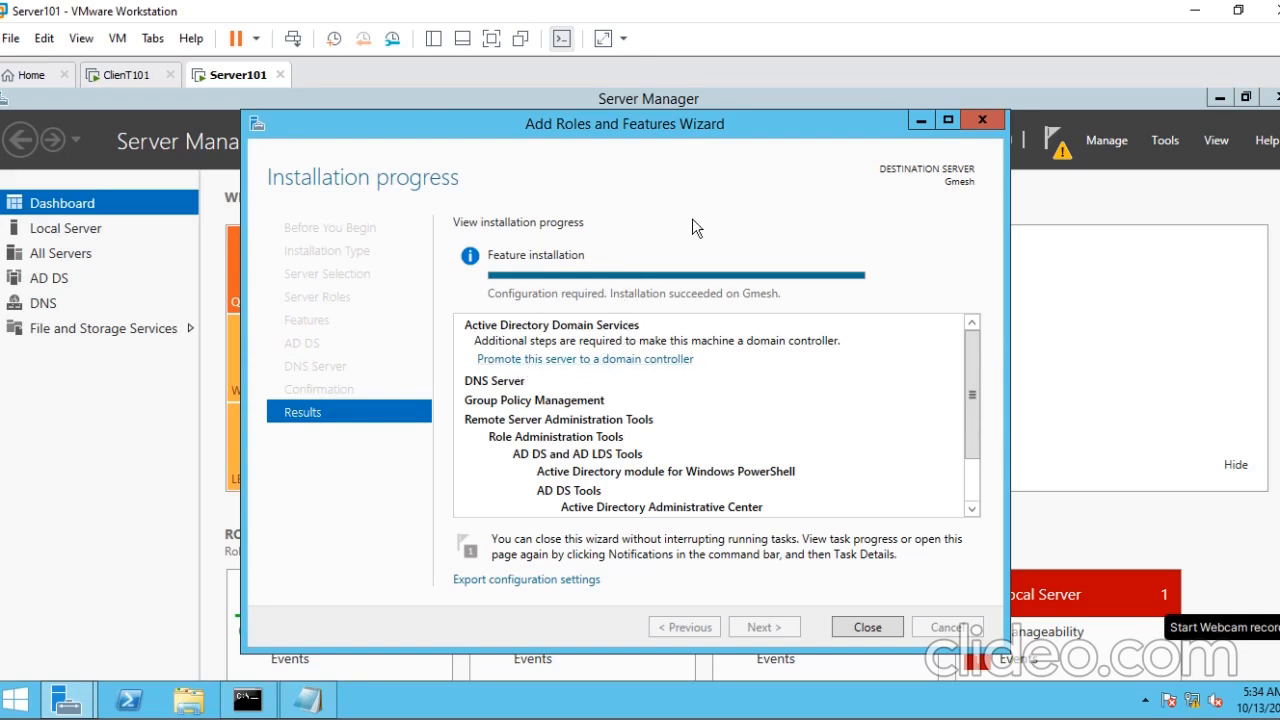
- Run dcpromo on Server101 to start promoting it to a domain controller
key("super+r")
type("dcprom")
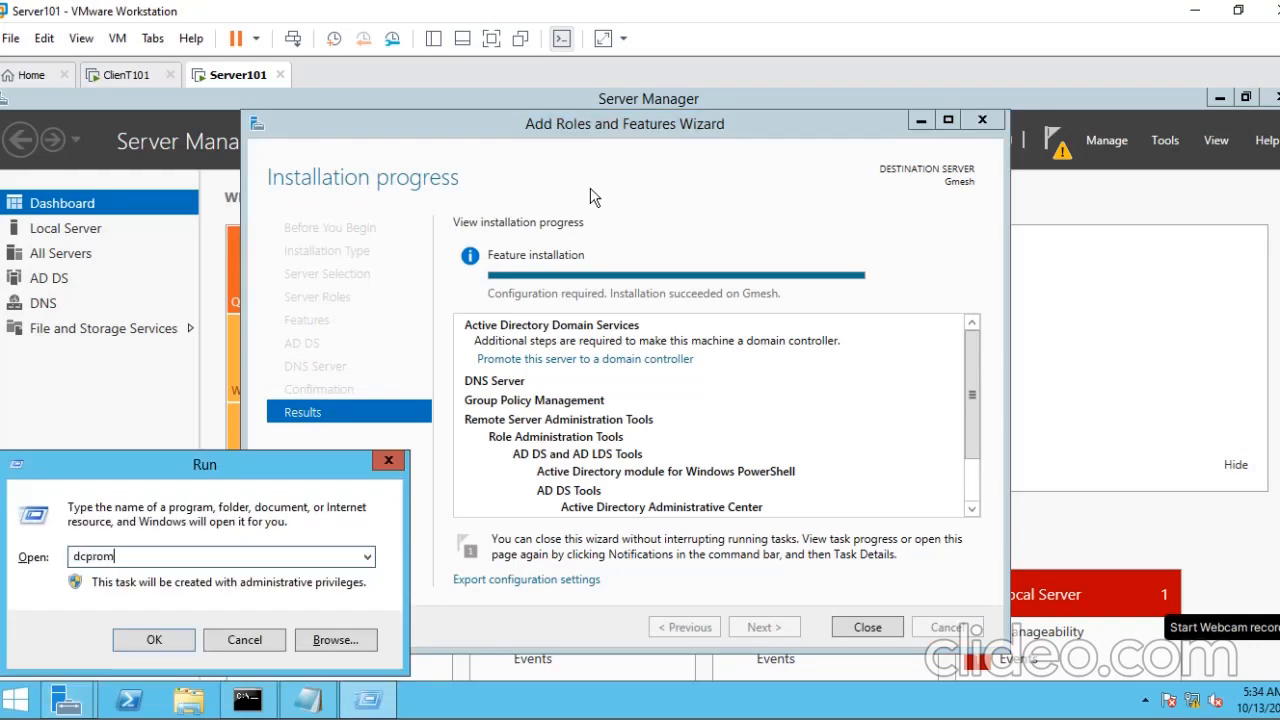
type("o")
key("Return")
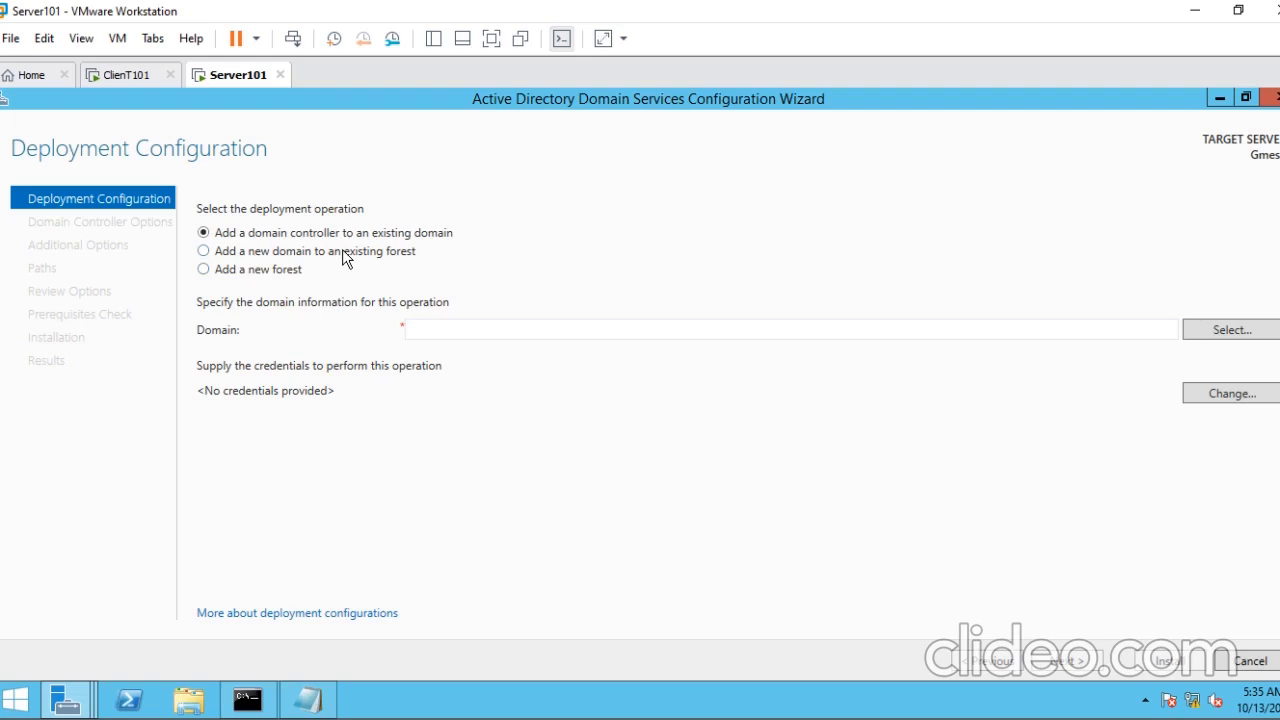
- In the deployment configuration, choose to add a new forest with the root domain name Vicid.local
left_click(204, 270)
left_click(437, 333)
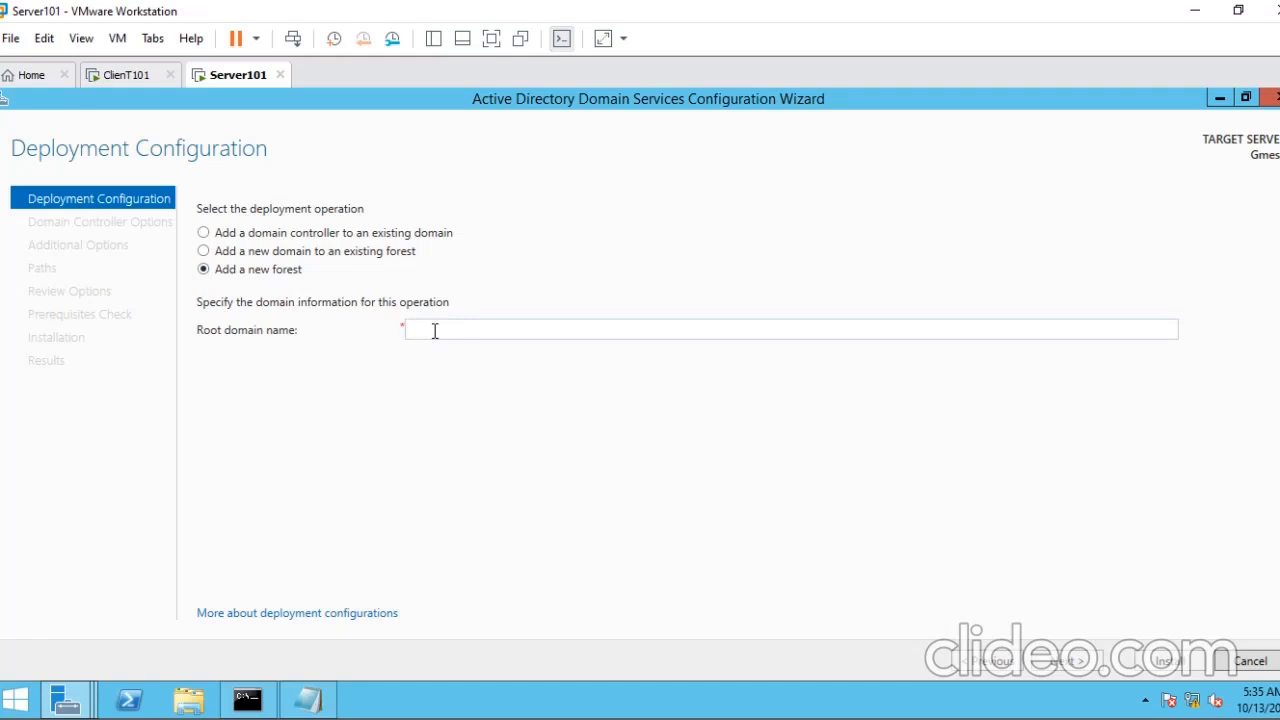
type("Vicid.locla")
type("al")
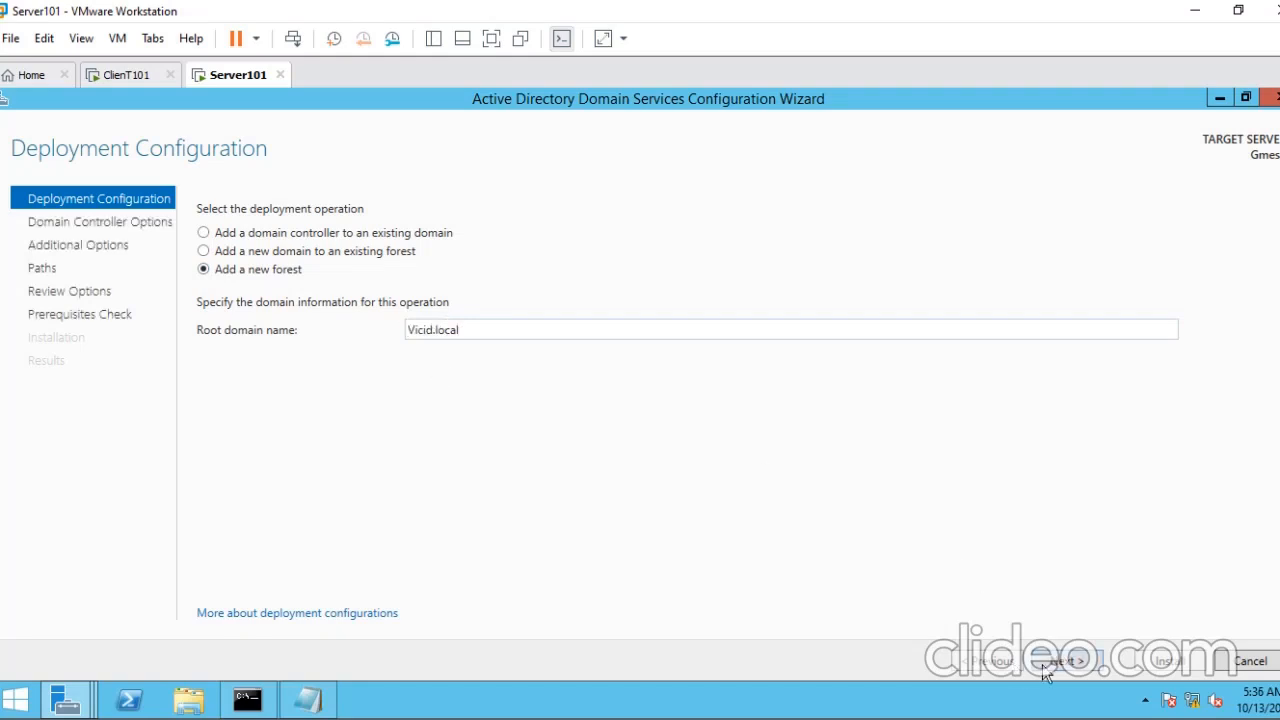
- Continue to the domain controller options, then enter and confirm the Directory Services Restore Mode (DSRM) password
left_click(1085, 662)
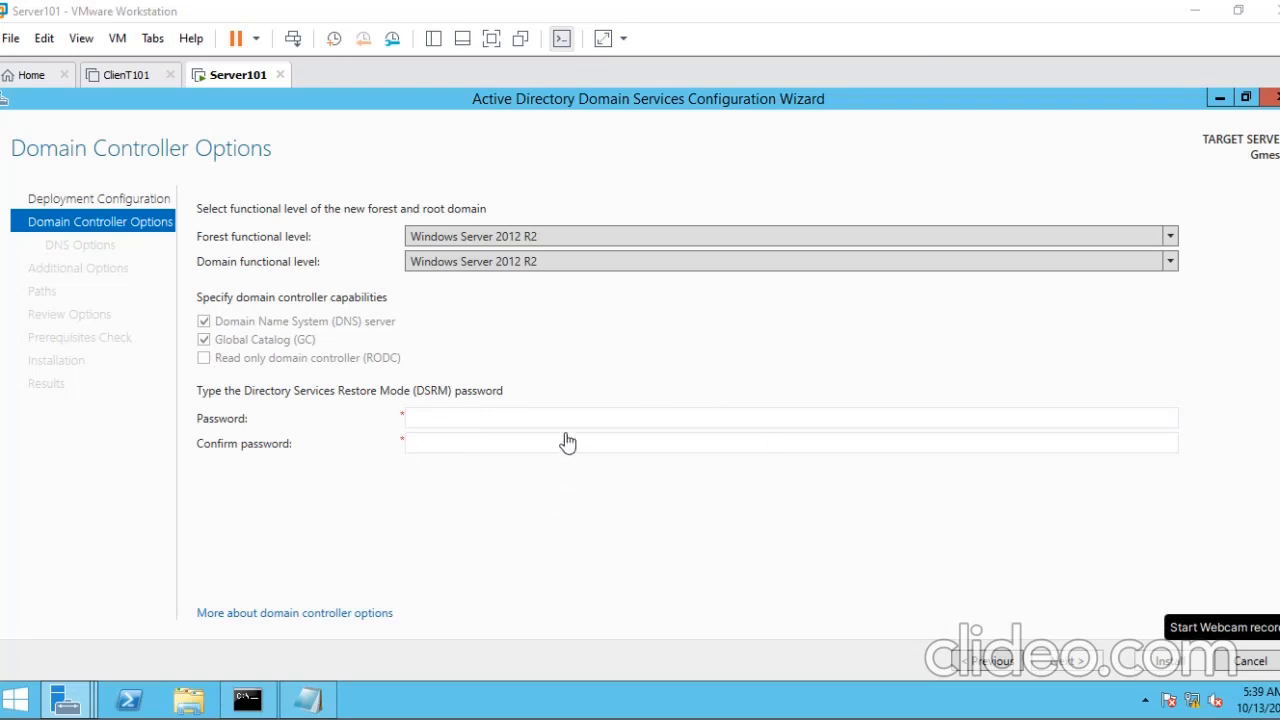
left_click(457, 419)
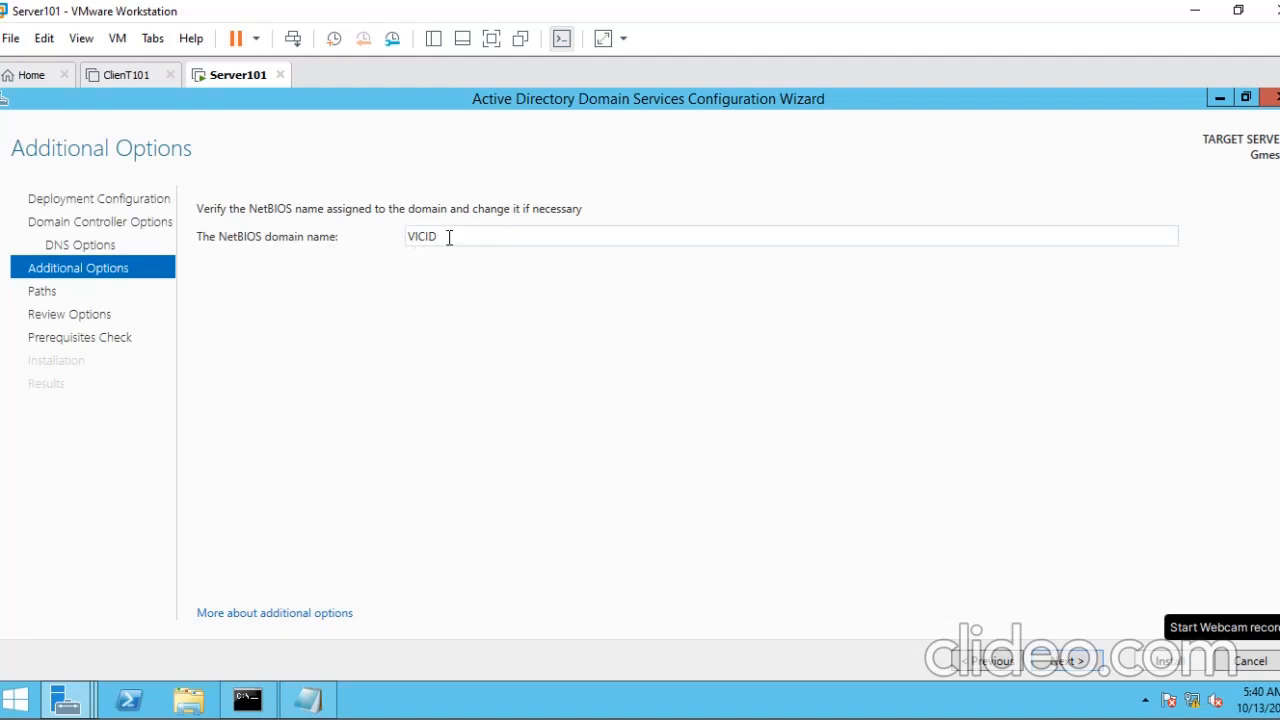
double_click(449, 237)
key("Return")
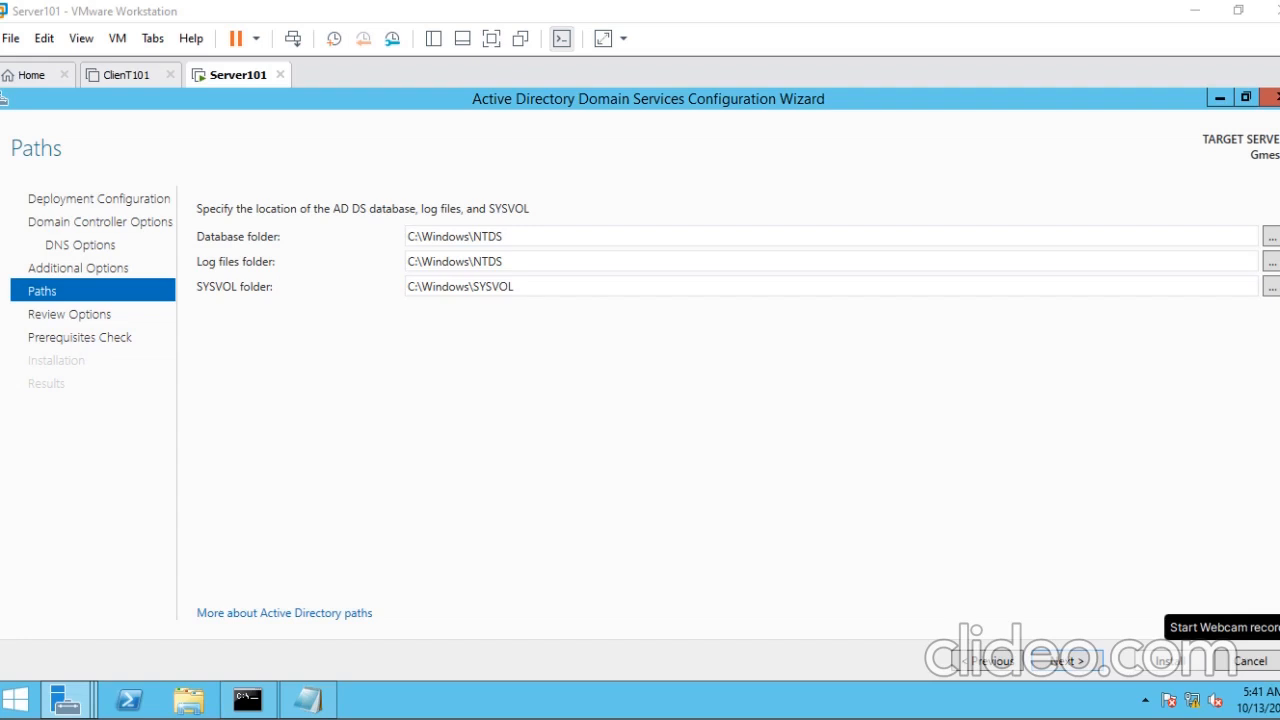
- Accept the default AD DS folder paths and the reviewed options to start the prerequisites check
left_click(1067, 661)
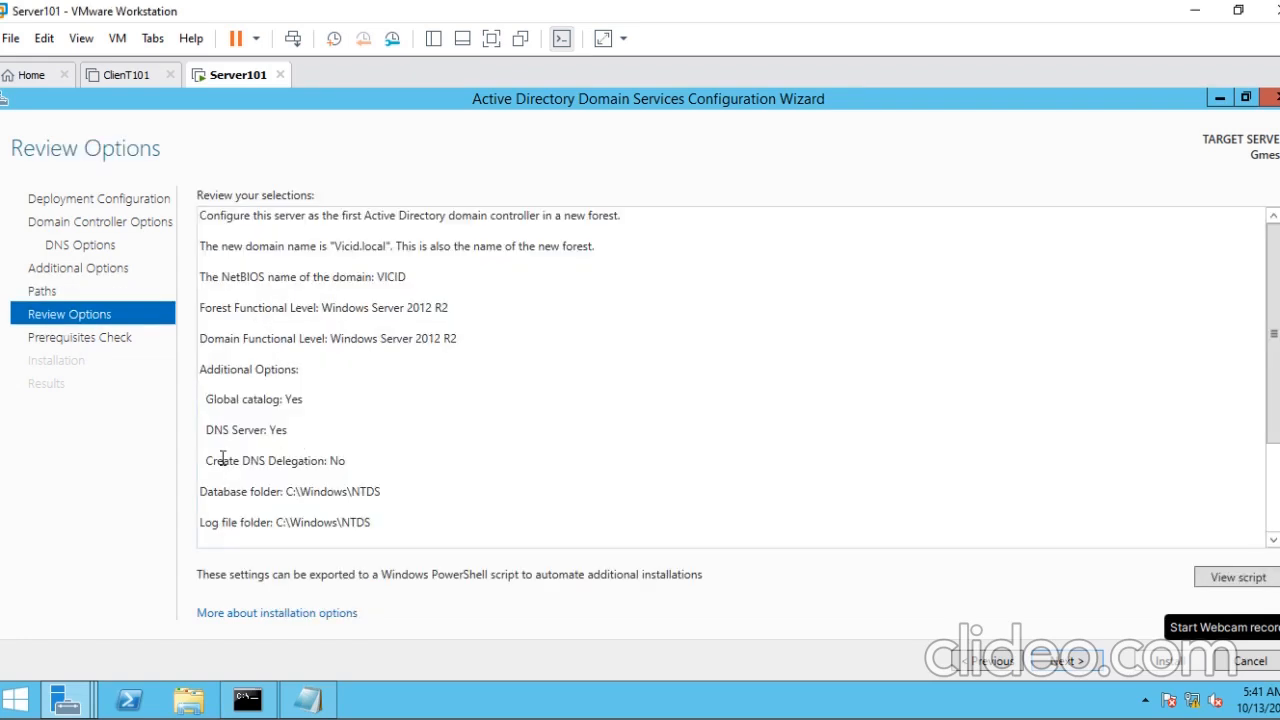
double_click(278, 430)
left_click(1062, 664)
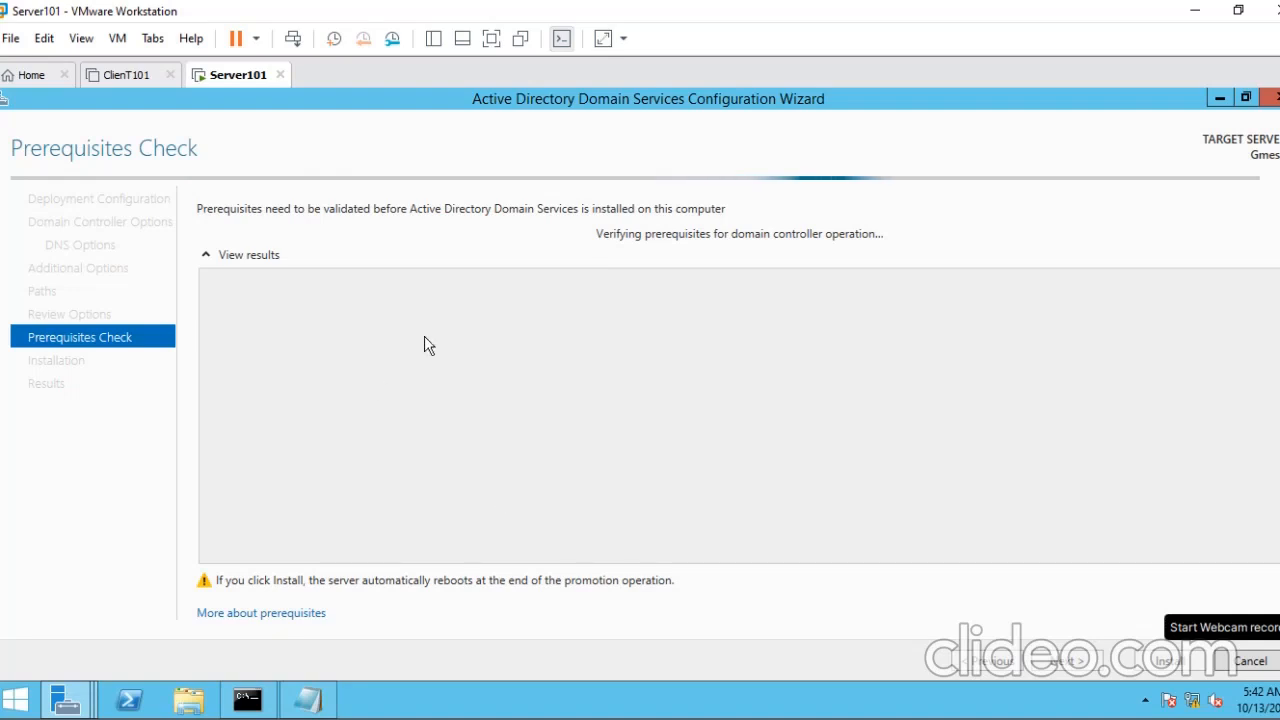
- Review the hostname change and static IP address items in the Notepad prerequisite notes, then minimize the notes
left_click(334, 692)
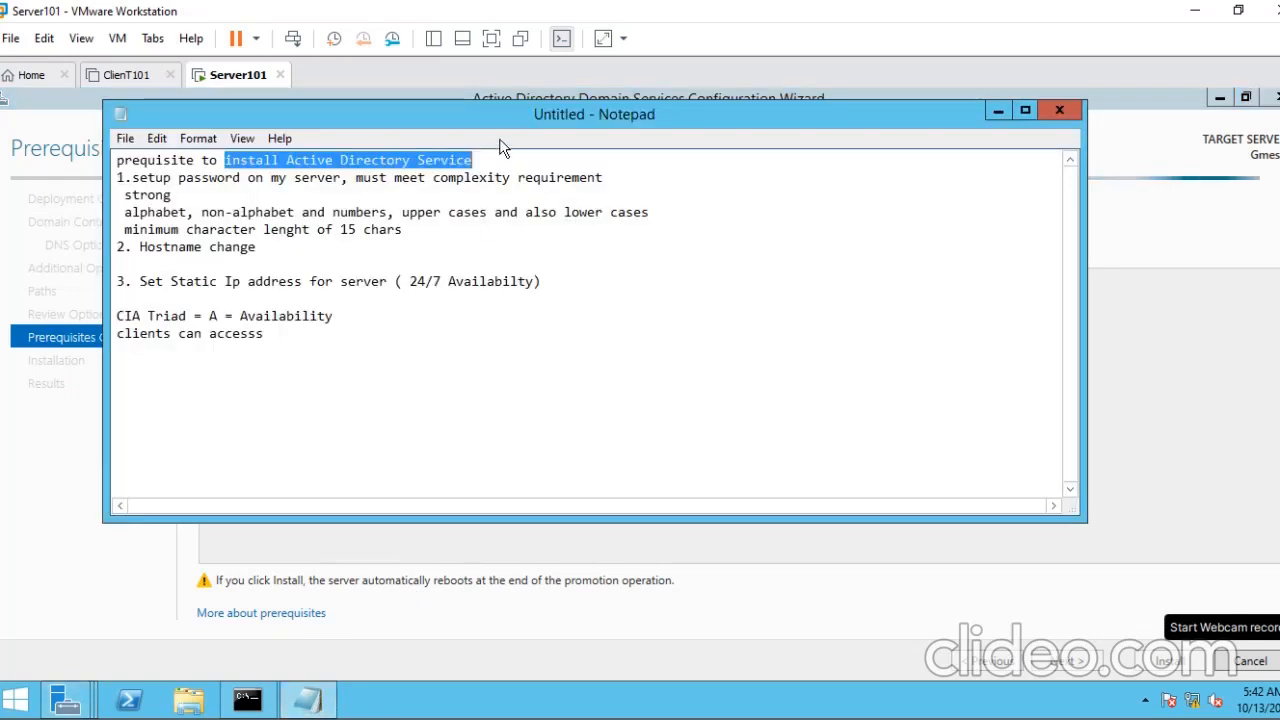
left_click_drag(583, 290, 583, 290)
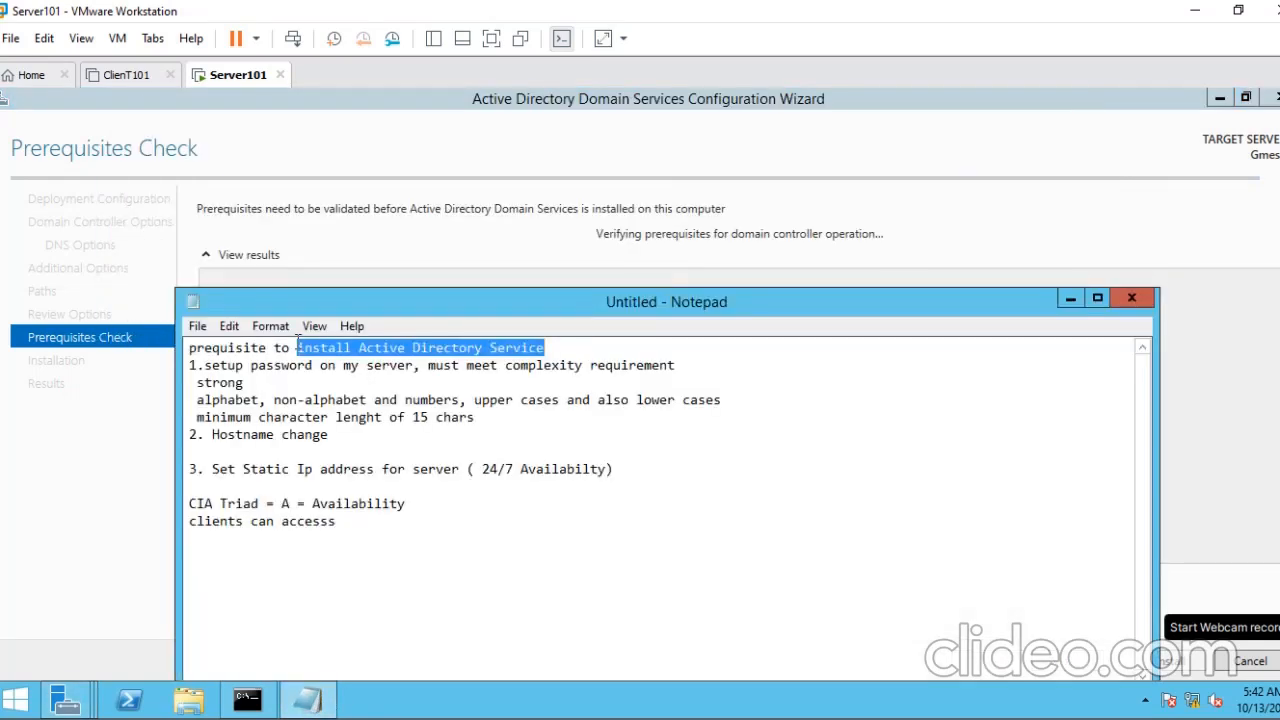
left_click_drag(365, 297, 377, 237)
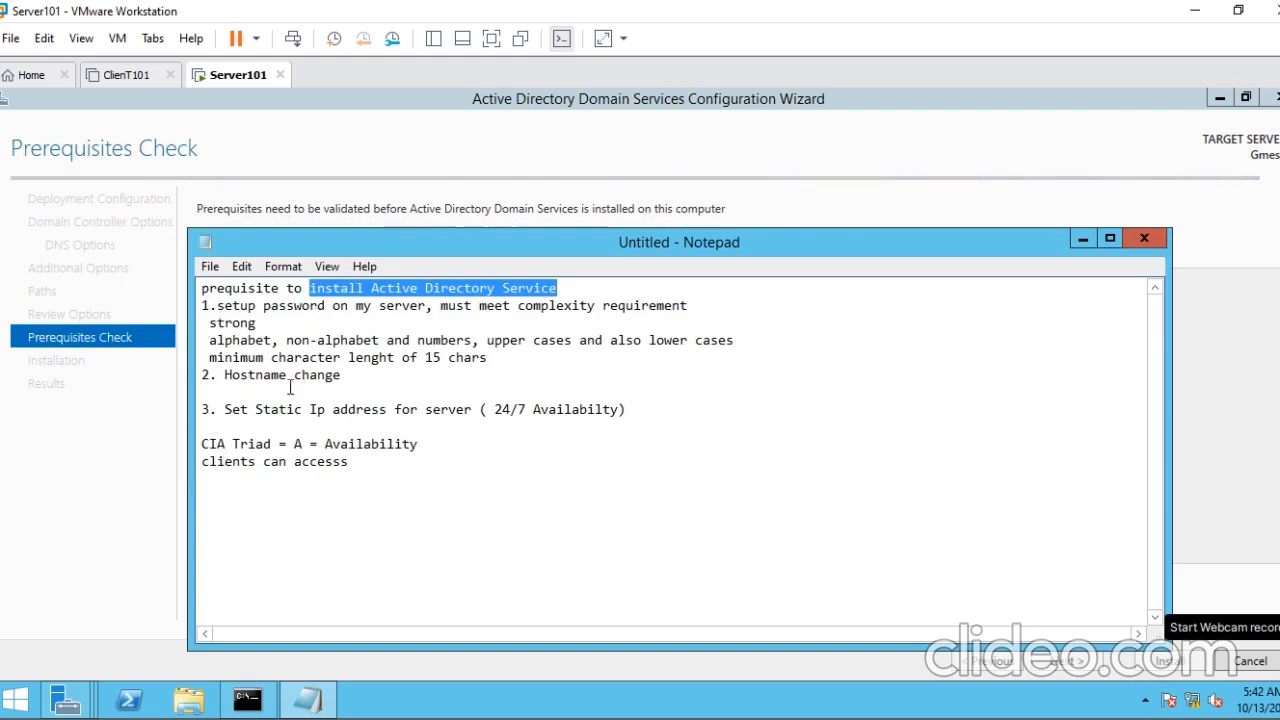
left_click_drag(225, 379, 344, 378)
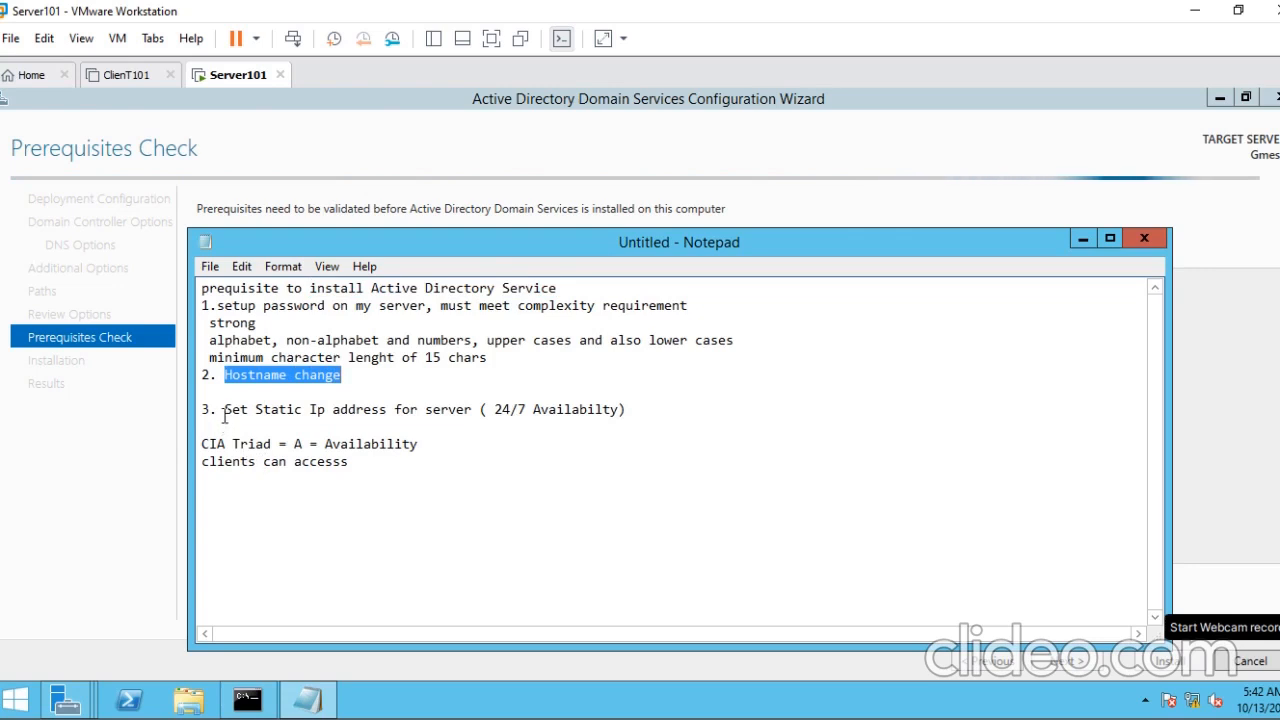
left_click_drag(224, 410, 472, 418)
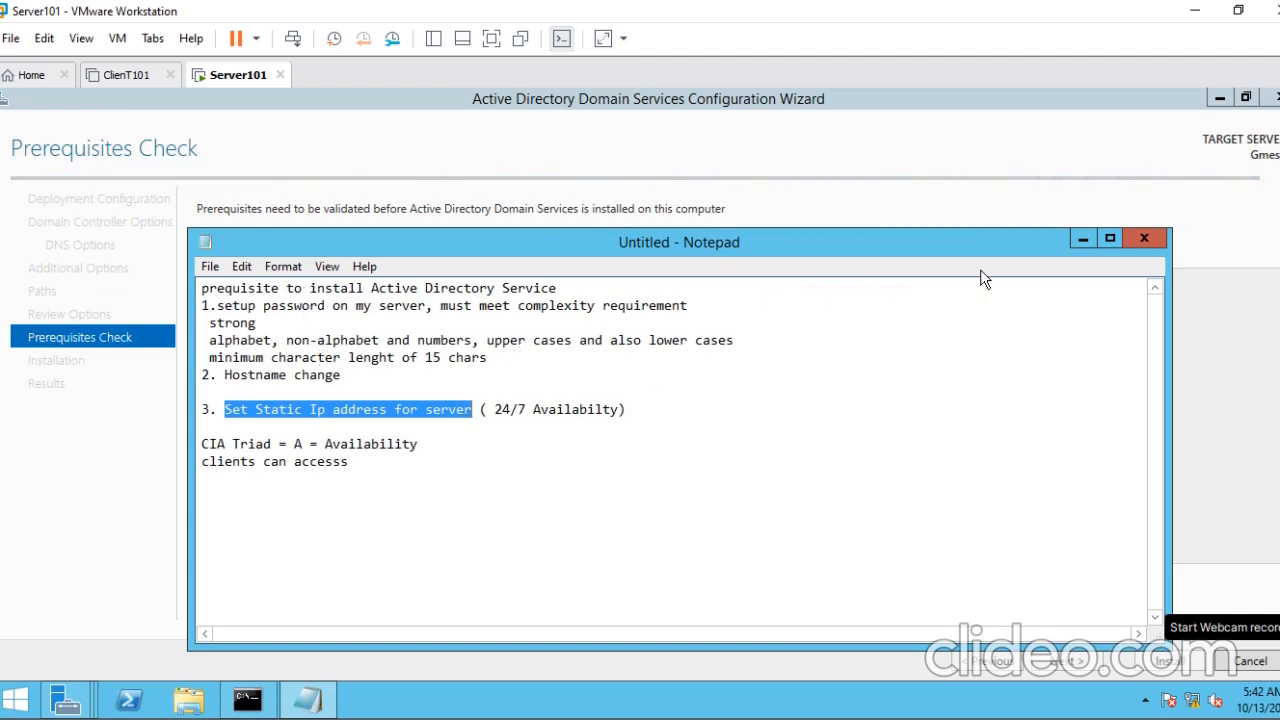
left_click(1082, 239)
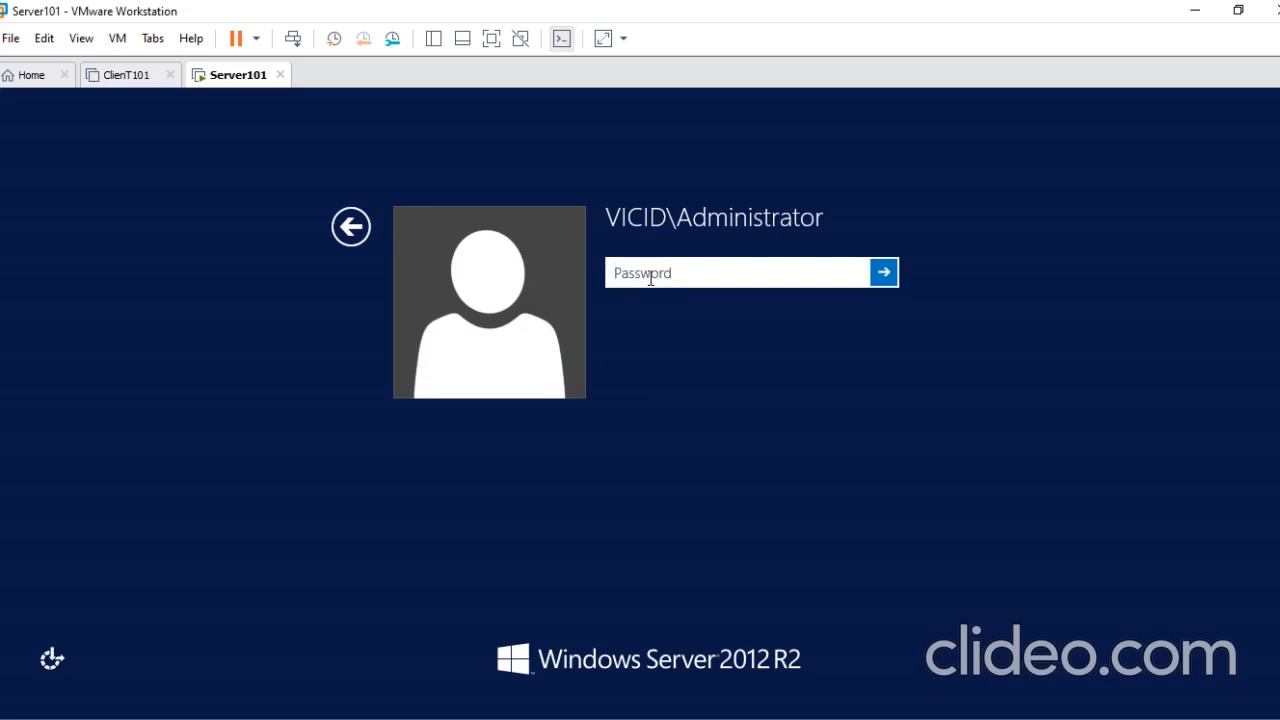
- Sign in to Server101 as VICID\Administrator with the account password and minimize Server Manager
type("••••")
key("Return")
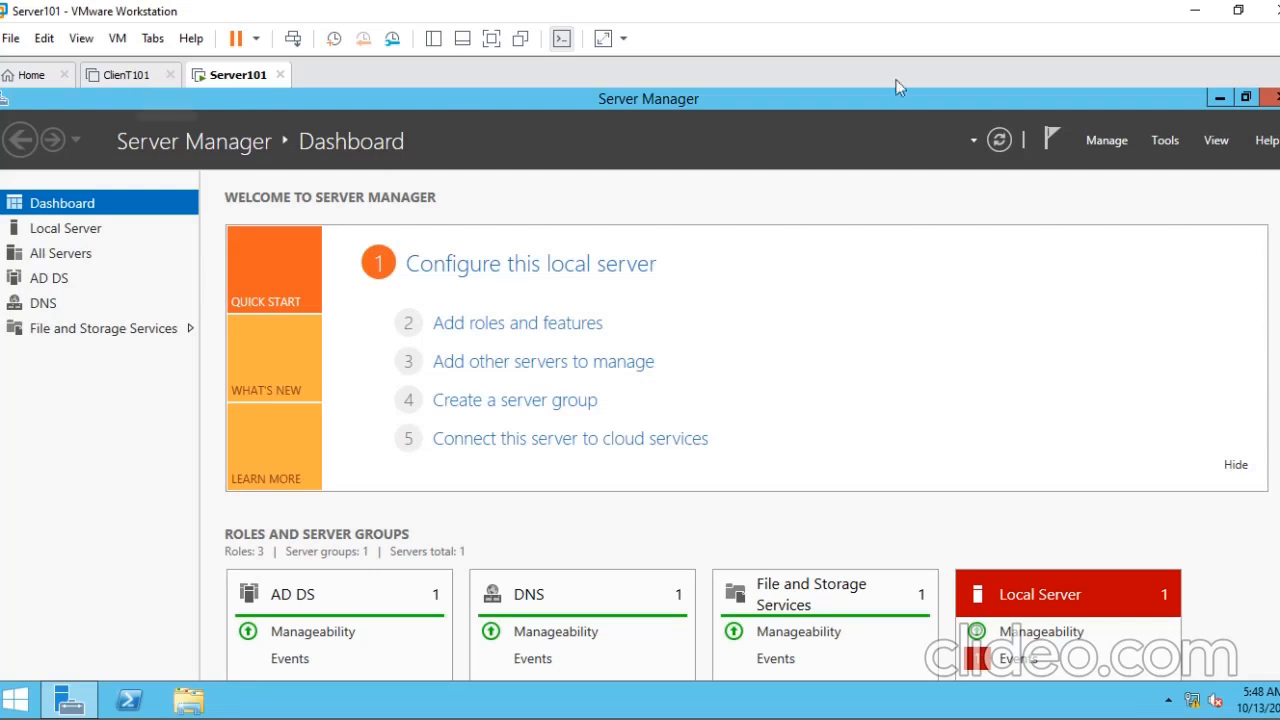
left_click(1219, 98)
- Open a command prompt on Server101 and ping vicid.local to test domain name resolution
right_click(477, 294)
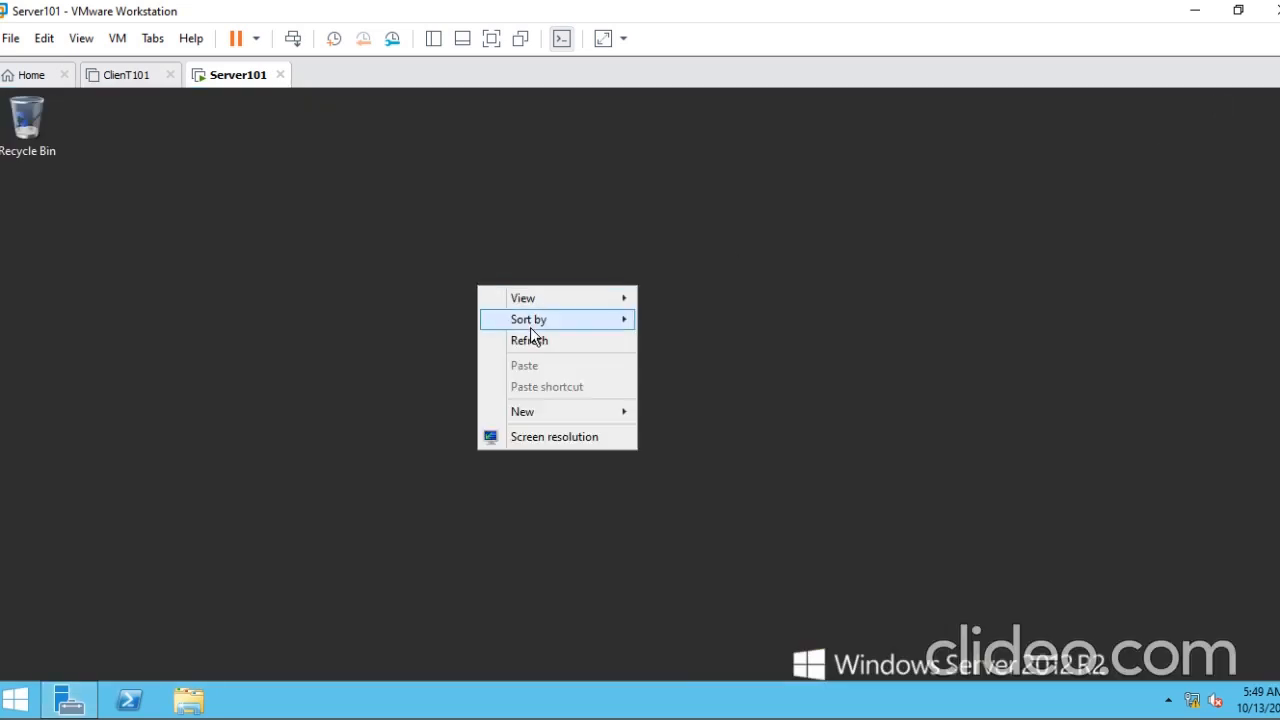
key("super+r")
type("cmd")
key("Return")
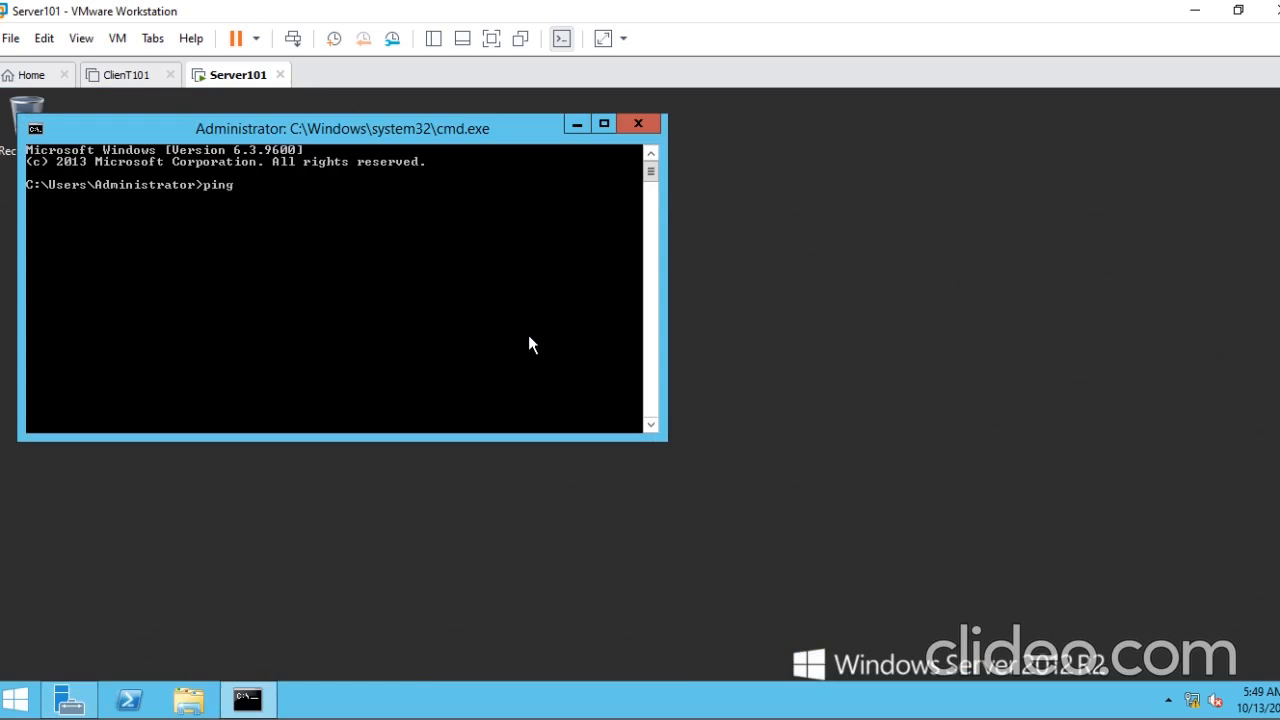
type("ping vicid.local")
key("Return")
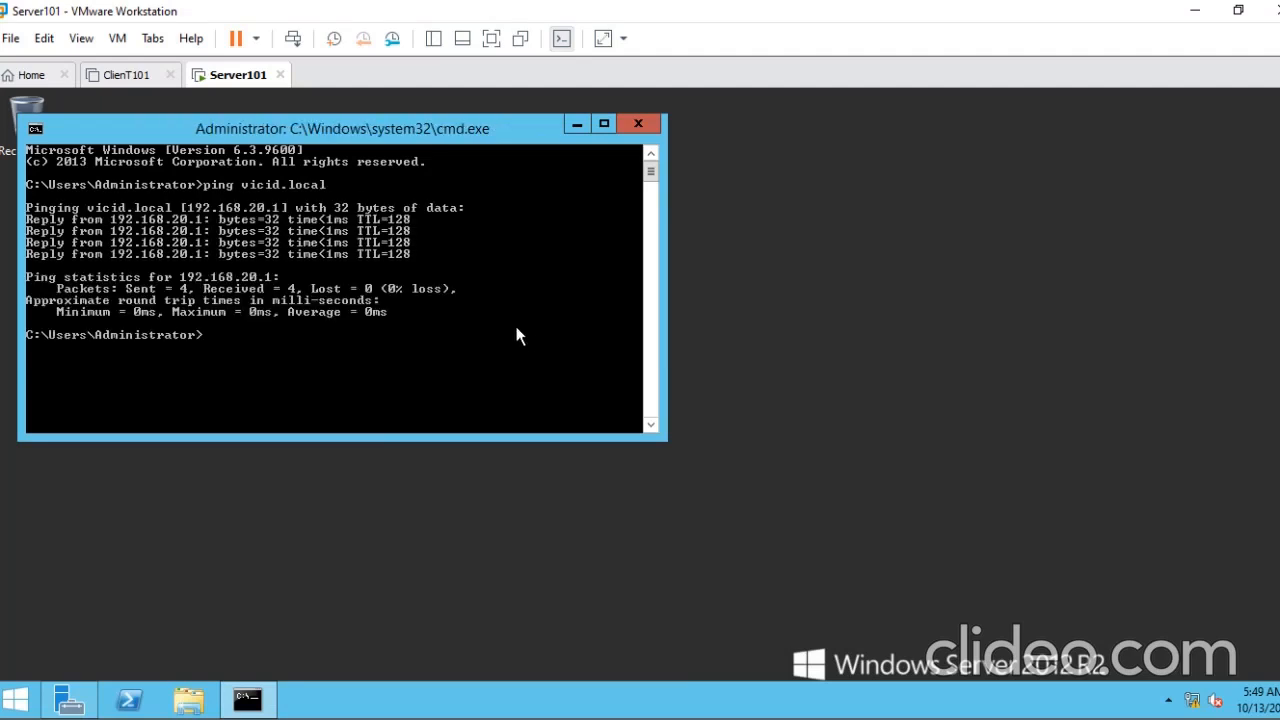
left_click_drag(398, 129, 621, 177)
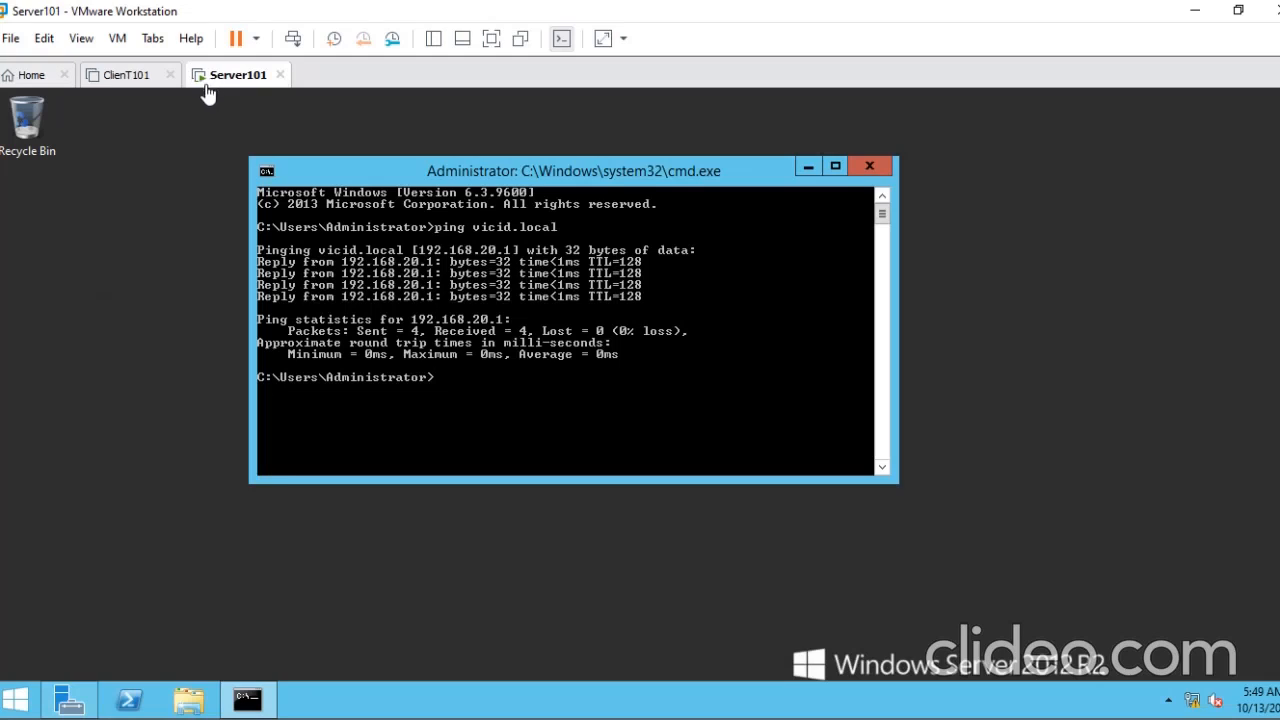
- Start the ClienT101 virtual machine and return to Server101
left_click(137, 86)
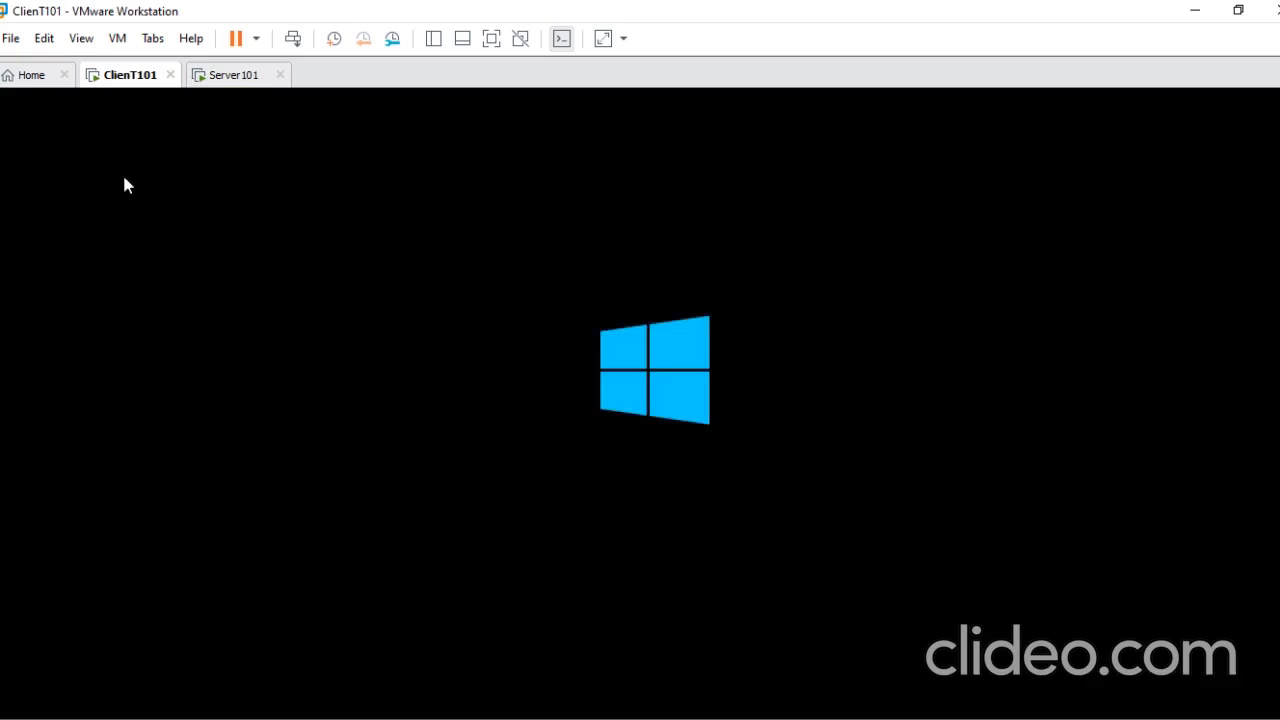
left_click(222, 82)
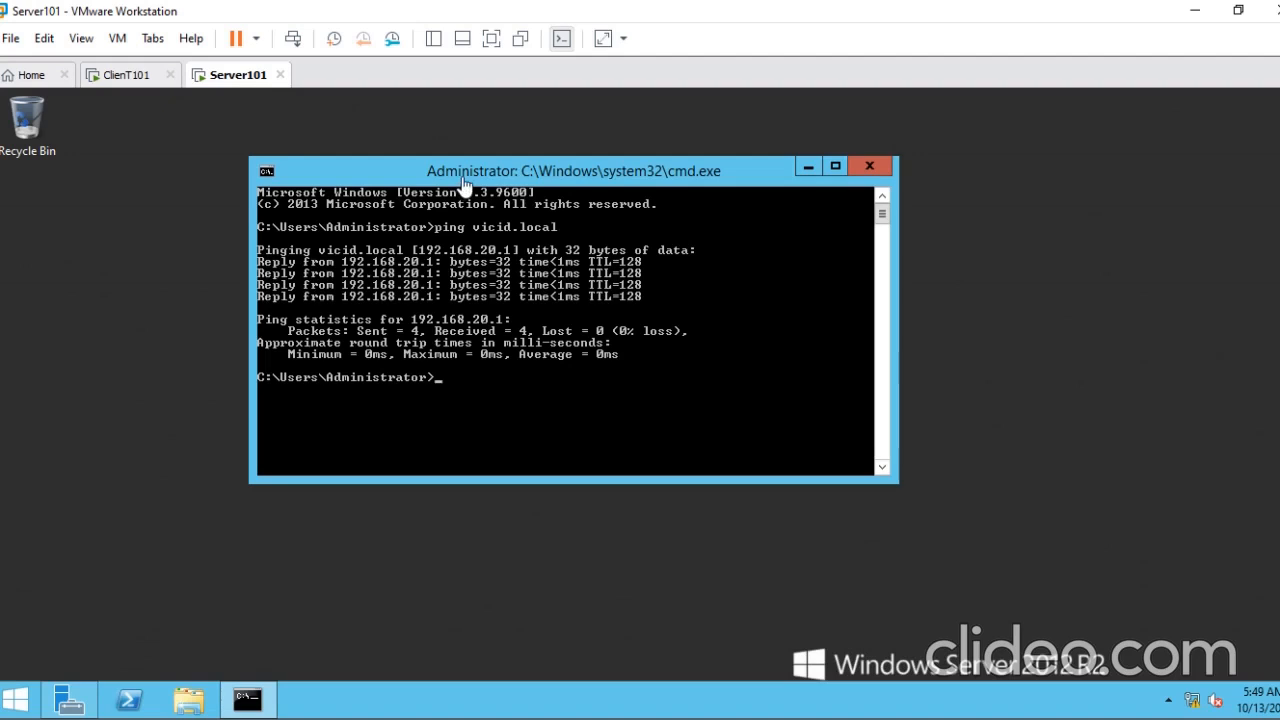
left_click(109, 80)
left_click(232, 78)
- Open Active Directory Users and Computers on Server101 and minimize the command prompt
left_click(18, 699)
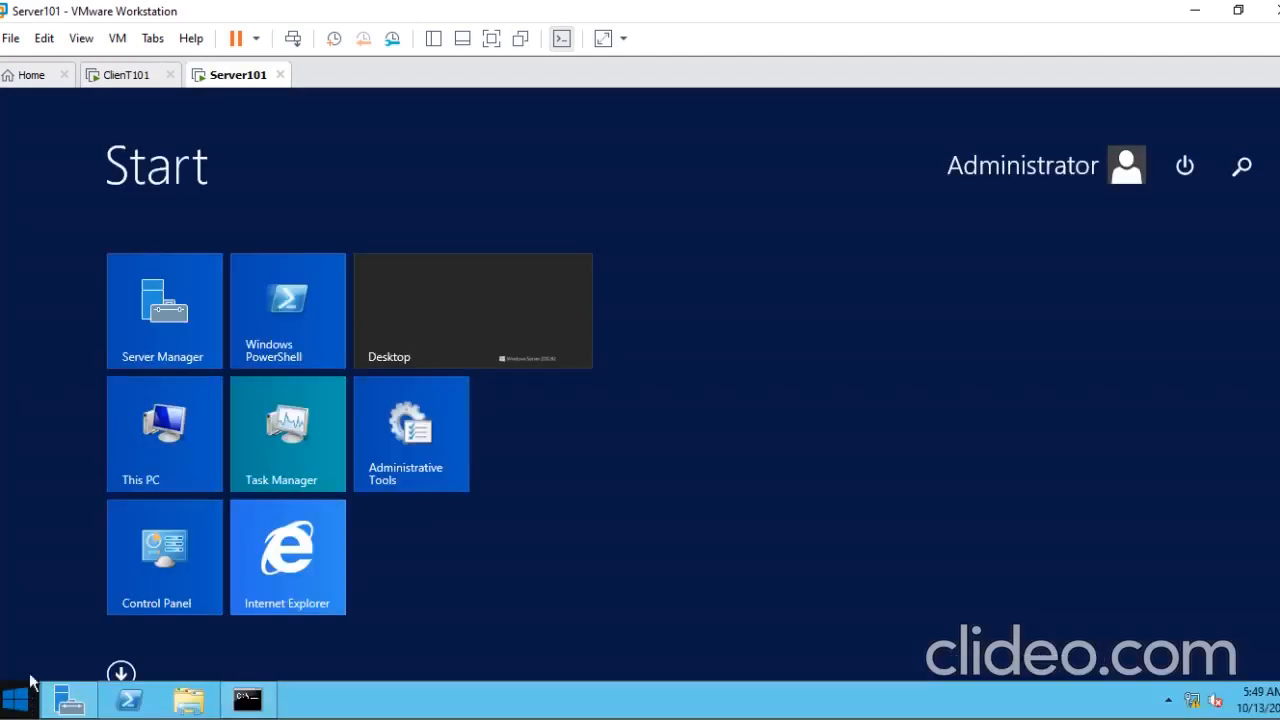
left_click(121, 674)
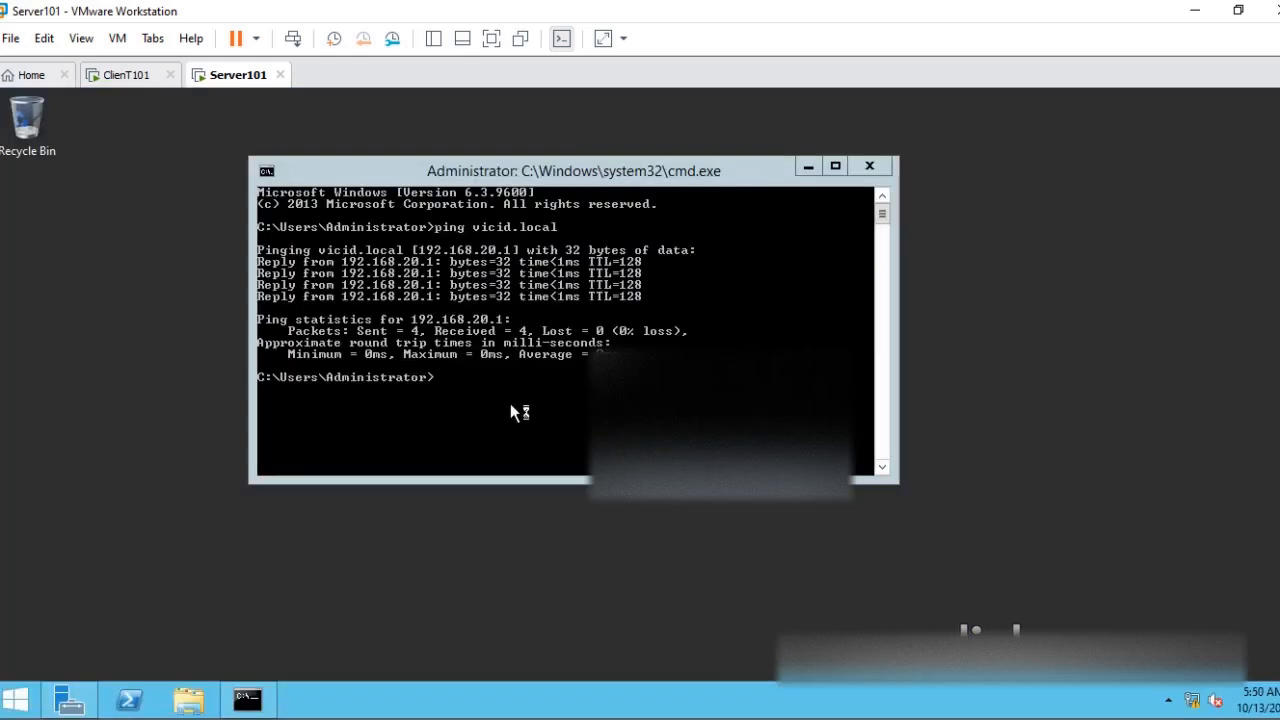
left_click(807, 170)
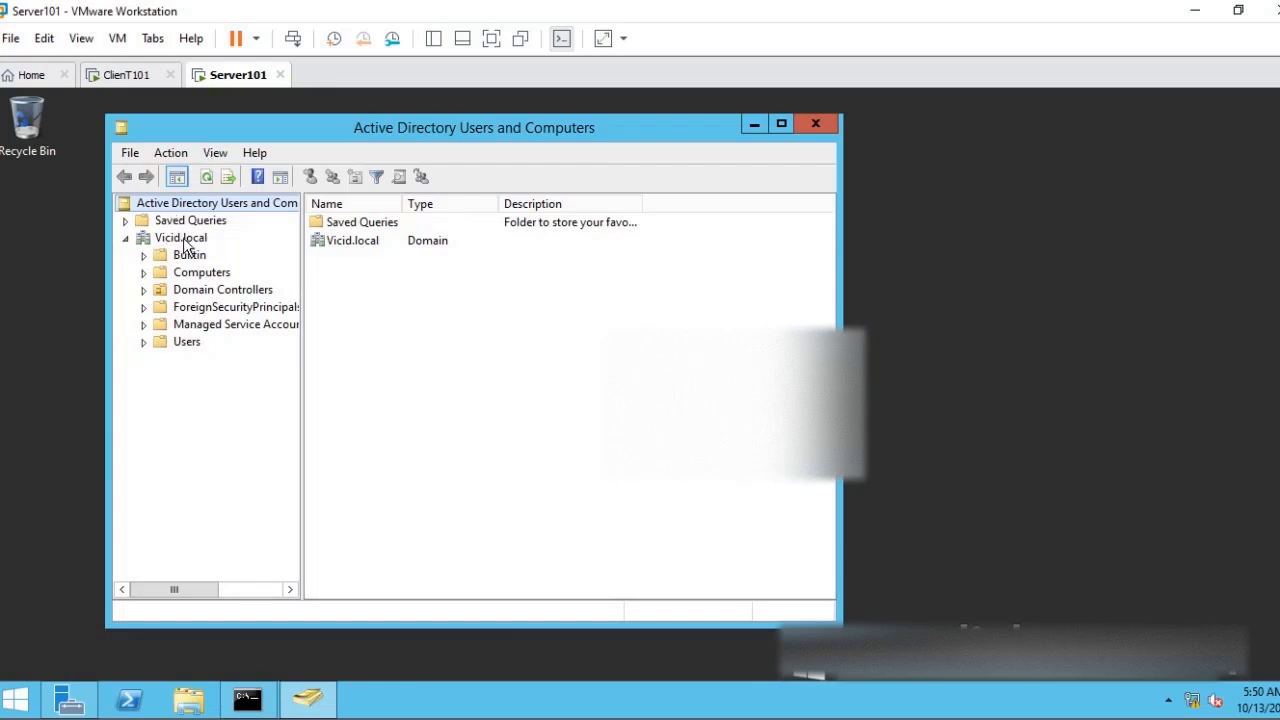
- Examine the Computers, Domain Controllers and Users containers of Vicid.local, widening columns to read the full entries
left_click(195, 273)
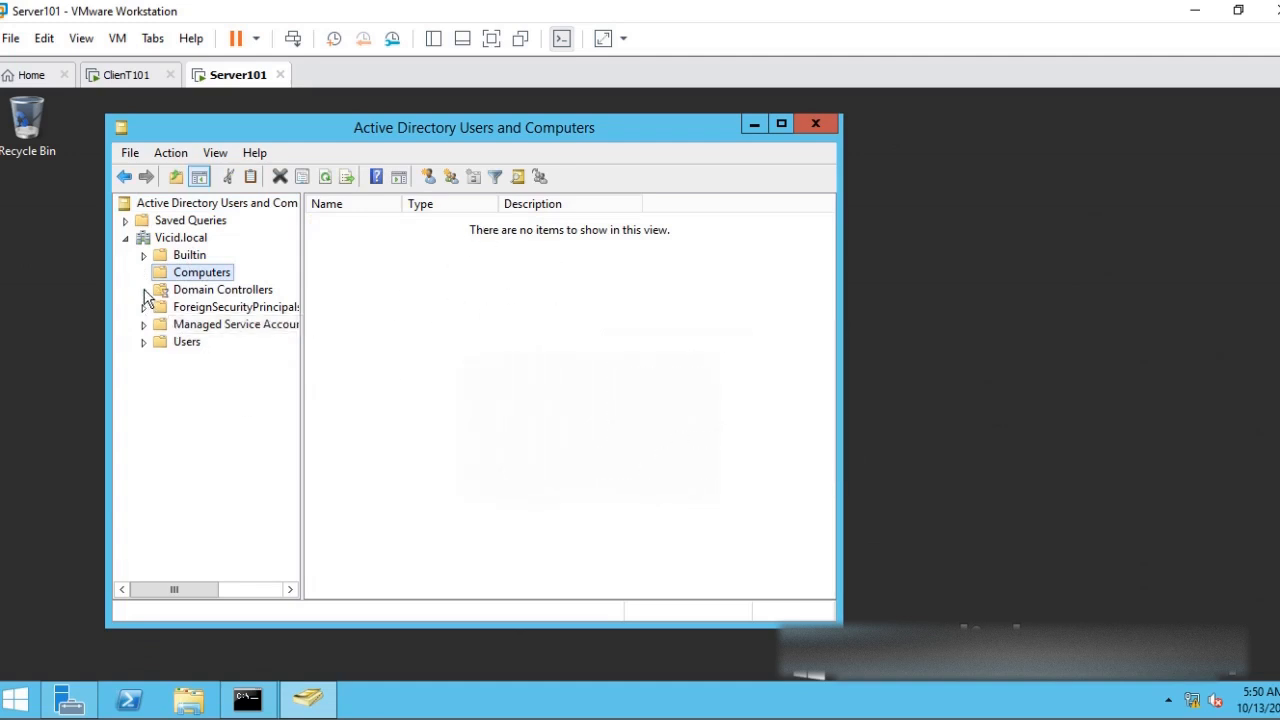
left_click(192, 291)
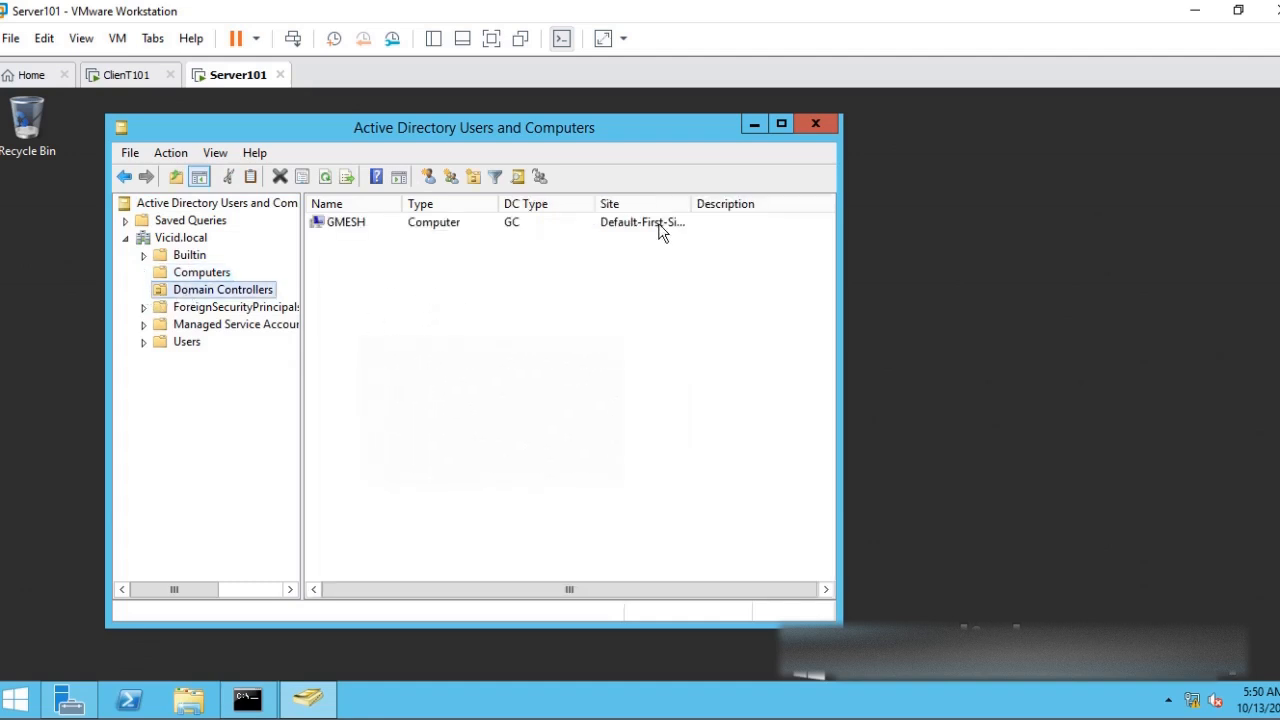
left_click_drag(691, 204, 747, 206)
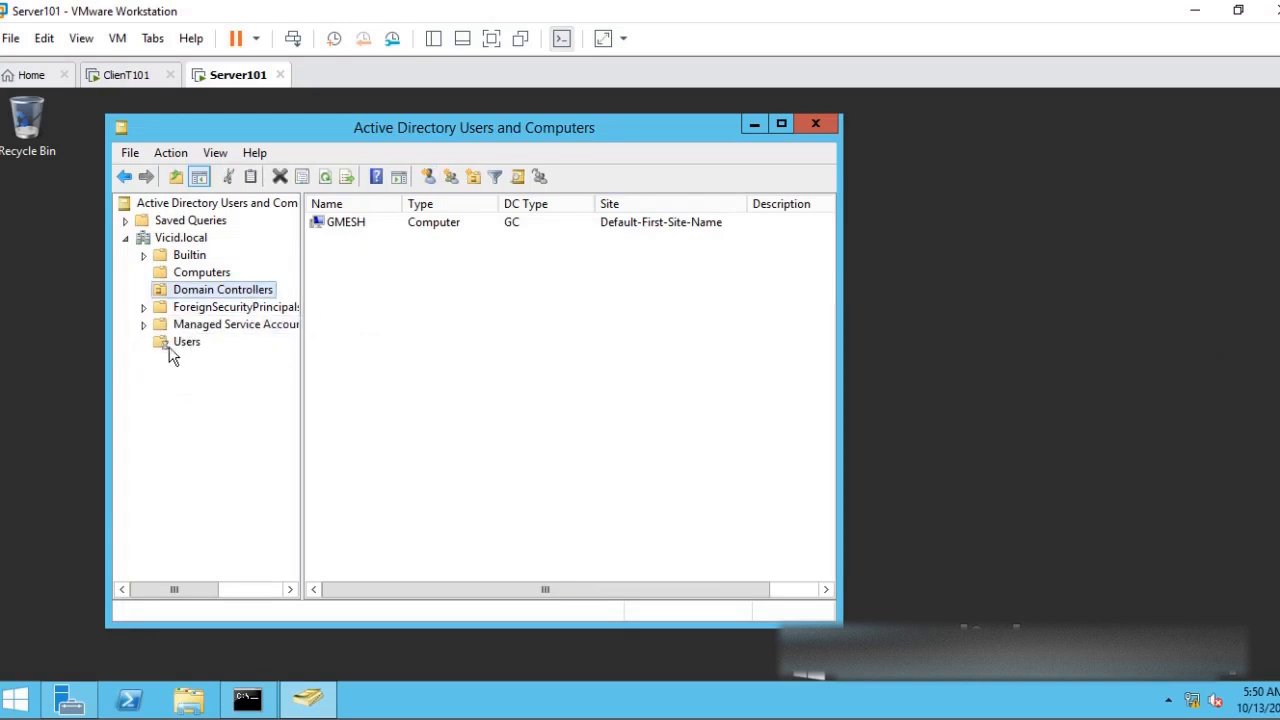
left_click(180, 344)
left_click_drag(402, 204, 517, 206)
left_click(378, 226)
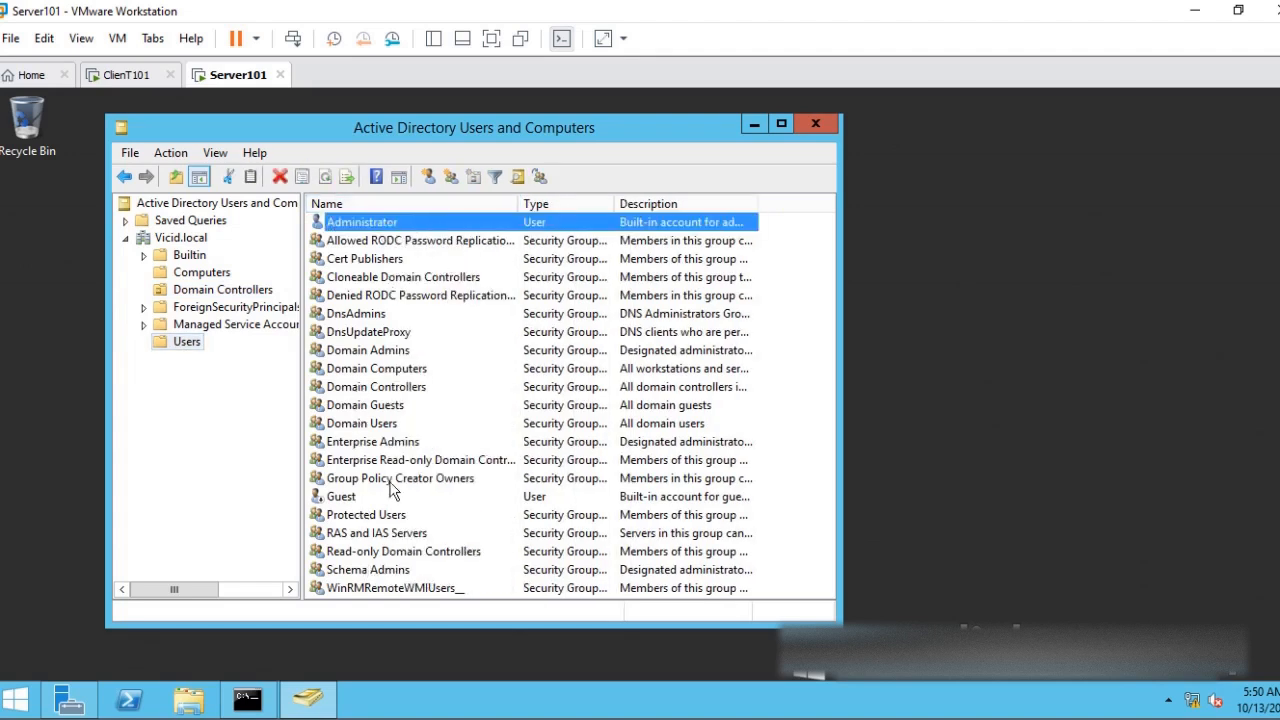
left_click_drag(299, 123, 371, 130)
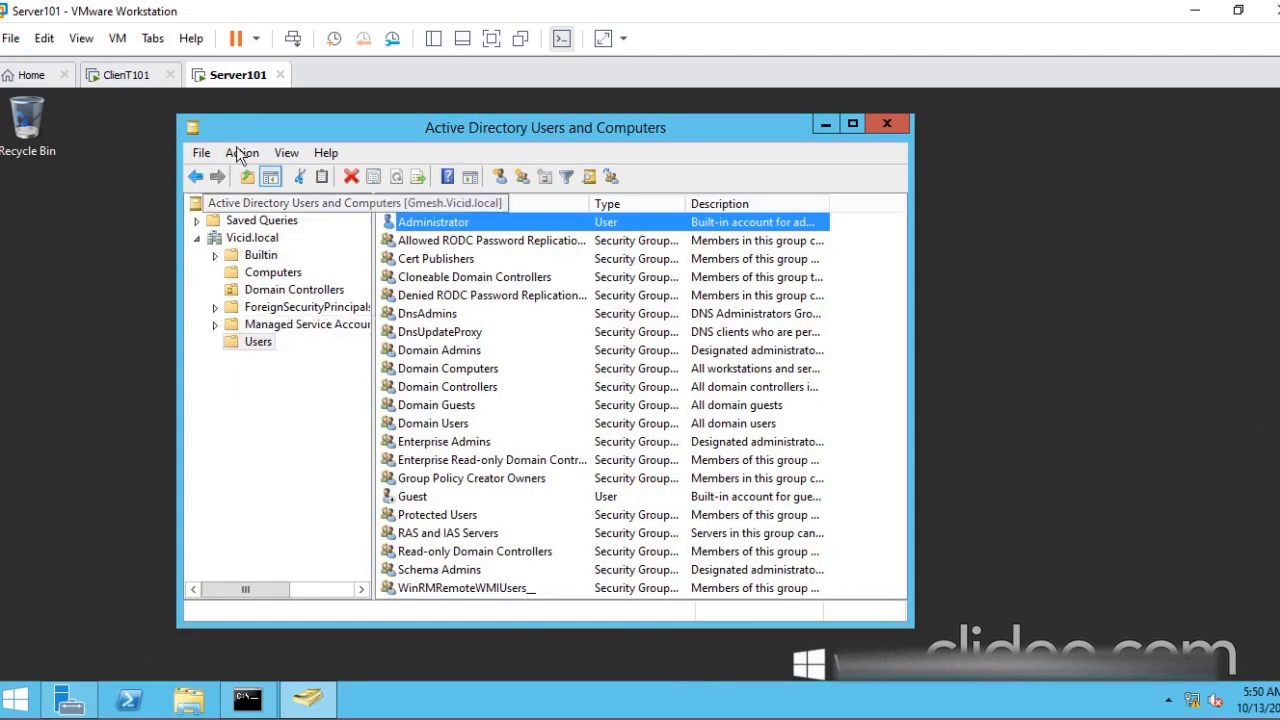
- Switch to the ClienT101 virtual machine and refresh its desktop
left_click(150, 77)
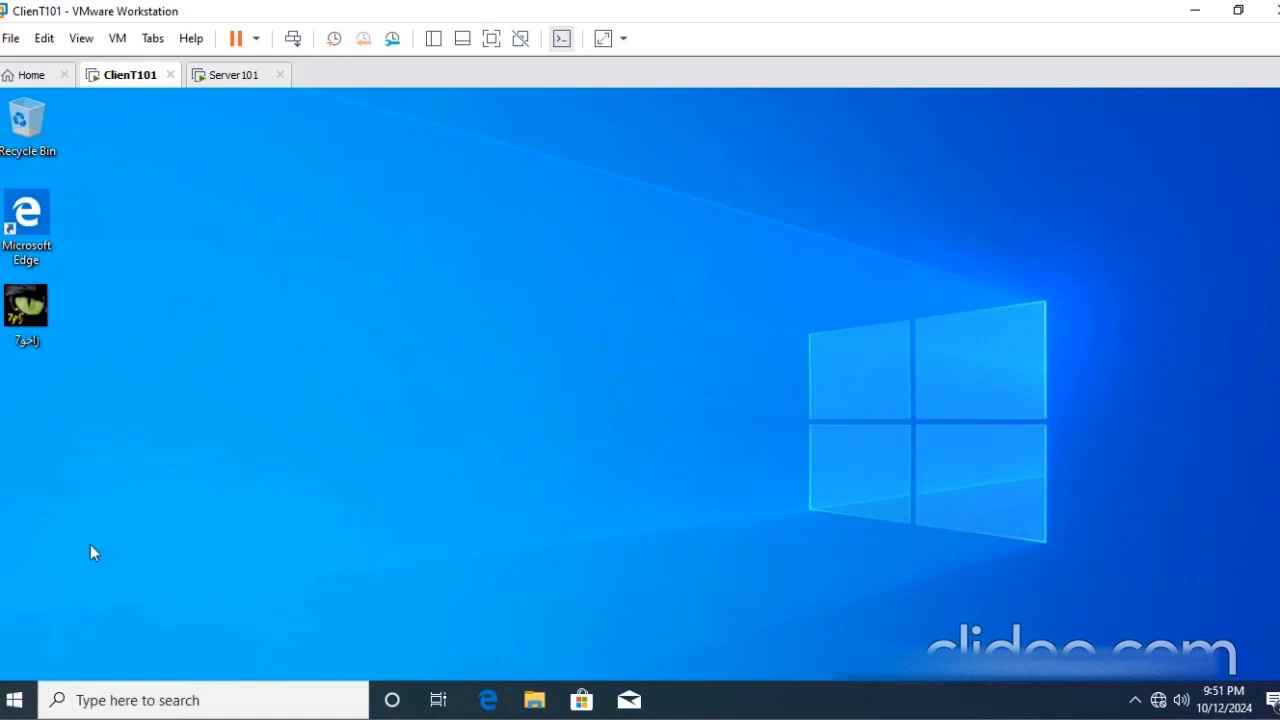
right_click(179, 415)
left_click(222, 470)
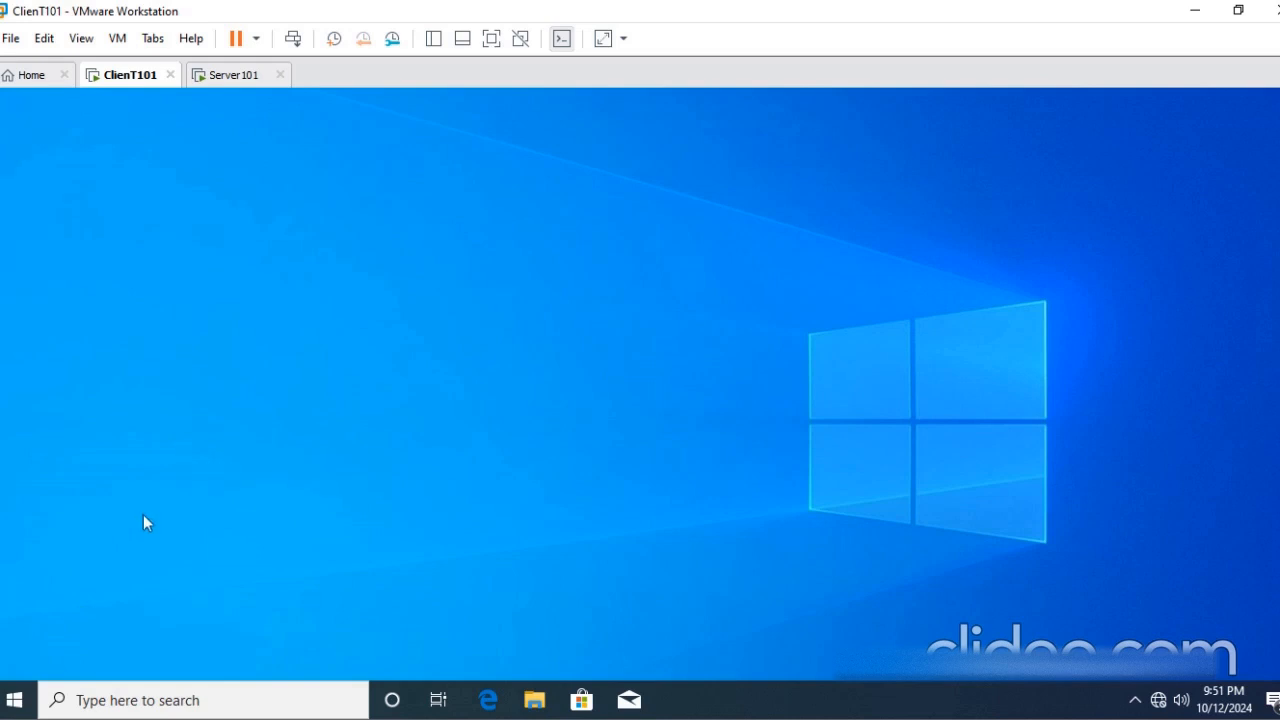
left_click(14, 700)
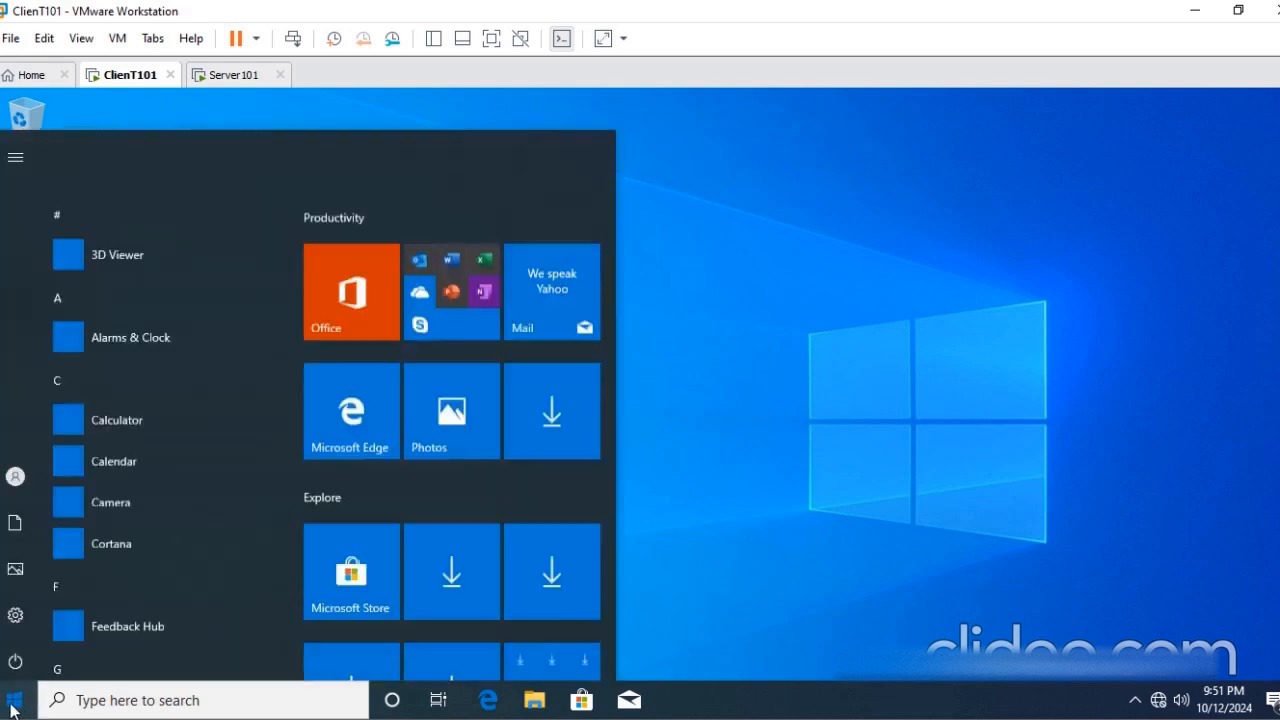
left_click(844, 358)
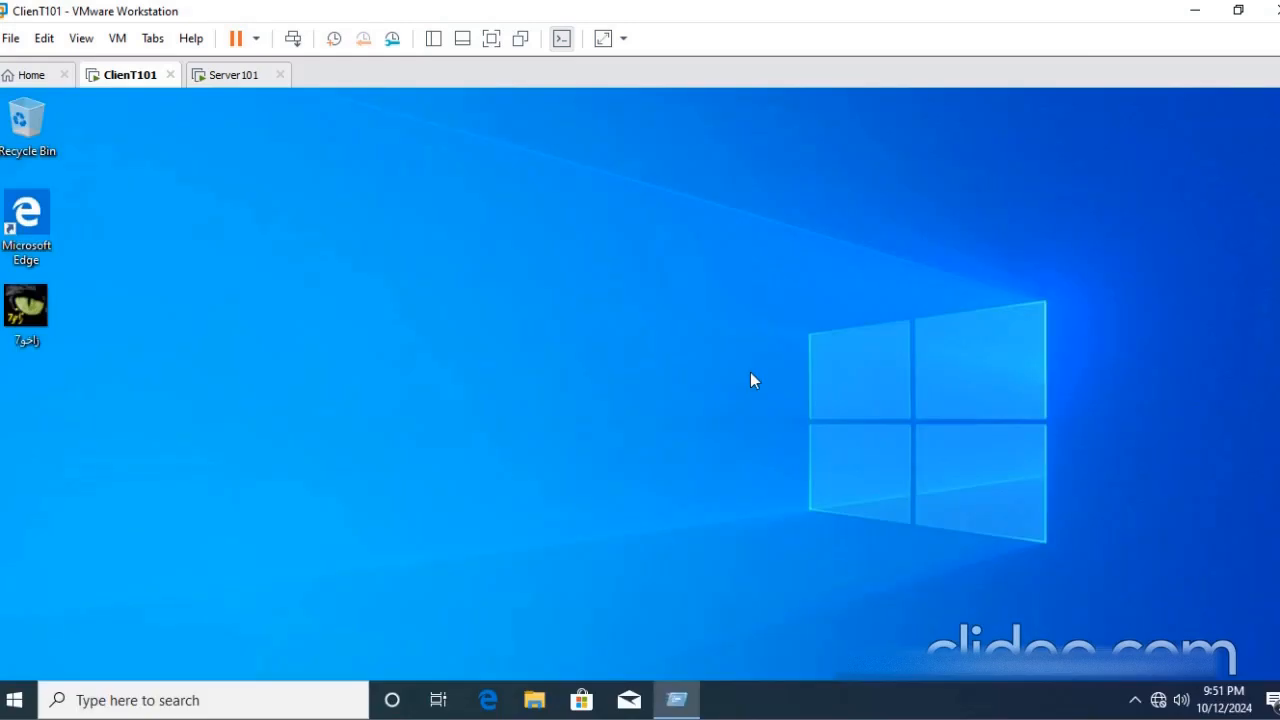
- Open a command prompt on ClienT101 and ping the server at 192.168.20.1
key("super+r")
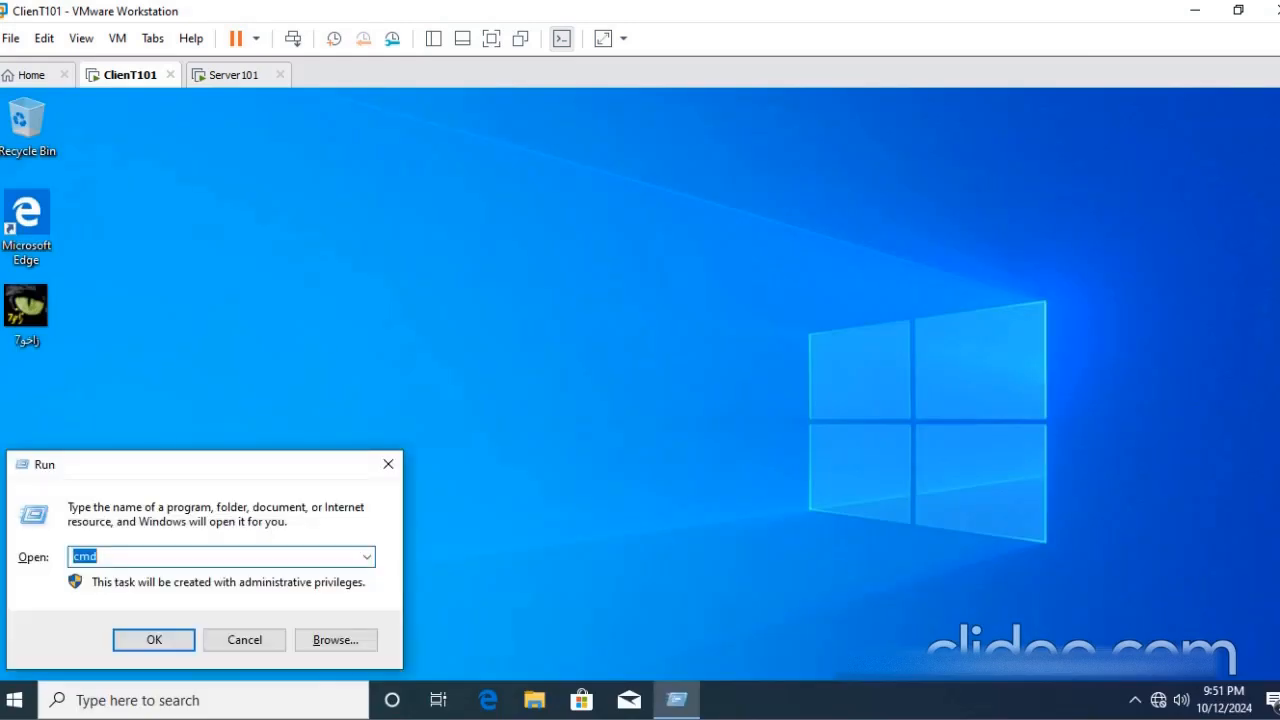
key("Return")
type("ping")
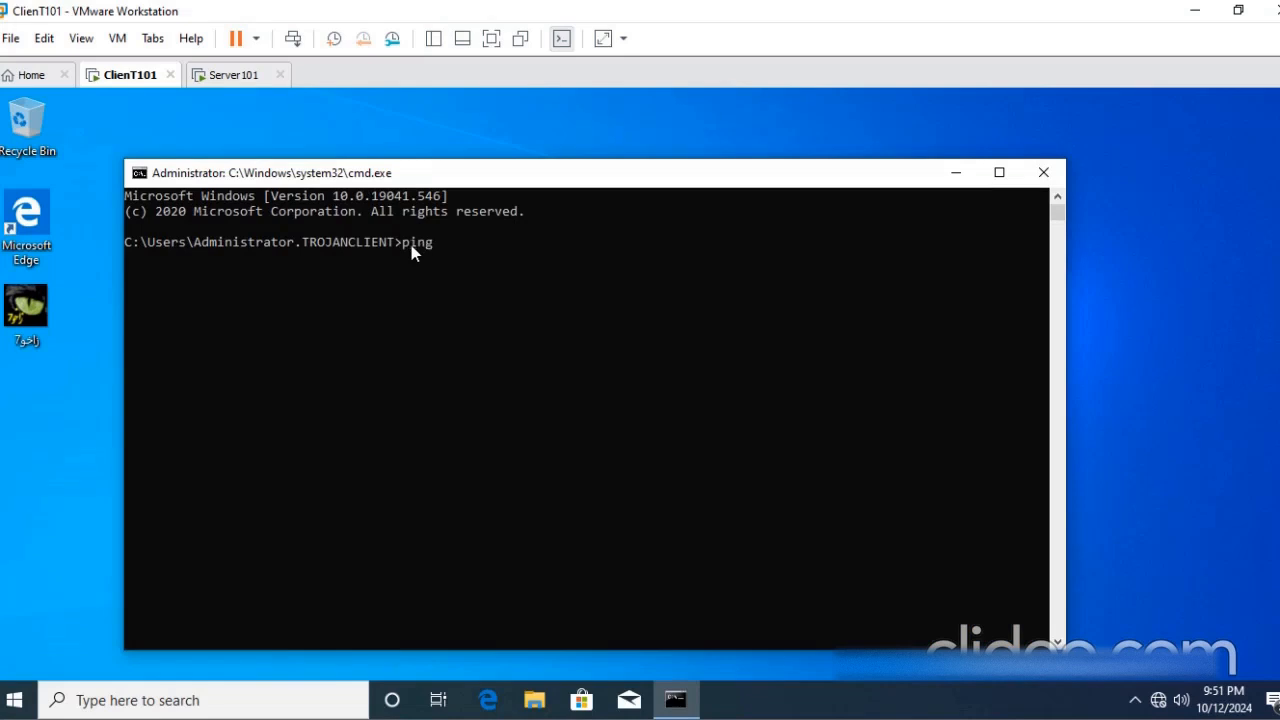
type(" 192.168.20.1")
key("Return")
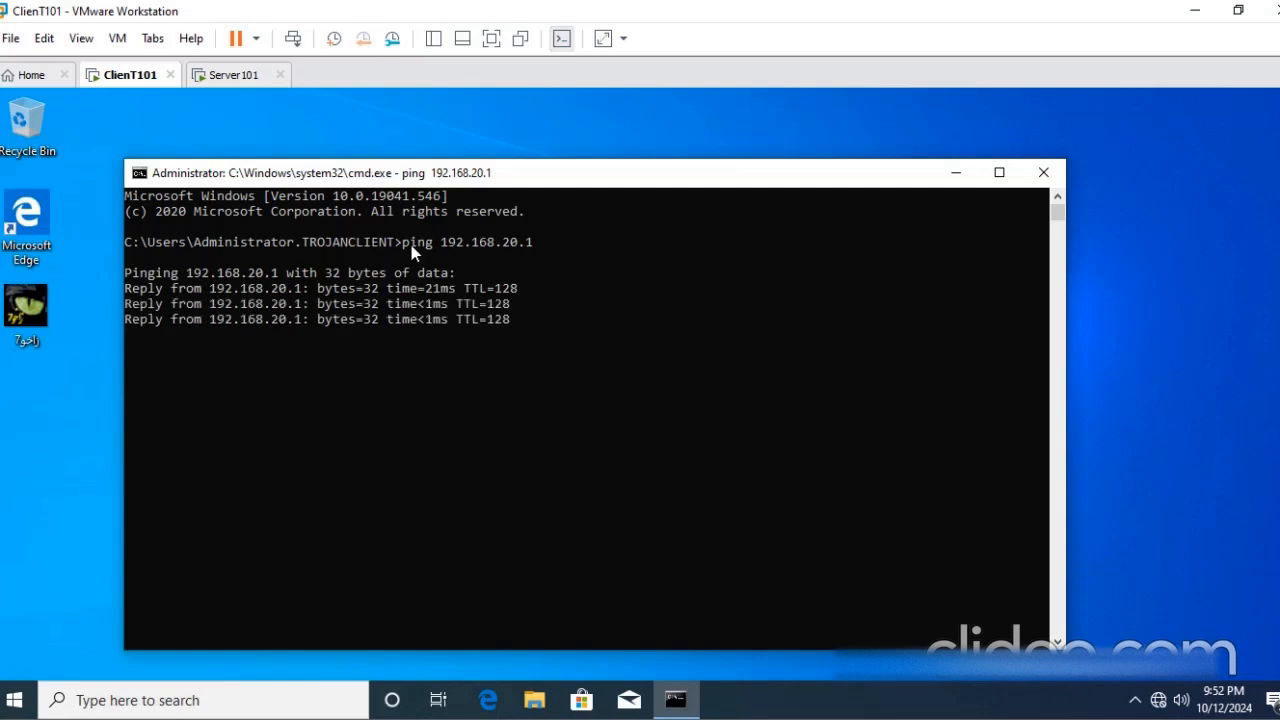
- Ping vicid.local from ClienT101 to test that the client resolves the domain name
type("ping vicid")
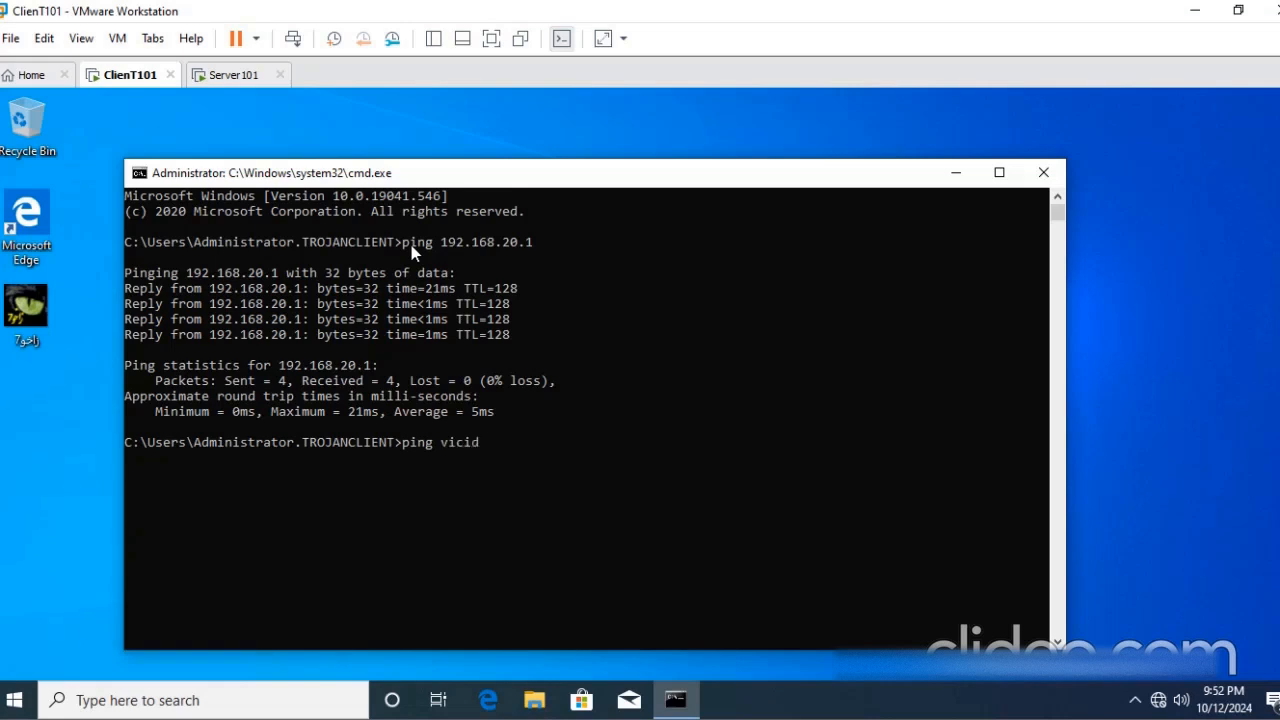
type(".loc")
type("al")
key("Return")
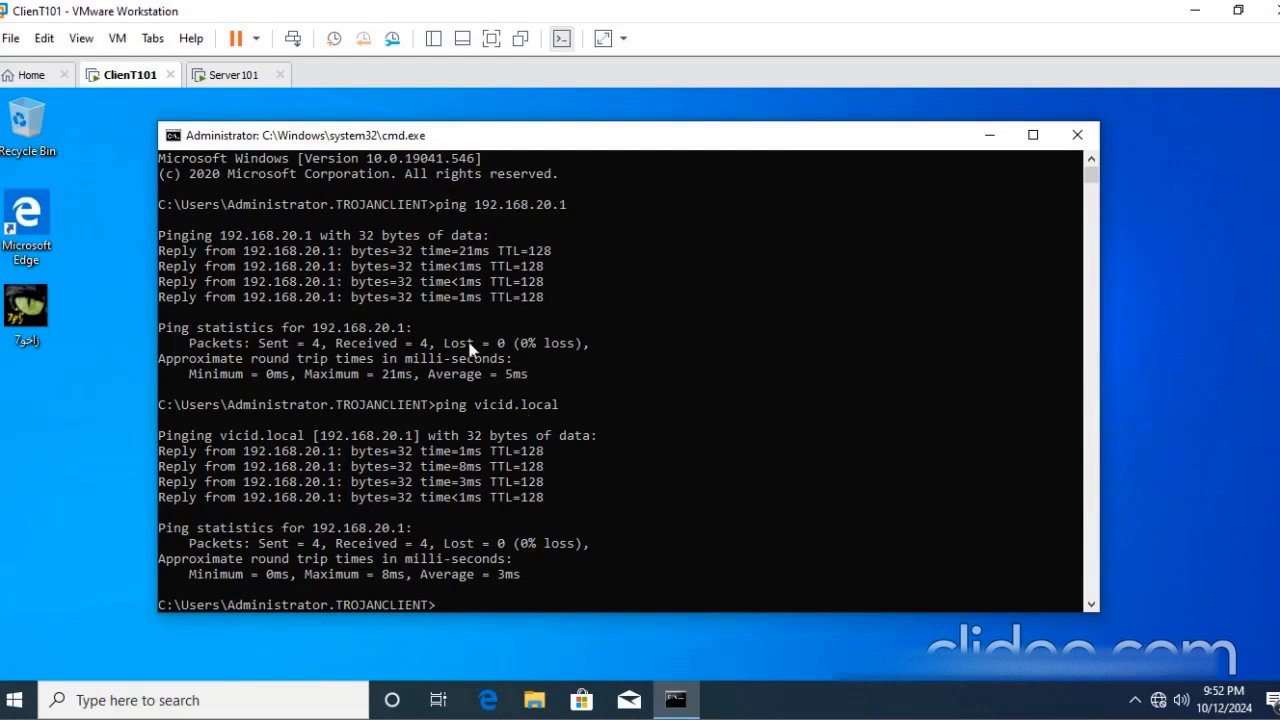
- Open the IPv4 properties of ClienT101's Ethernet0 adapter and examine the preferred DNS server address
left_click(214, 76)
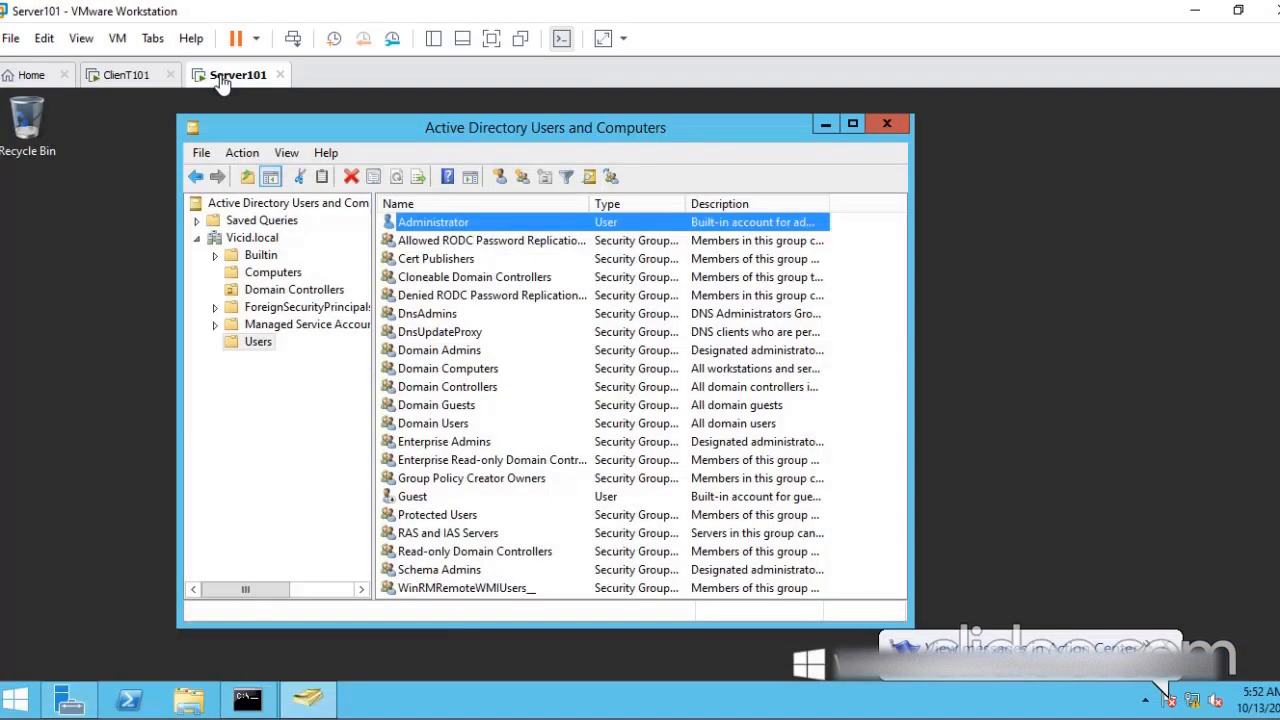
left_click(153, 80)
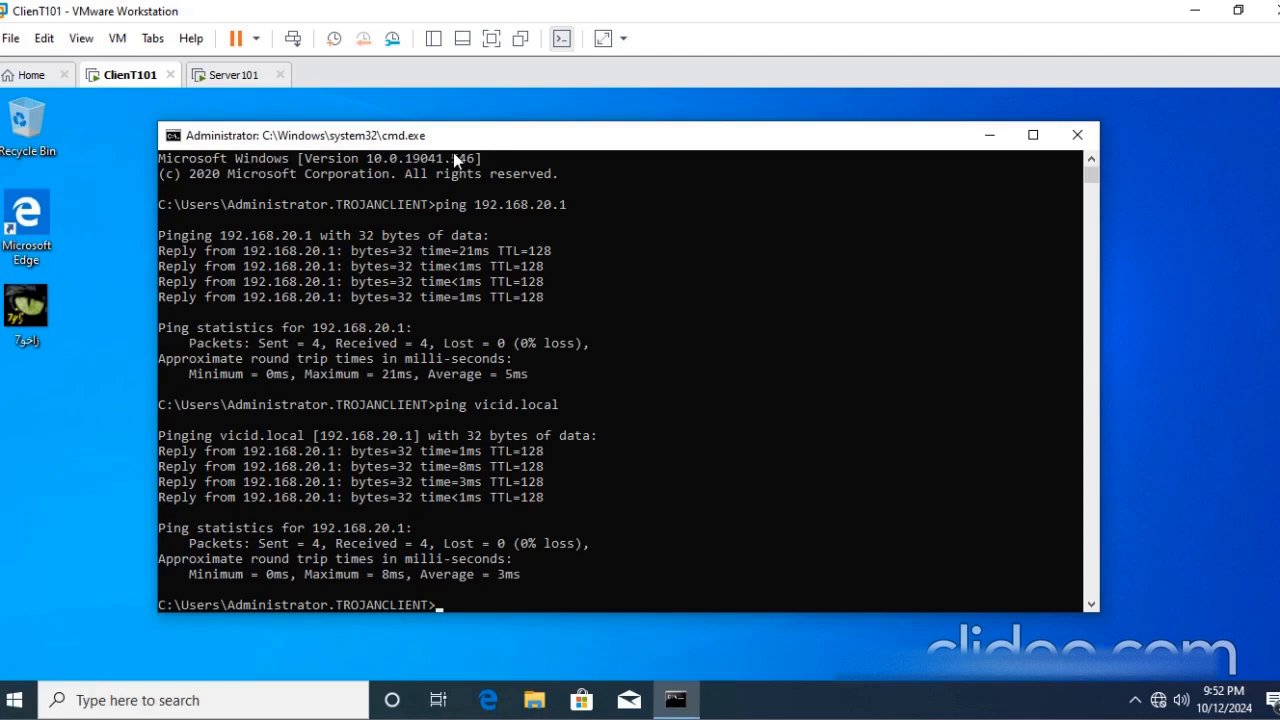
right_click(1160, 699)
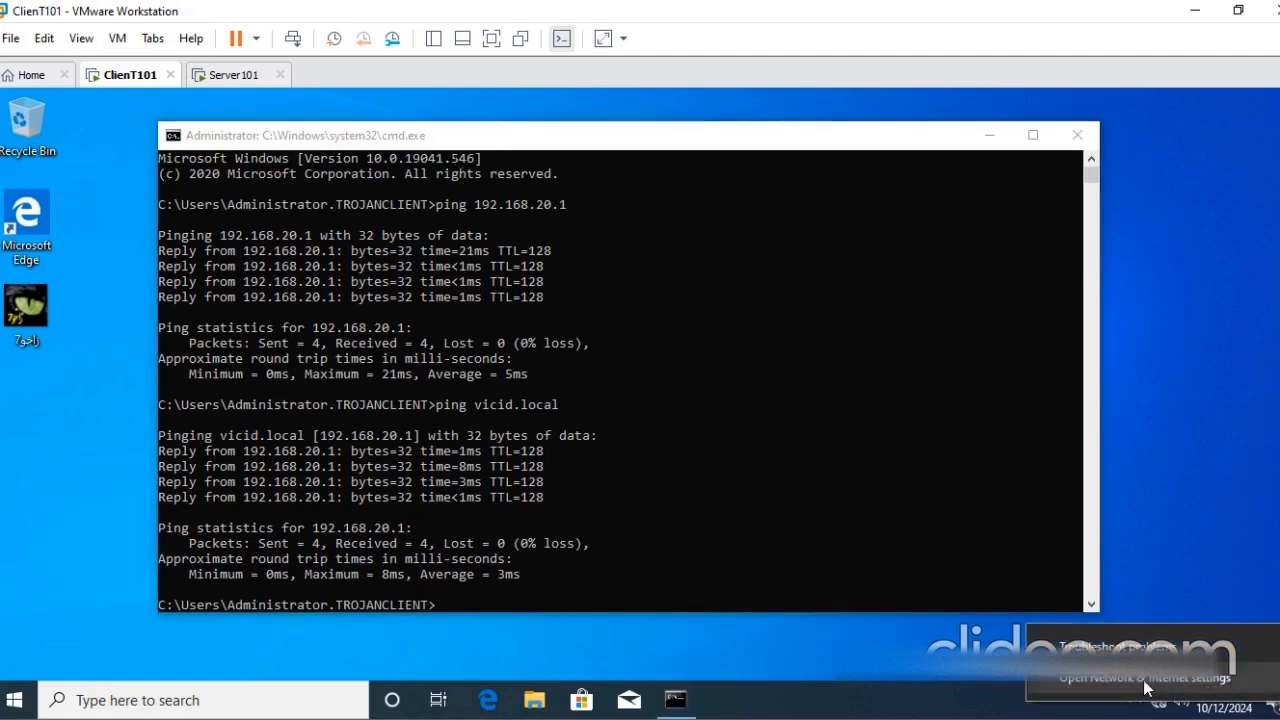
left_click(1145, 687)
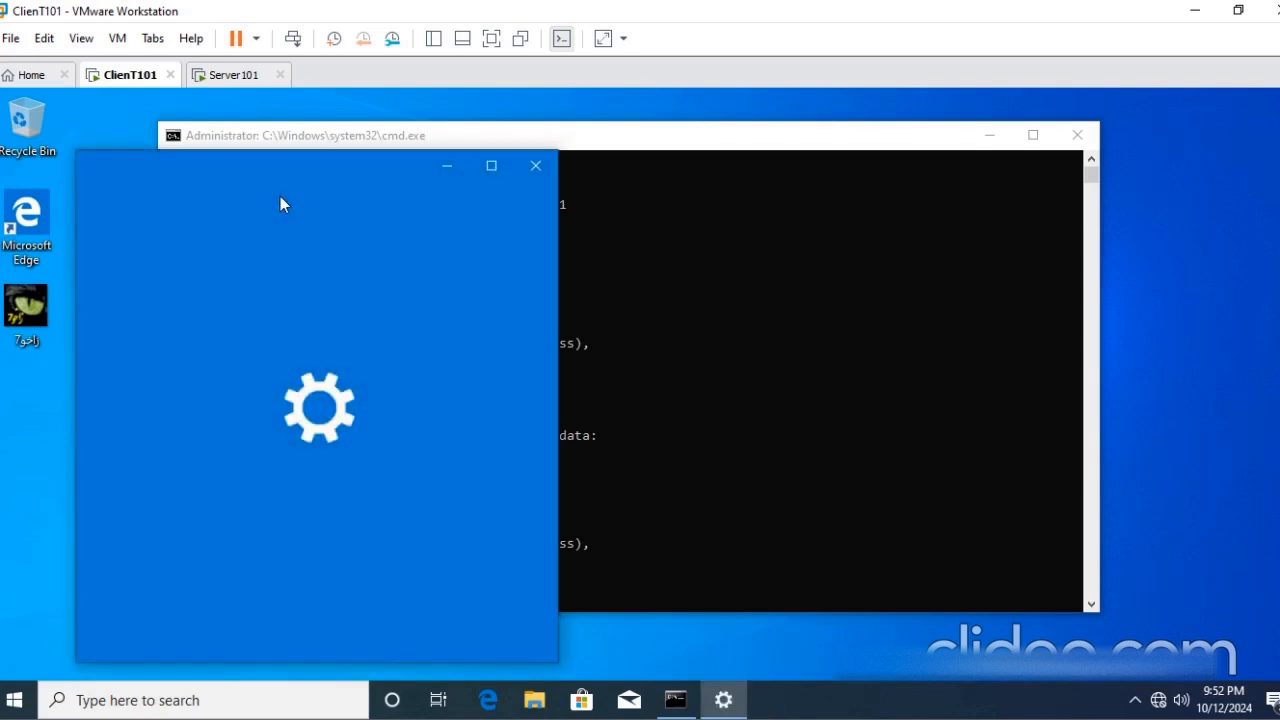
left_click(158, 384)
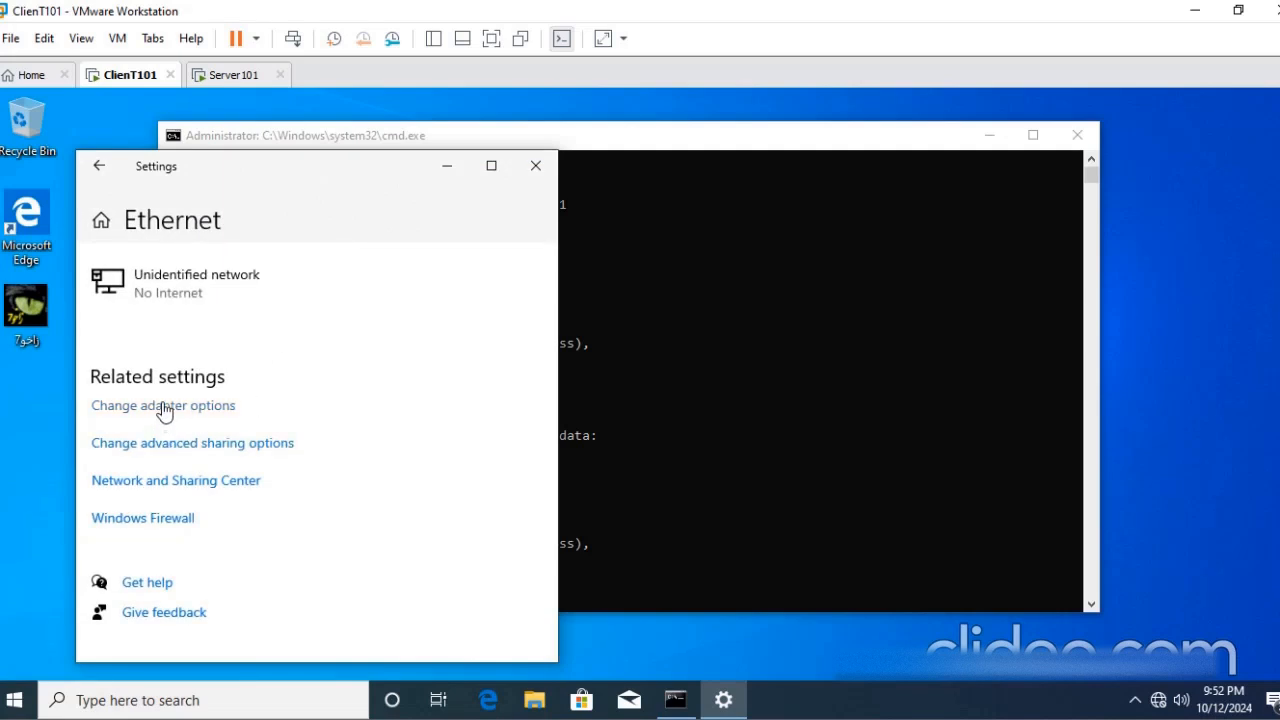
left_click(174, 408)
left_click(503, 429)
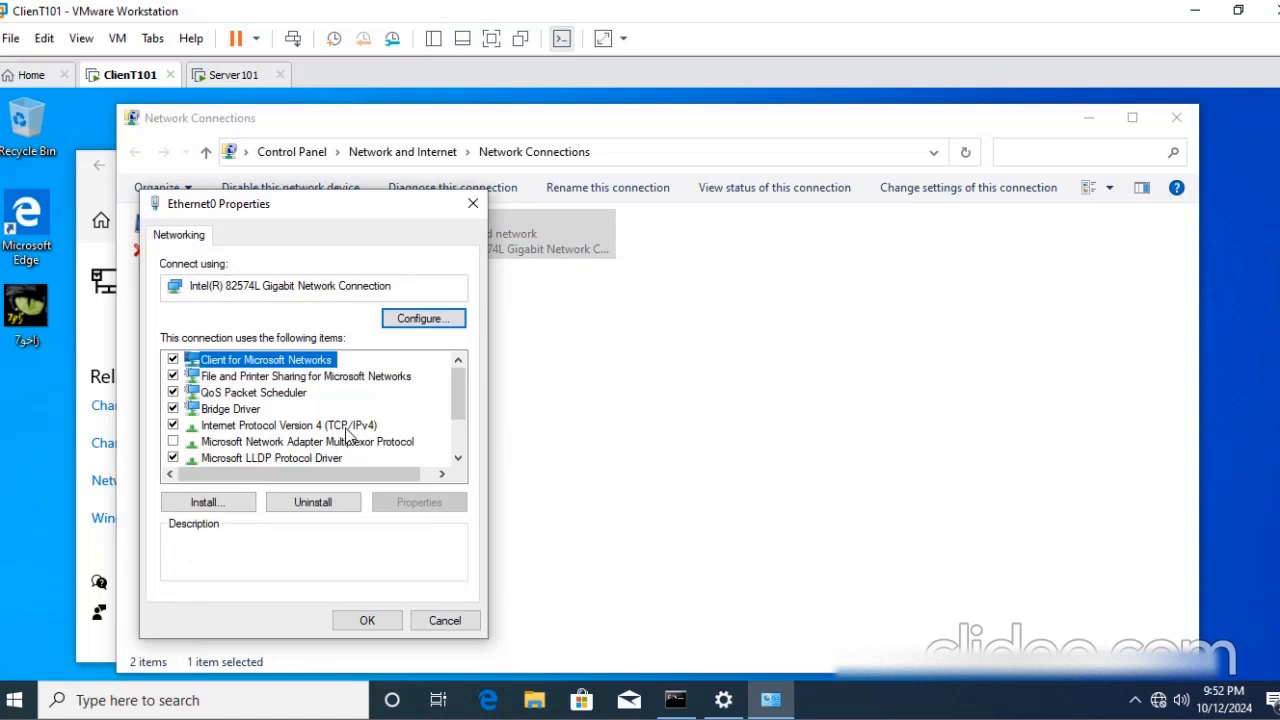
left_click(348, 428)
left_click(418, 502)
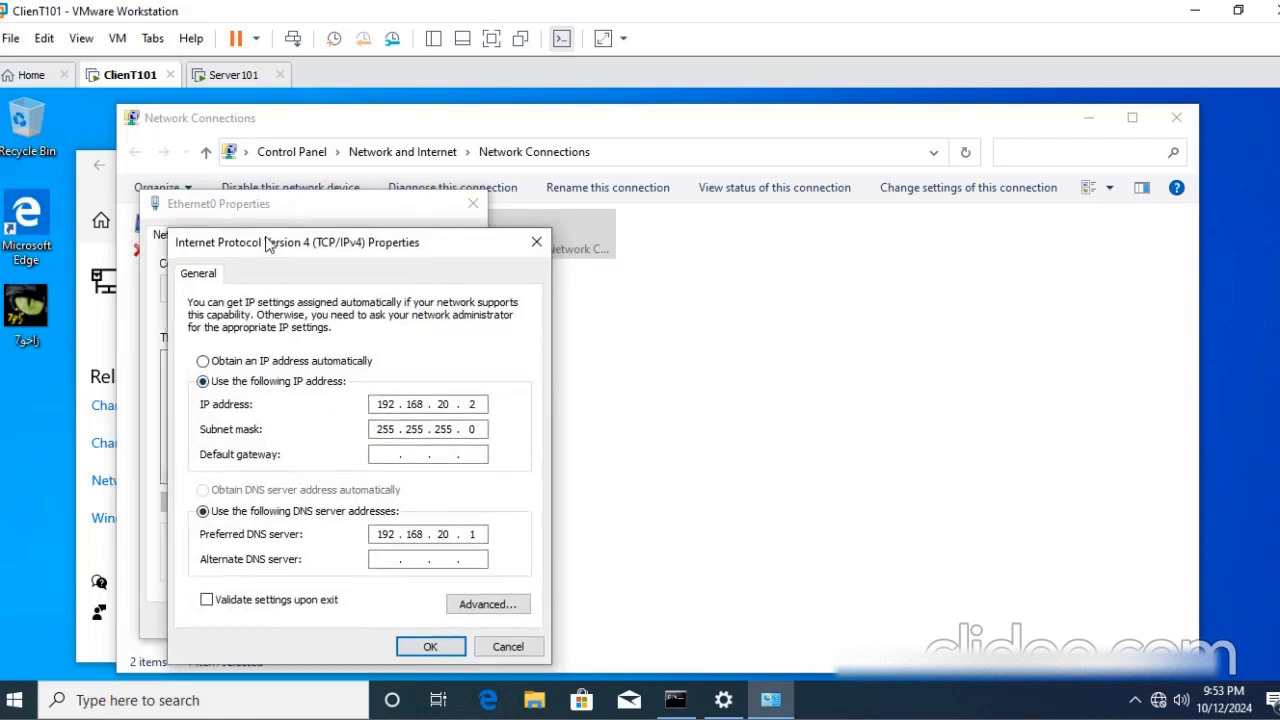
left_click_drag(268, 244, 258, 212)
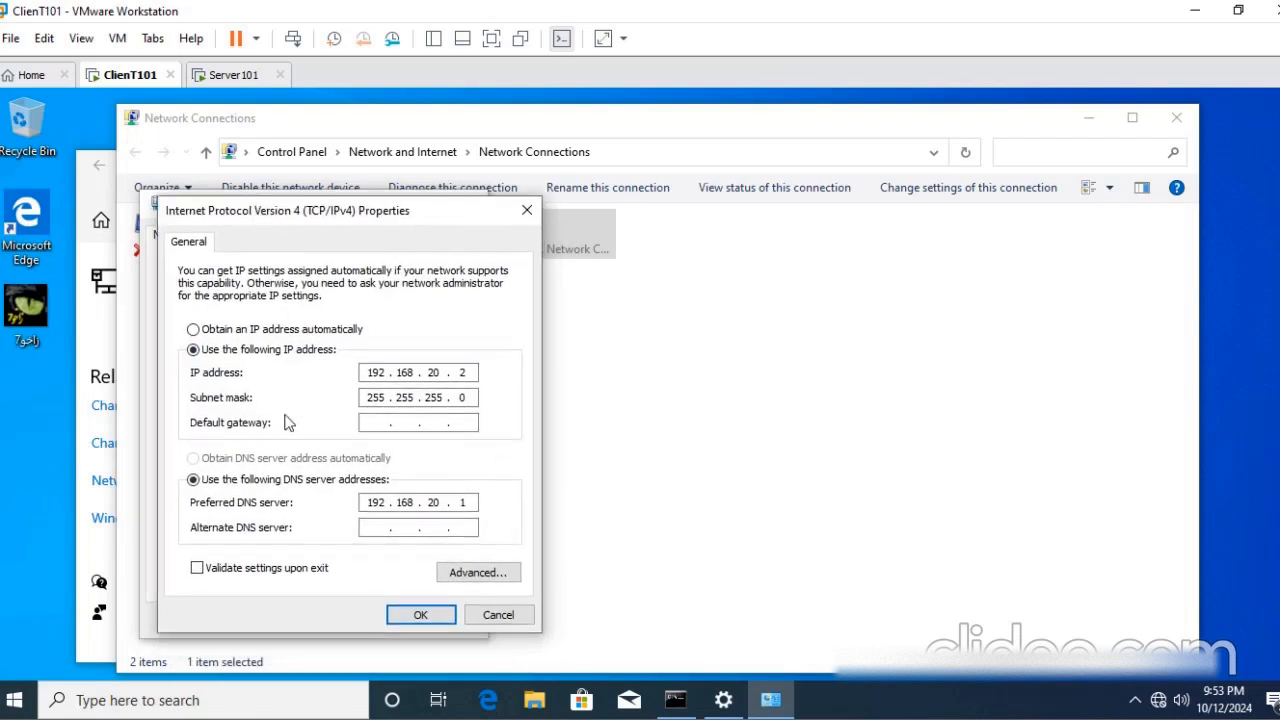
double_click(455, 503)
- Close the command prompt and all the network adapter and Settings windows on ClienT101 without changing the IPv4 settings
left_click(672, 695)
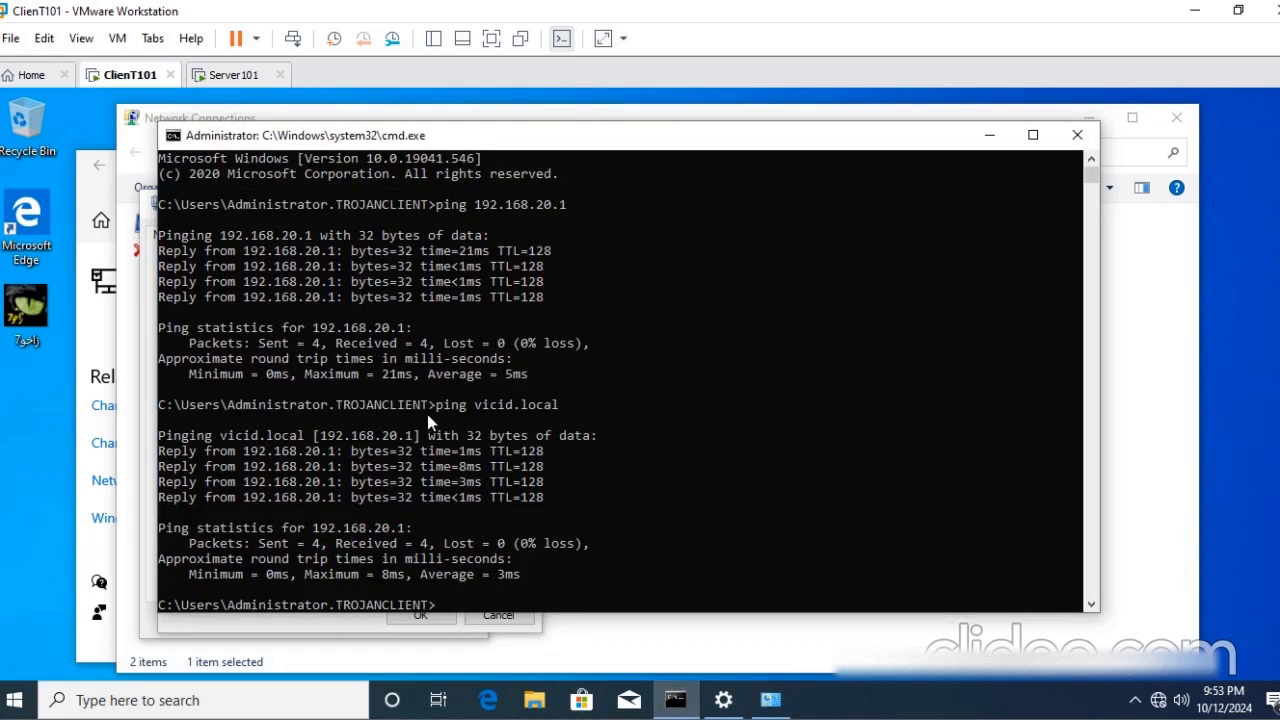
left_click(1077, 134)
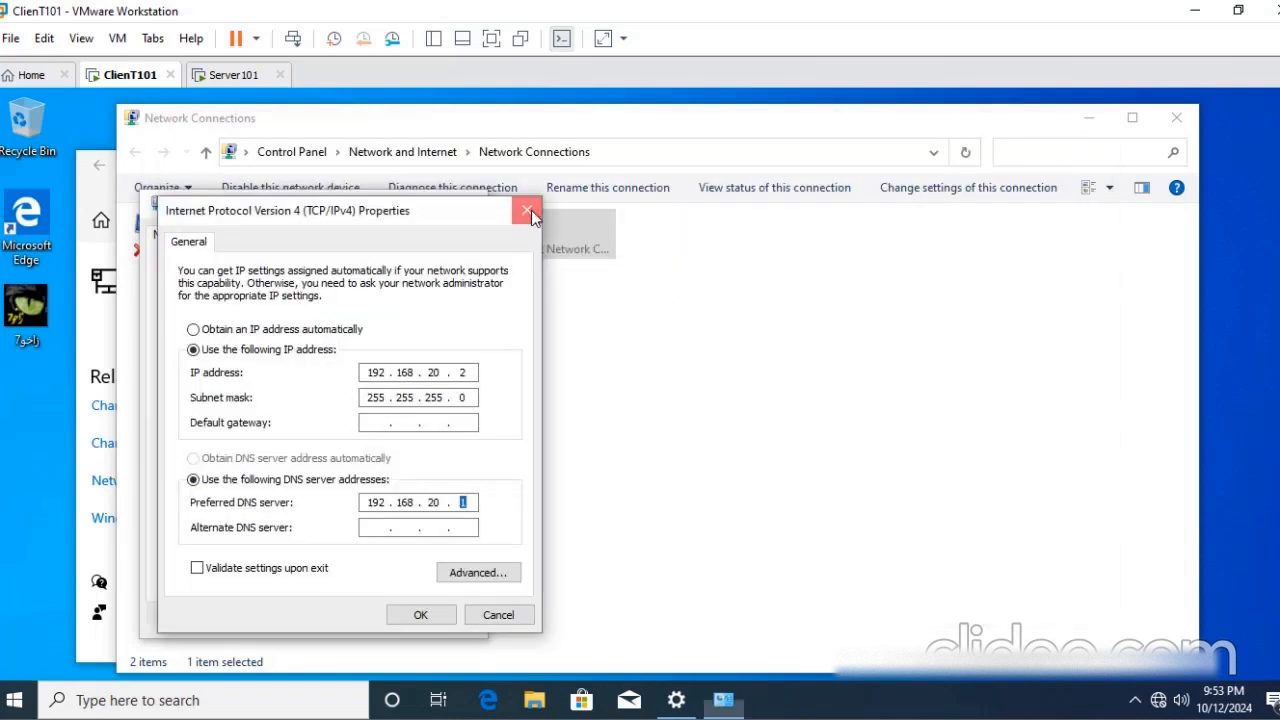
left_click(530, 211)
left_click(474, 210)
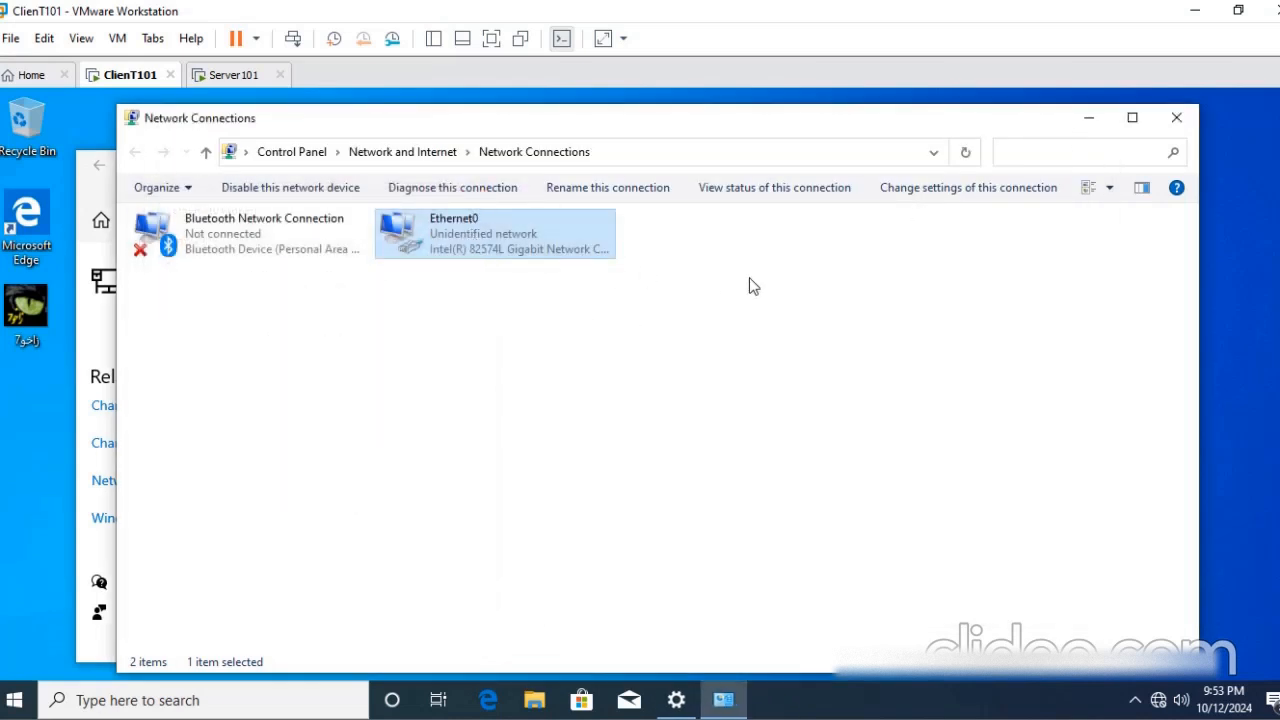
left_click(1176, 117)
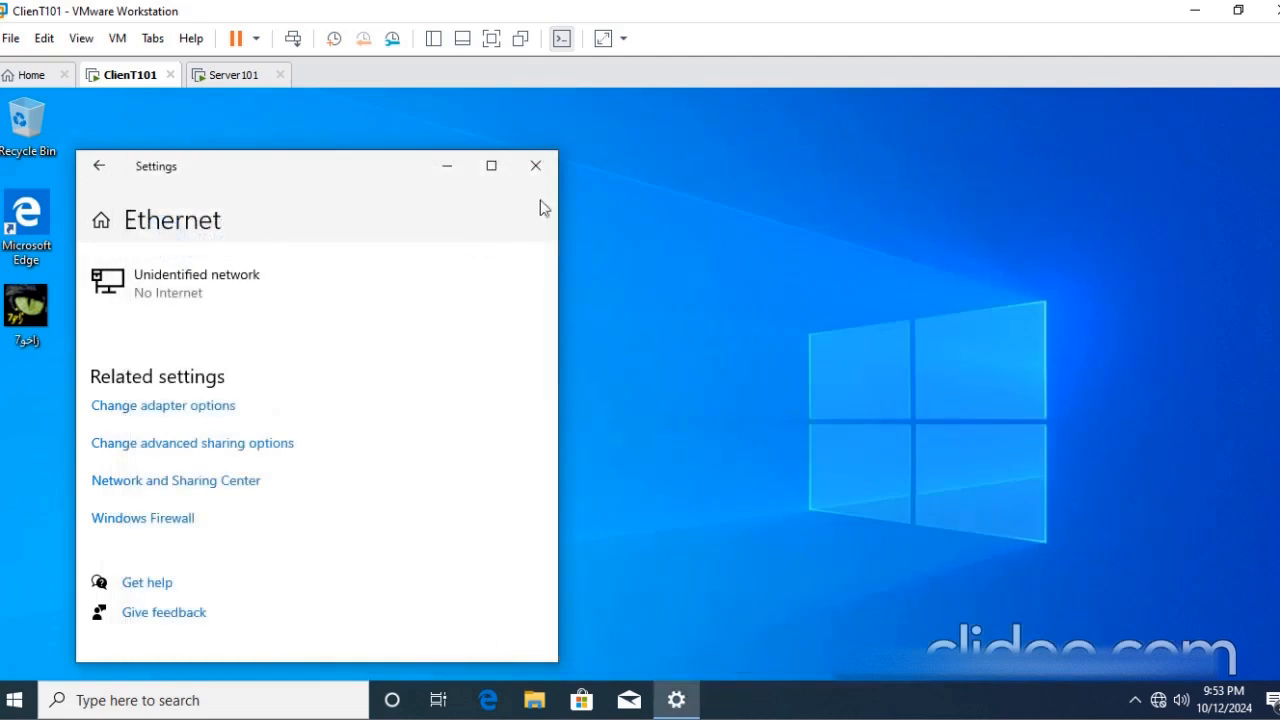
left_click(536, 165)
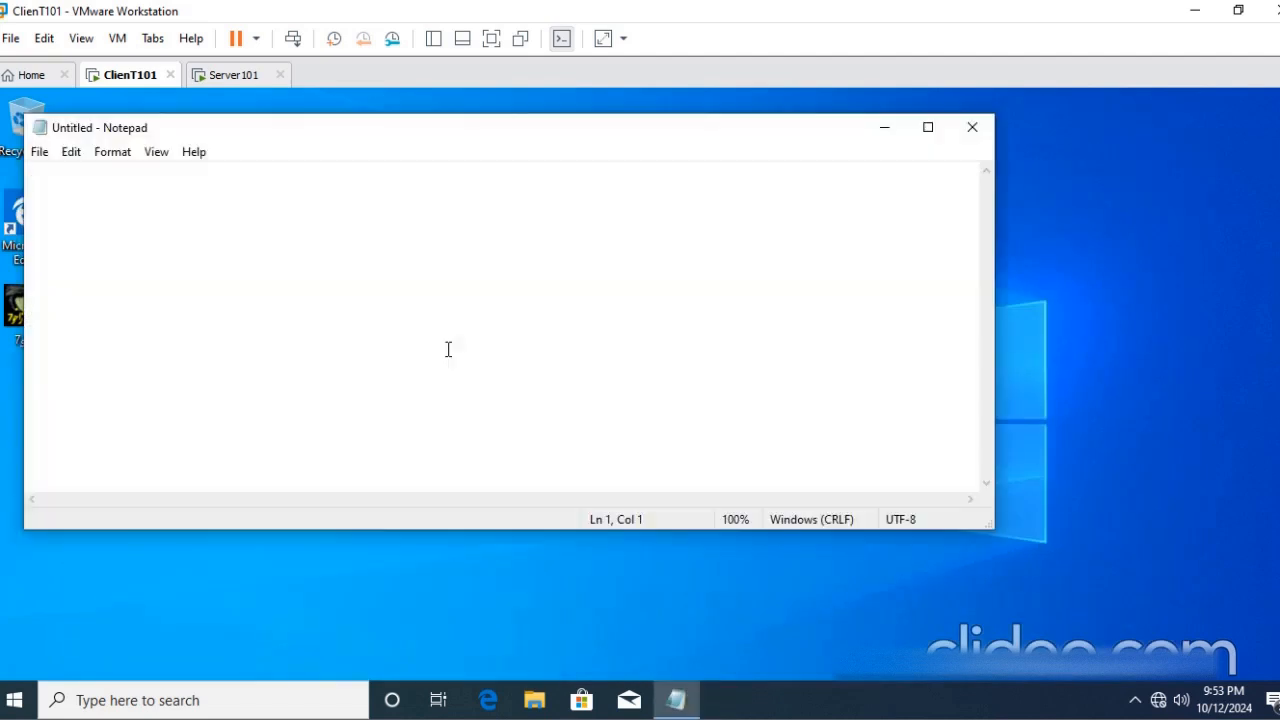
- Write the note "WINDOWS KEY + E" in a blank Notepad document on ClienT101
type("WIDOWS")
key("BackSpace")
key("BackSpace")
key("BackSpace")
key("BackSpace")
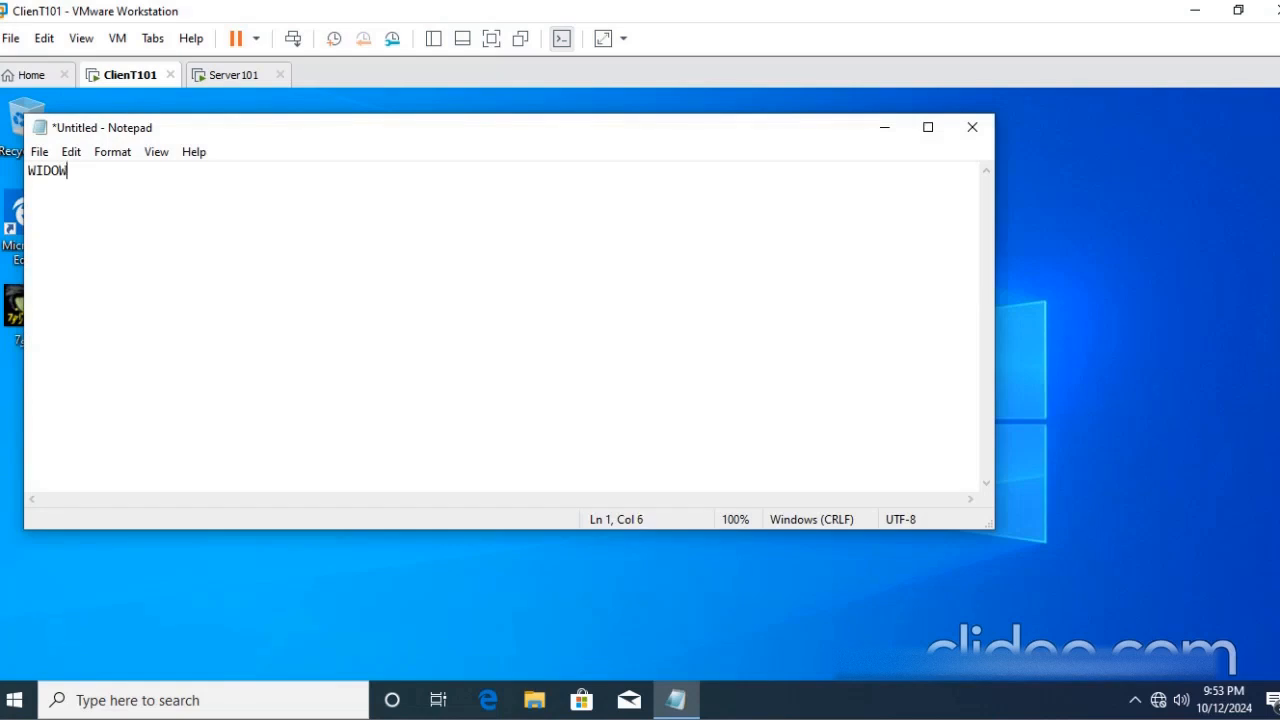
type("NDOWS KEY + eE")
- Open the properties of This PC from File Explorer and bring up the computer name settings in System Properties
key("super+e")
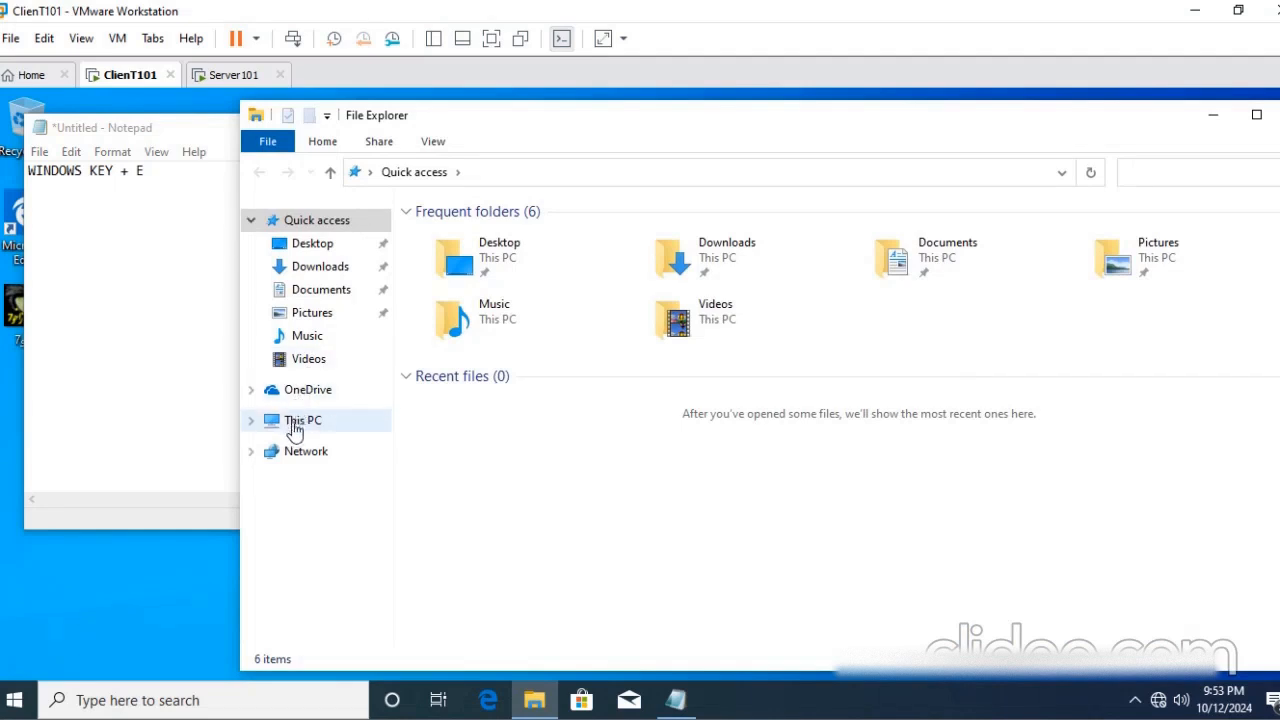
right_click(297, 424)
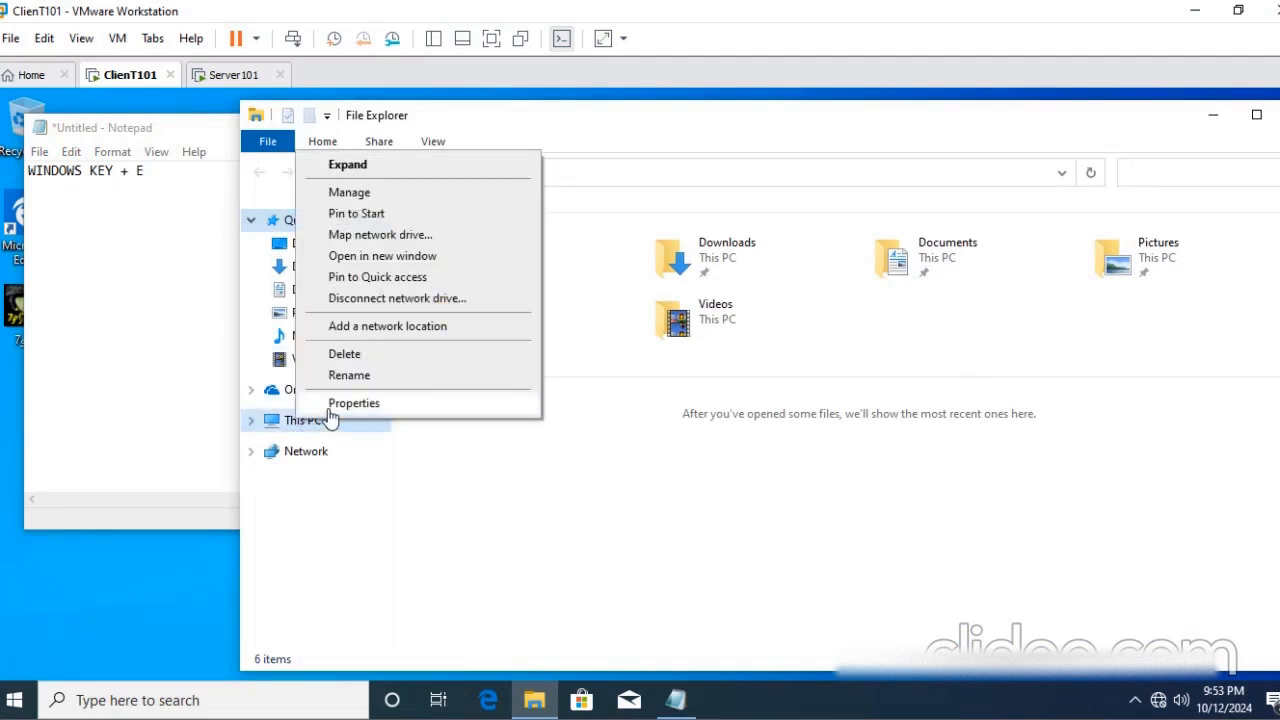
left_click(340, 404)
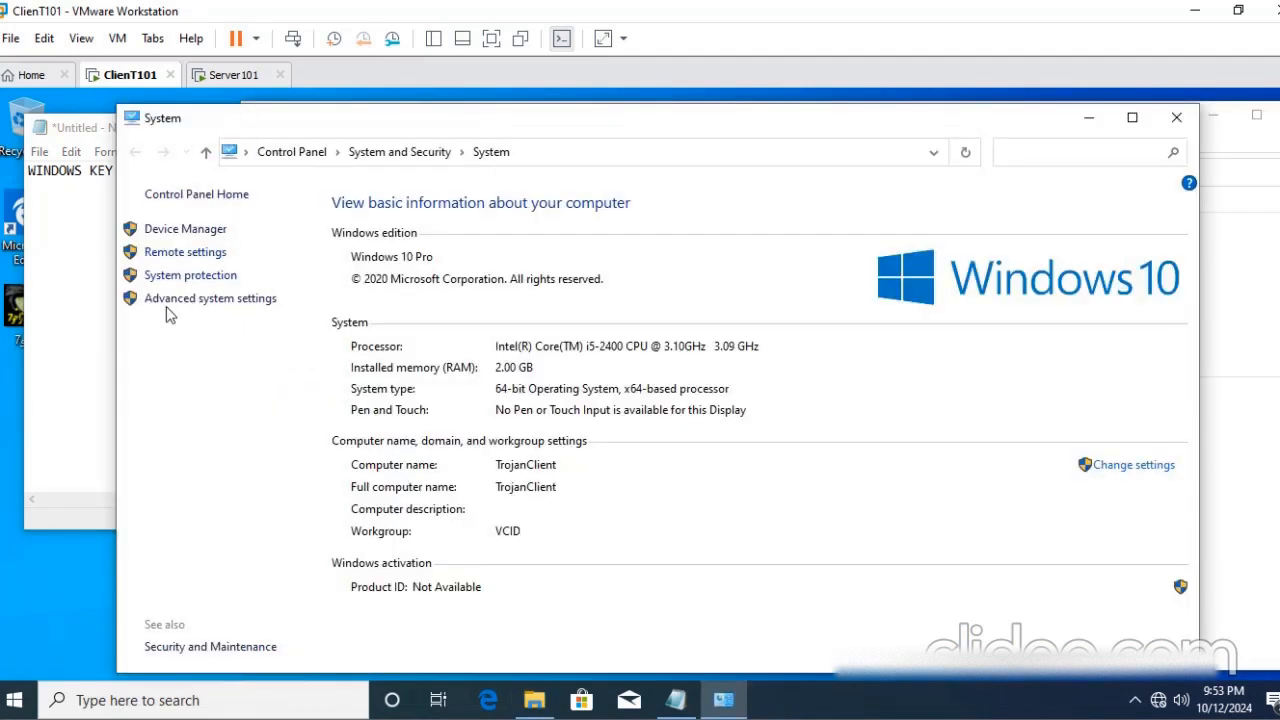
left_click(172, 304)
left_click(228, 179)
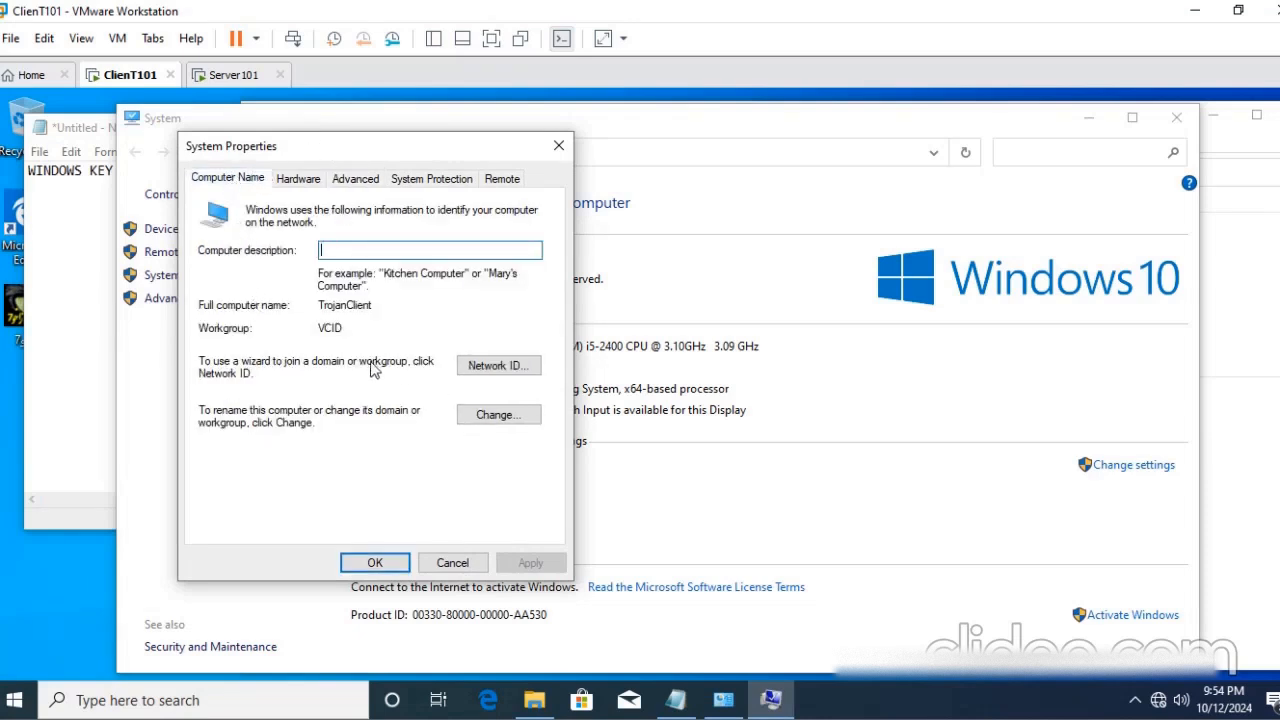
- Change the computer's membership from workgroup to the domain VICID.LOCAL and submit the change
left_click(508, 415)
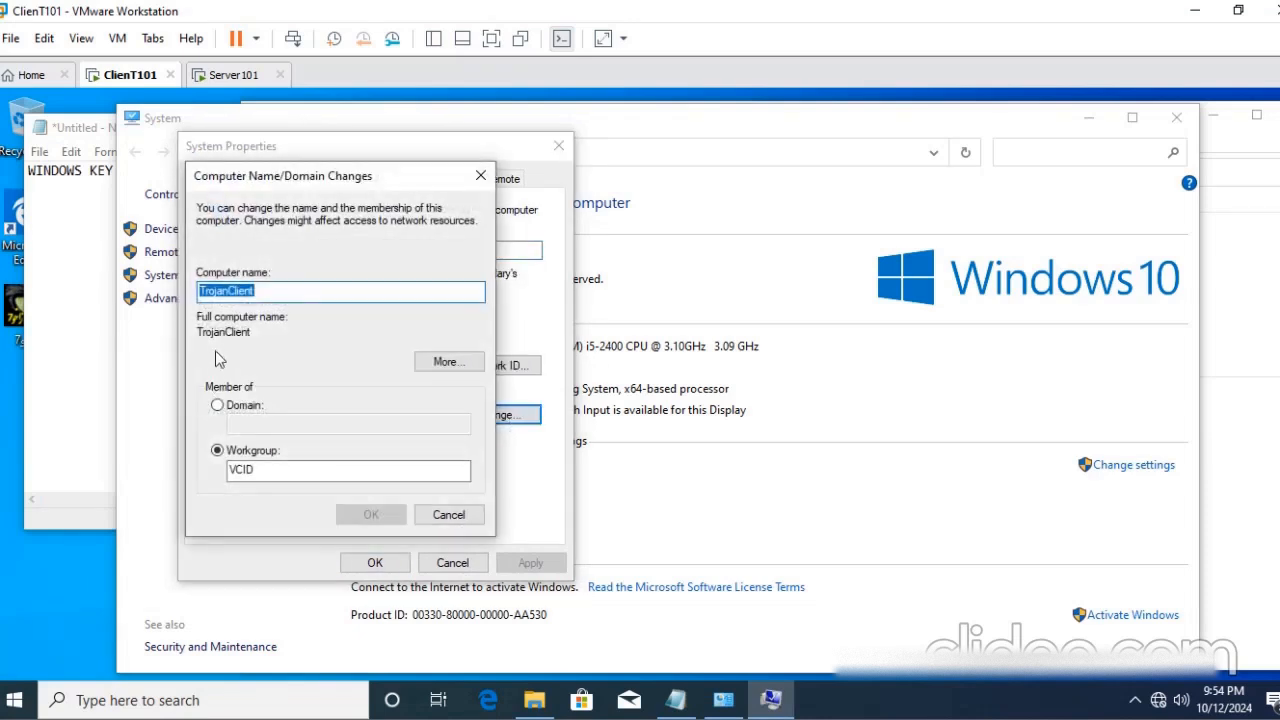
left_click(219, 408)
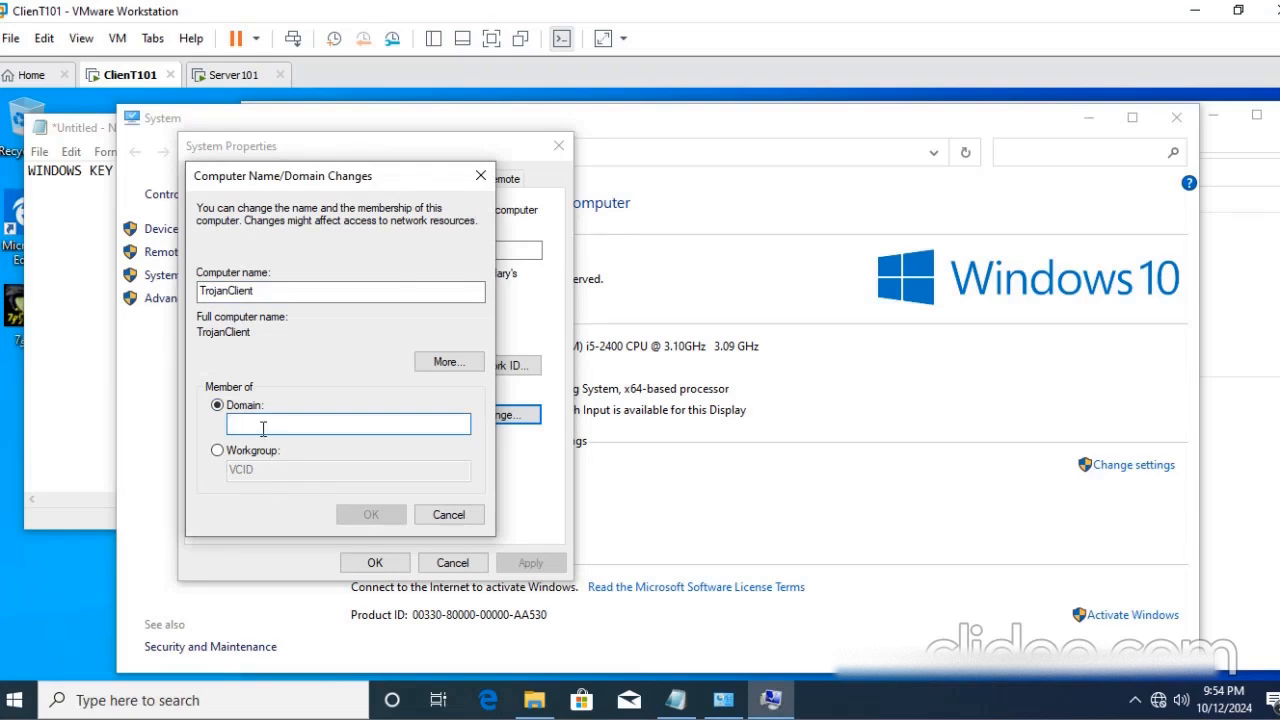
type("VICID")
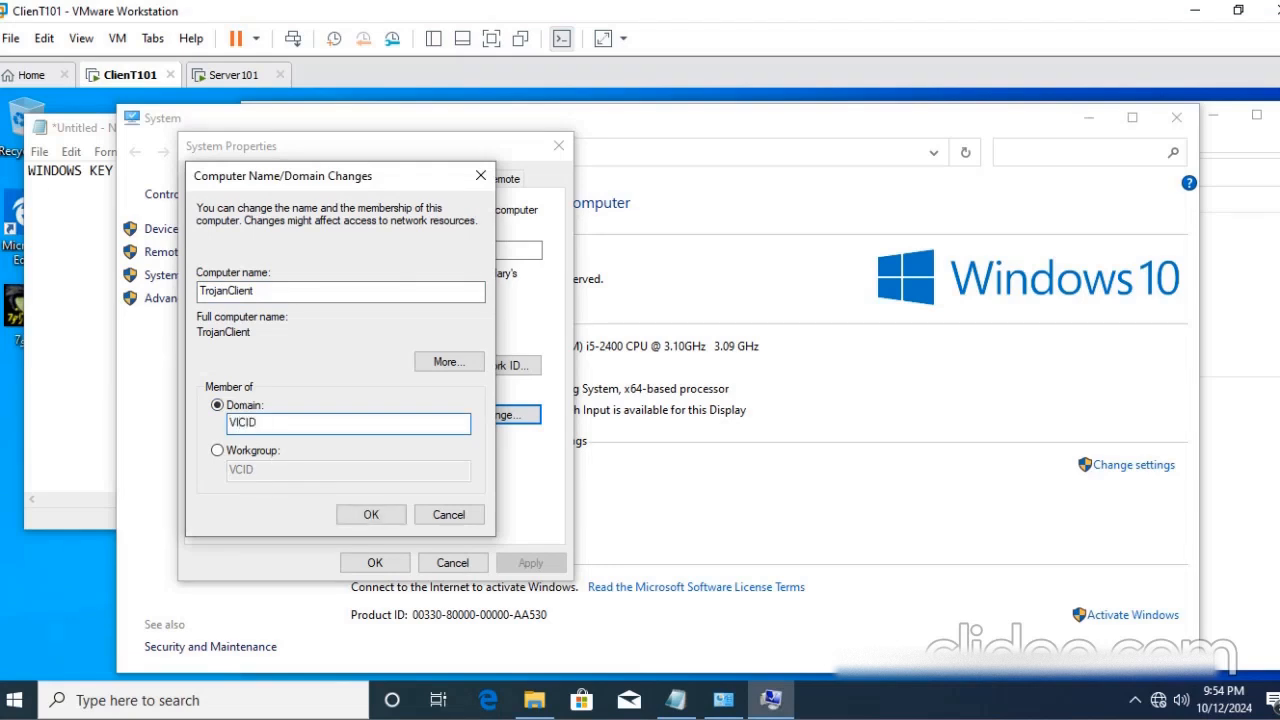
type(".LOCAL")
key("Return")
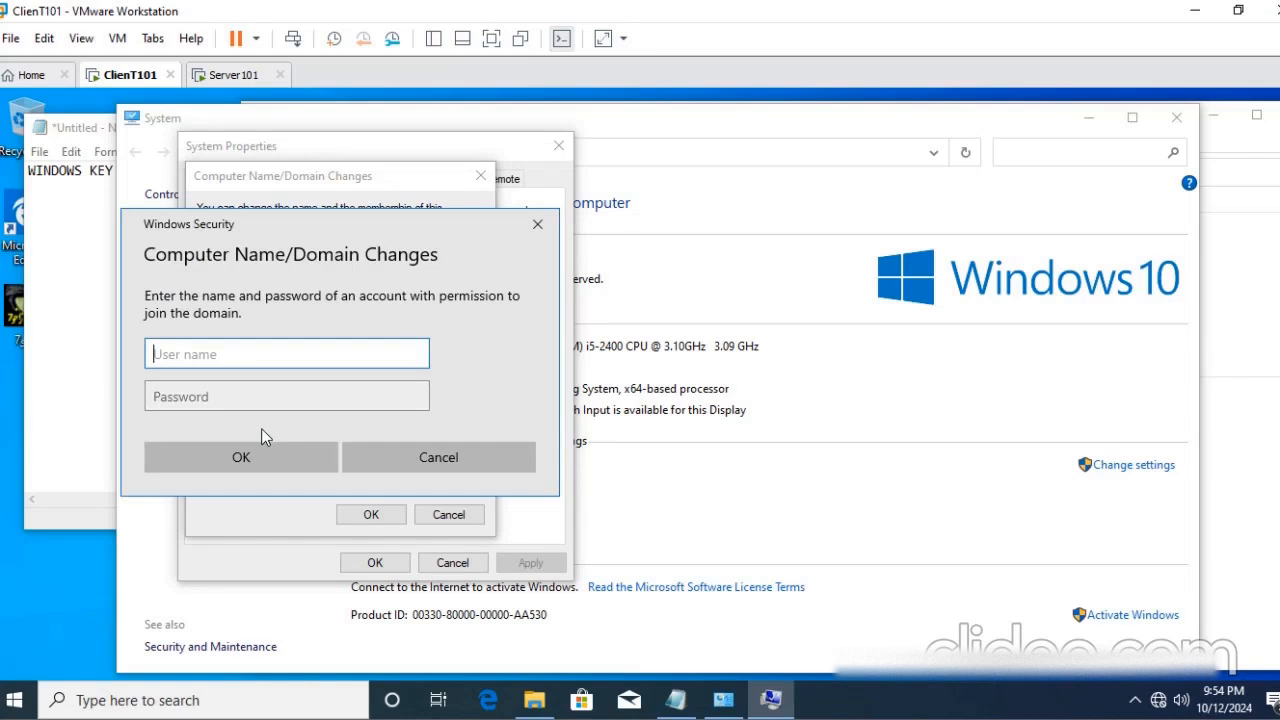
- Authorize the domain join with the user name Administrator and the account password
left_click_drag(250, 222, 348, 220)
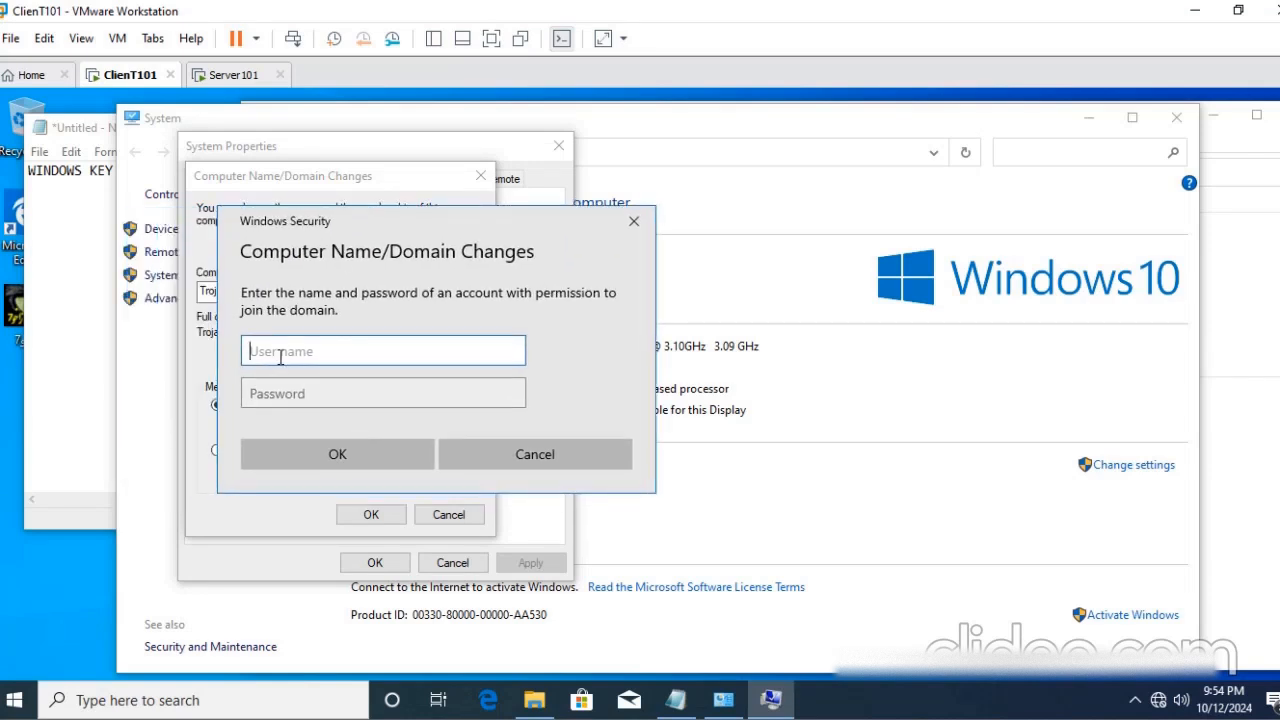
left_click(234, 75)
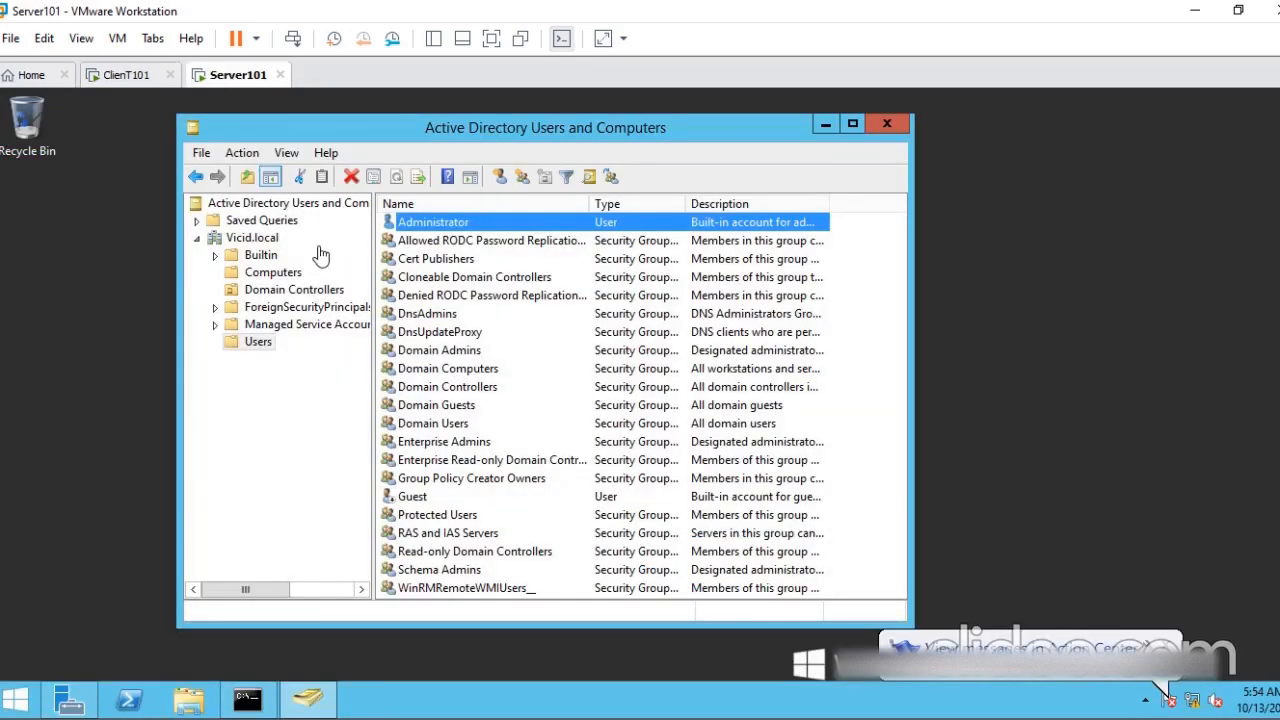
left_click(130, 76)
left_click(281, 345)
type("Administrator")
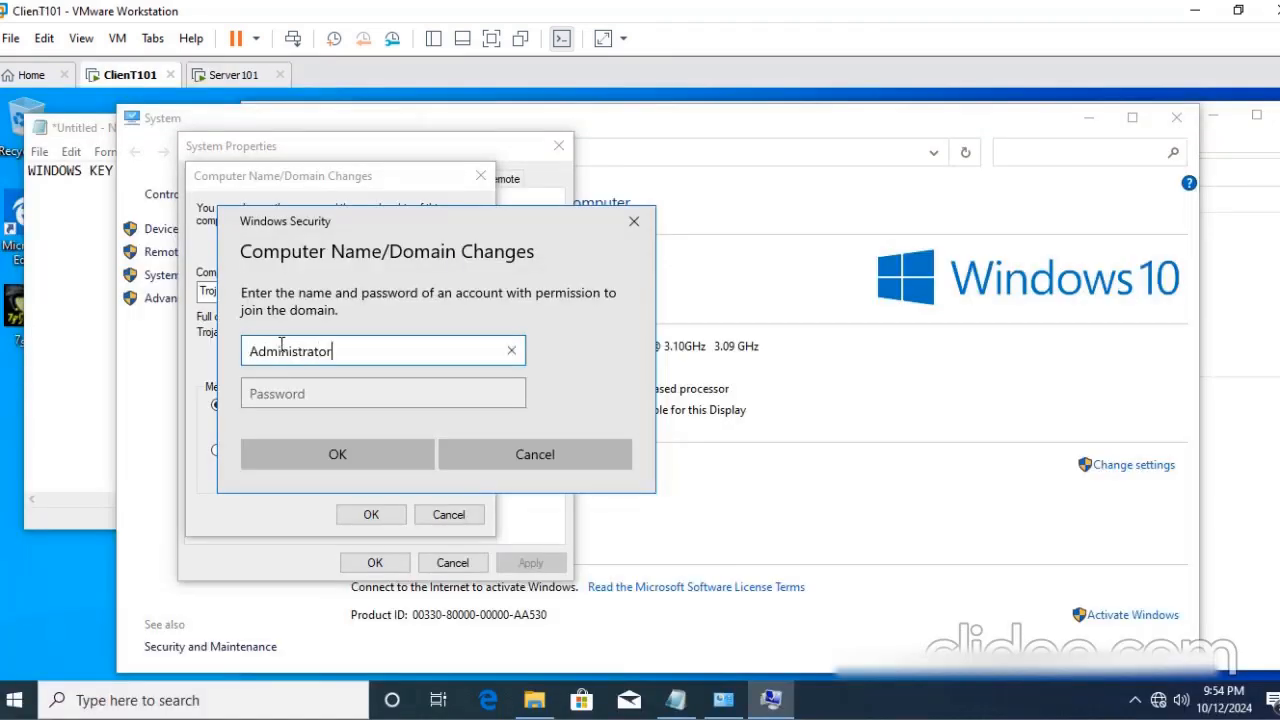
key("Tab")
type("*****")
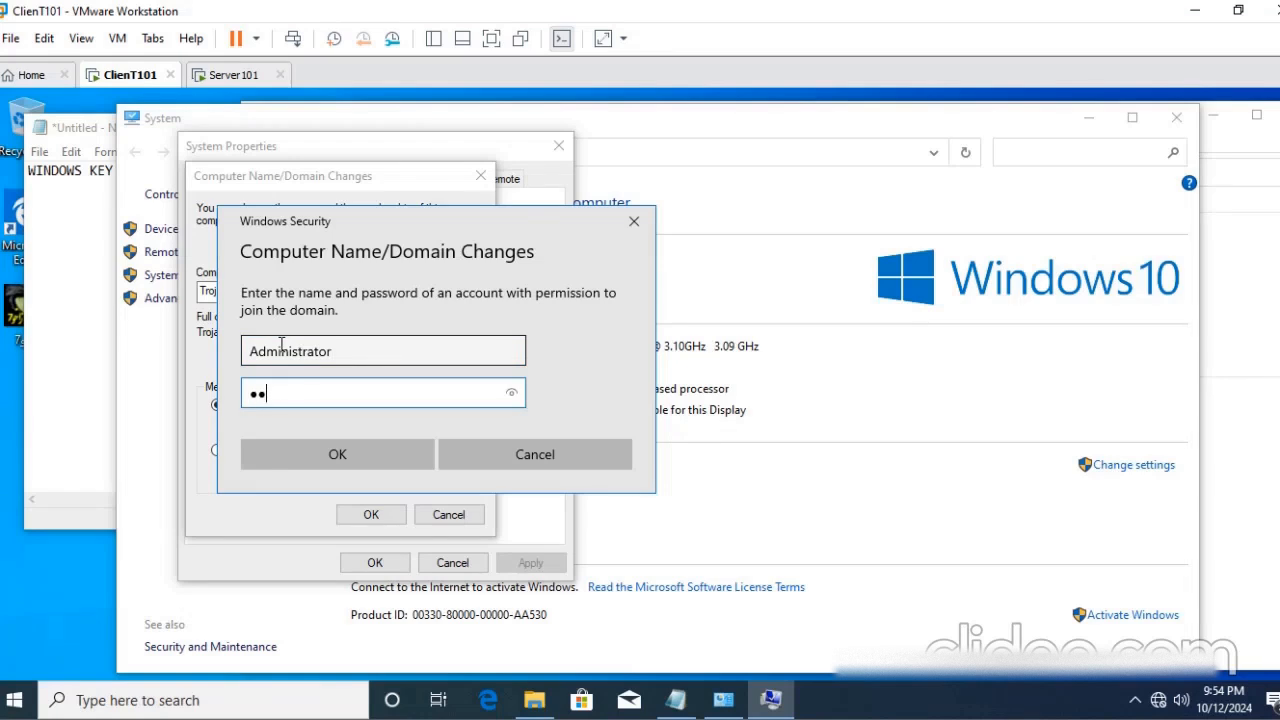
type("*****")
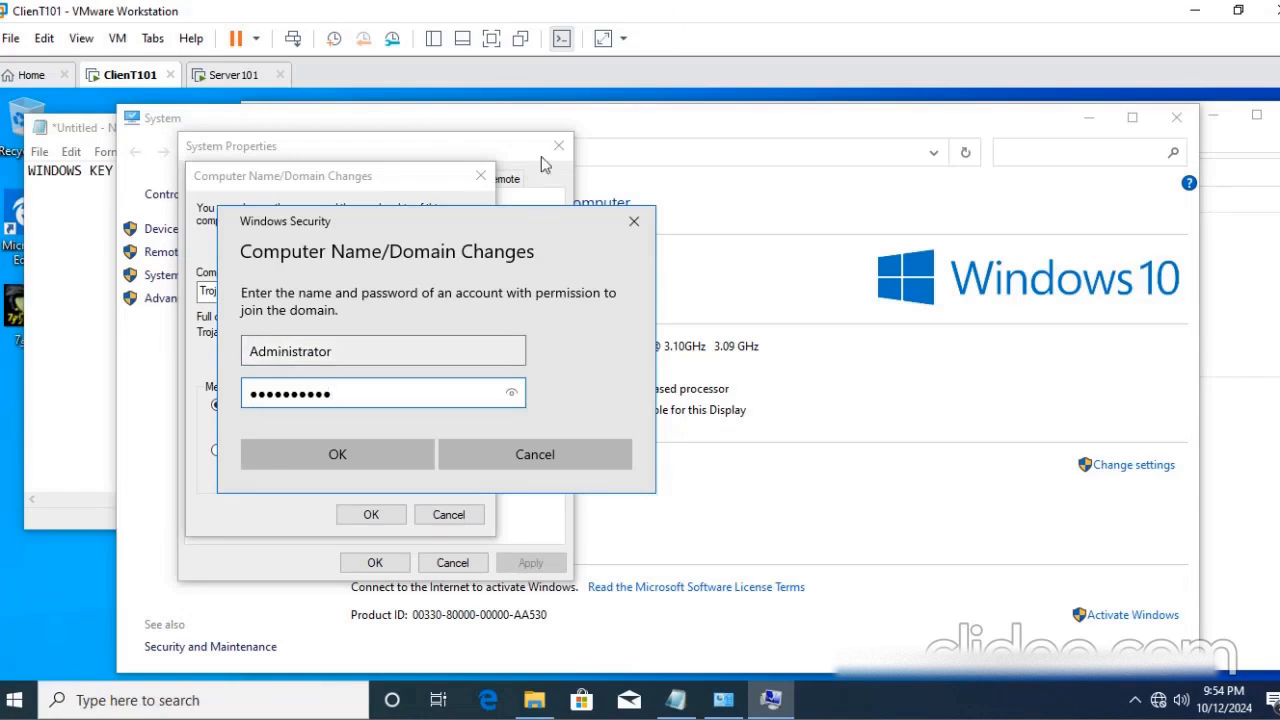
left_click_drag(414, 221, 477, 172)
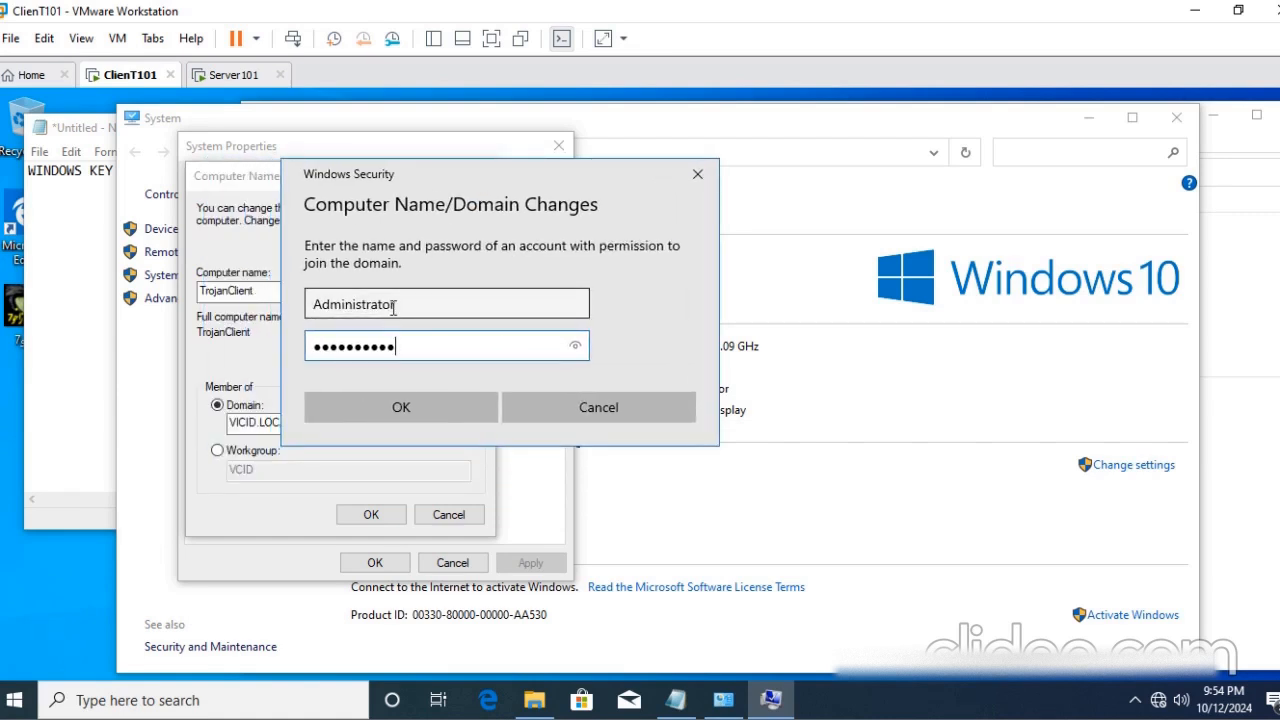
left_click(412, 410)
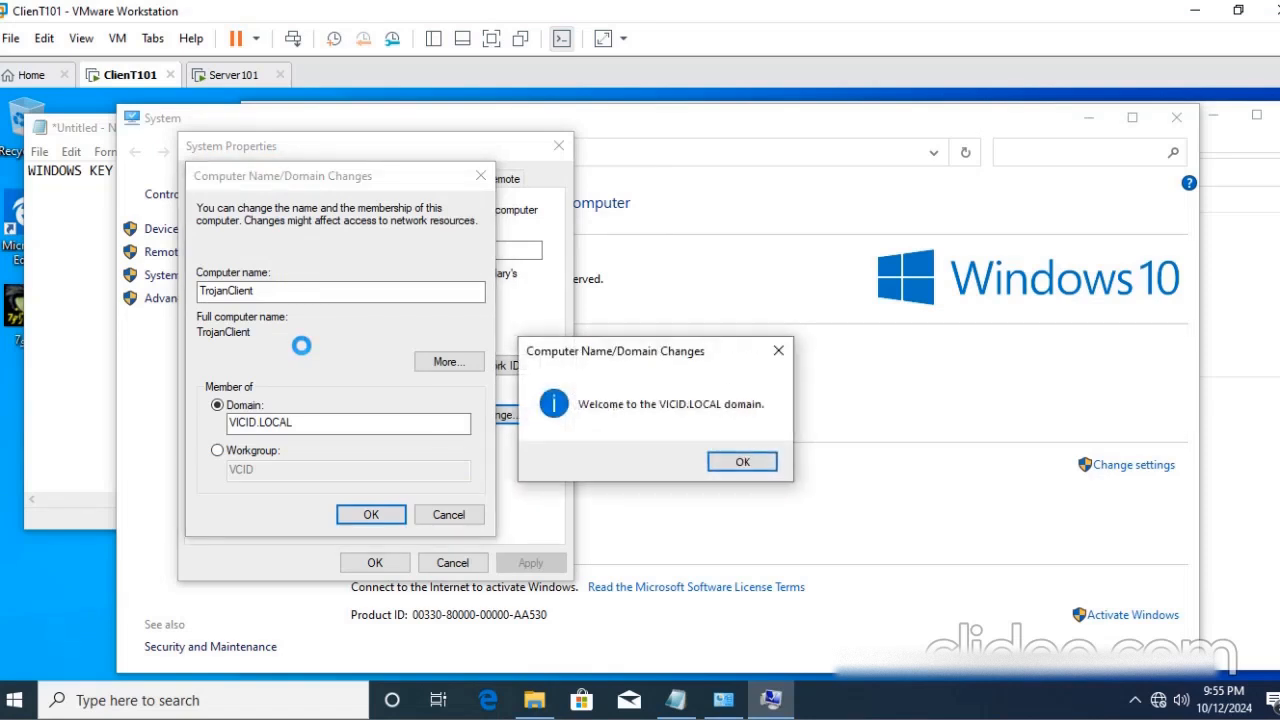
- Acknowledge the domain join messages, close System Properties and restart ClienT101 immediately
left_click_drag(583, 368, 265, 274)
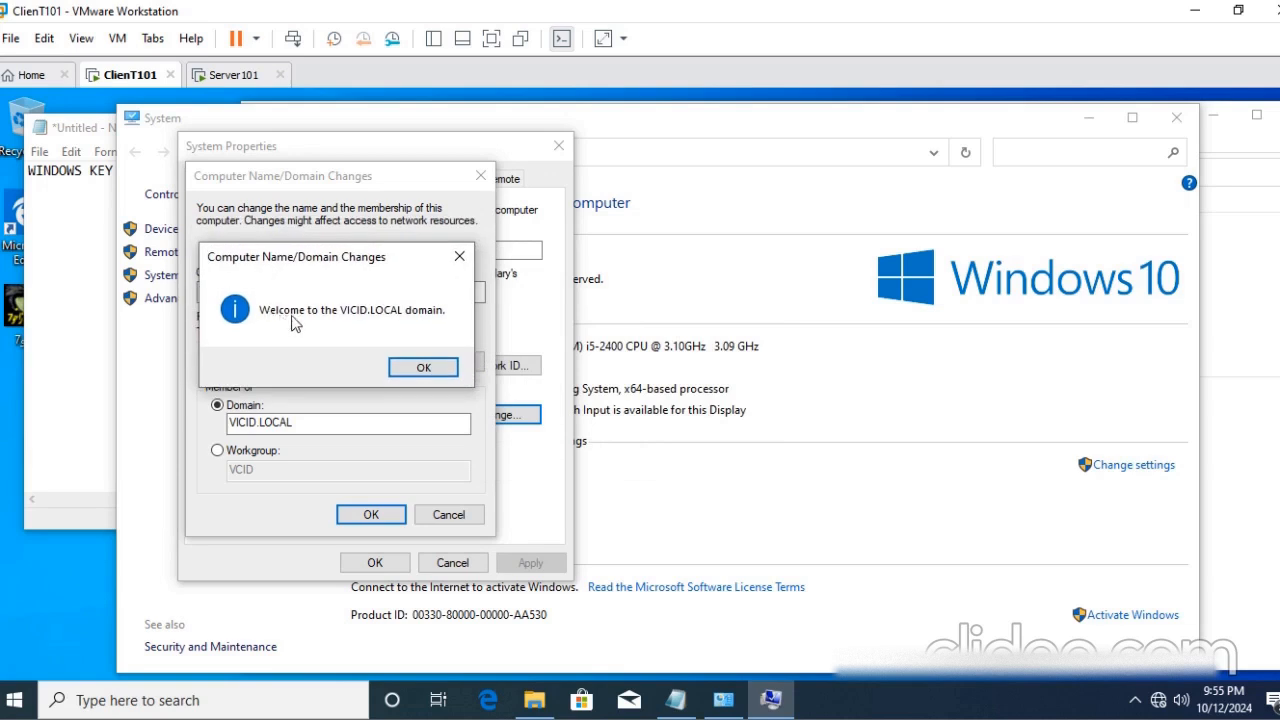
left_click(424, 368)
left_click(368, 510)
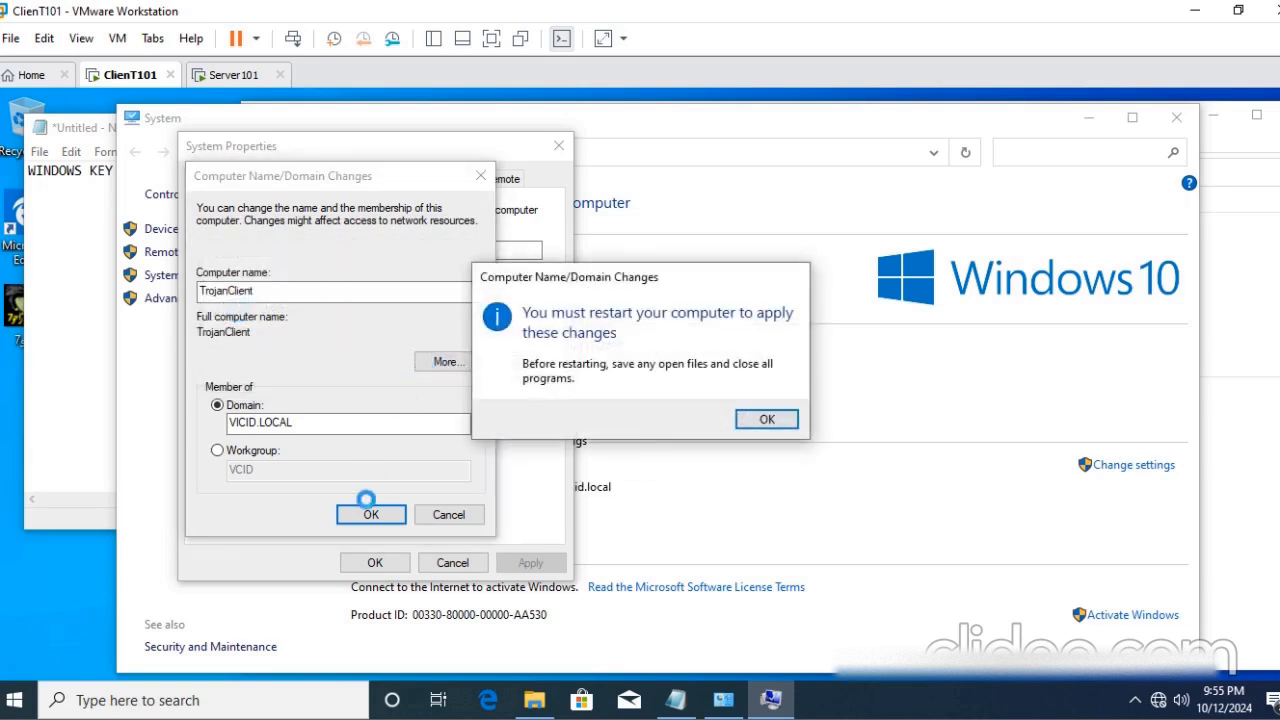
left_click(766, 419)
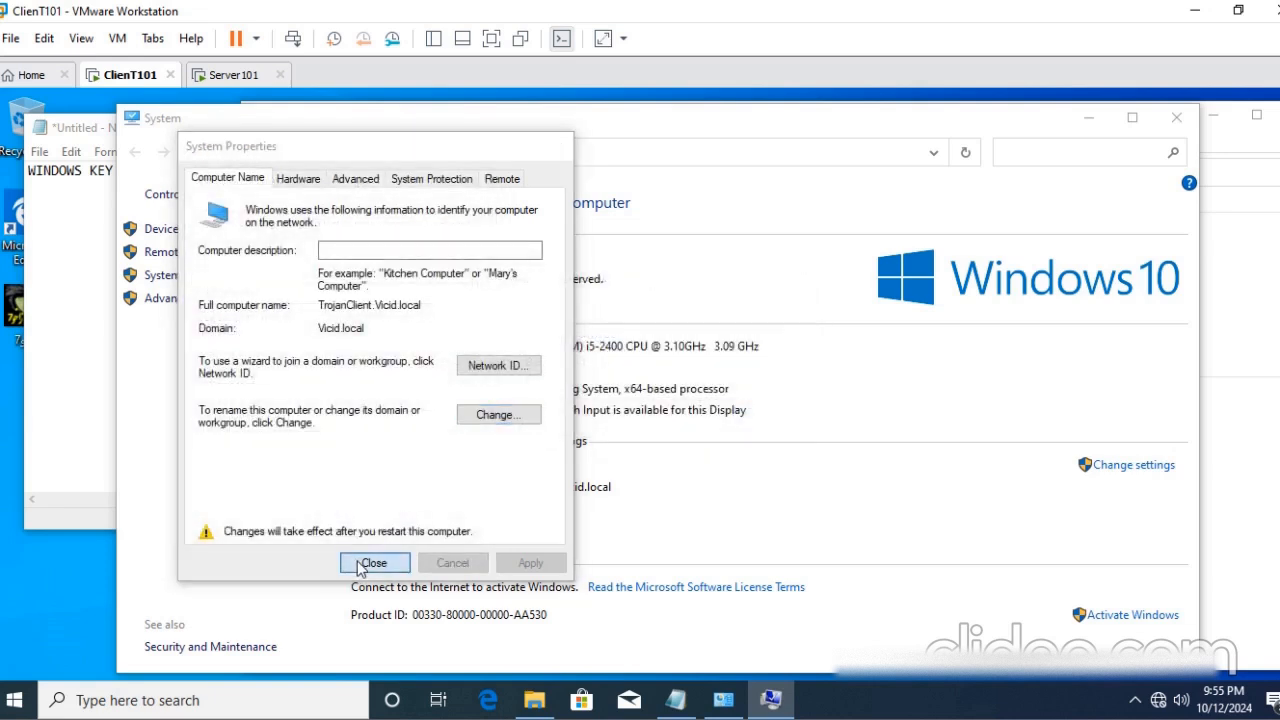
left_click(371, 563)
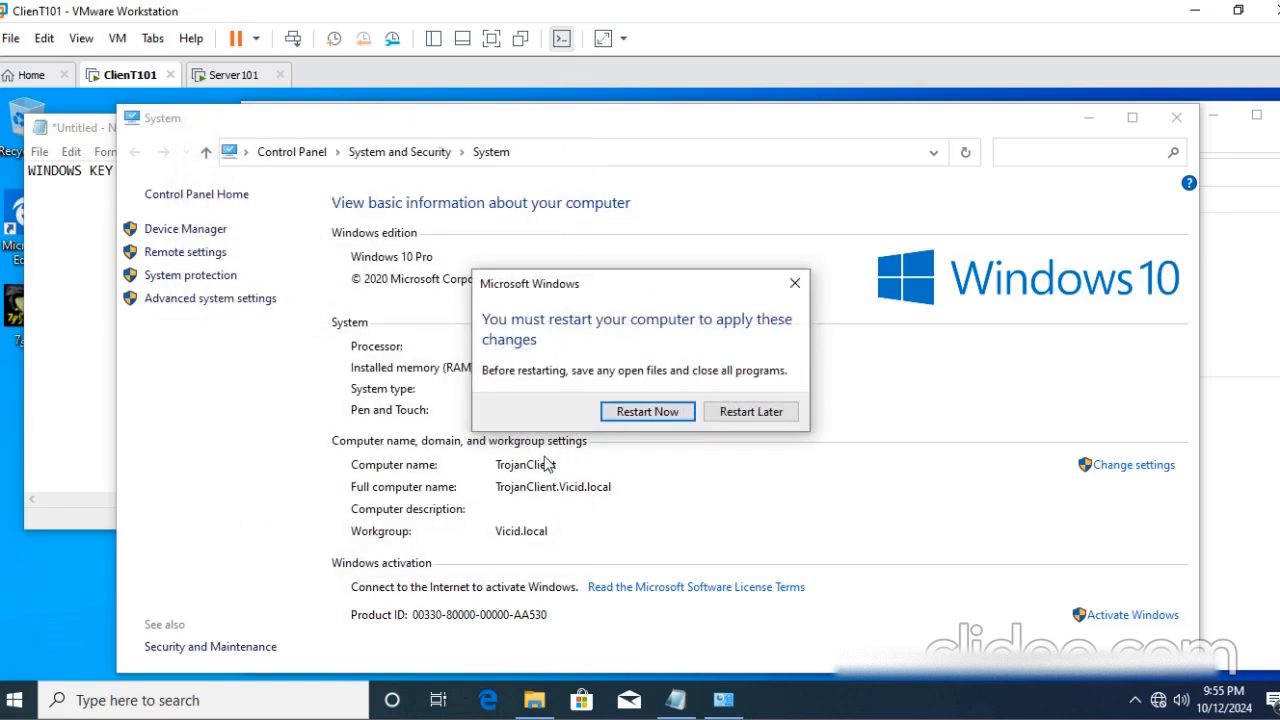
left_click(650, 412)
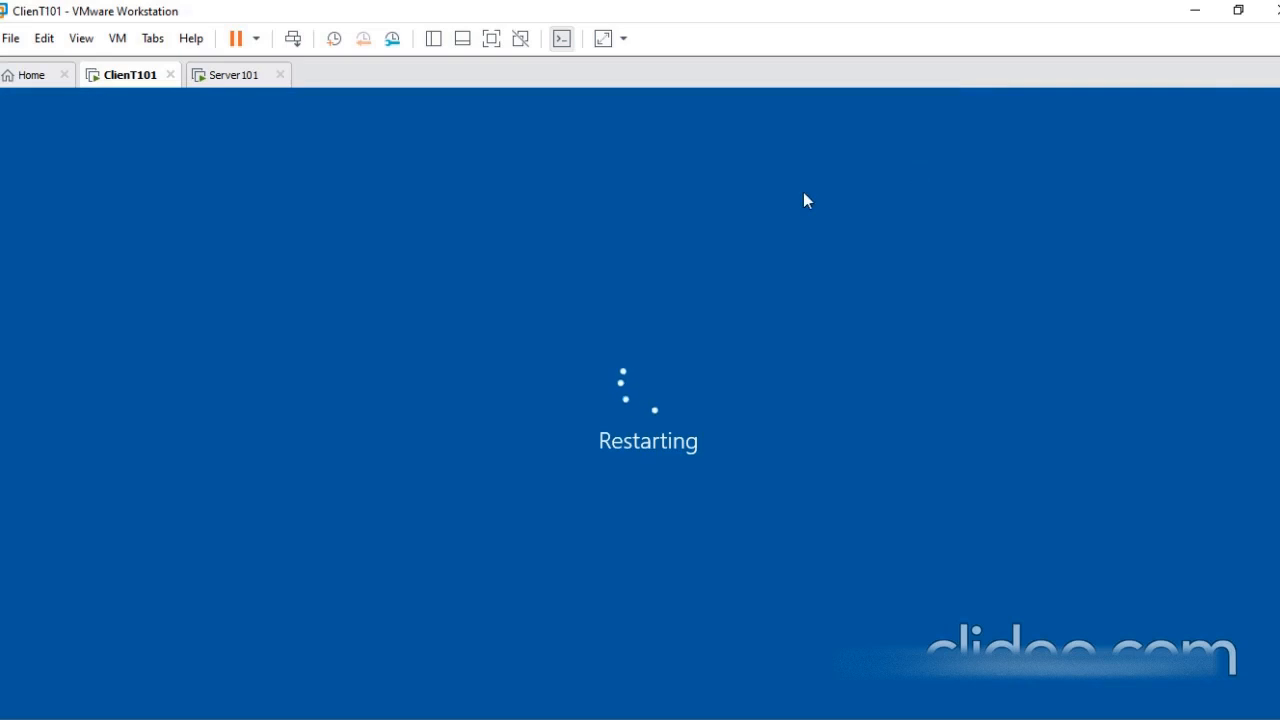
- Switch to Server101 and refresh the Computers container of Vicid.local to check for the newly joined client computer
left_click(232, 74)
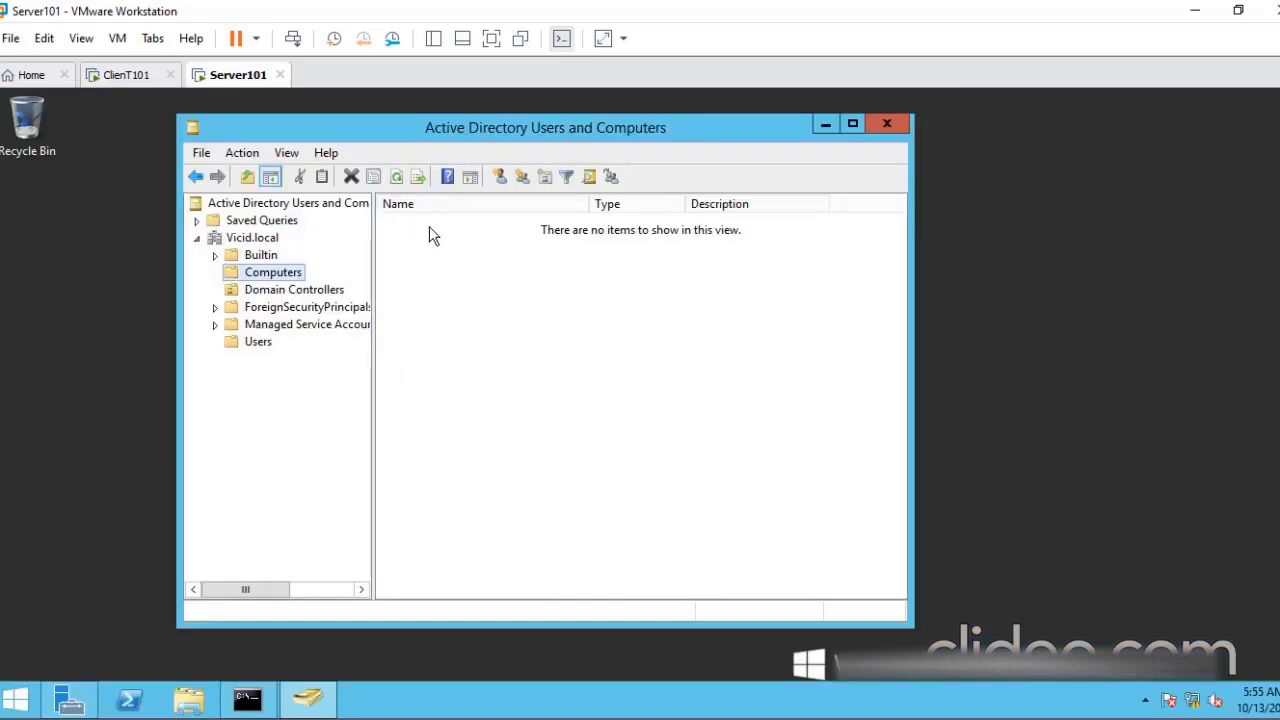
left_click(397, 178)
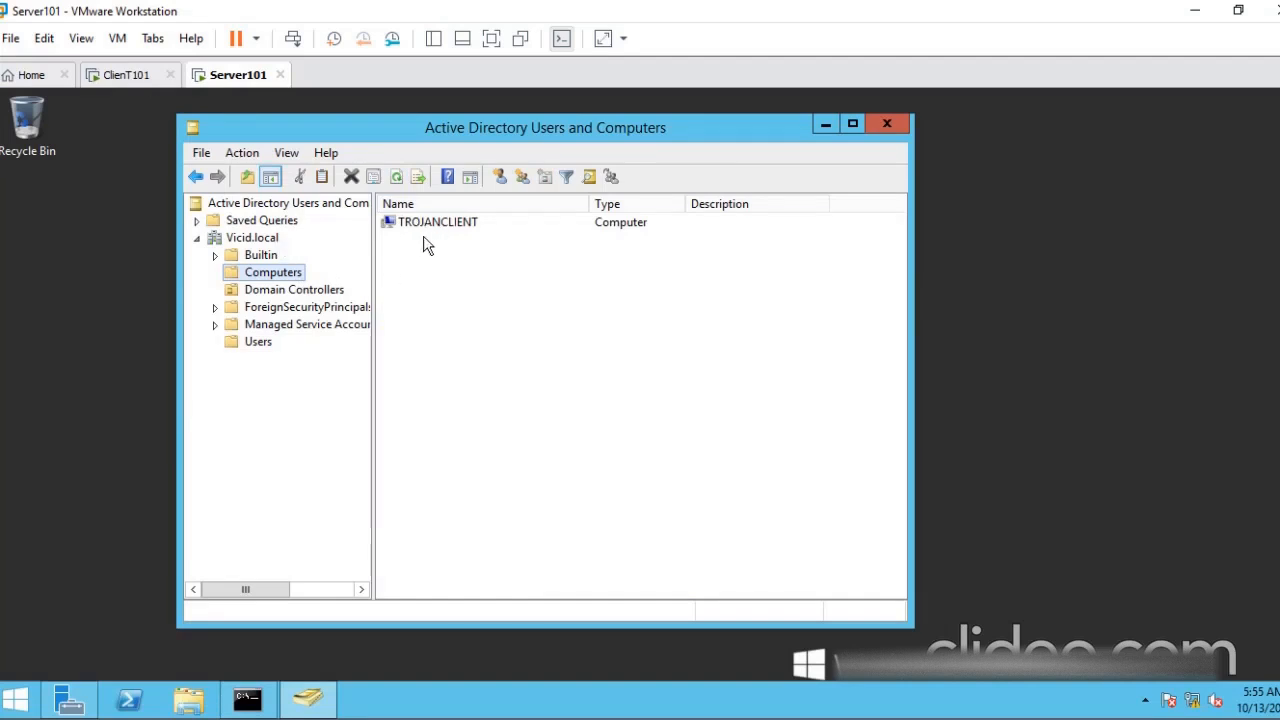
left_click(148, 76)
left_click(442, 585)
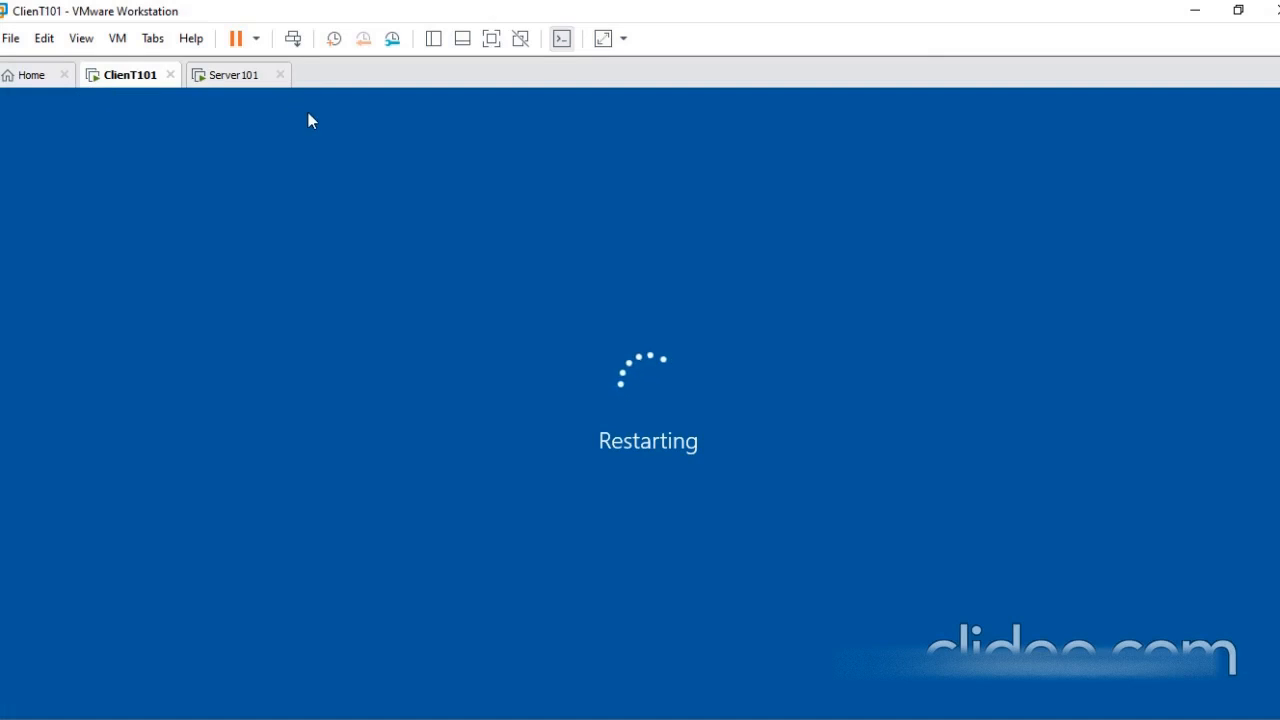
left_click(240, 75)
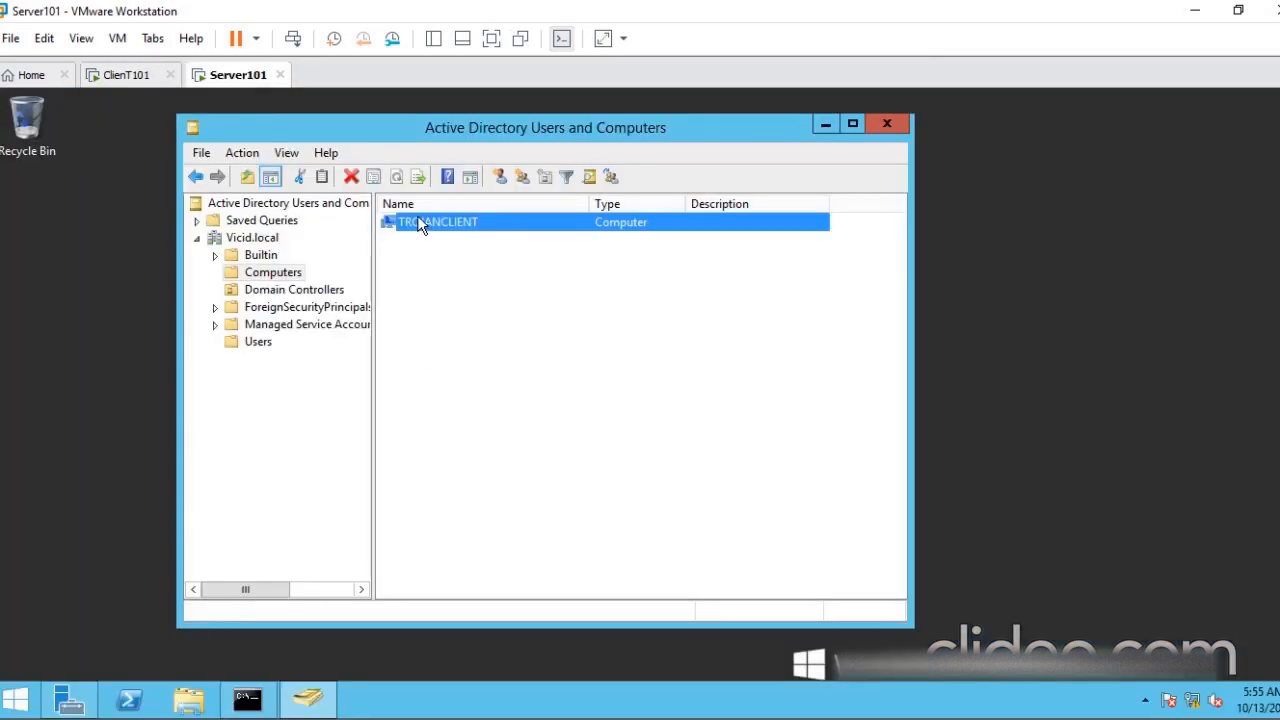
left_click_drag(680, 129, 739, 126)
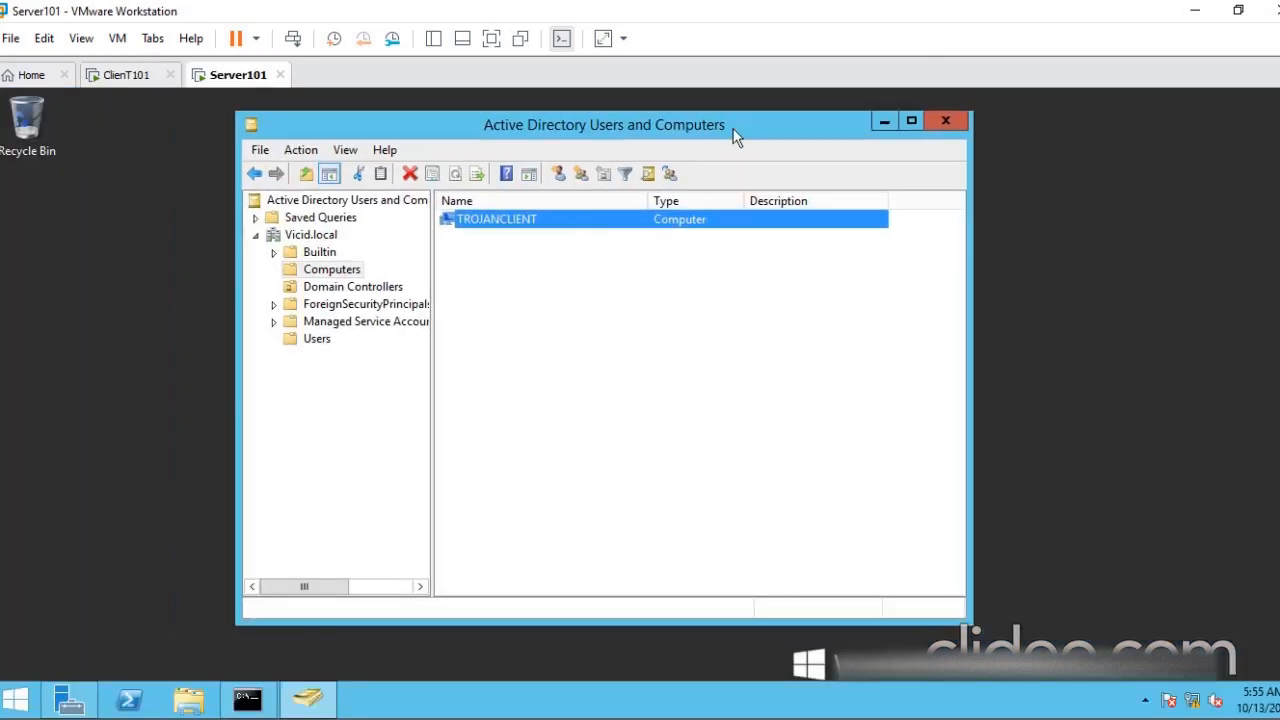
left_click(136, 76)
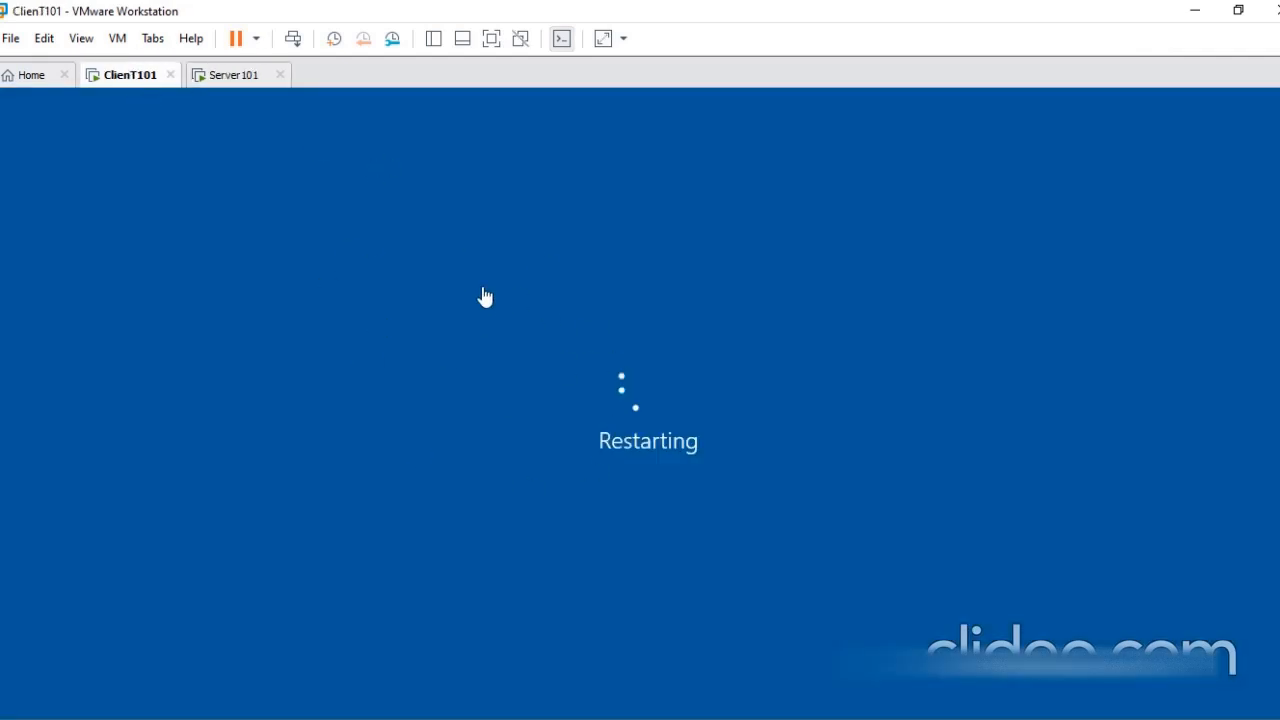
left_click(215, 79)
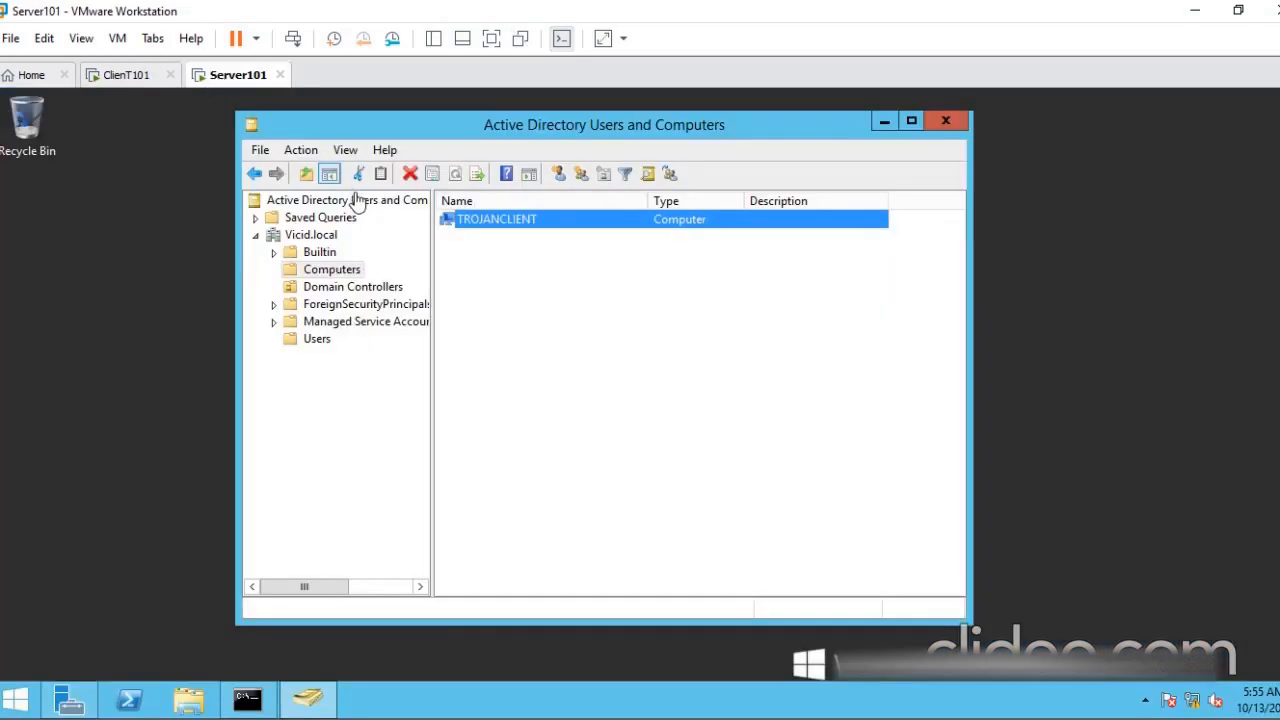
right_click(172, 298)
left_click(211, 352)
left_click(143, 84)
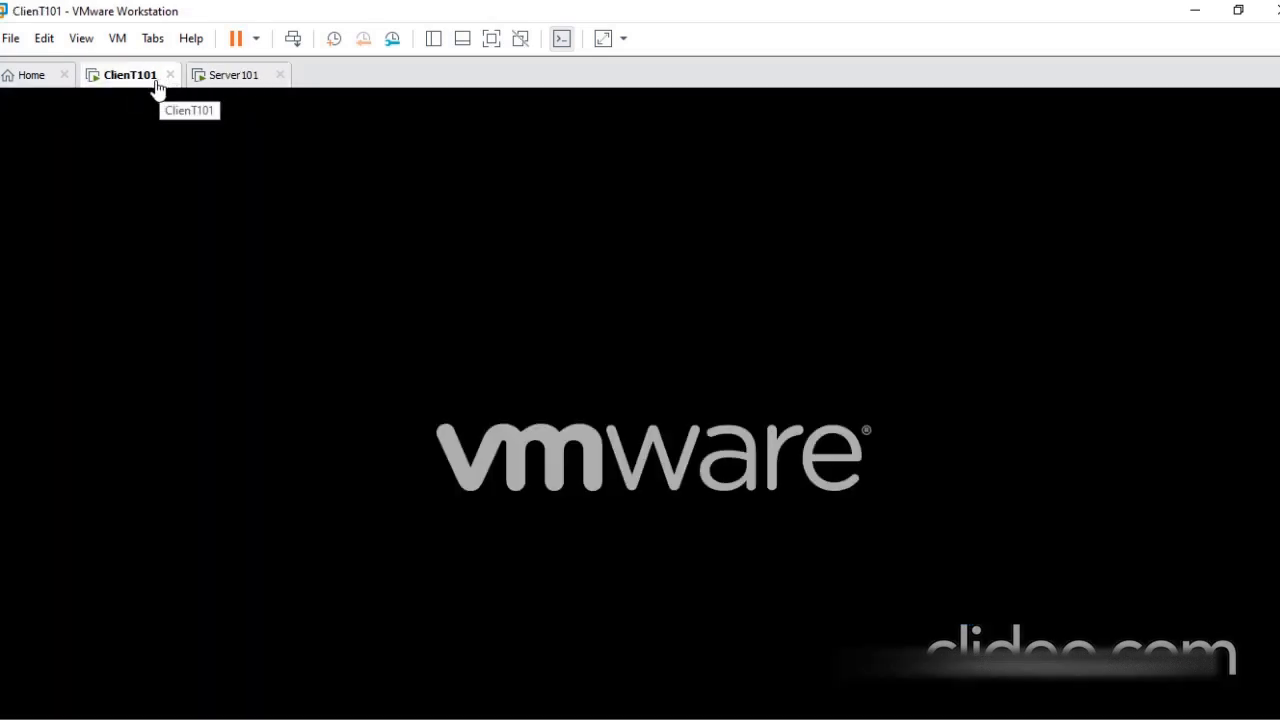
left_click(220, 76)
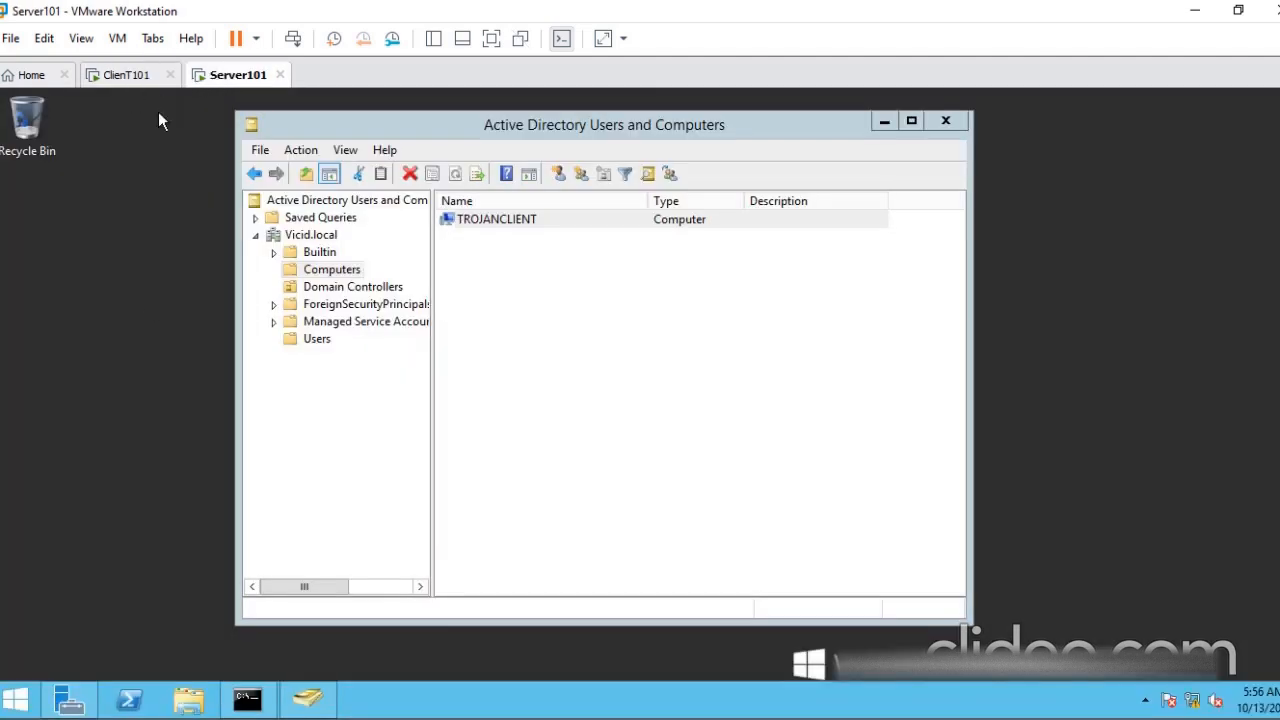
left_click(130, 76)
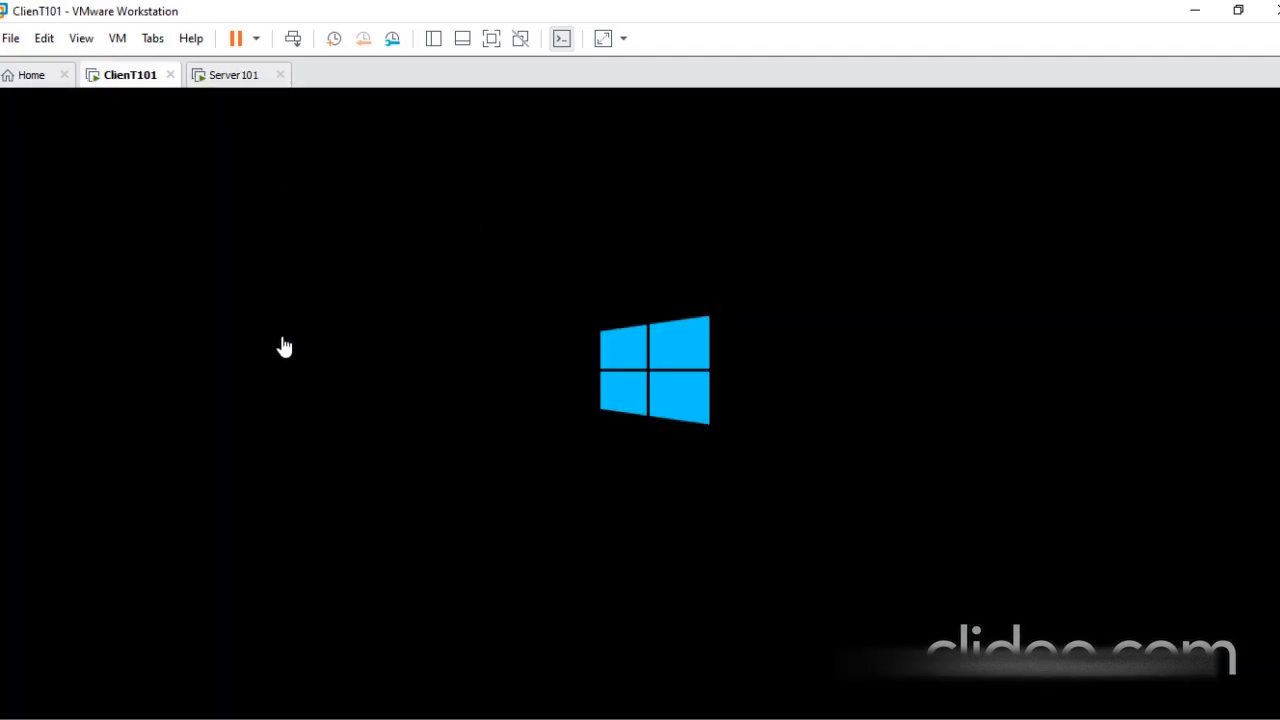
- On Server101, create an organizational unit named Logistics directly under the Vicid.local domain, protected from accidental deletion
left_click(232, 76)
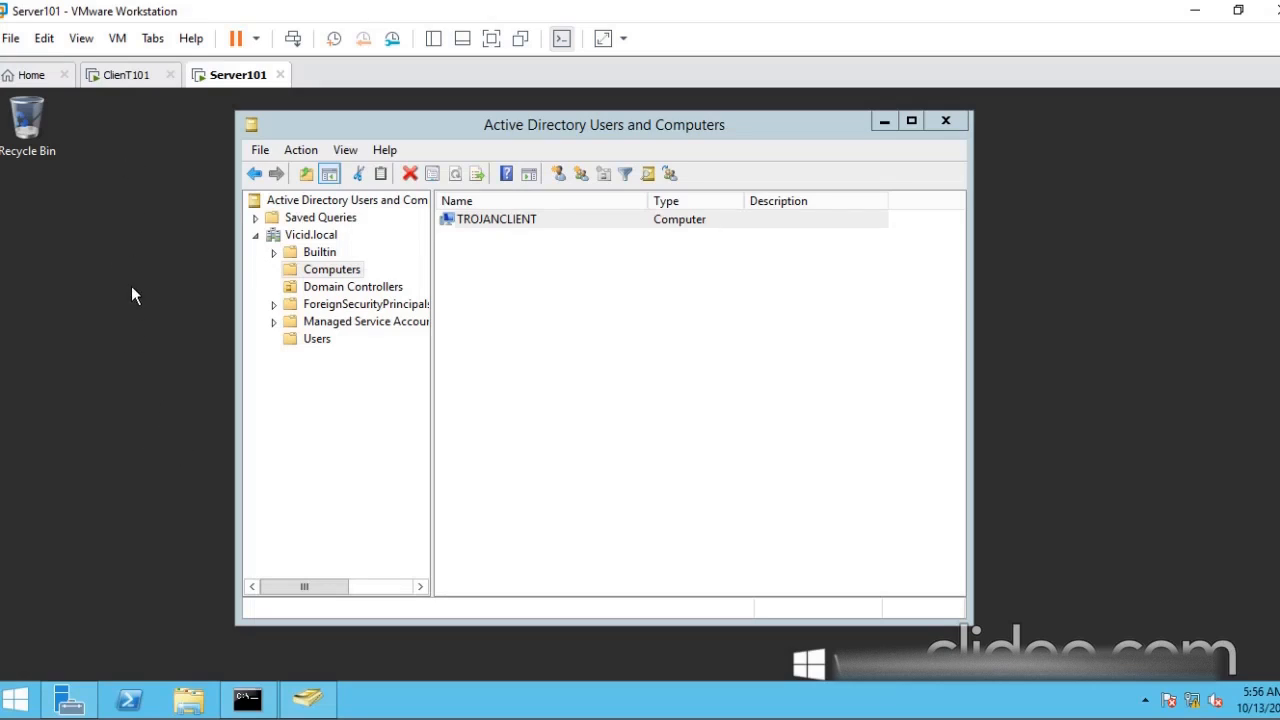
left_click(293, 239)
right_click(294, 243)
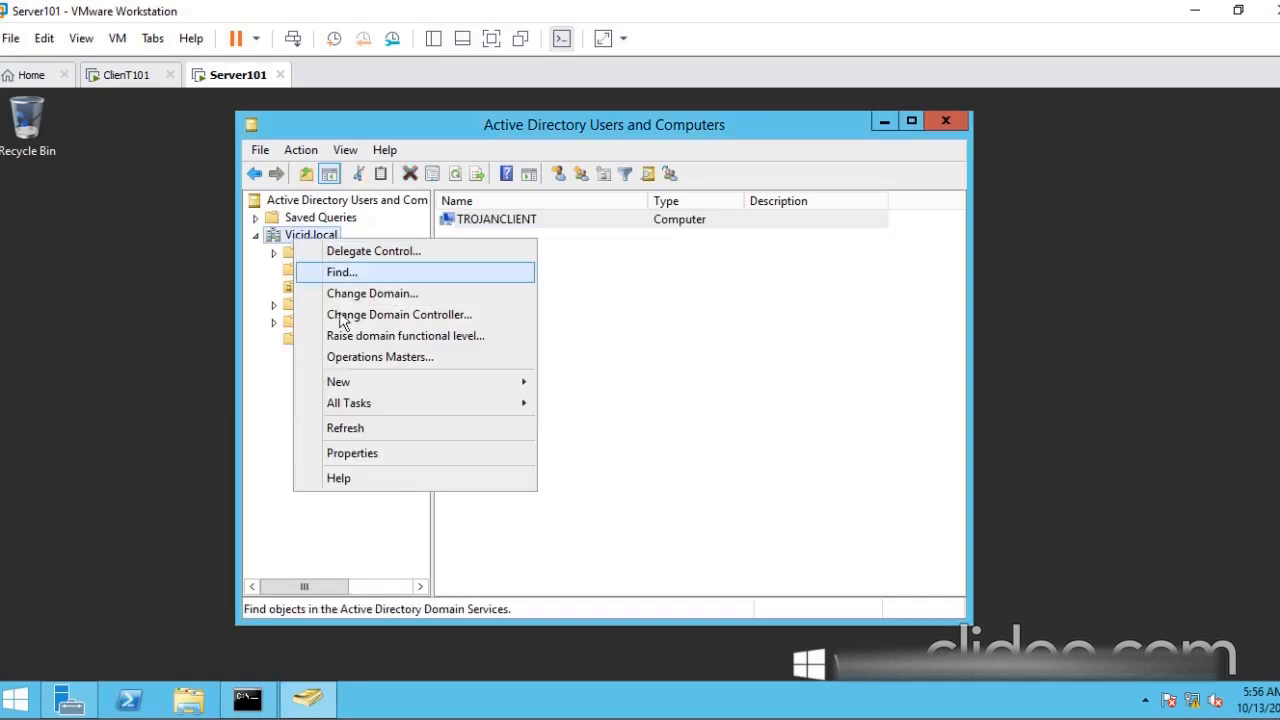
mouse_move(346, 379)
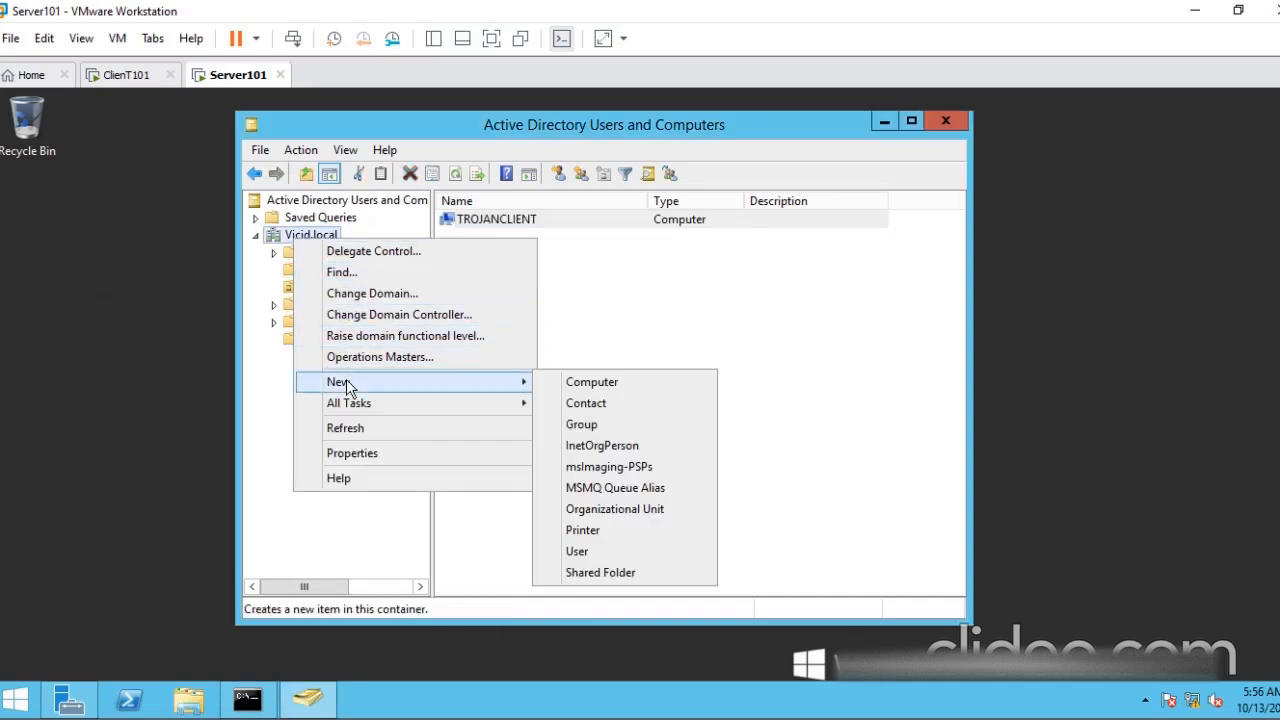
left_click(608, 510)
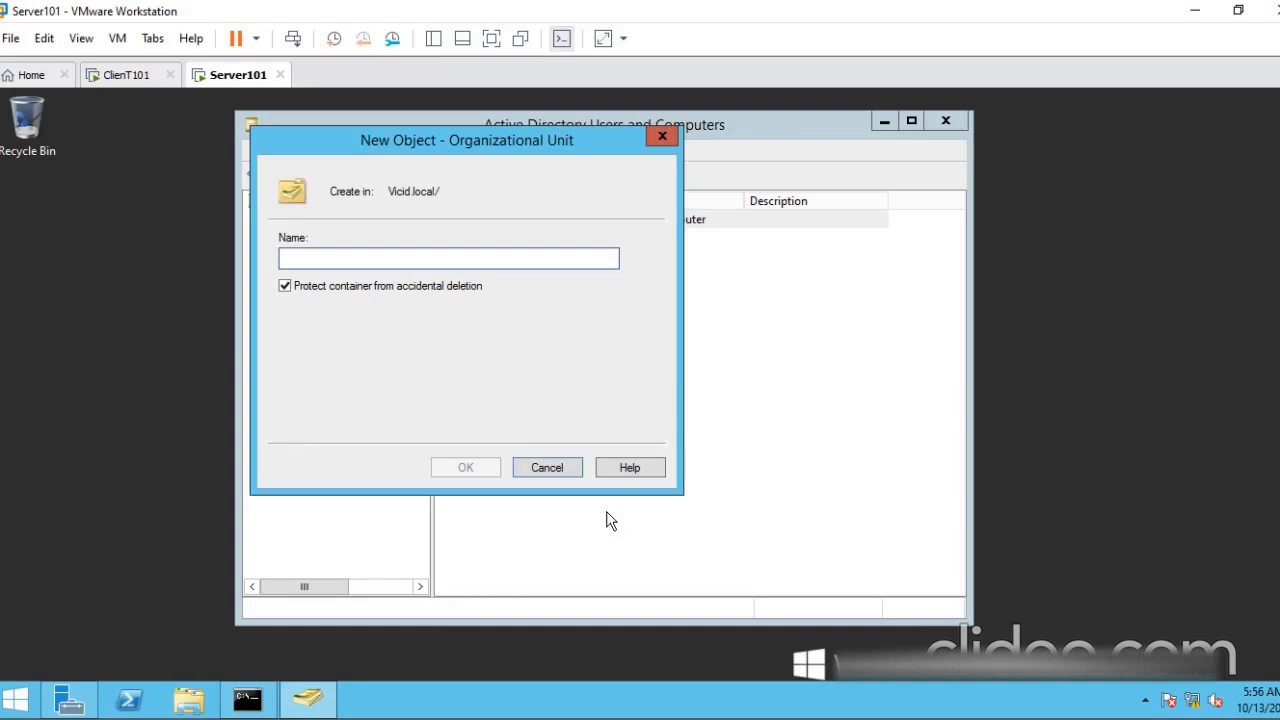
type("Lo")
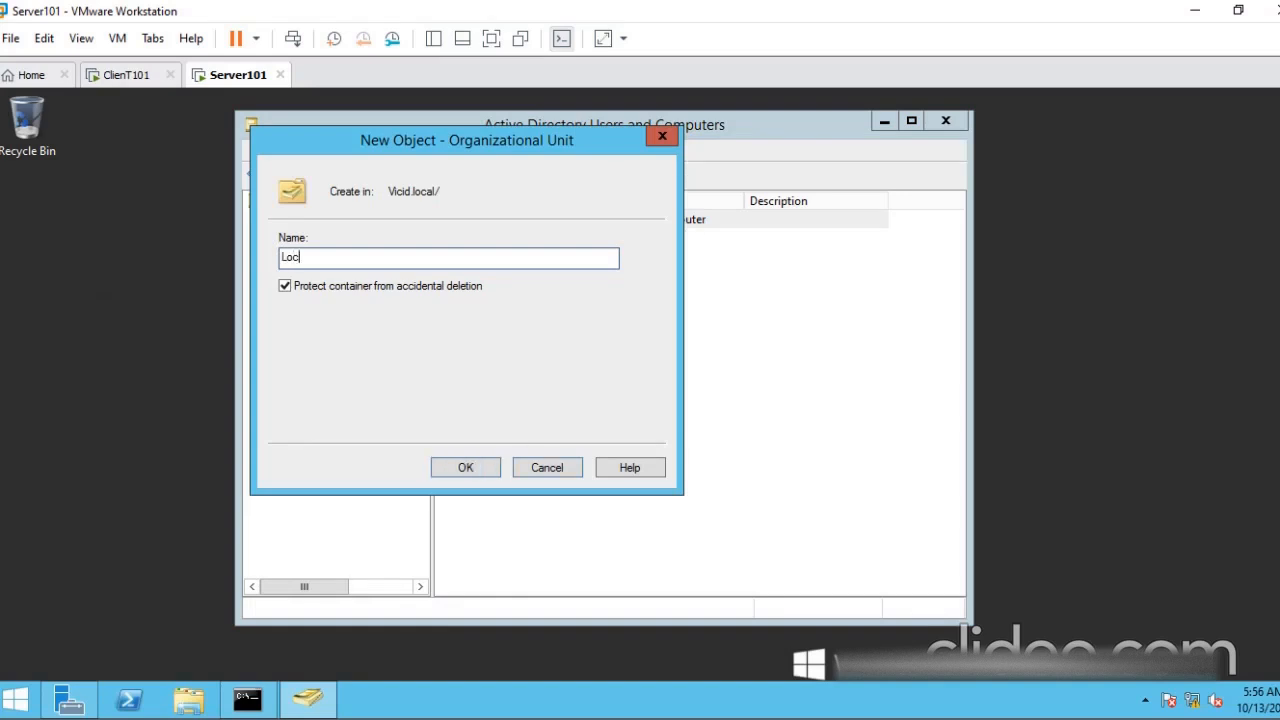
type("gi")
left_click_drag(420, 150, 631, 165)
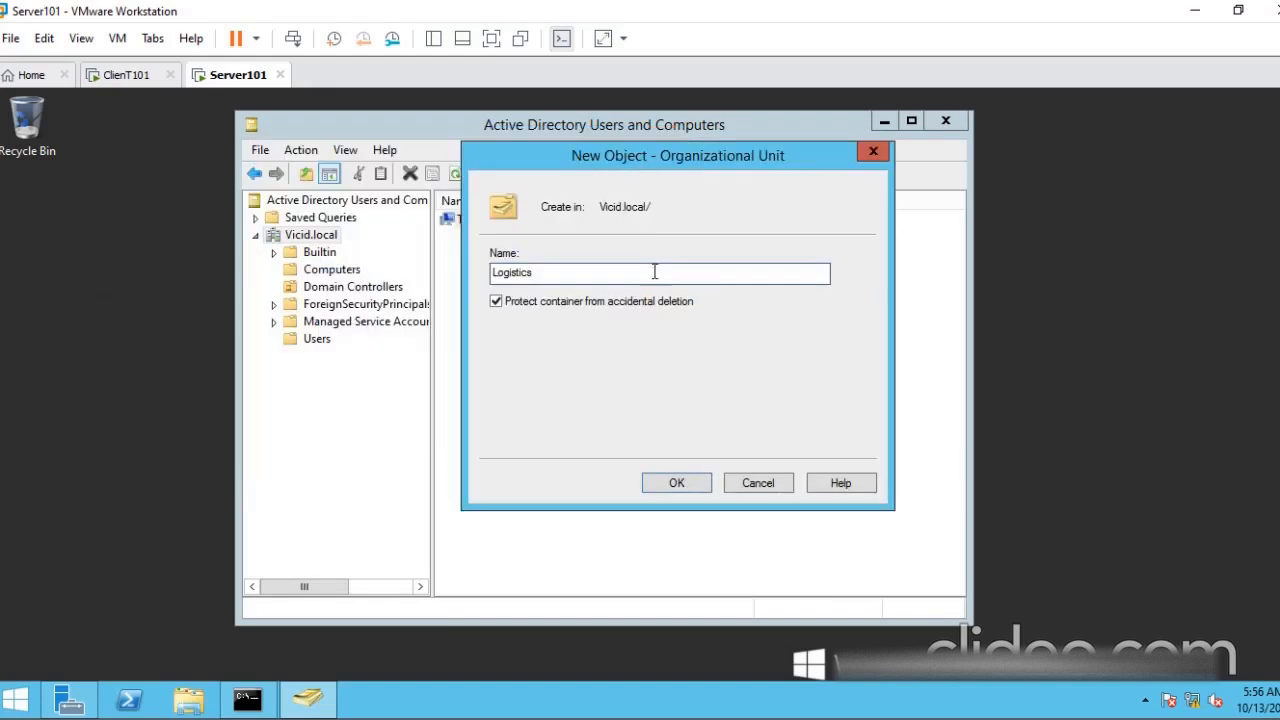
left_click(677, 483)
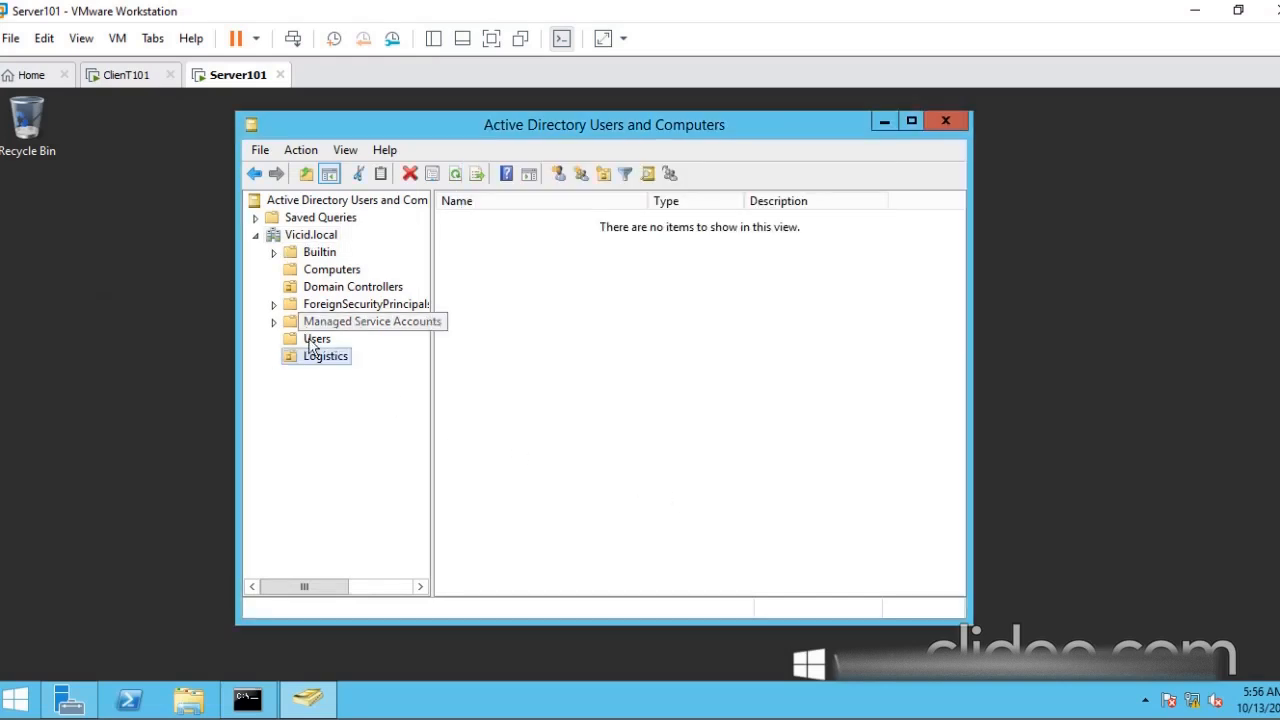
- Start creating a new user object inside the Logistics organizational unit
left_click_drag(342, 121, 341, 137)
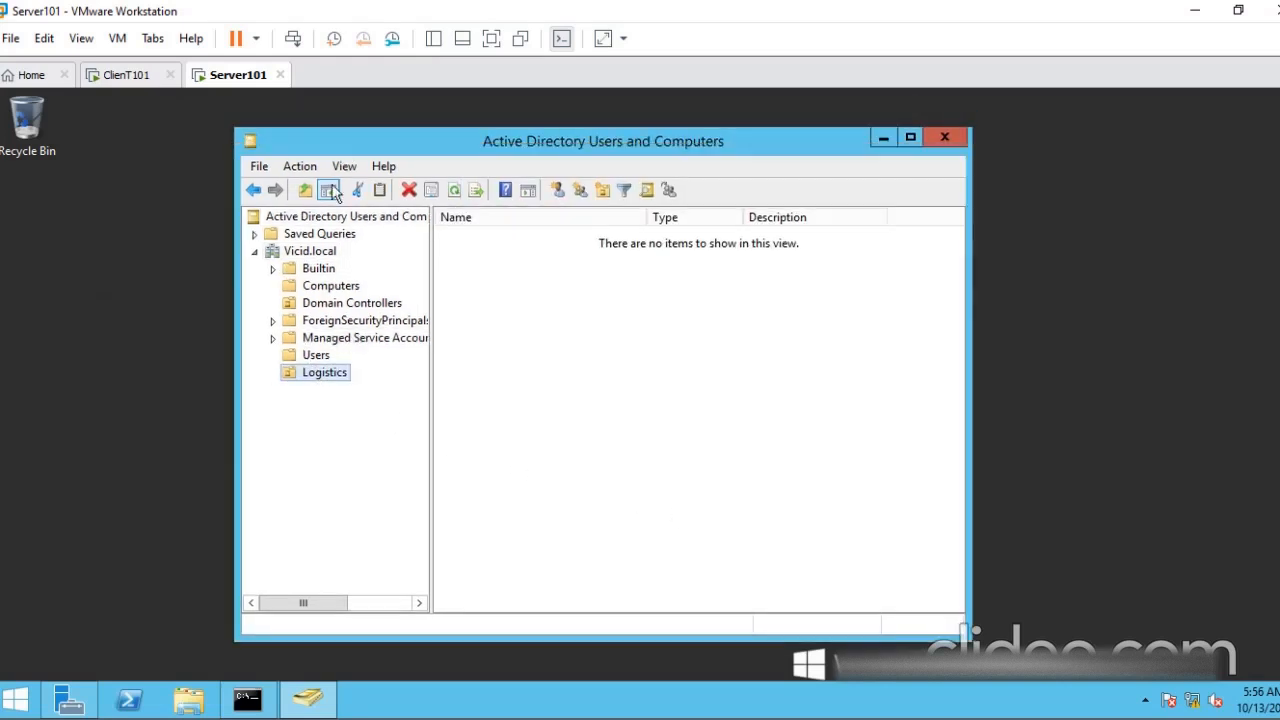
right_click(313, 386)
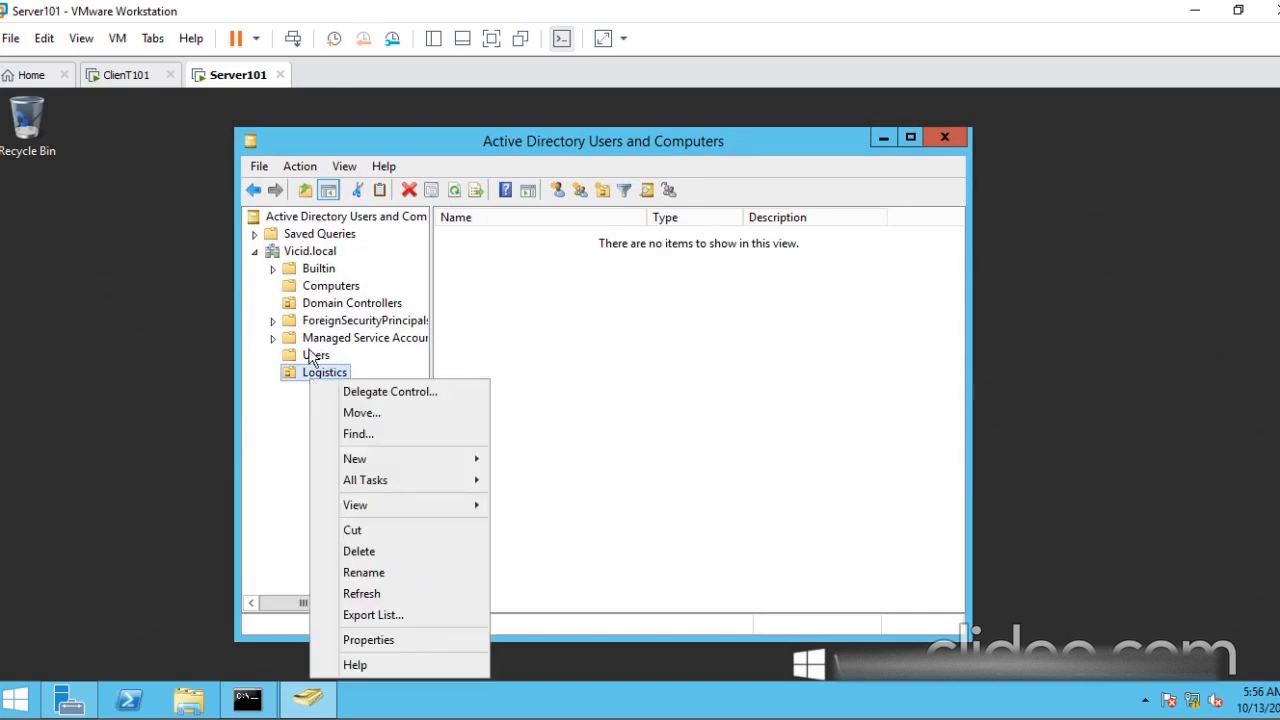
left_click(282, 402)
right_click(303, 377)
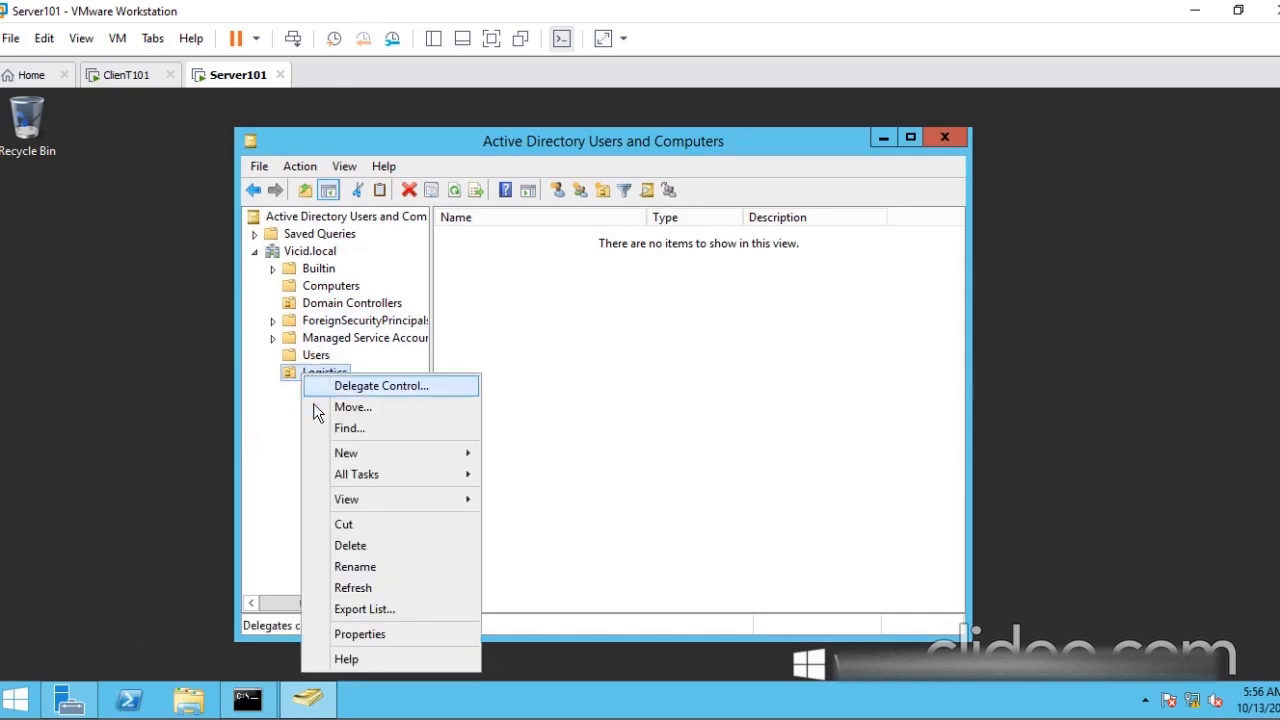
mouse_move(382, 456)
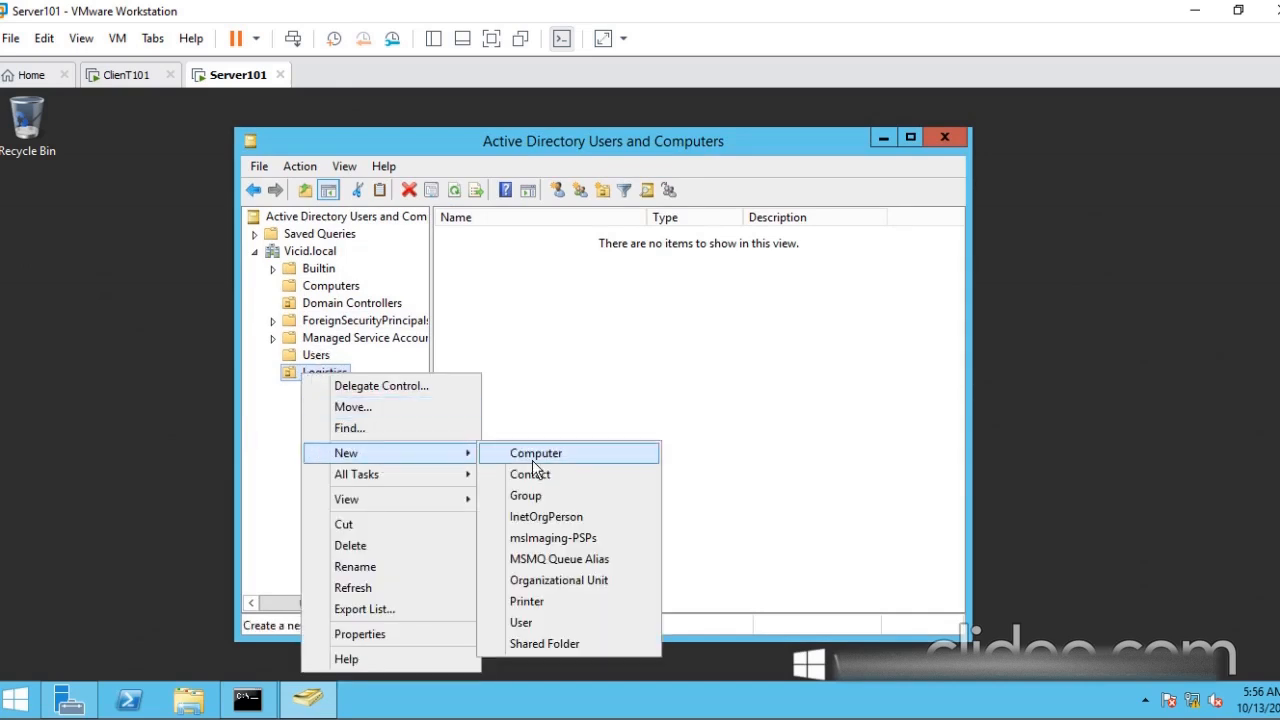
left_click(555, 624)
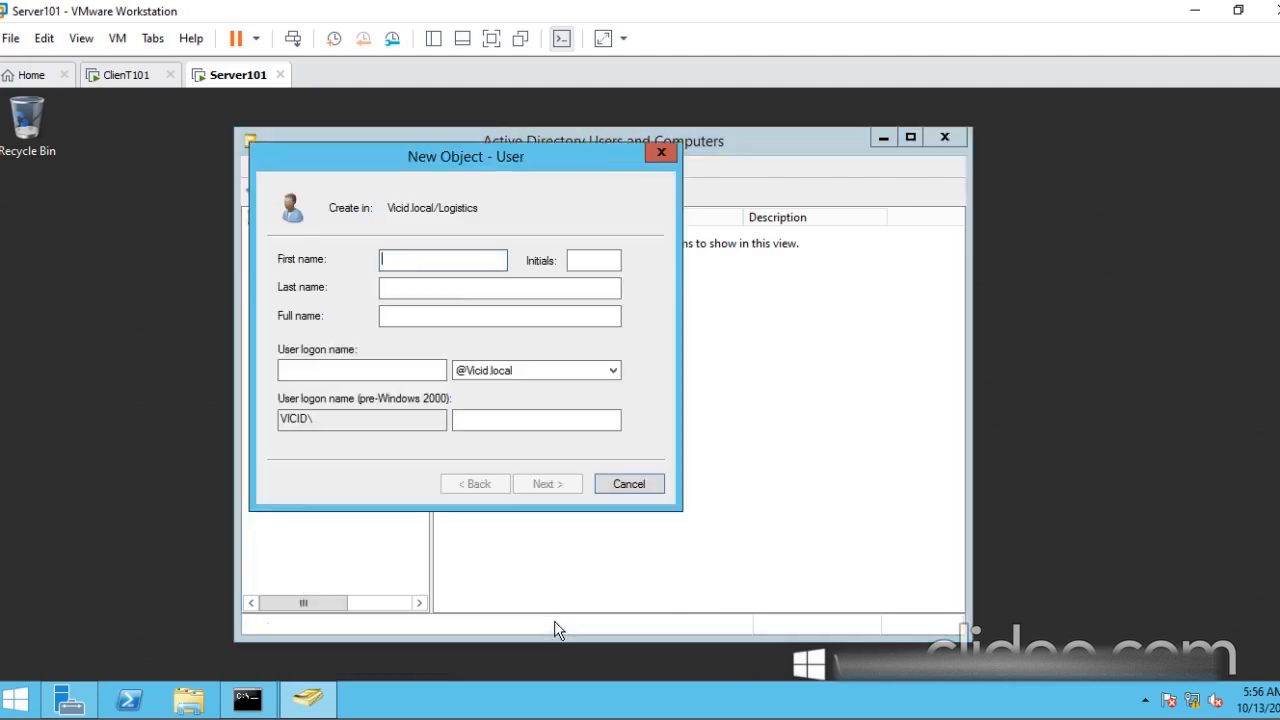
left_click_drag(441, 176, 685, 174)
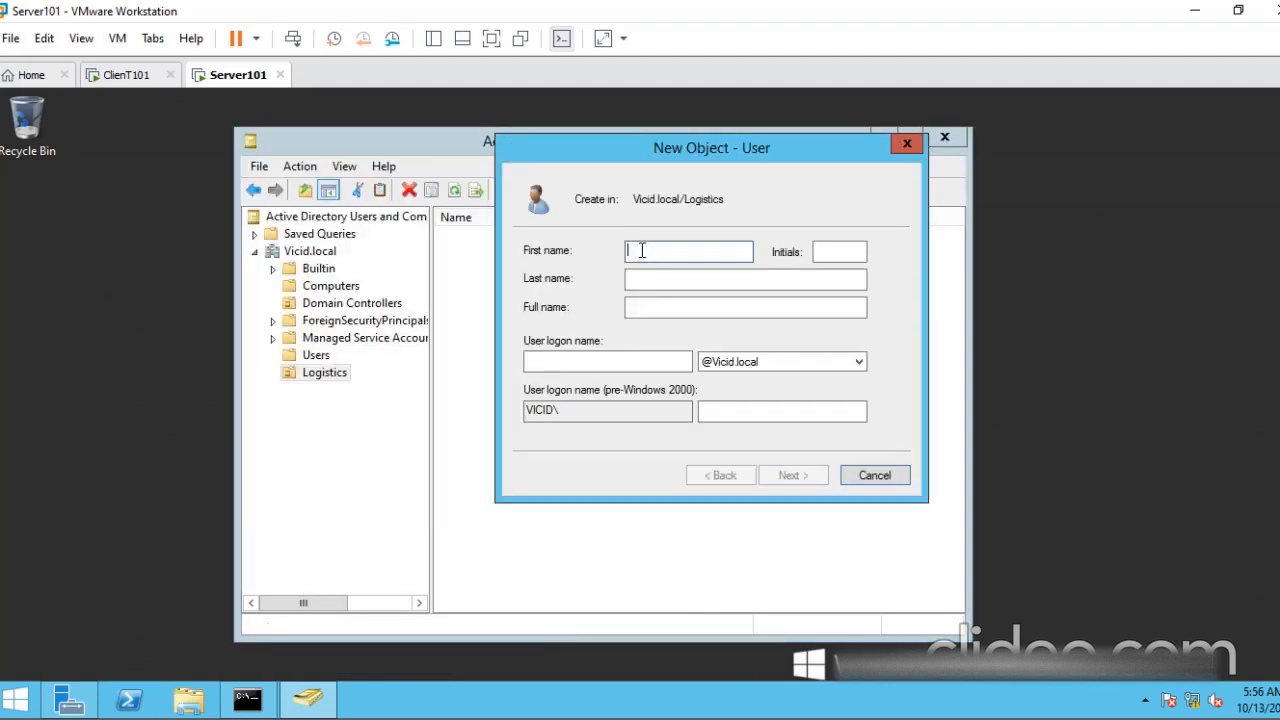
- Fill in the new user's first name, last name and logon name in the Vicid.local domain, and continue to the password settings
type("Michael")
key("Tab")
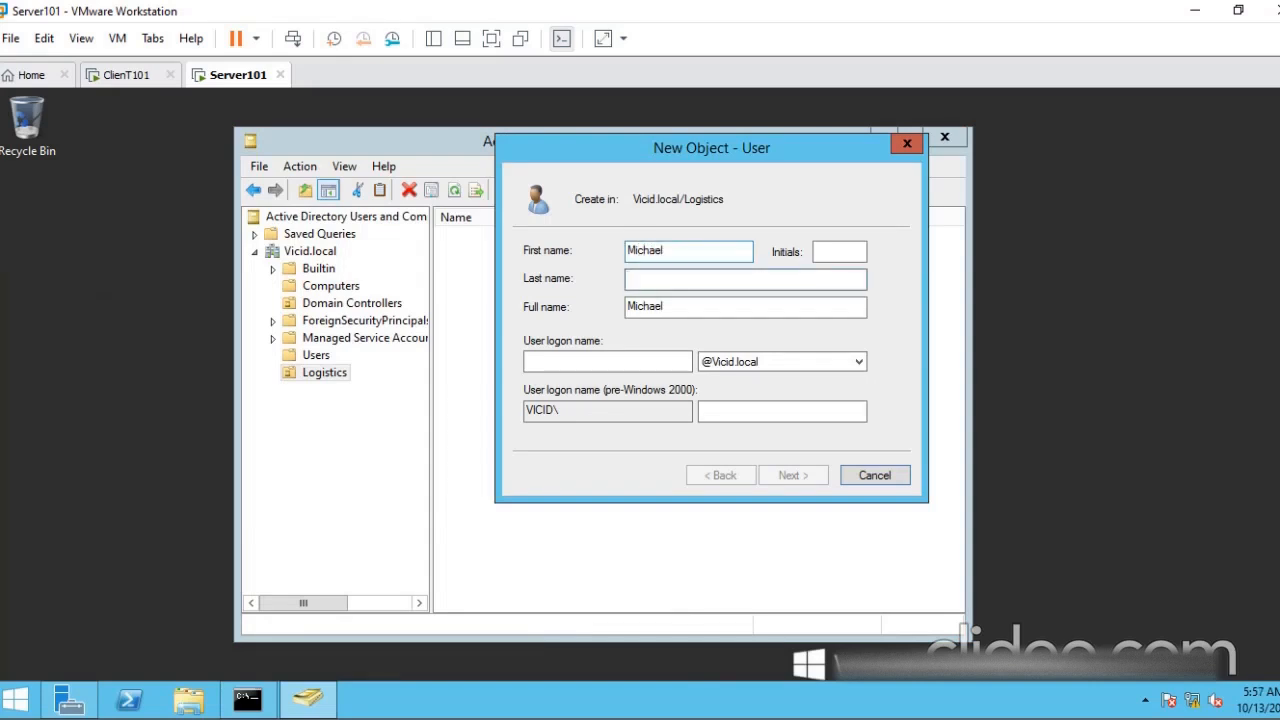
type("Scott")
key("Tab")
key("Tab")
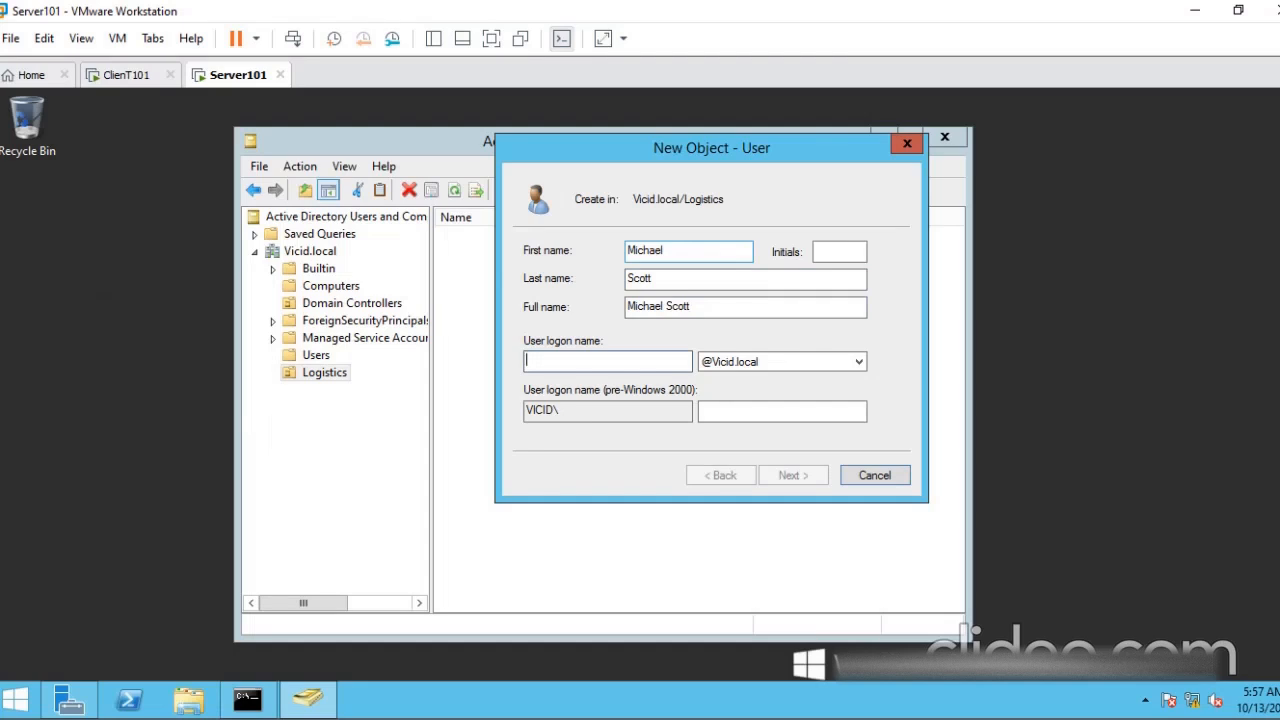
type("Michael")
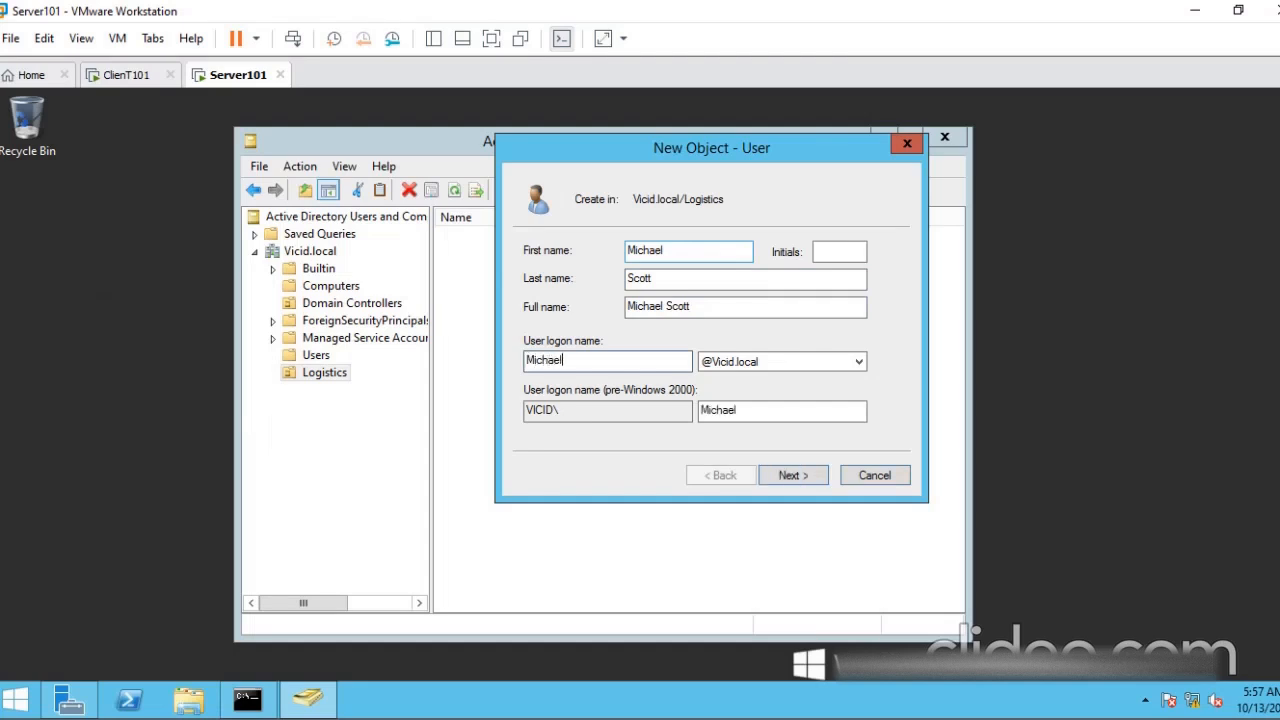
left_click(793, 476)
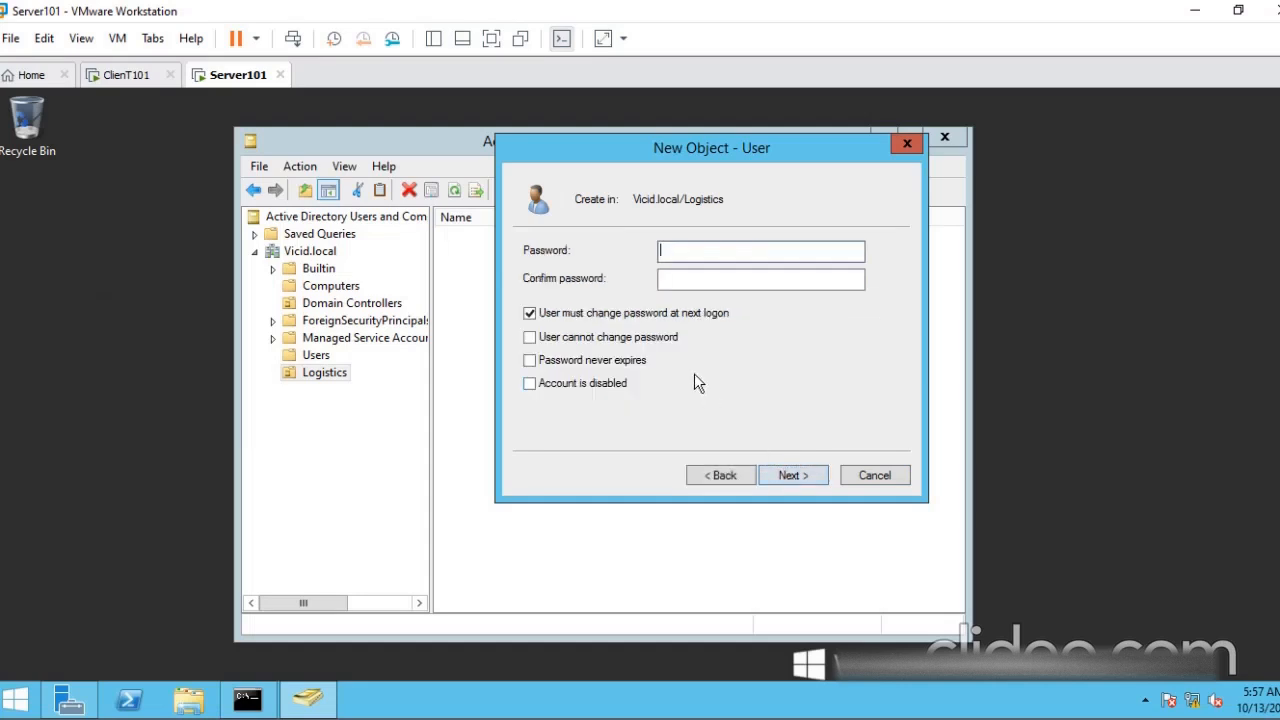
- Enter and confirm the new user's password, keep the required change at next logon, and finish creating the account in Logistics
left_click_drag(638, 162, 594, 163)
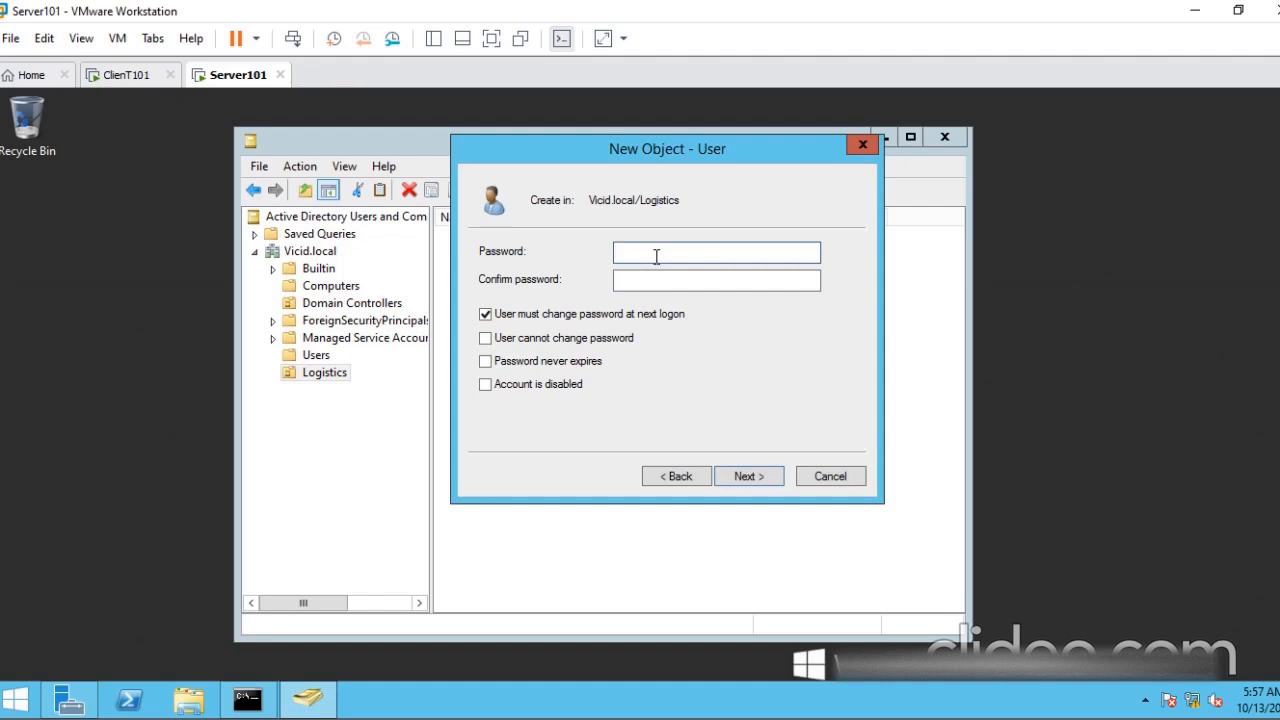
type("**********")
key("Tab")
type("**********")
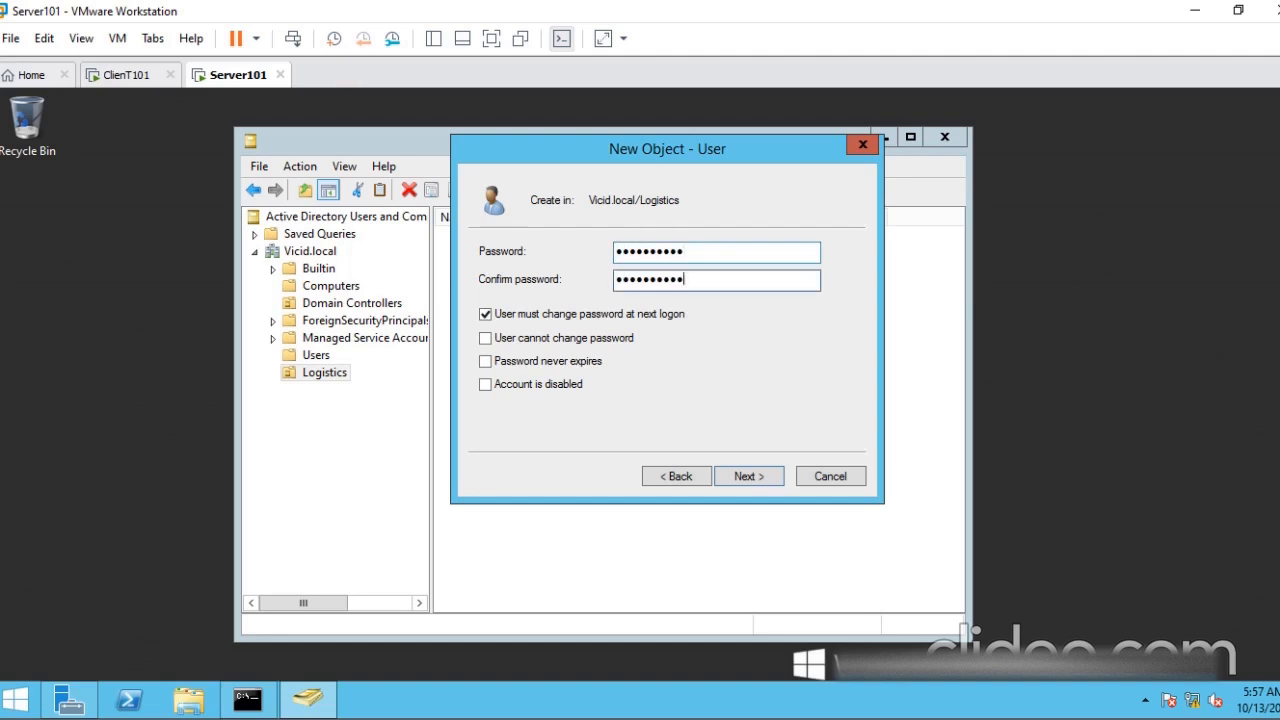
left_click_drag(621, 161, 630, 173)
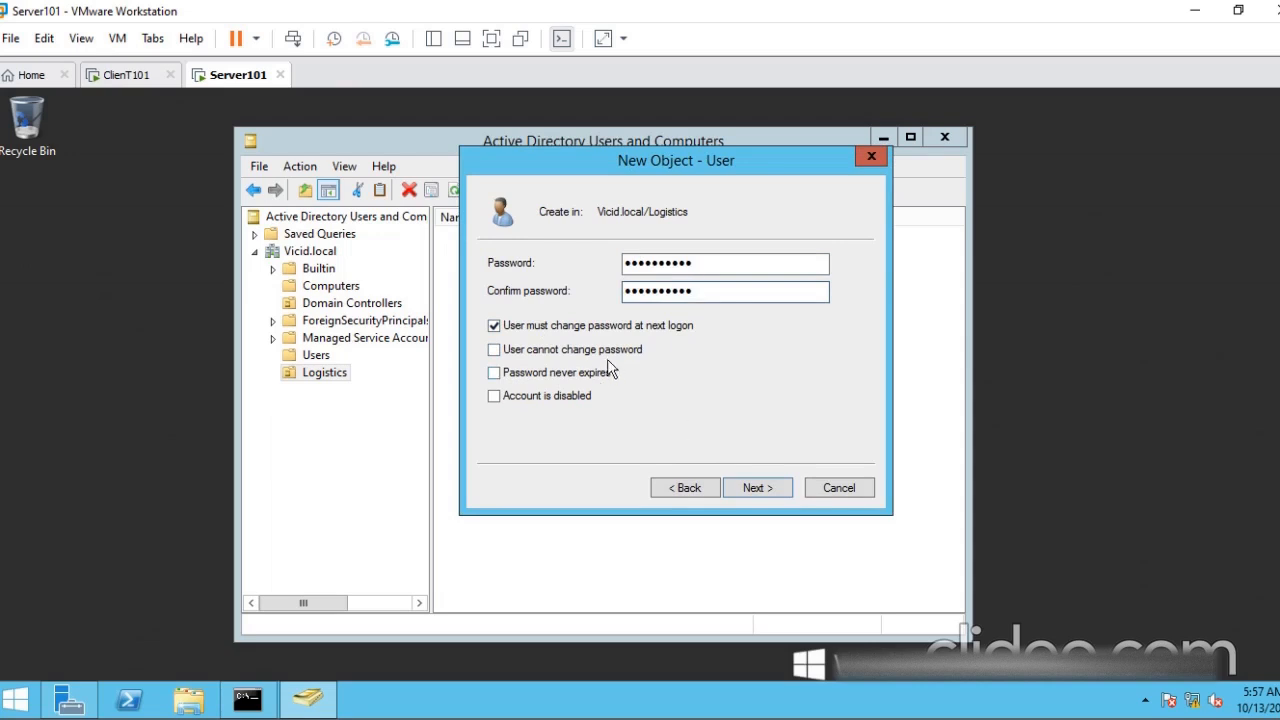
left_click(745, 489)
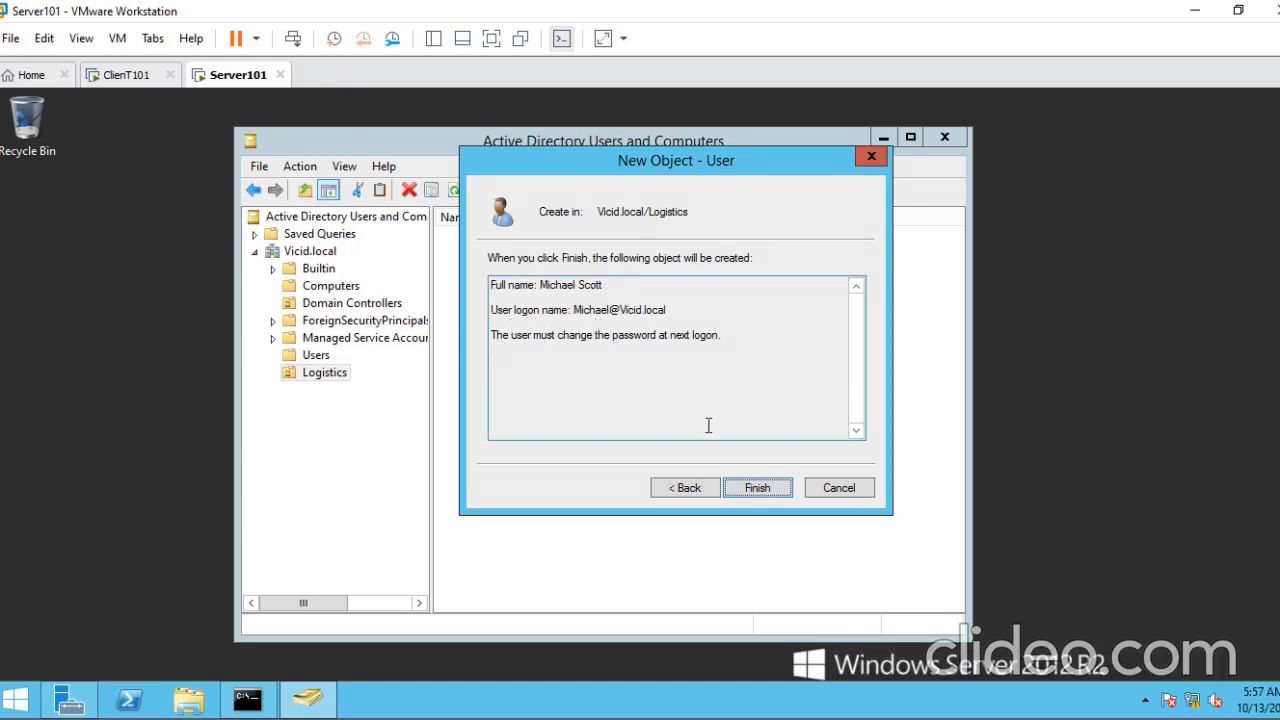
left_click(745, 487)
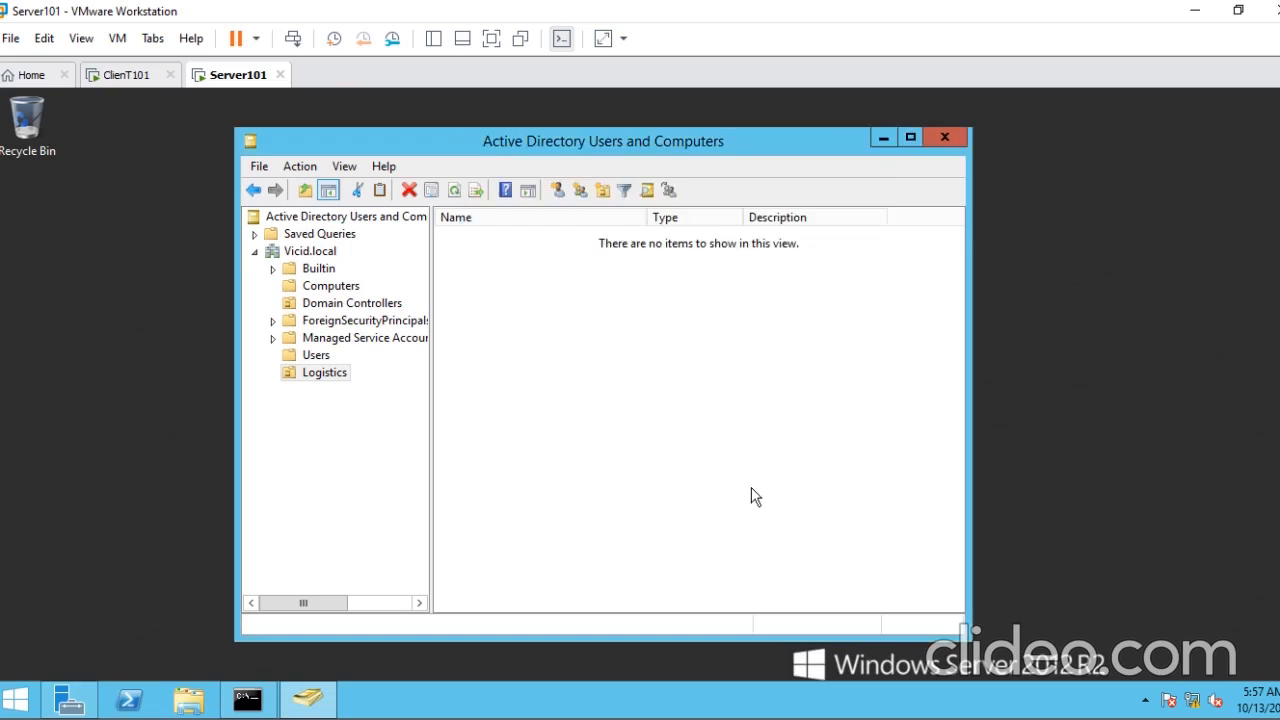
left_click(522, 437)
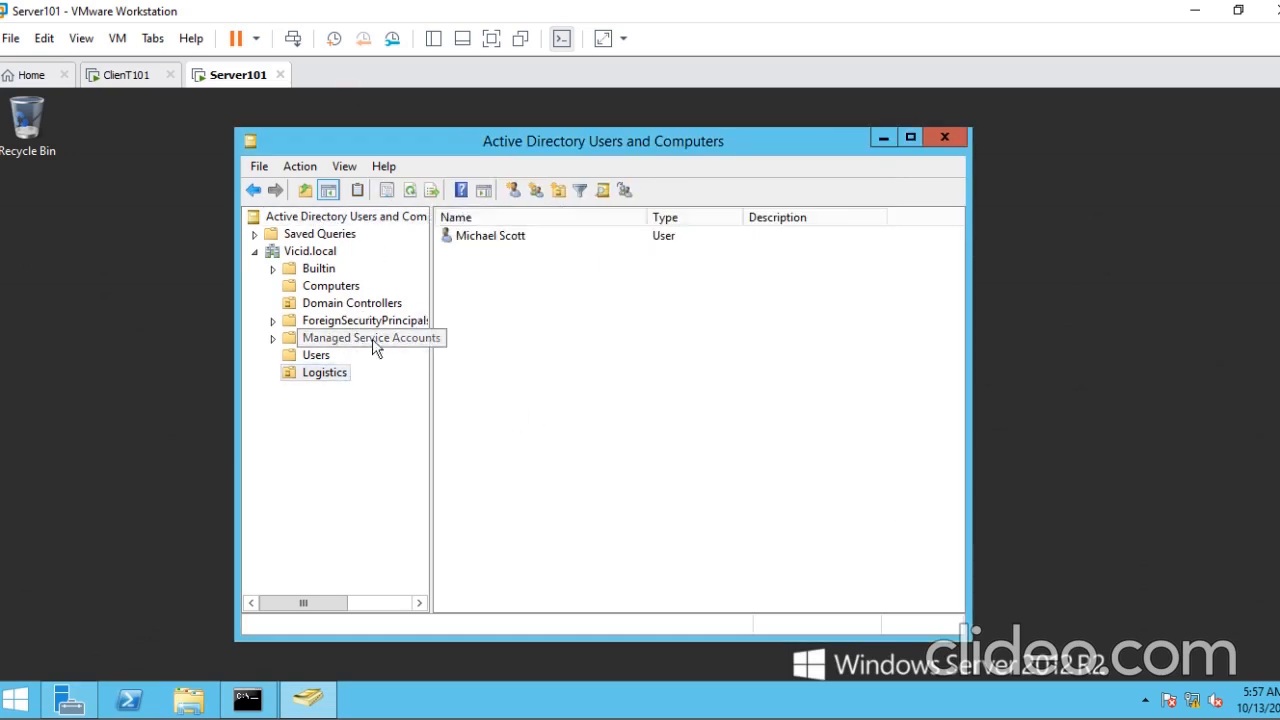
left_click(490, 238)
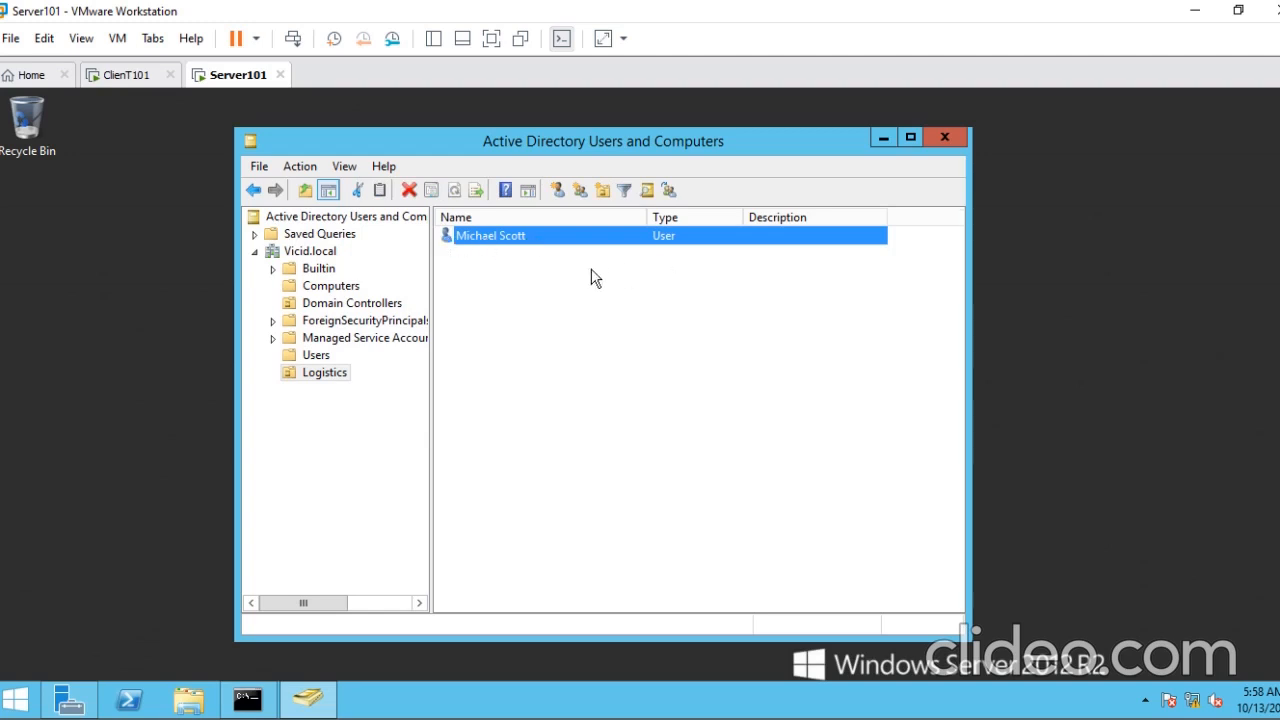
- Switch to ClienT101 and sign in as another user on the VICID domain with the new Logistics user's logon name and password
left_click(118, 83)
left_click(413, 316)
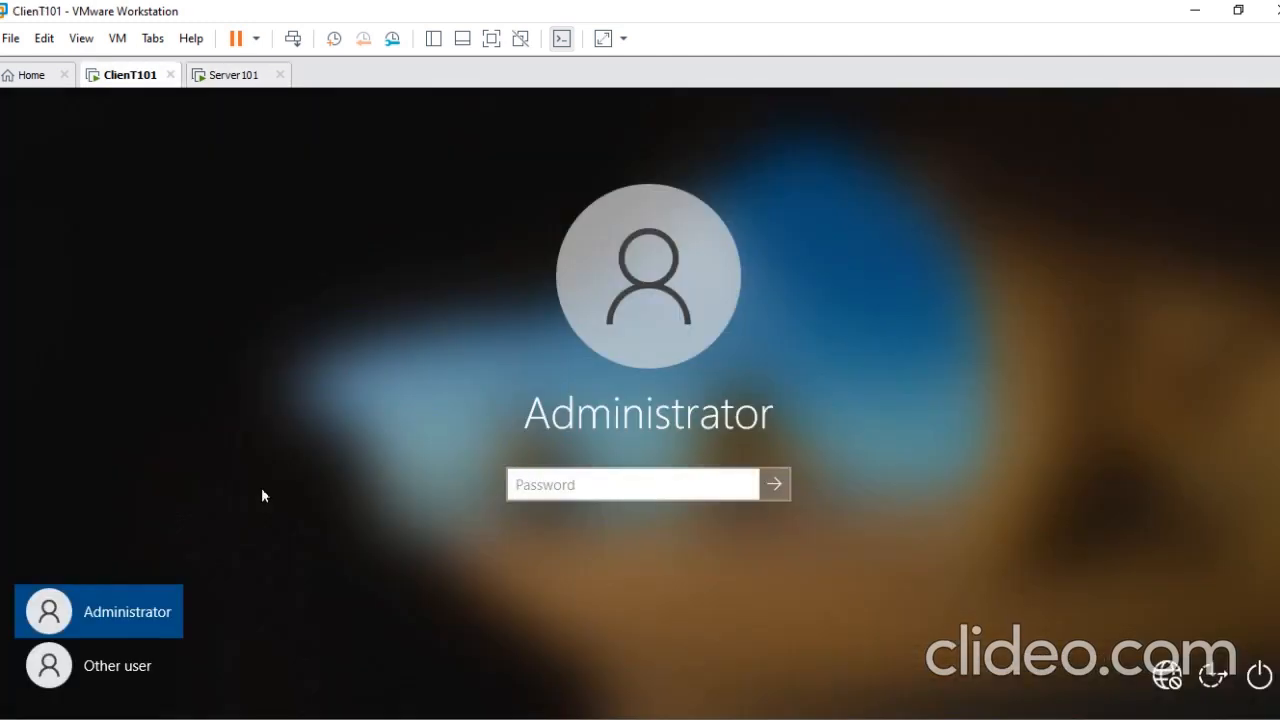
left_click(137, 668)
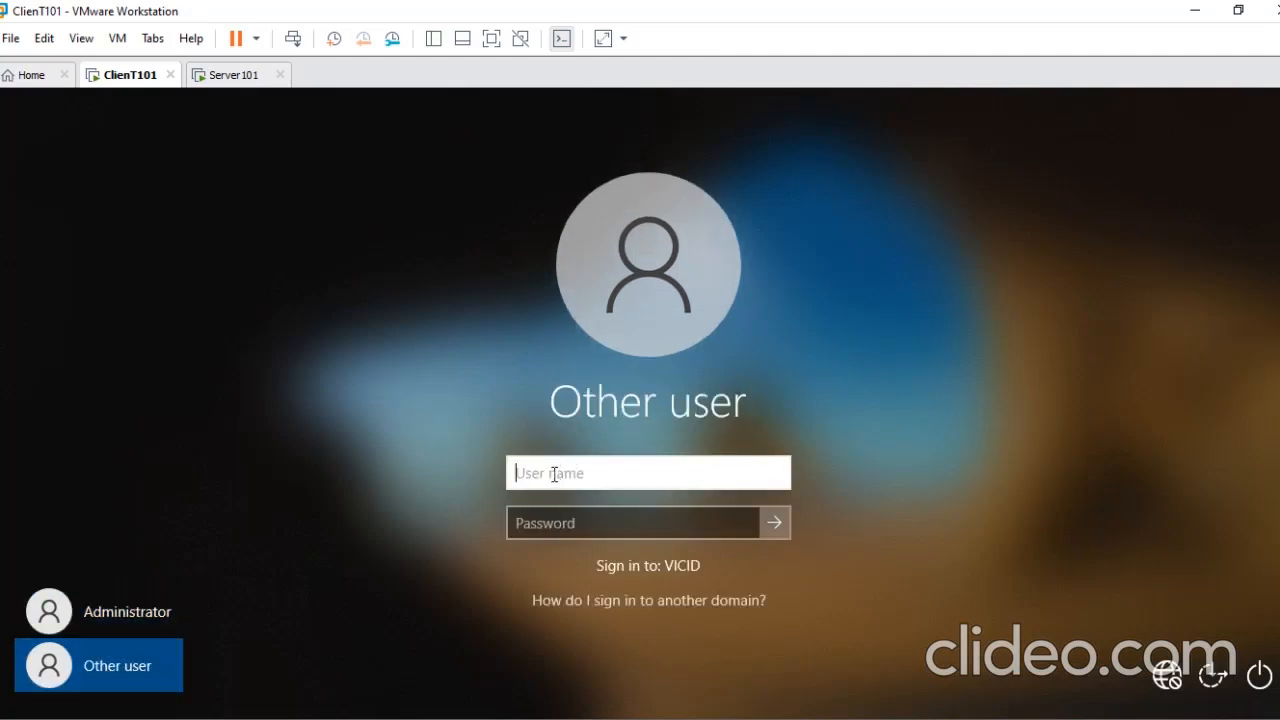
type("michael")
key("Tab")
type("*******")
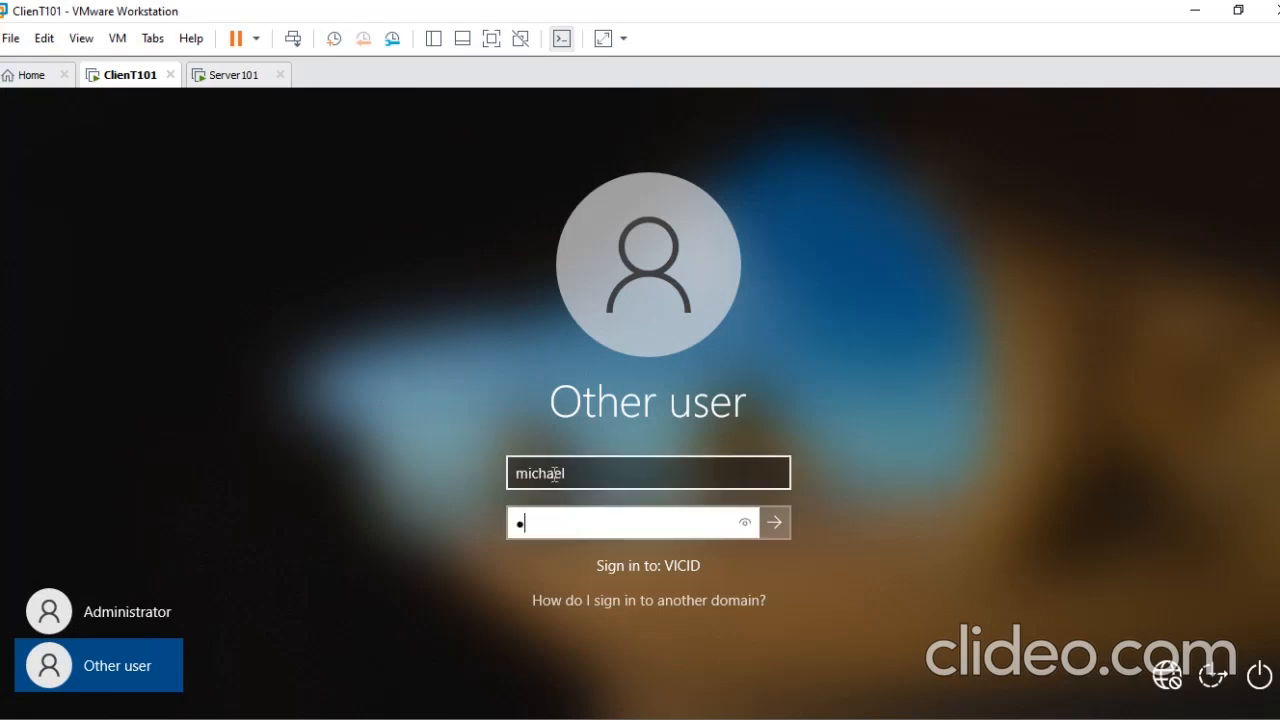
type("***")
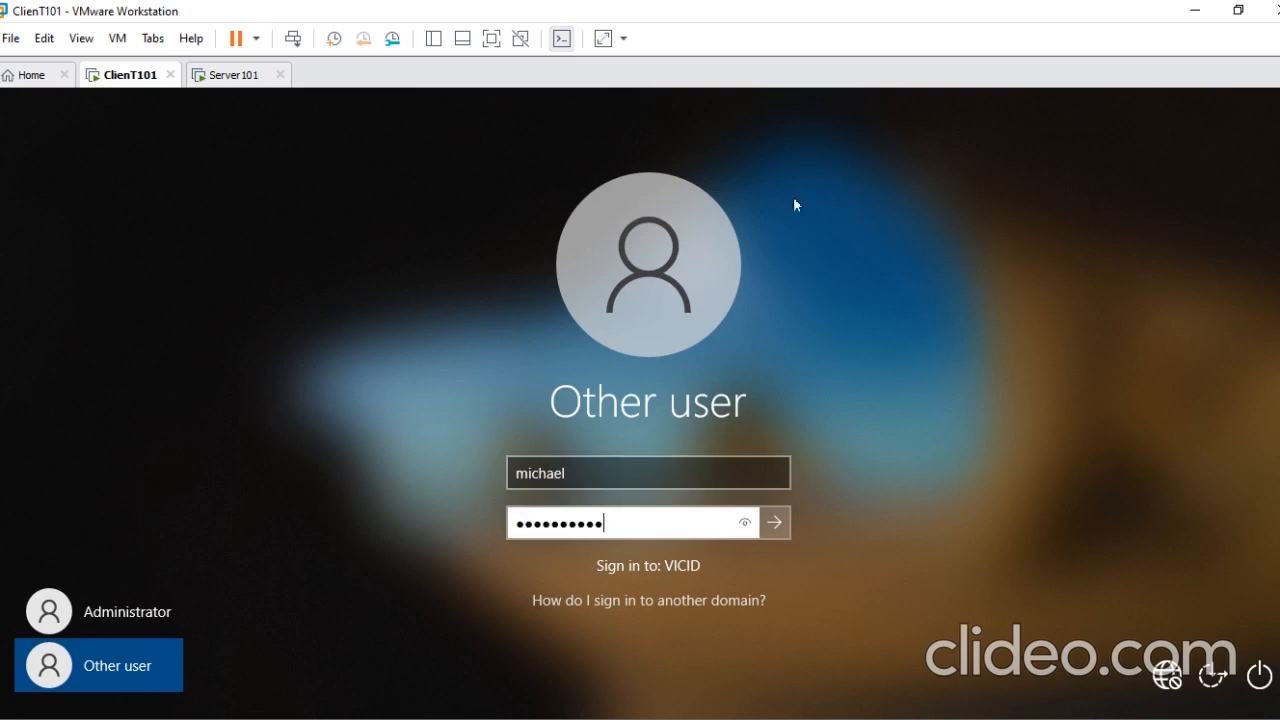
left_click(744, 527)
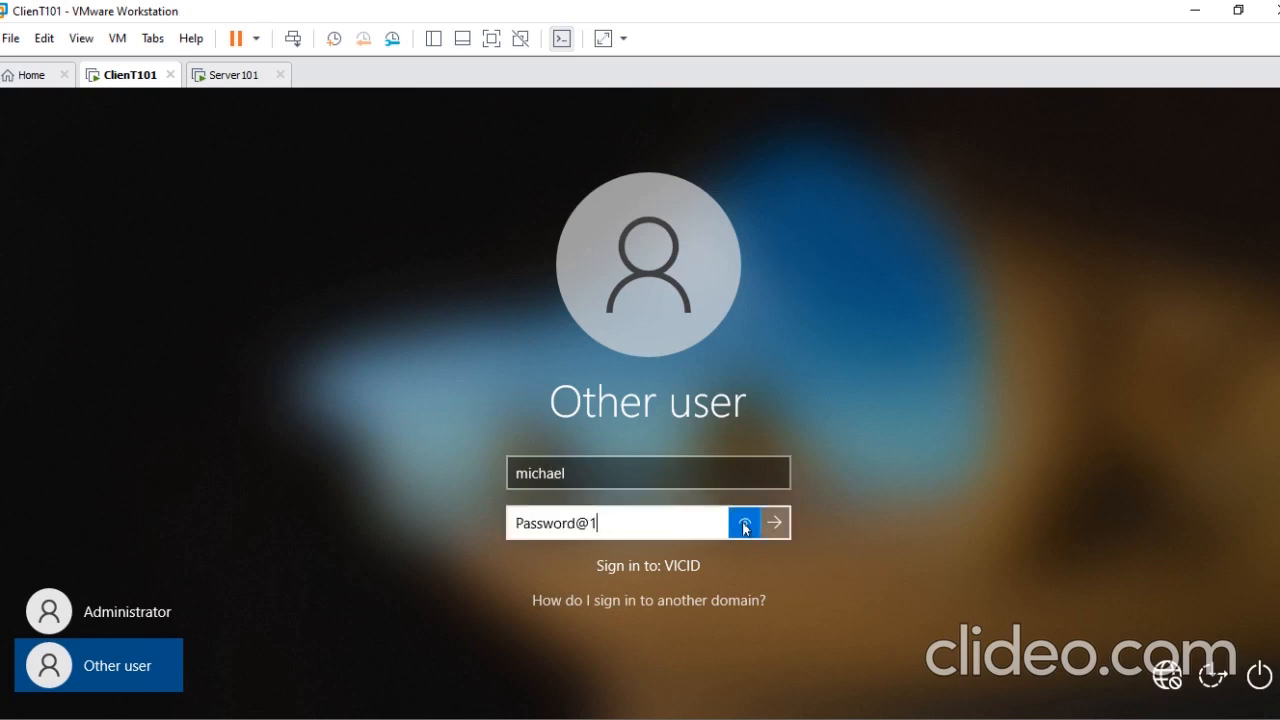
left_click(778, 524)
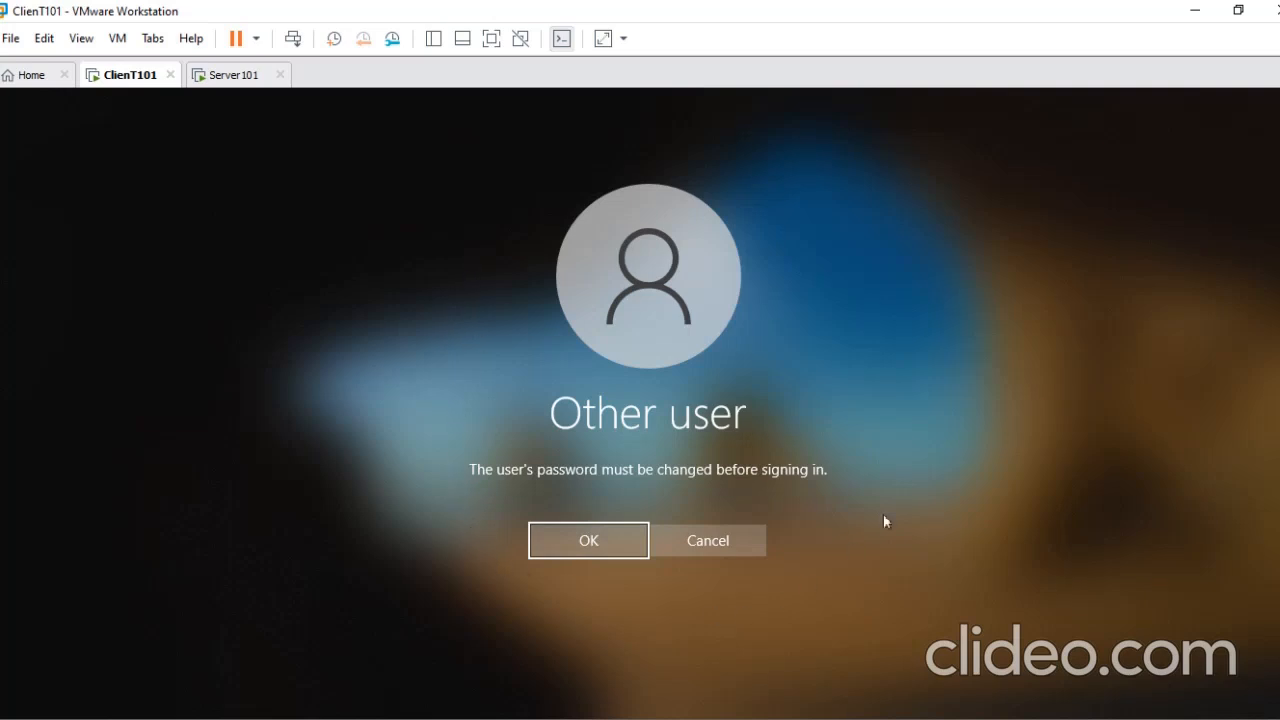
- Accept the required password change and try to submit a new password for the user
key("Return")
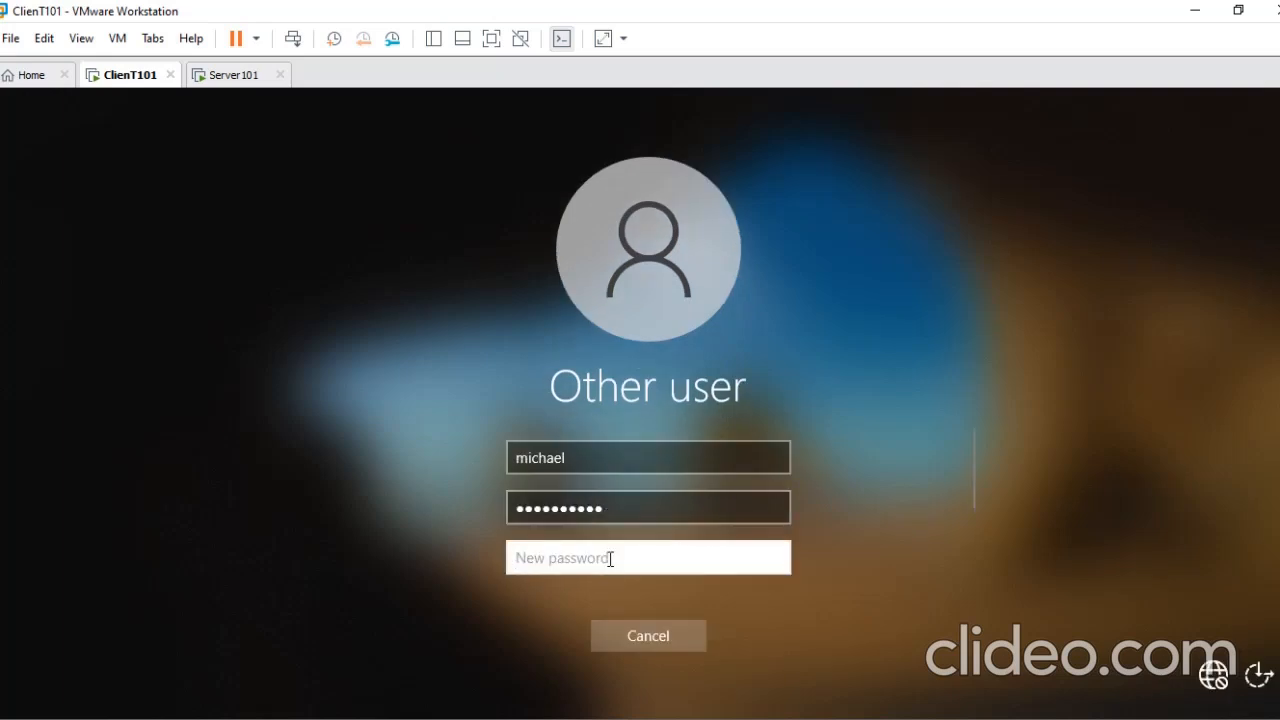
type("*******")
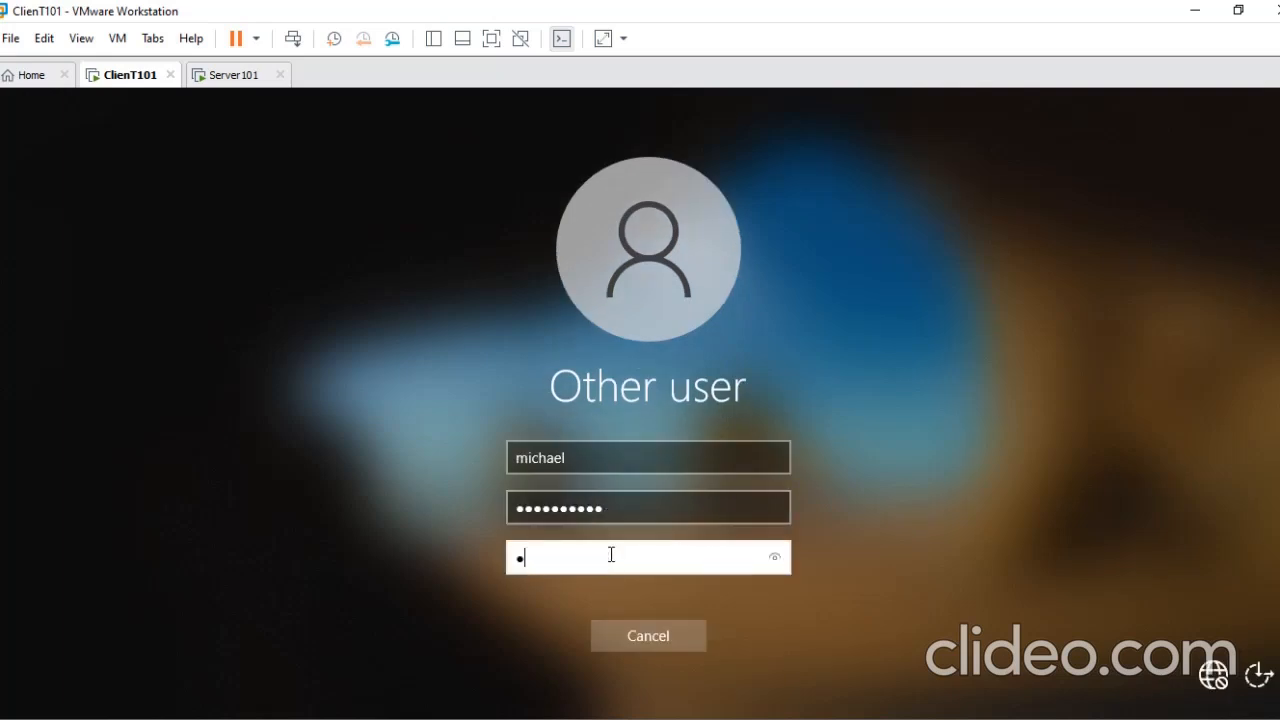
type("****")
key("Return")
- Re-enter the current password, enter and confirm the new password, submit the change and continue signing in on ClienT101
type("**********")
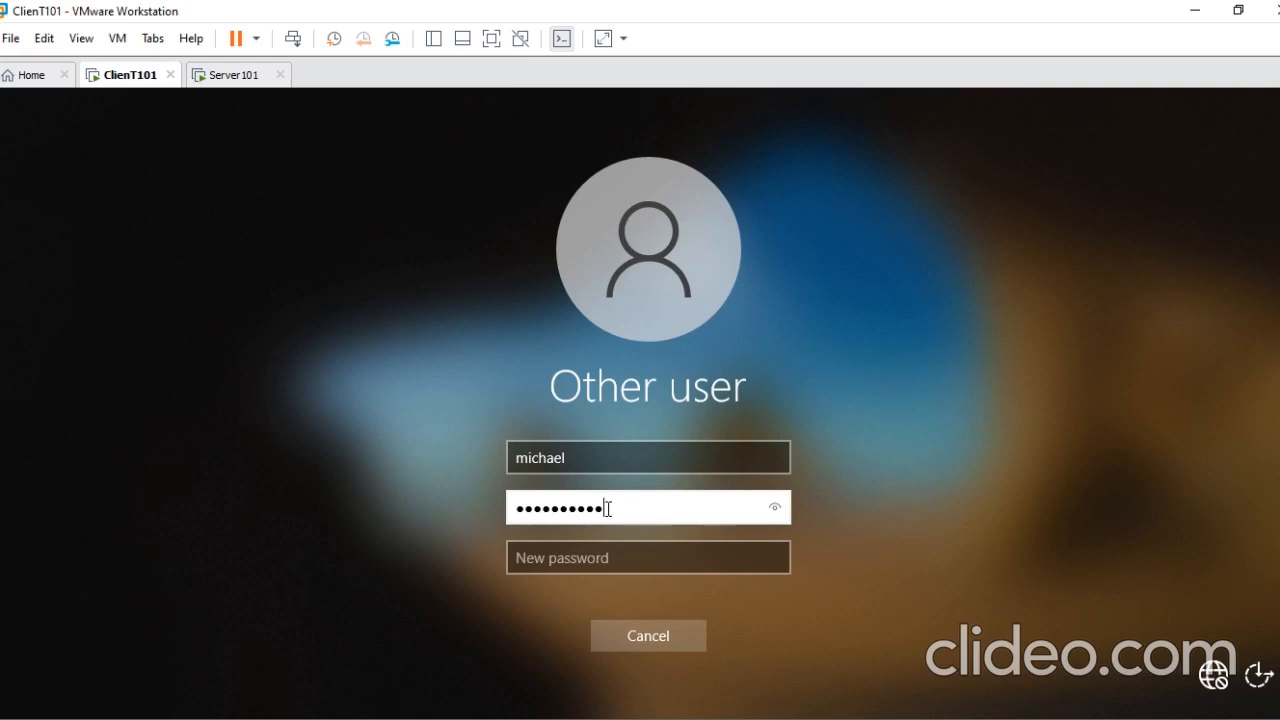
key("Tab")
type("****")
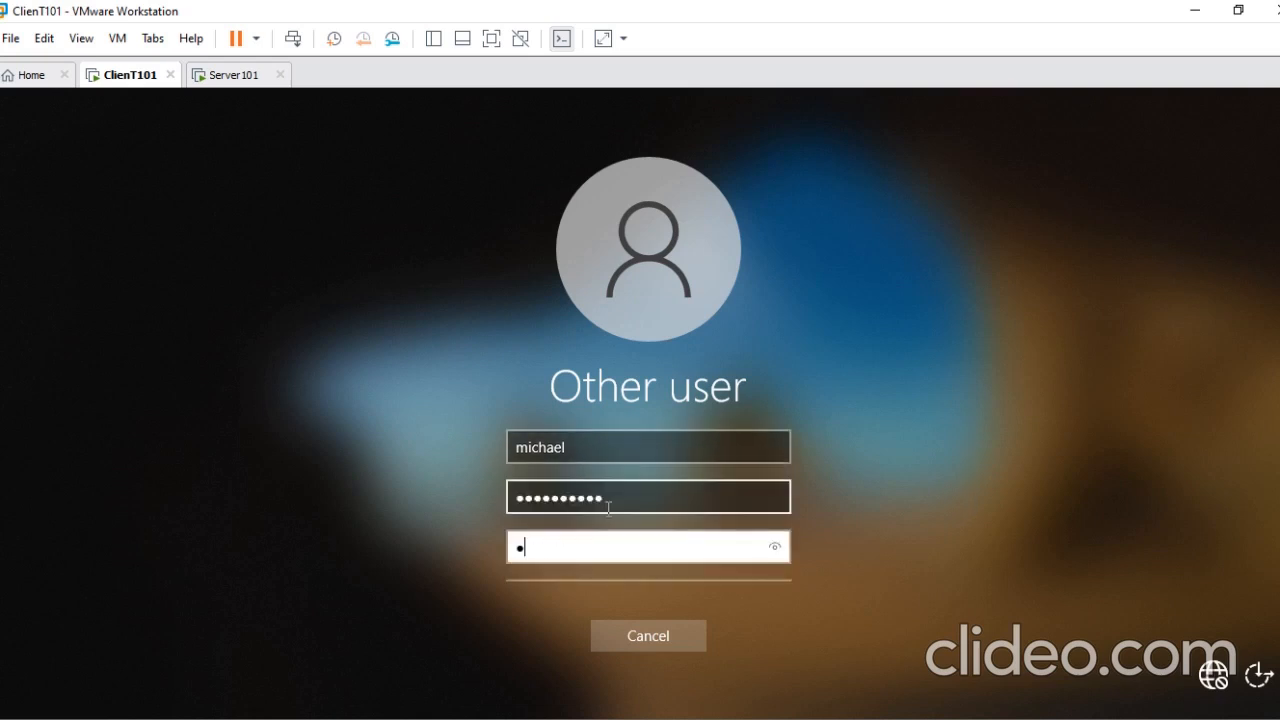
type("*******")
key("Tab")
type("******")
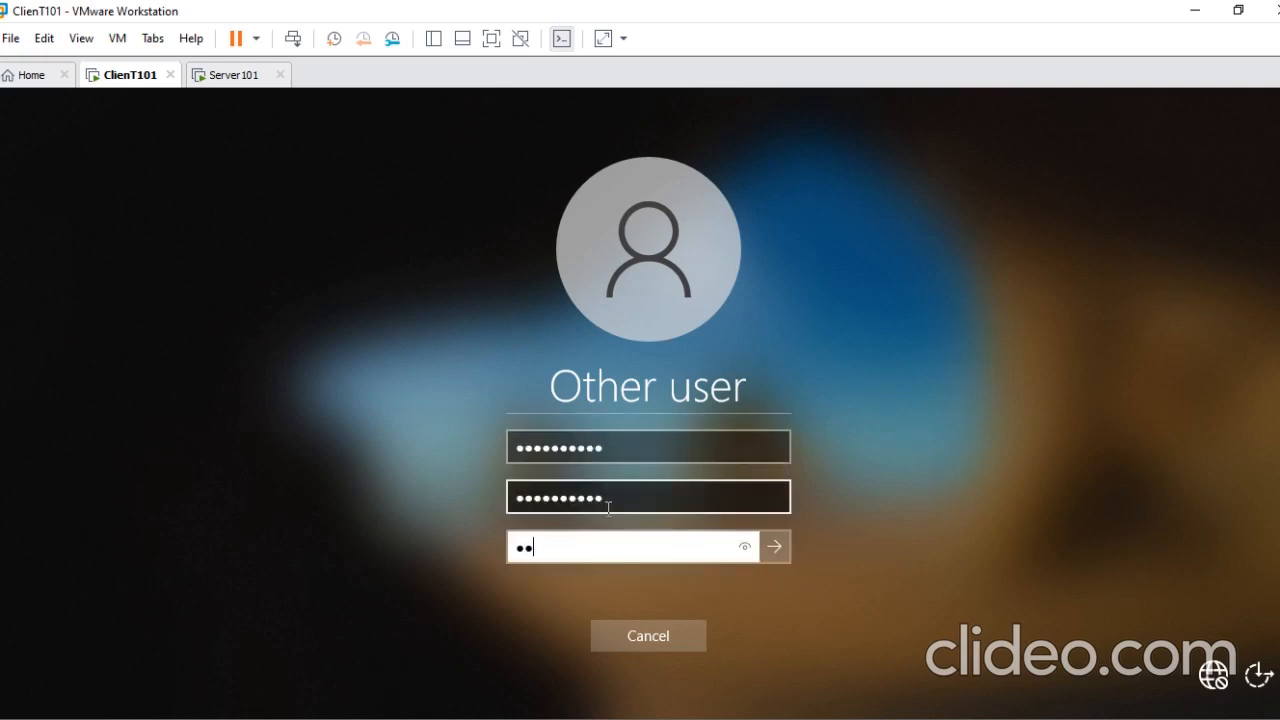
type("*****")
left_click(777, 550)
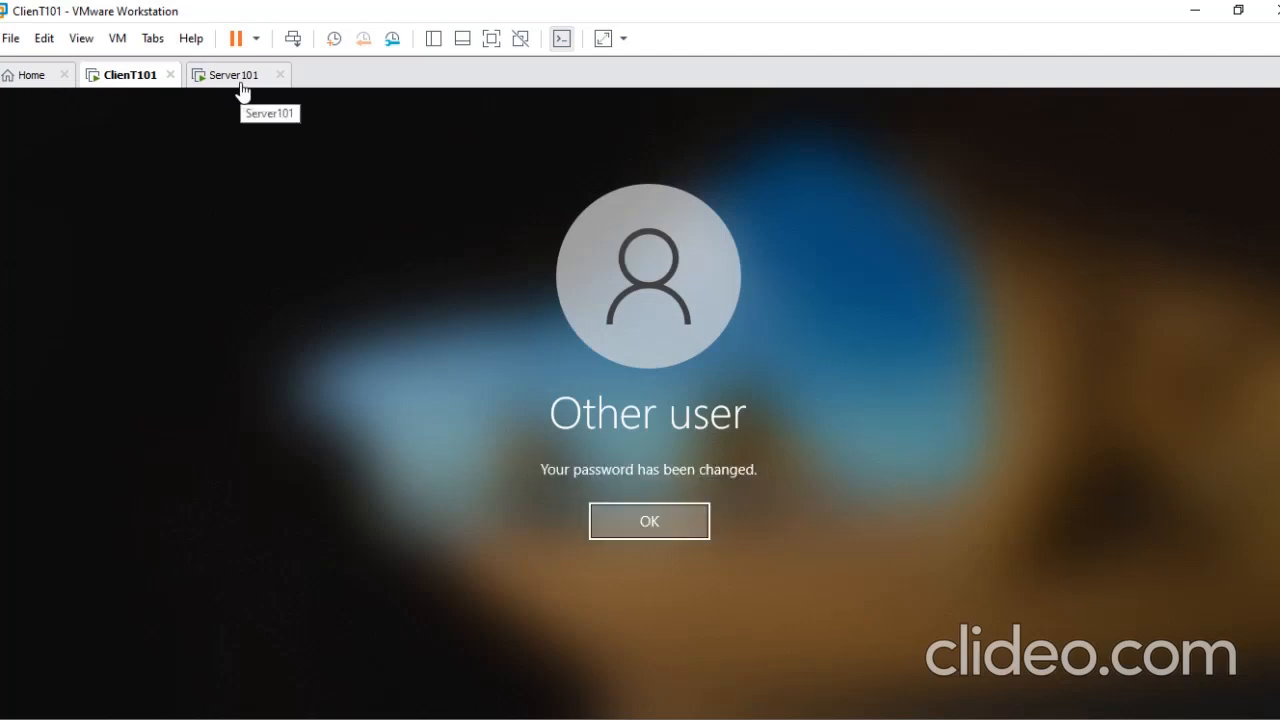
left_click(650, 522)
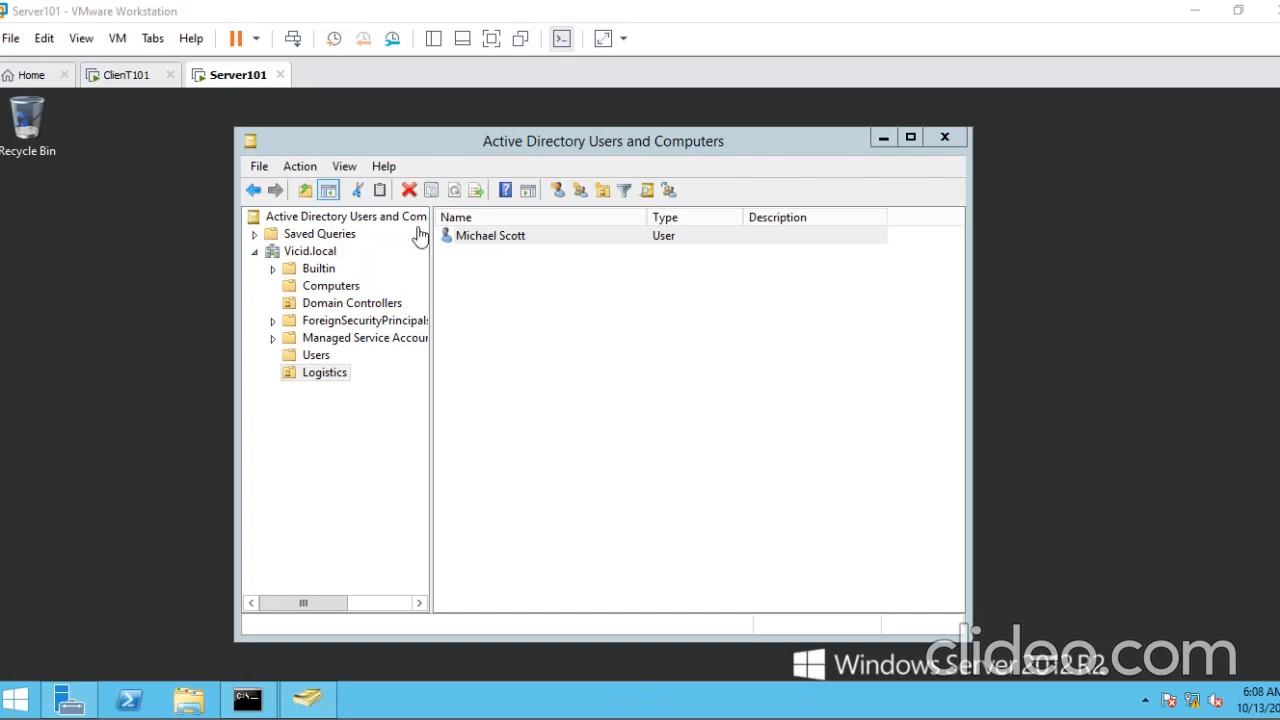
left_click(411, 140)
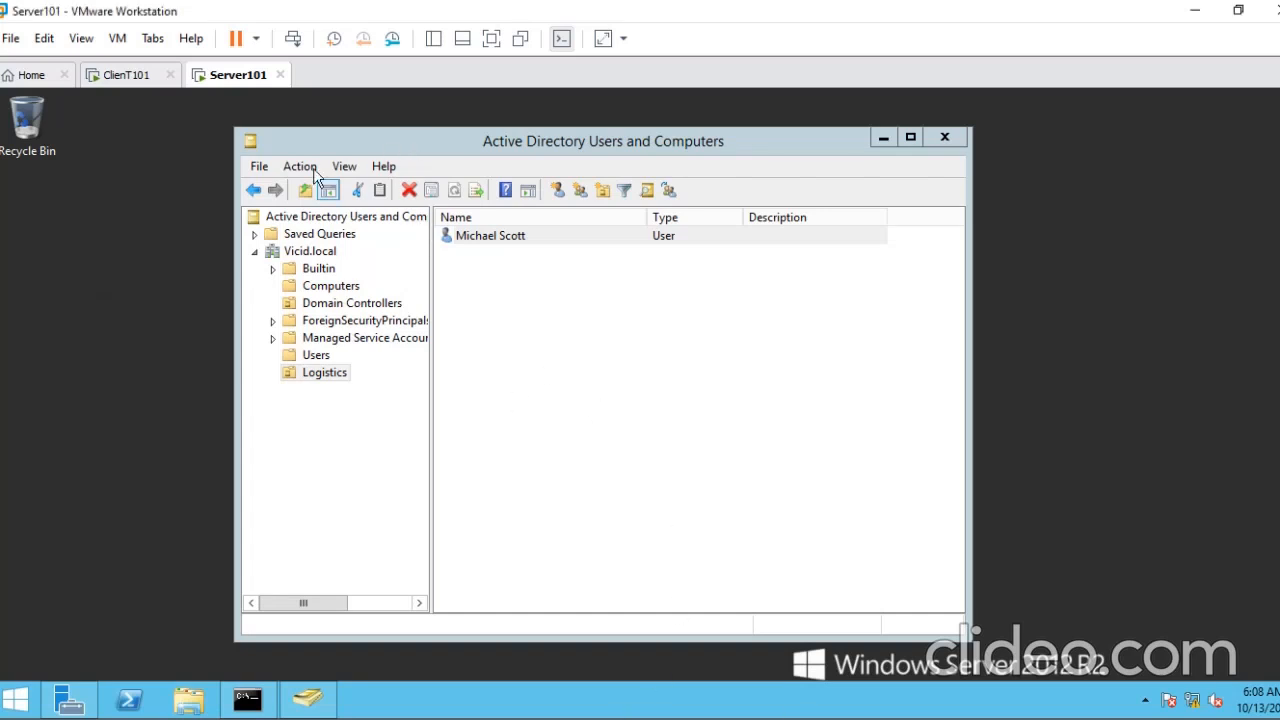
right_click(175, 186)
left_click(186, 242)
left_click(62, 702)
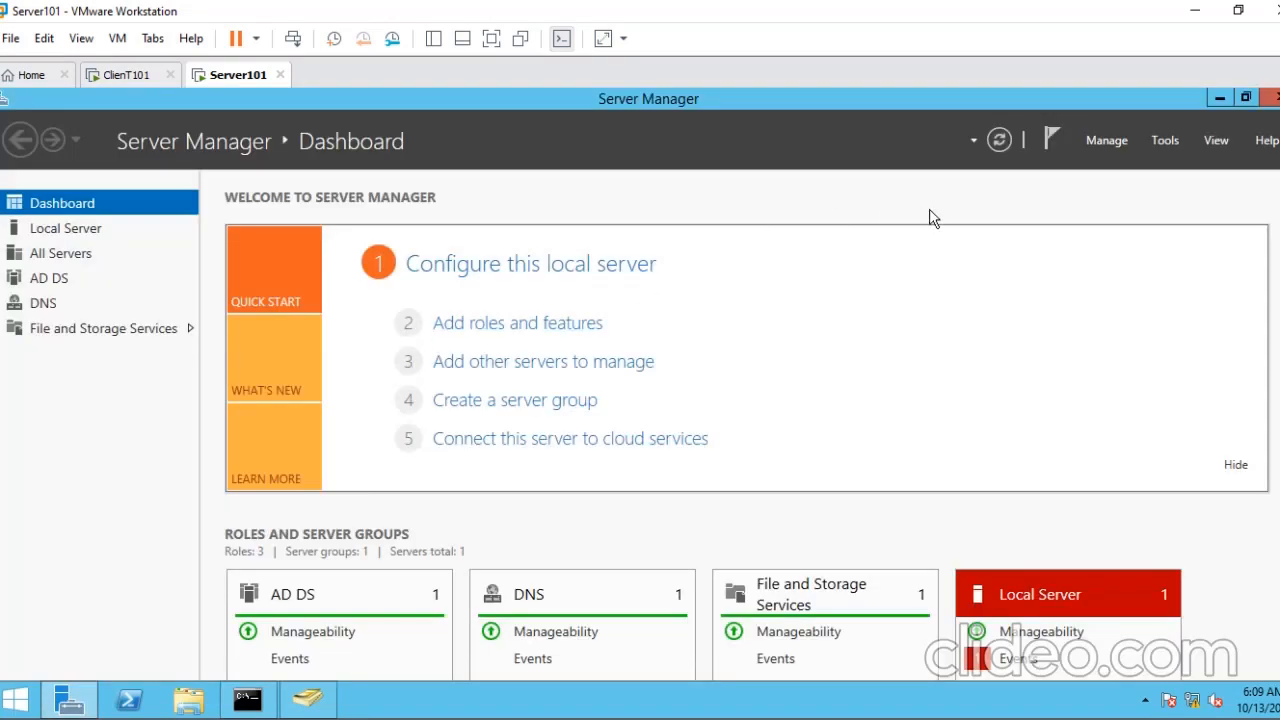
left_click(1108, 145)
left_click(1009, 196)
left_click(1216, 97)
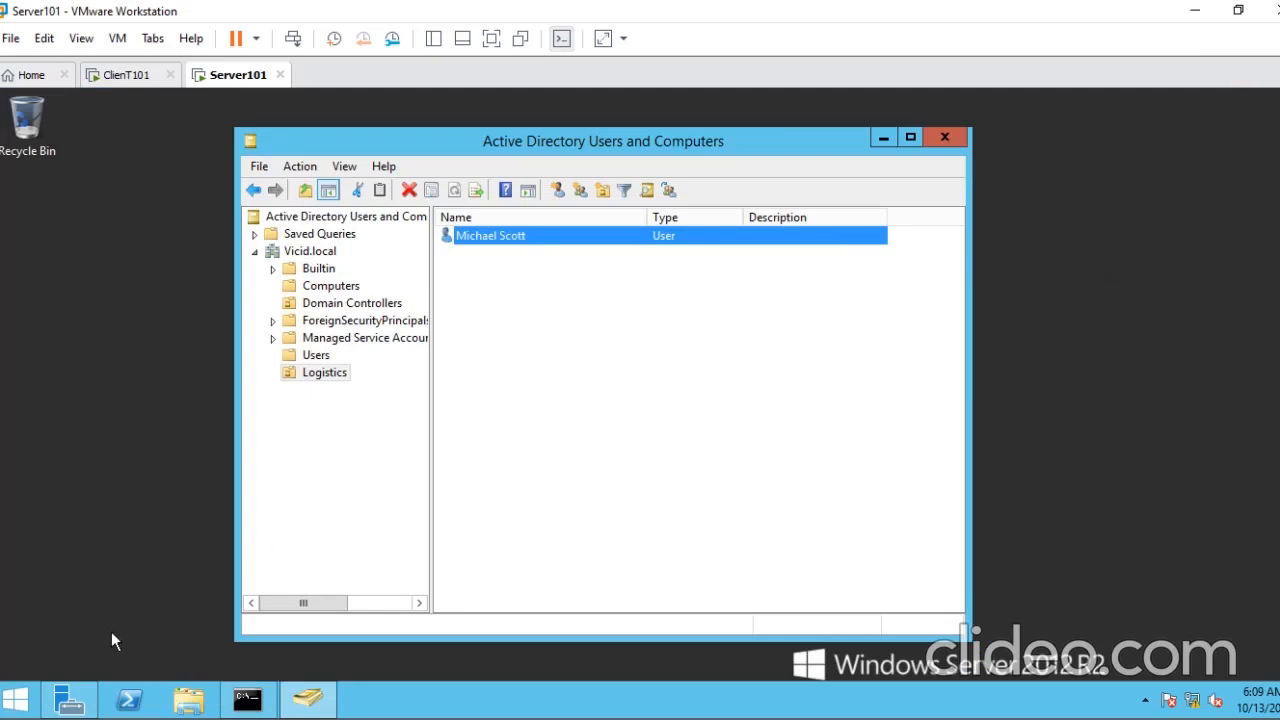
- Open Group Policy Management on Server101
left_click(70, 700)
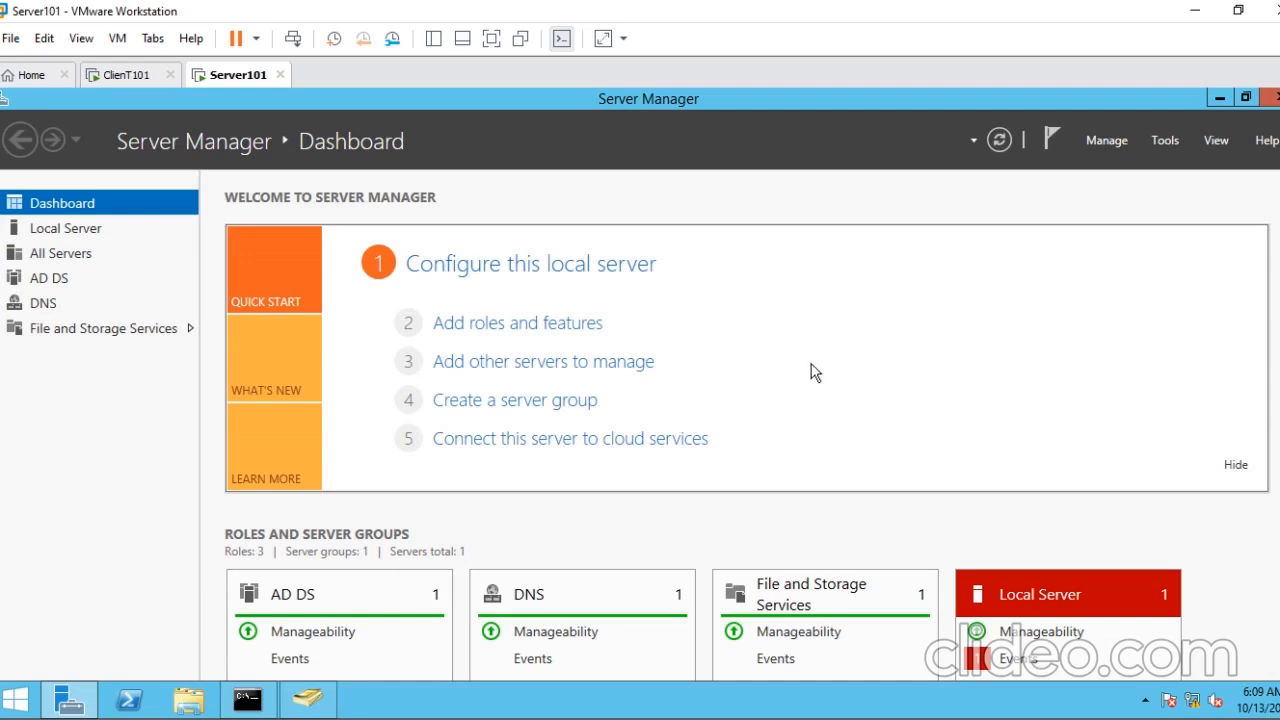
left_click(1166, 141)
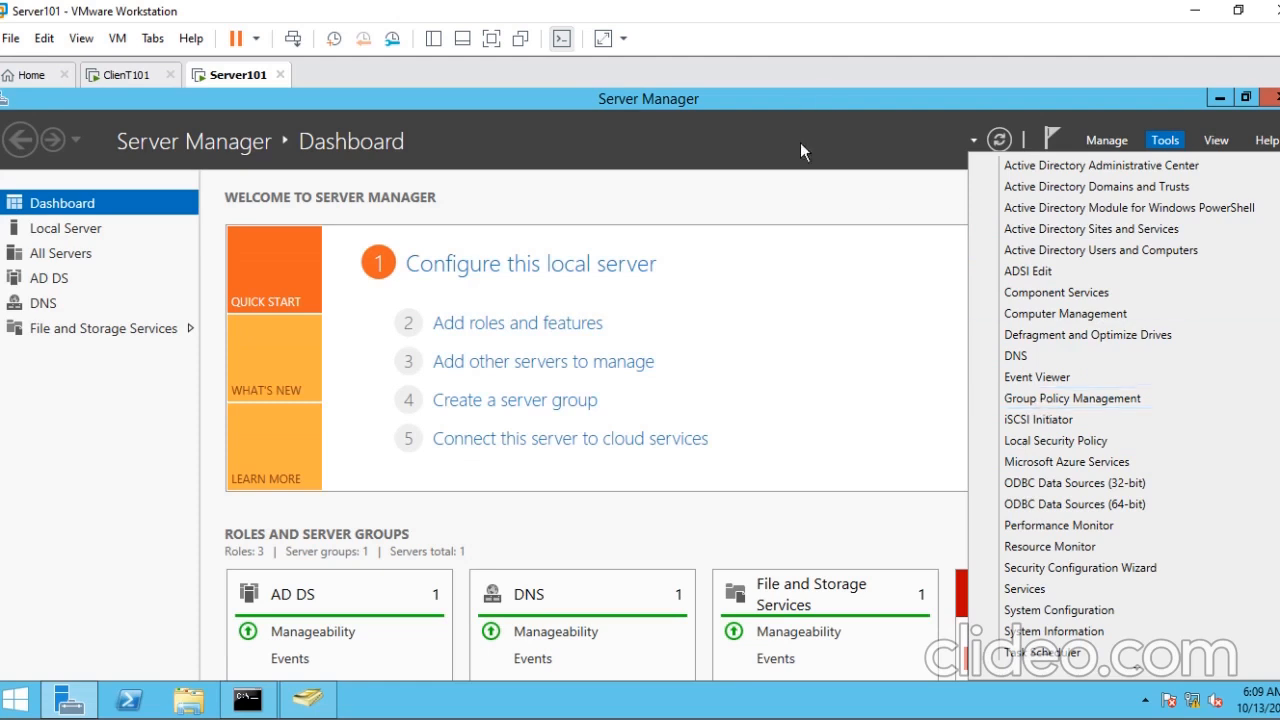
left_click(831, 195)
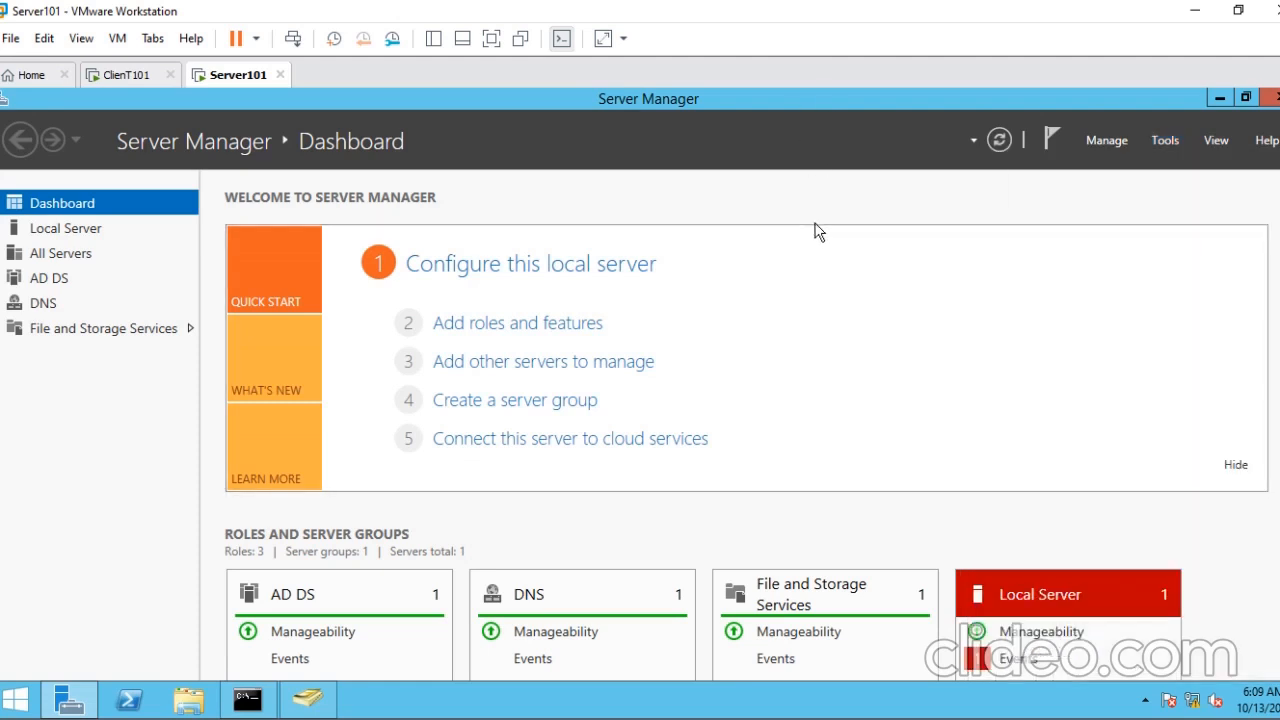
left_click(20, 704)
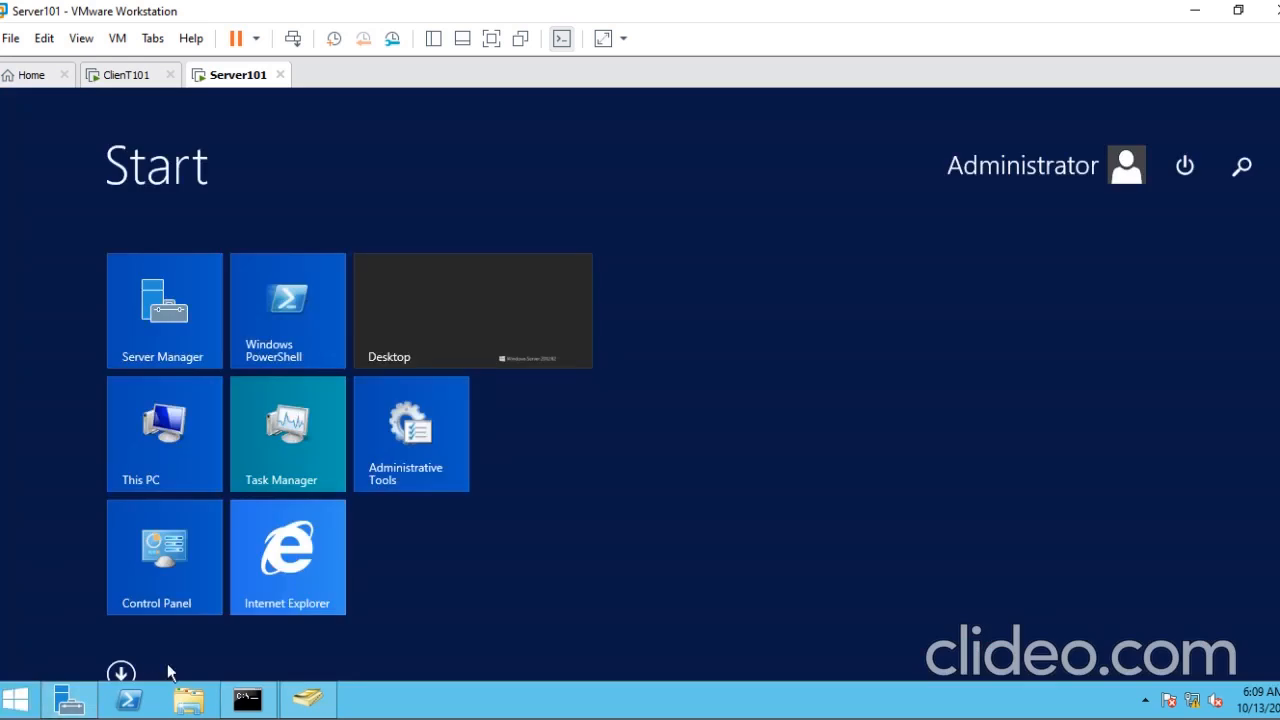
left_click(121, 674)
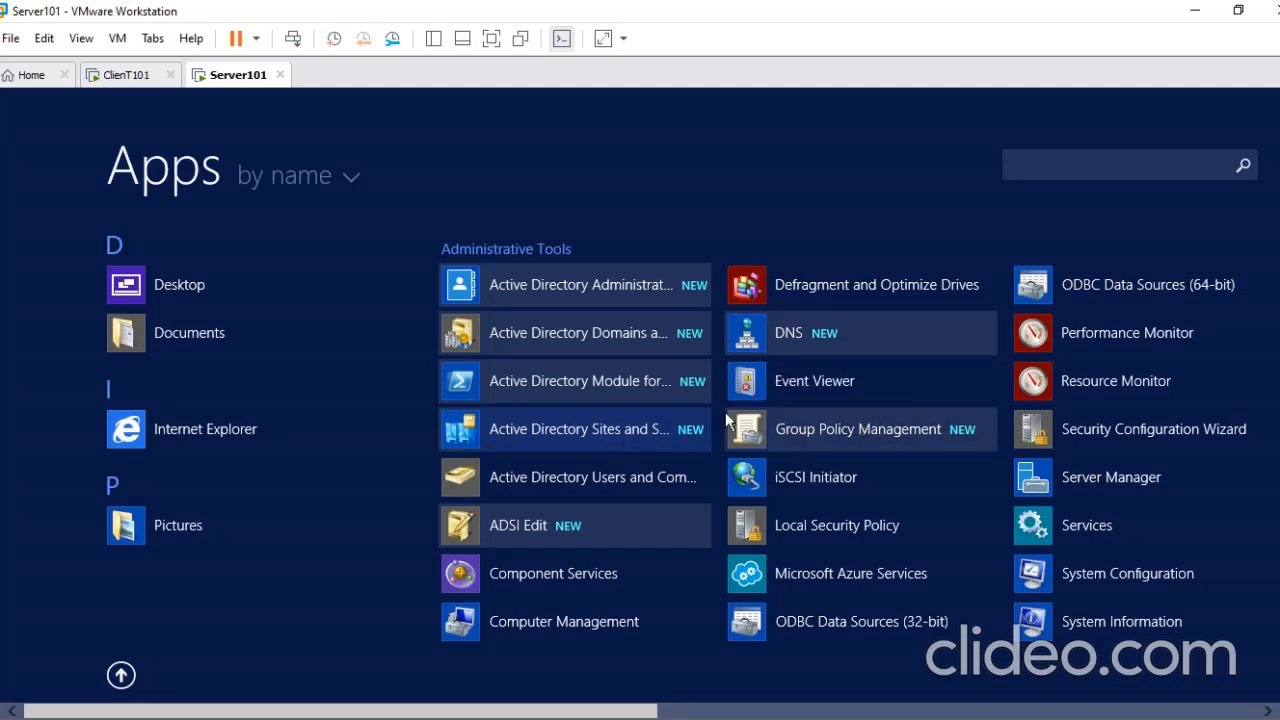
left_click(869, 429)
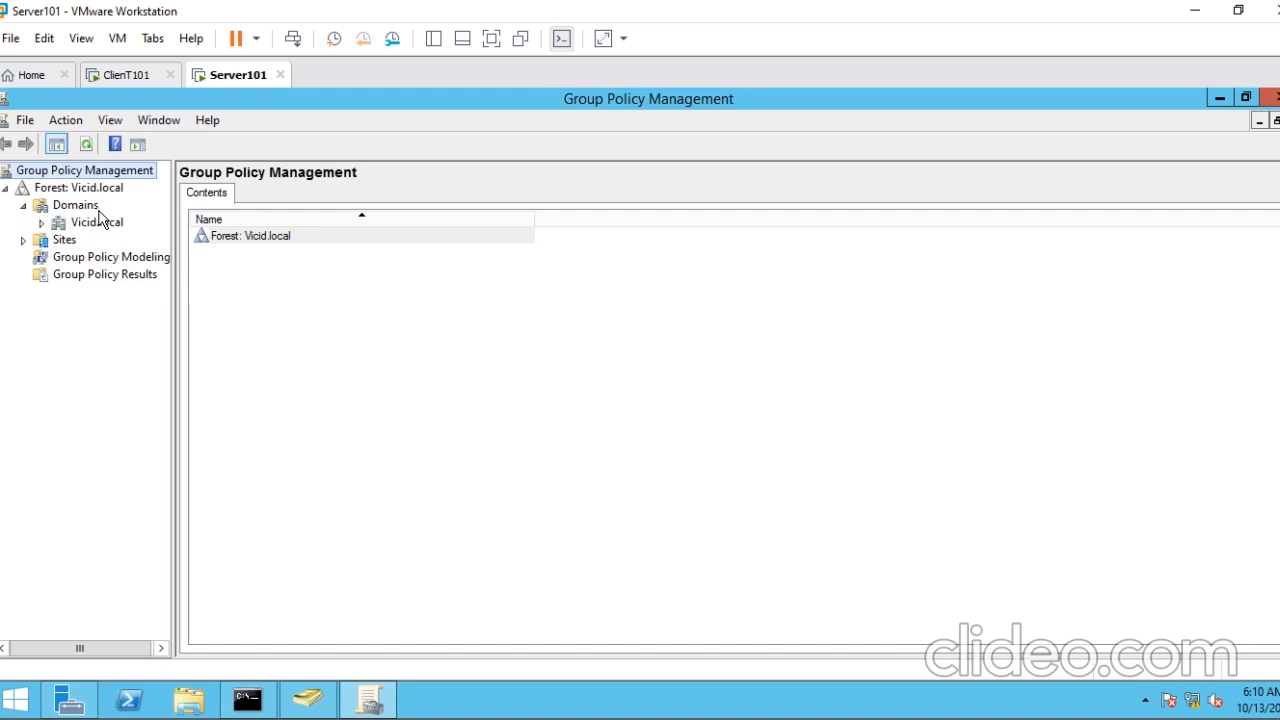
- Check the signed-in desktop on ClienT101 and return to Group Policy Management on Server101
left_click(127, 76)
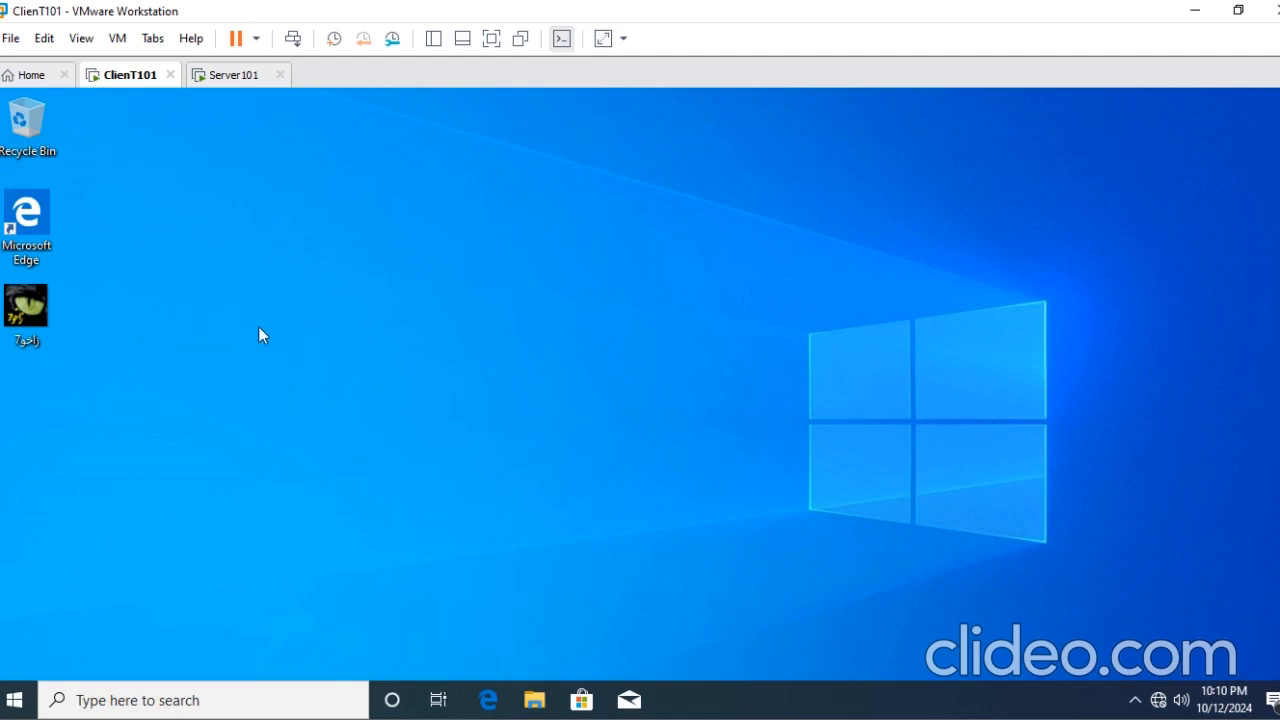
left_click(222, 80)
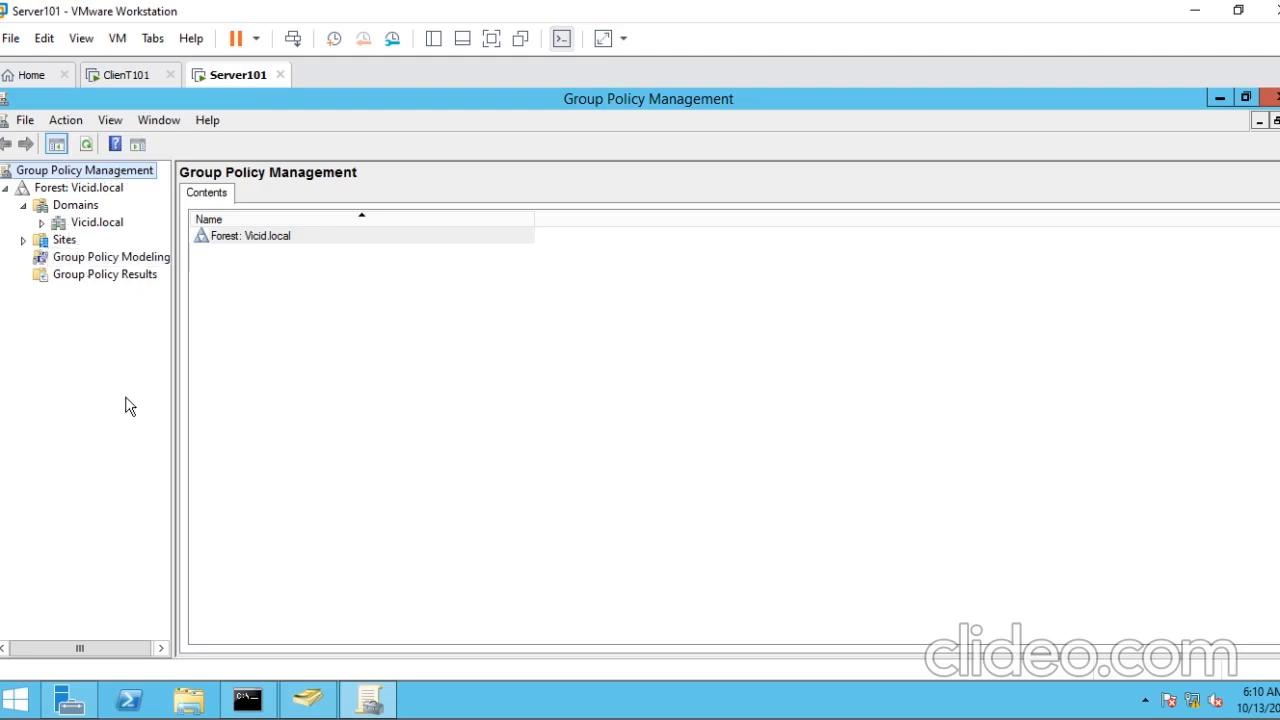
mouse_move(80, 709)
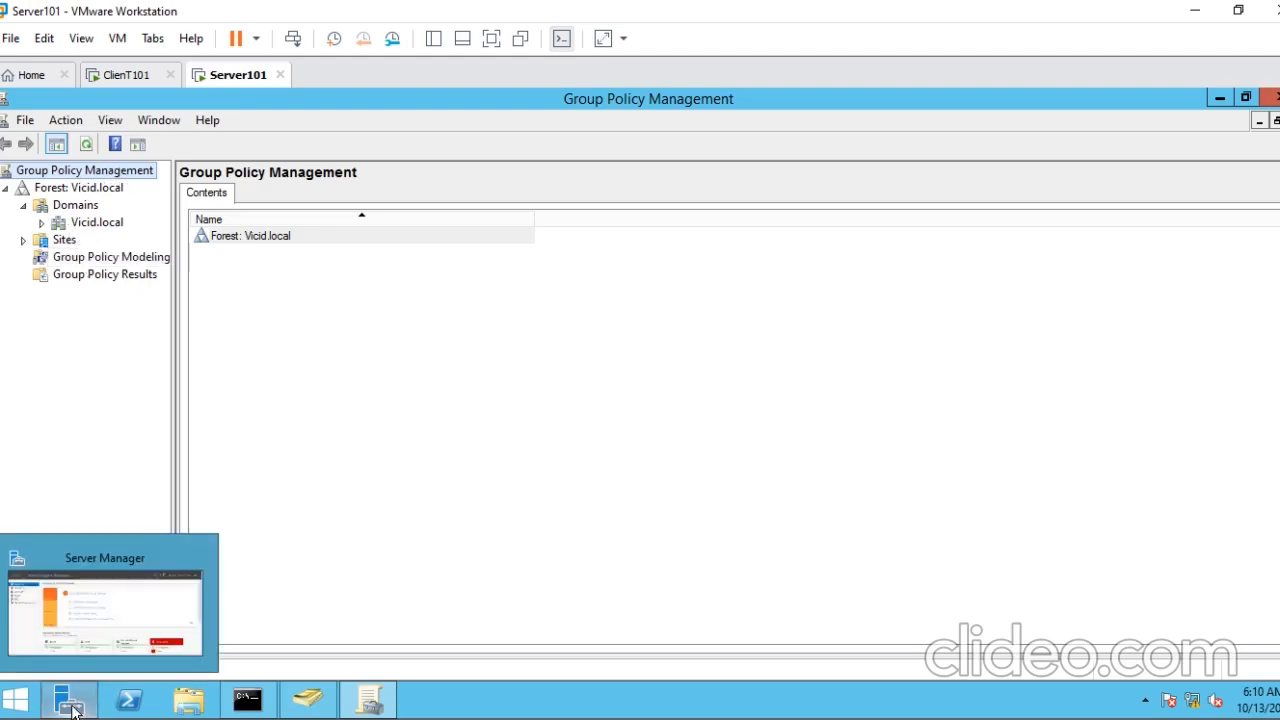
left_click(25, 705)
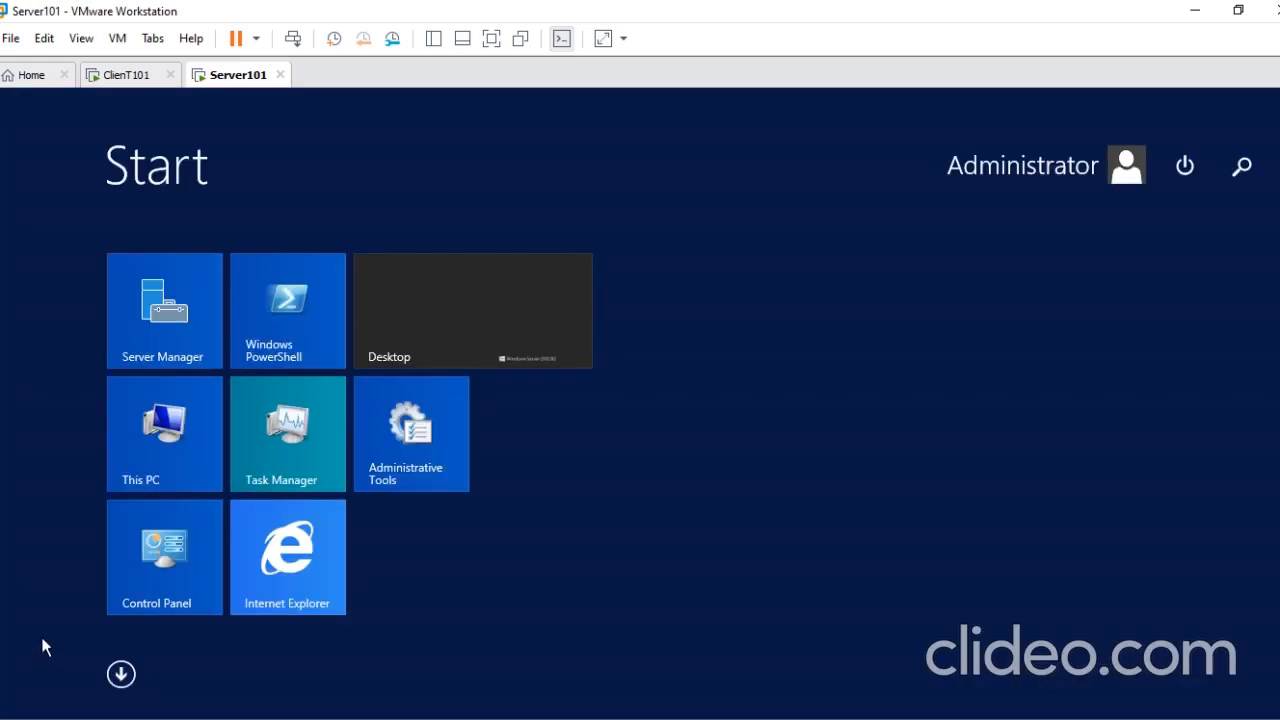
left_click(121, 674)
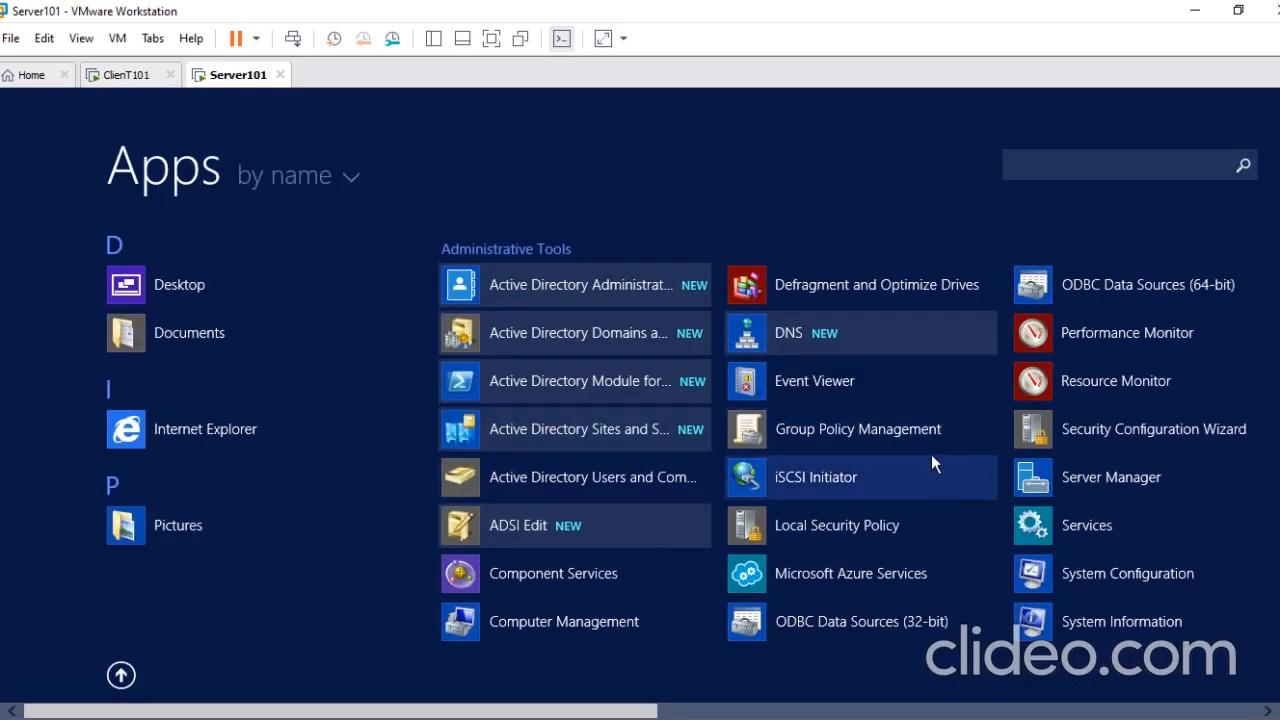
left_click(822, 440)
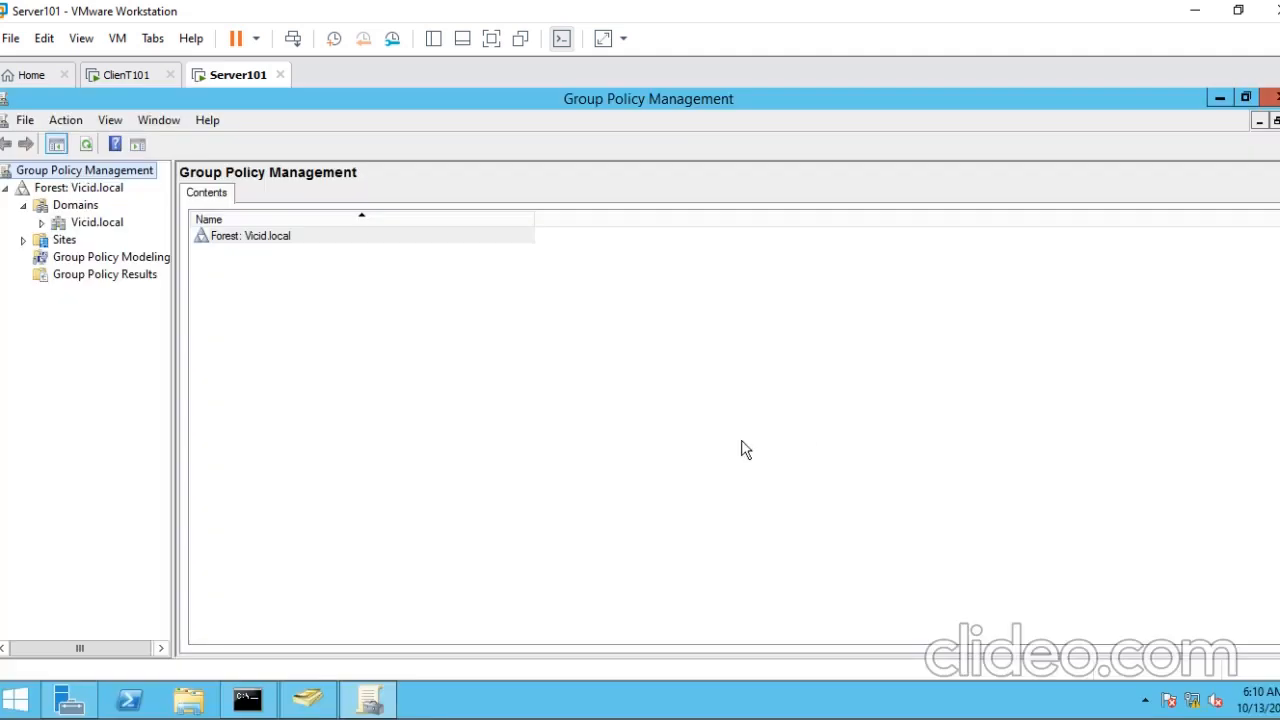
- Expand the Vicid.local domain and its Group Policy Objects container, widening the console tree to show the full names
left_click(43, 222)
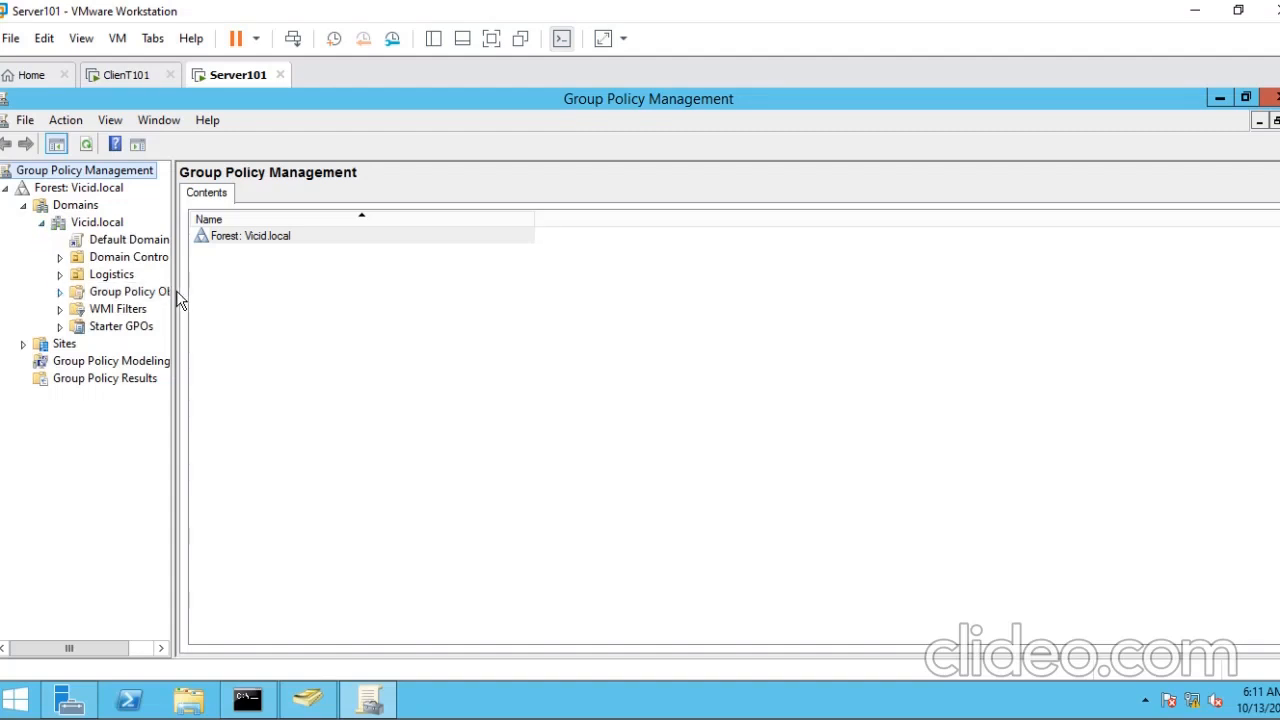
left_click_drag(174, 291, 224, 291)
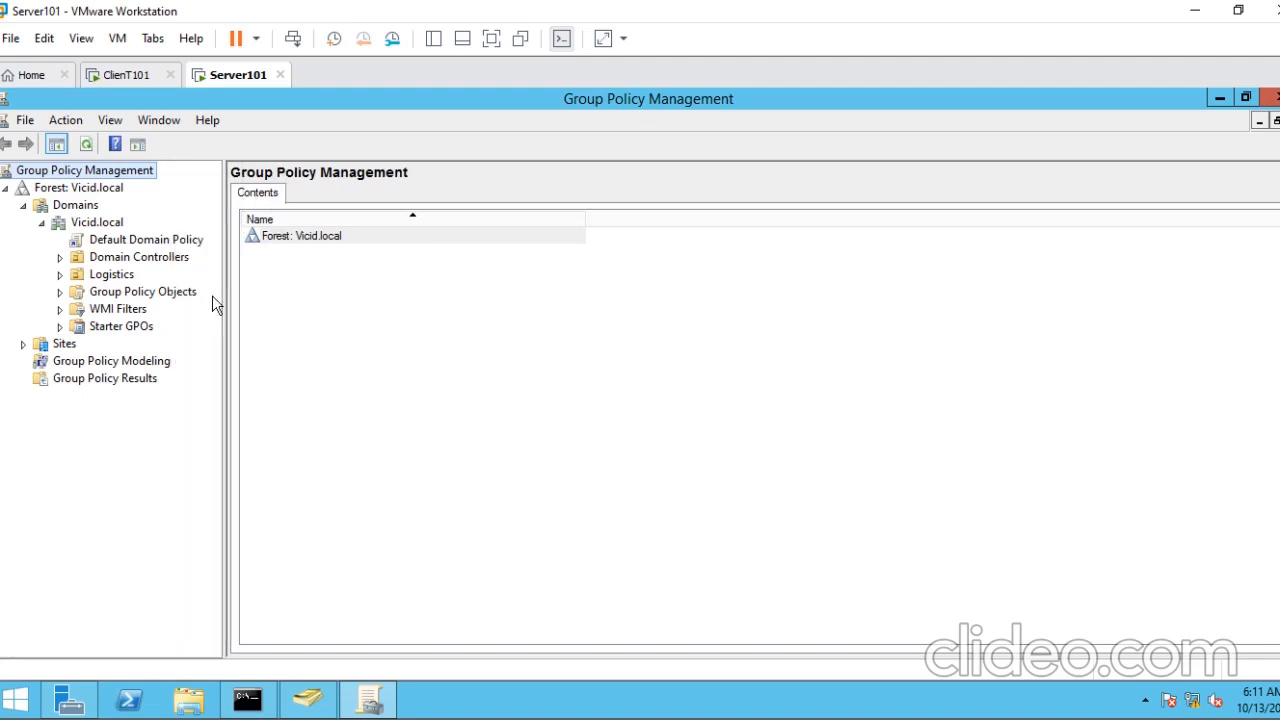
left_click(60, 292)
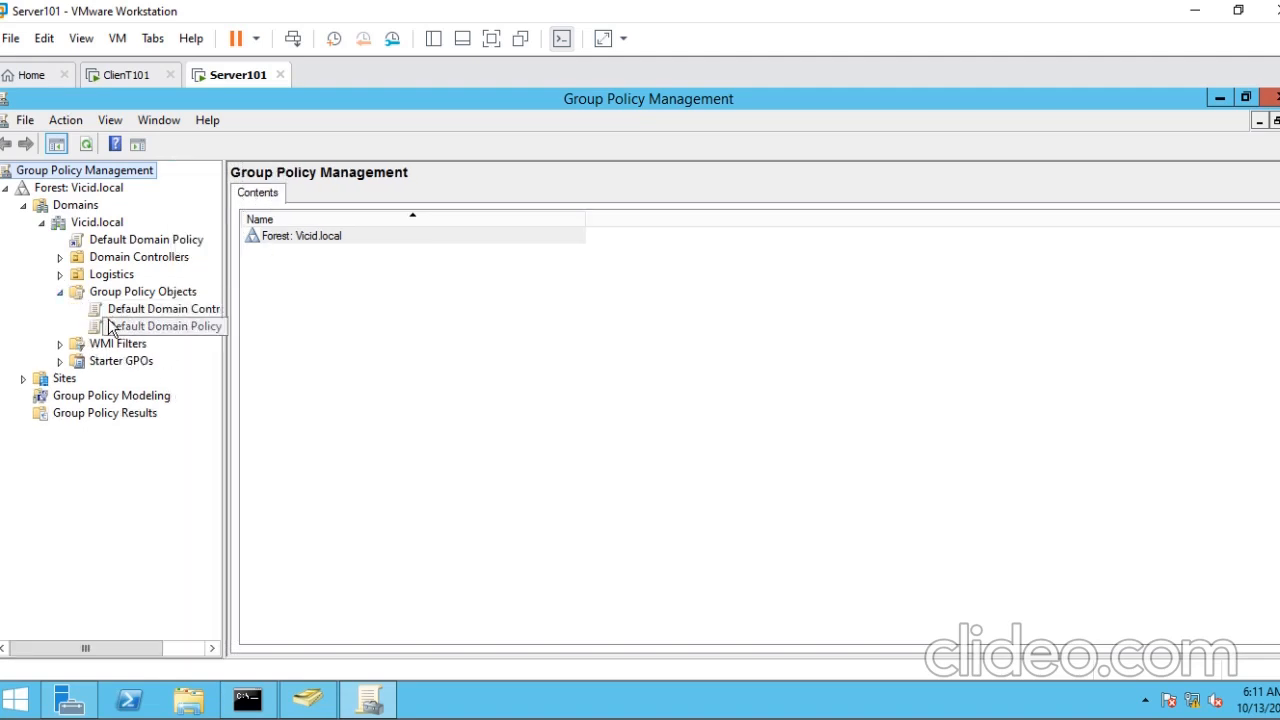
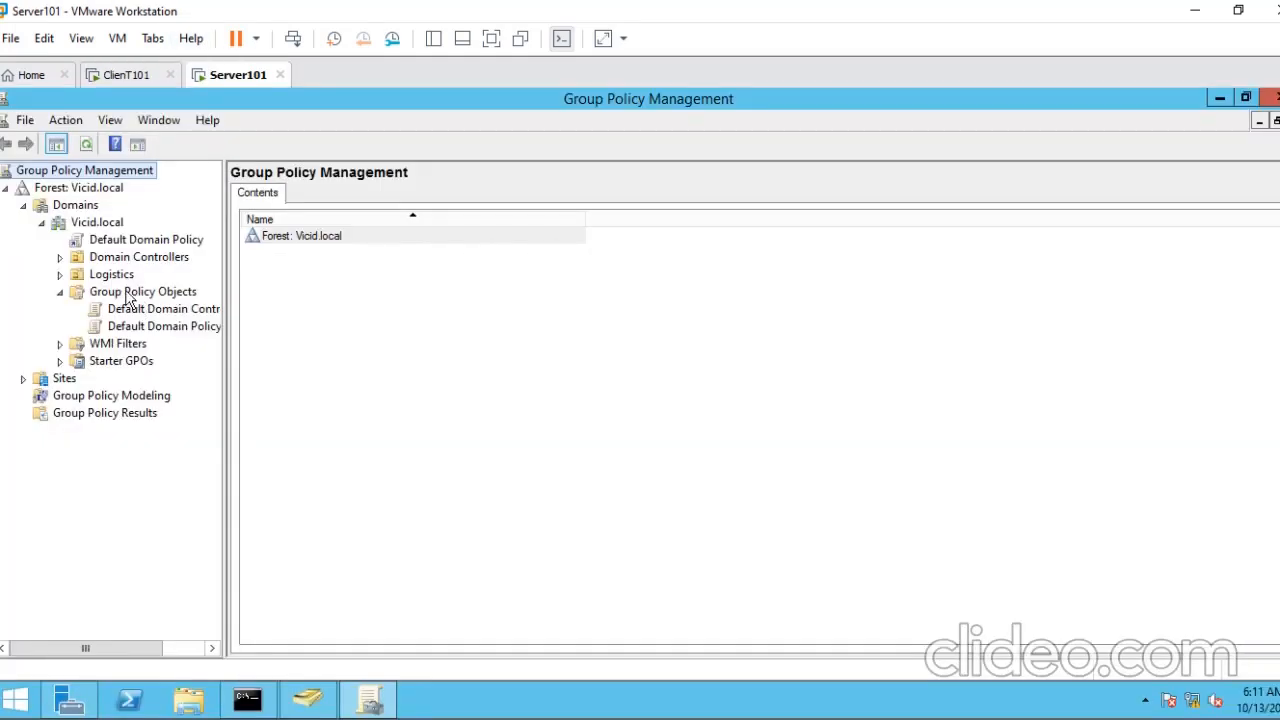
right_click(126, 293)
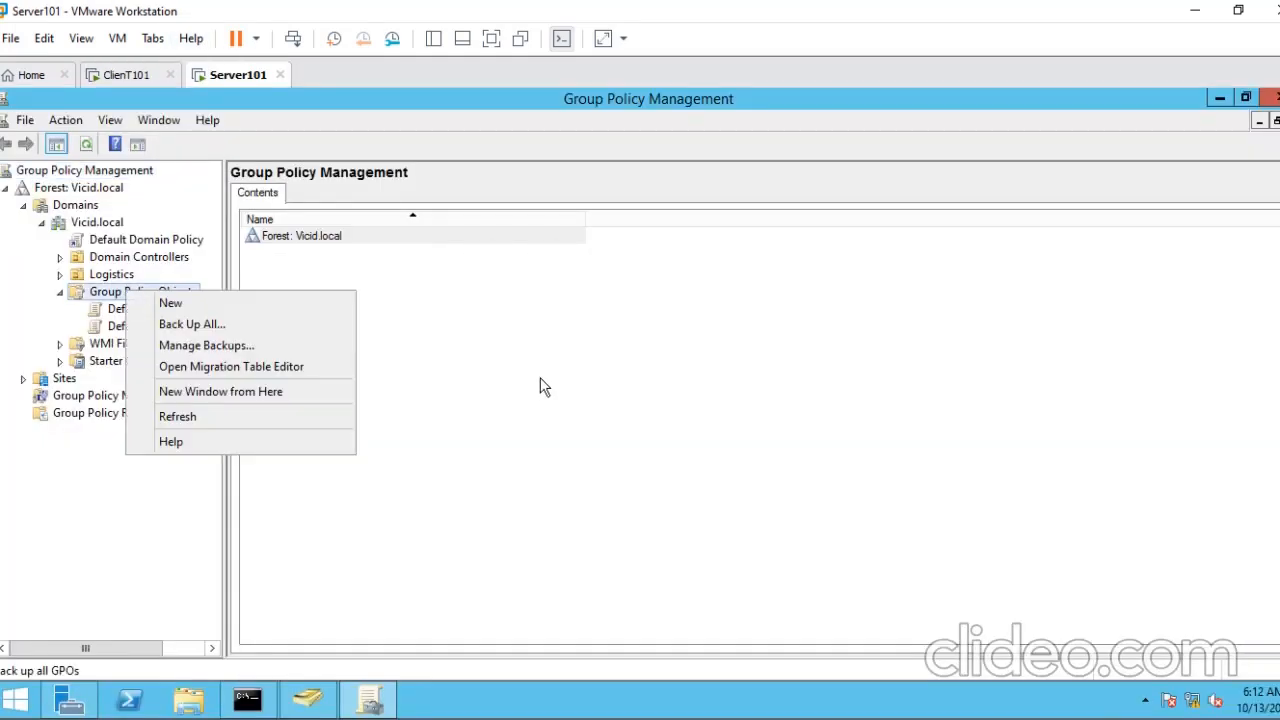
left_click(150, 76)
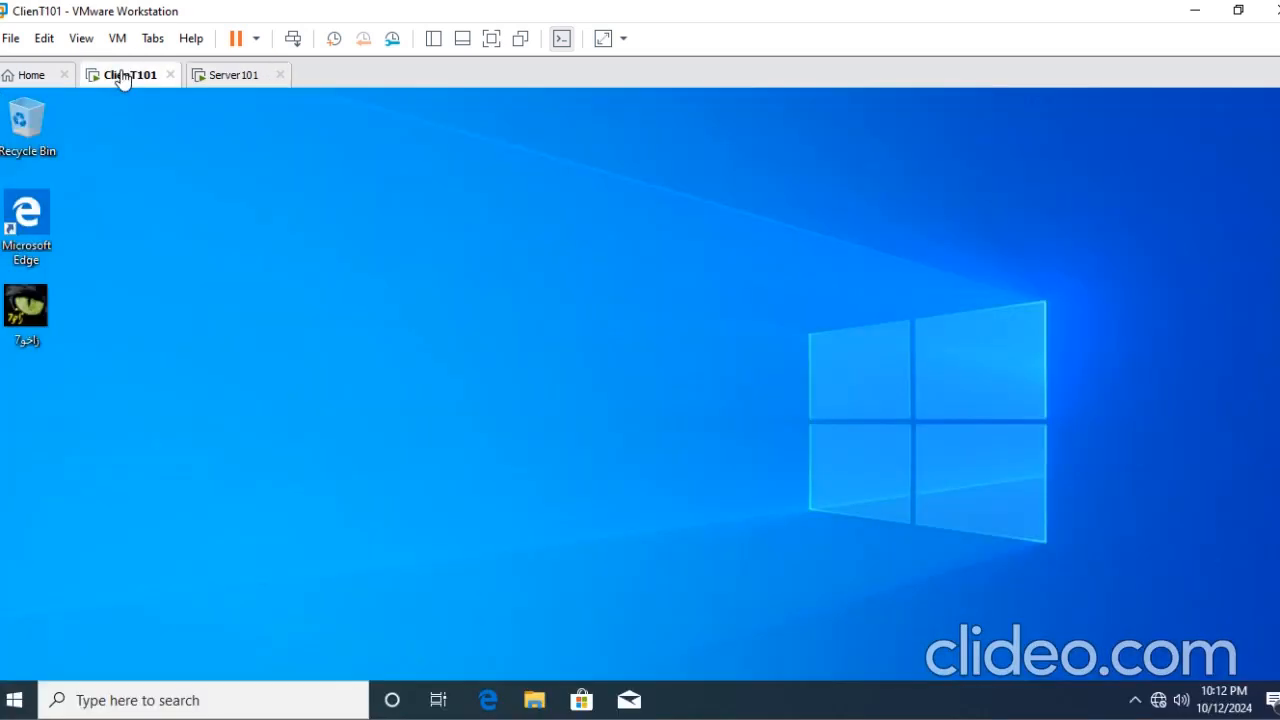
left_click(216, 78)
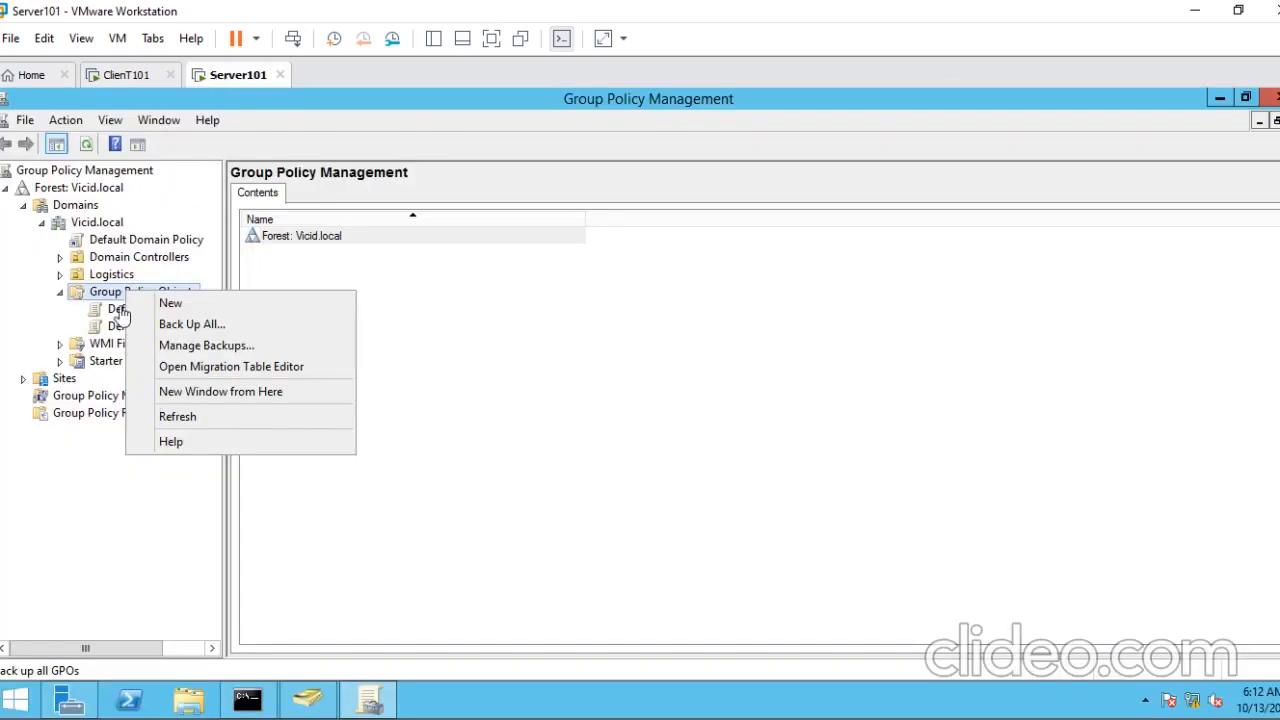
- Create a new group policy object named Policy1 in the Group Policy Objects container, with no source starter GPO
left_click(97, 297)
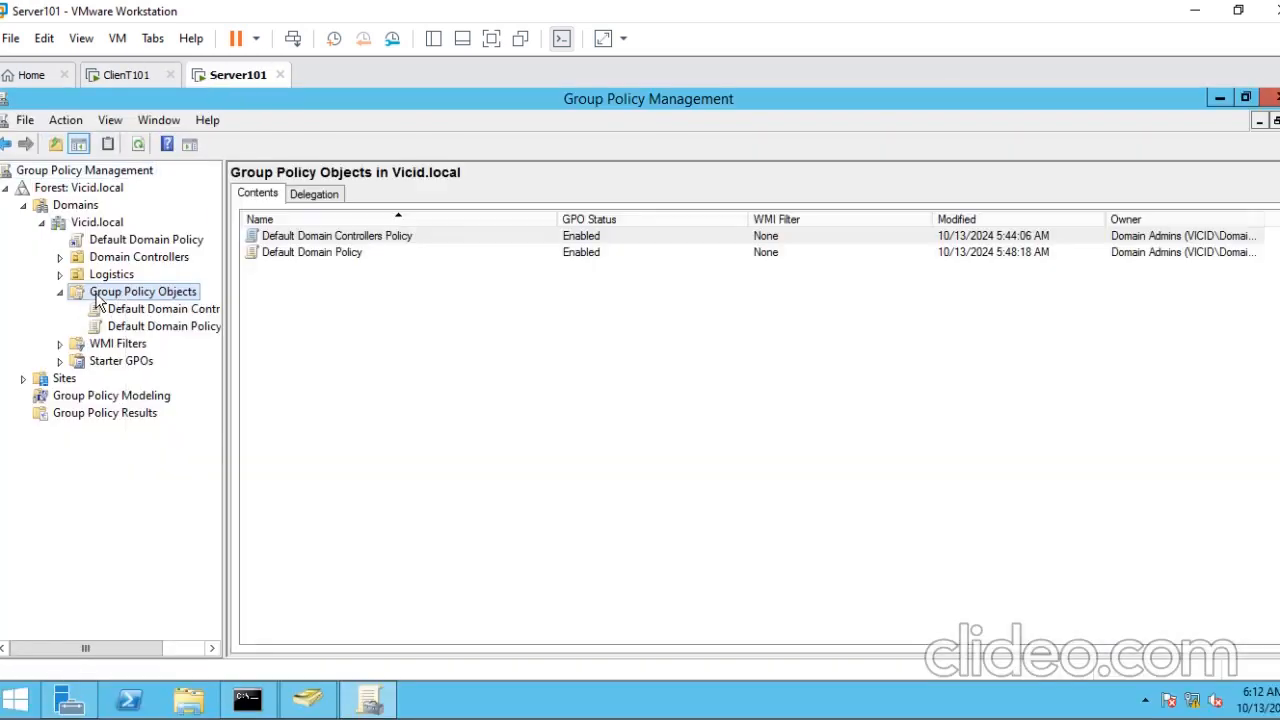
right_click(97, 300)
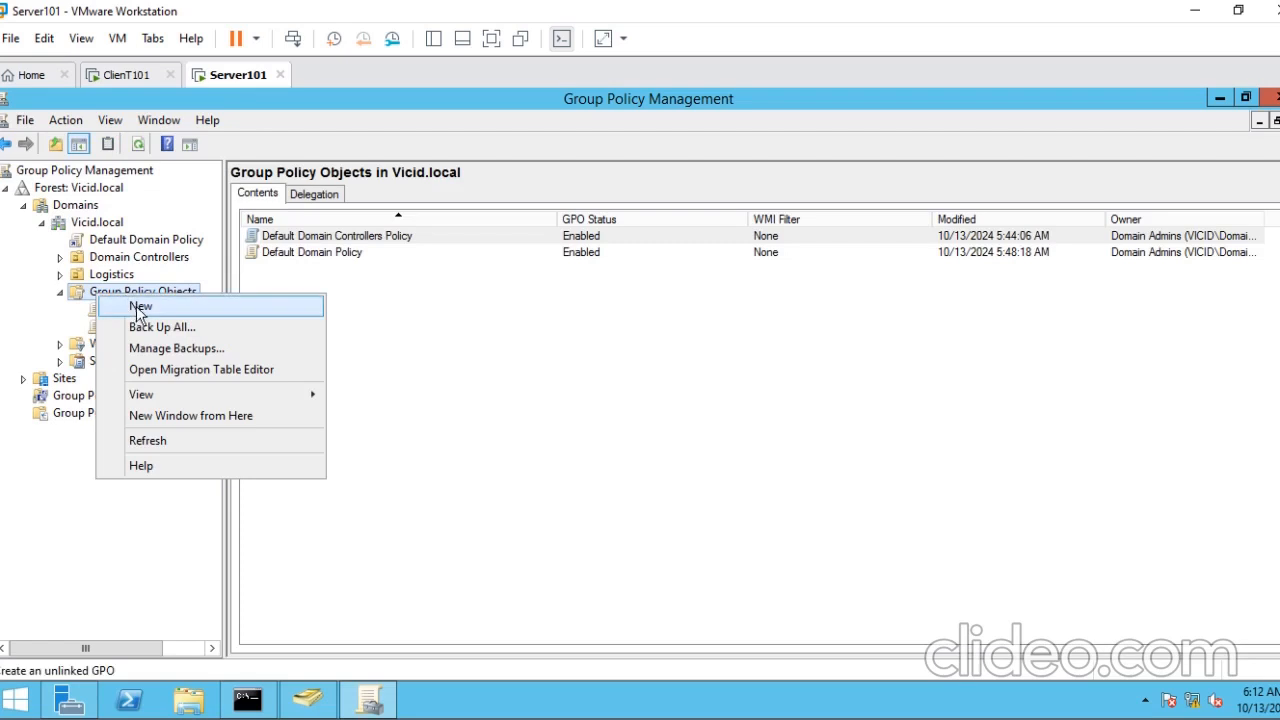
left_click(138, 311)
left_click_drag(558, 311, 480, 310)
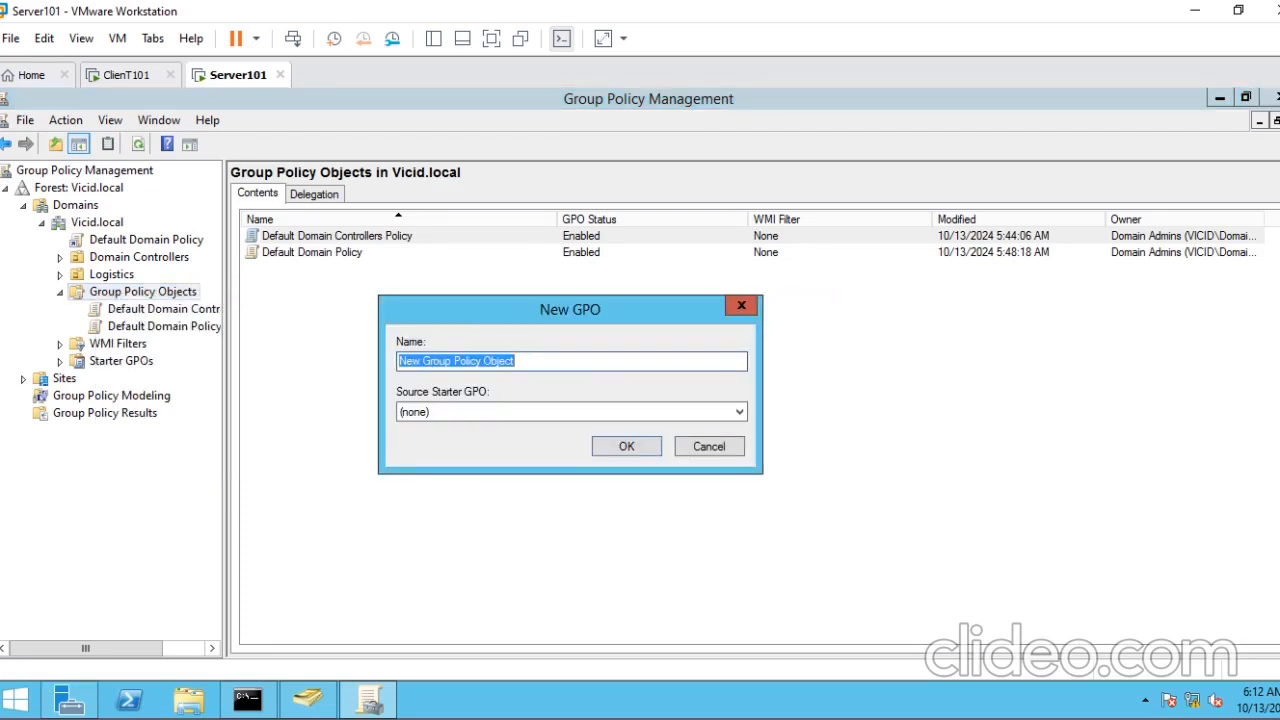
type("Policy1")
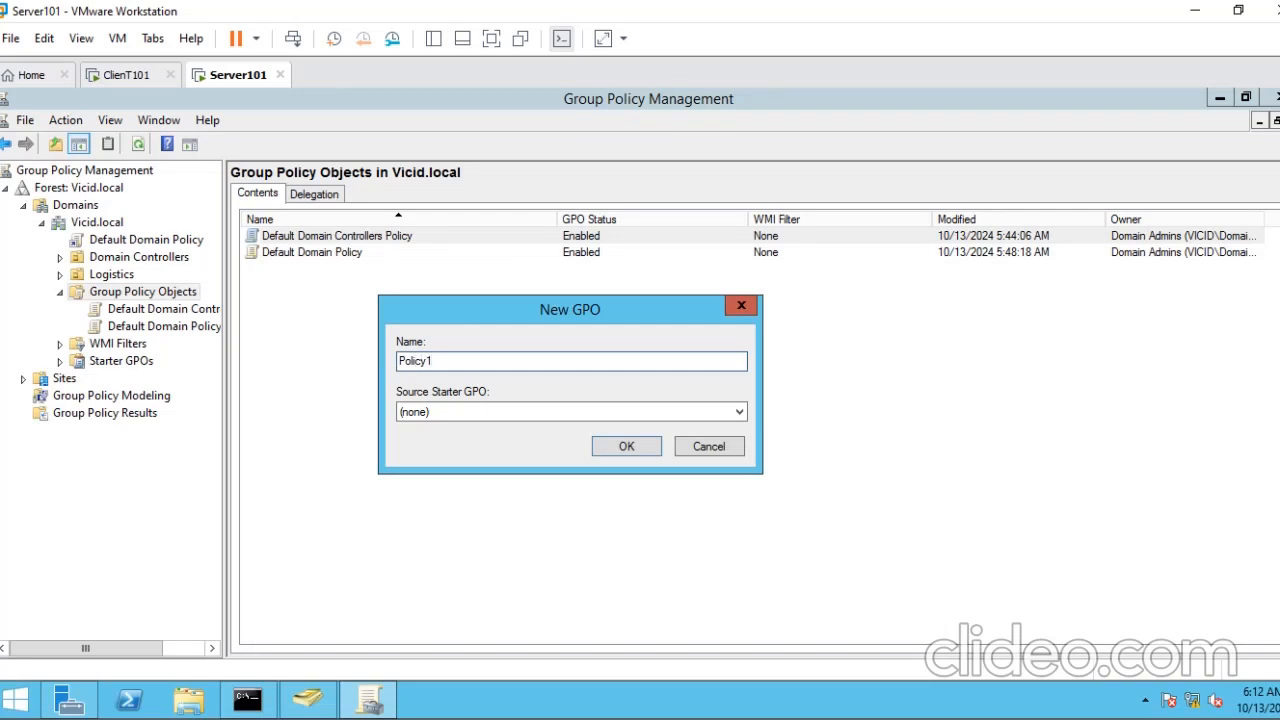
left_click(520, 411)
left_click(520, 411)
left_click(608, 446)
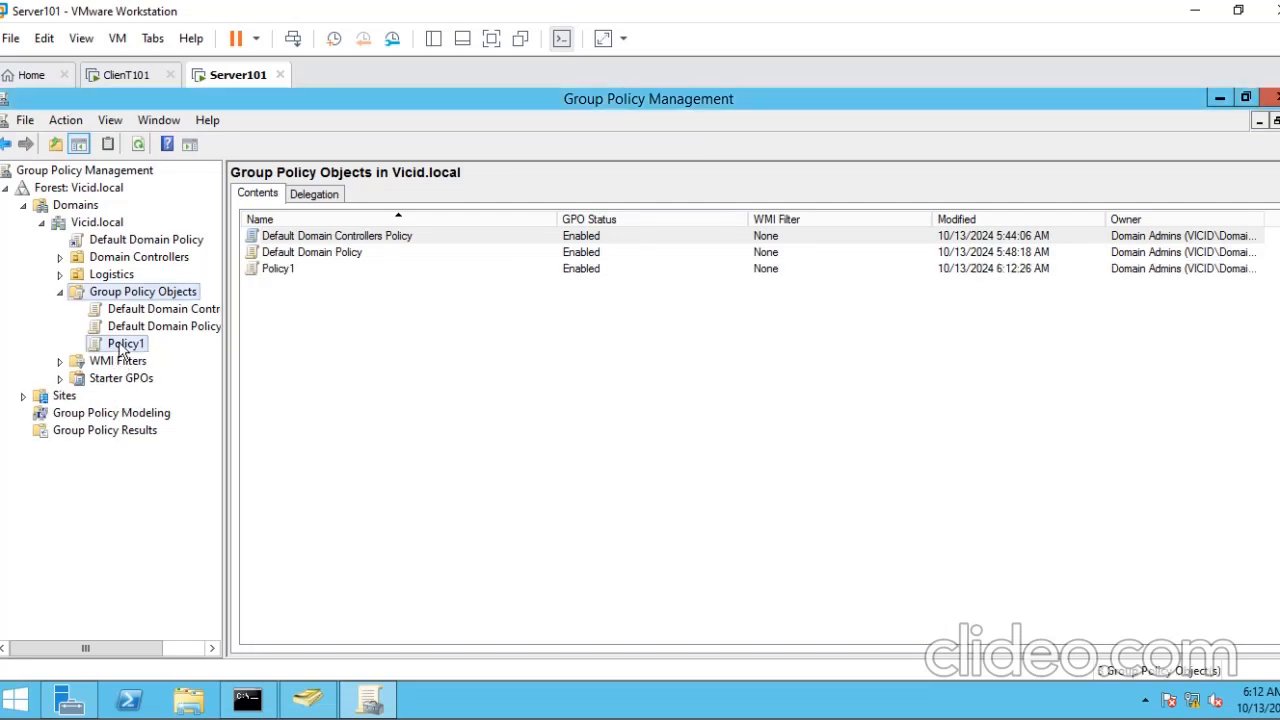
- View the scope of Policy1, check the ClienT101 desktop and return to Server101
left_click(121, 345)
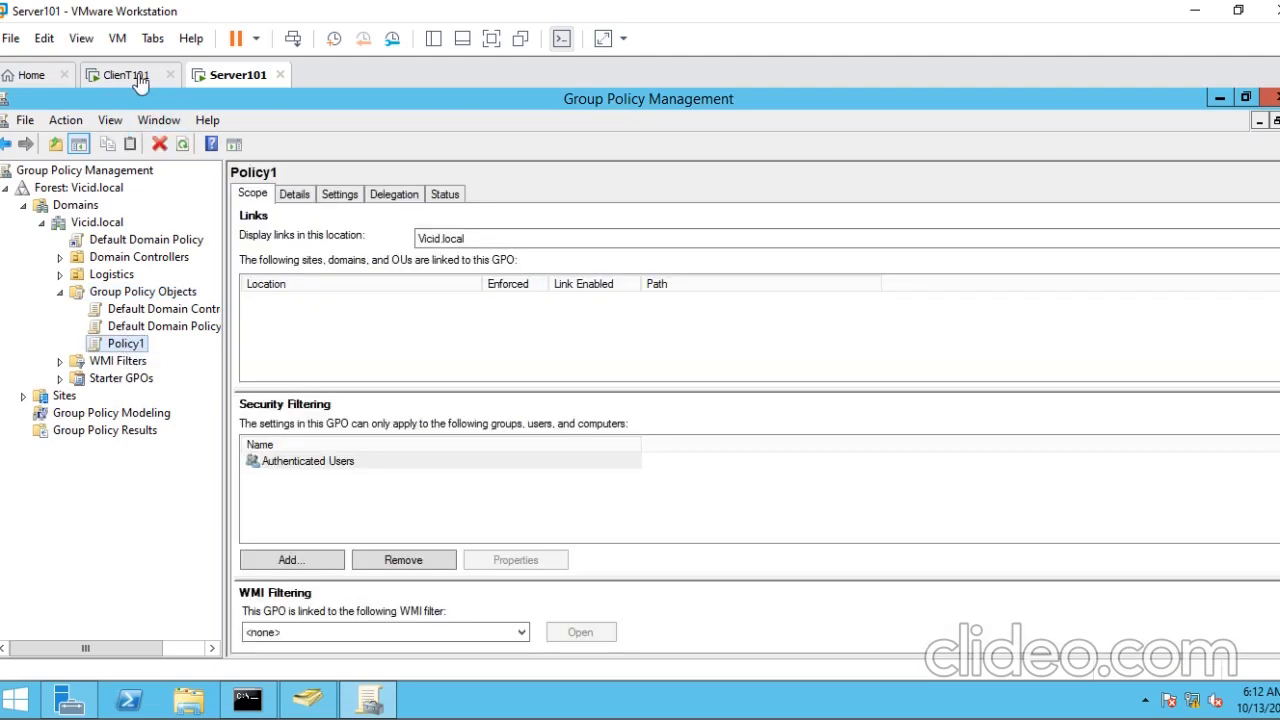
left_click(126, 75)
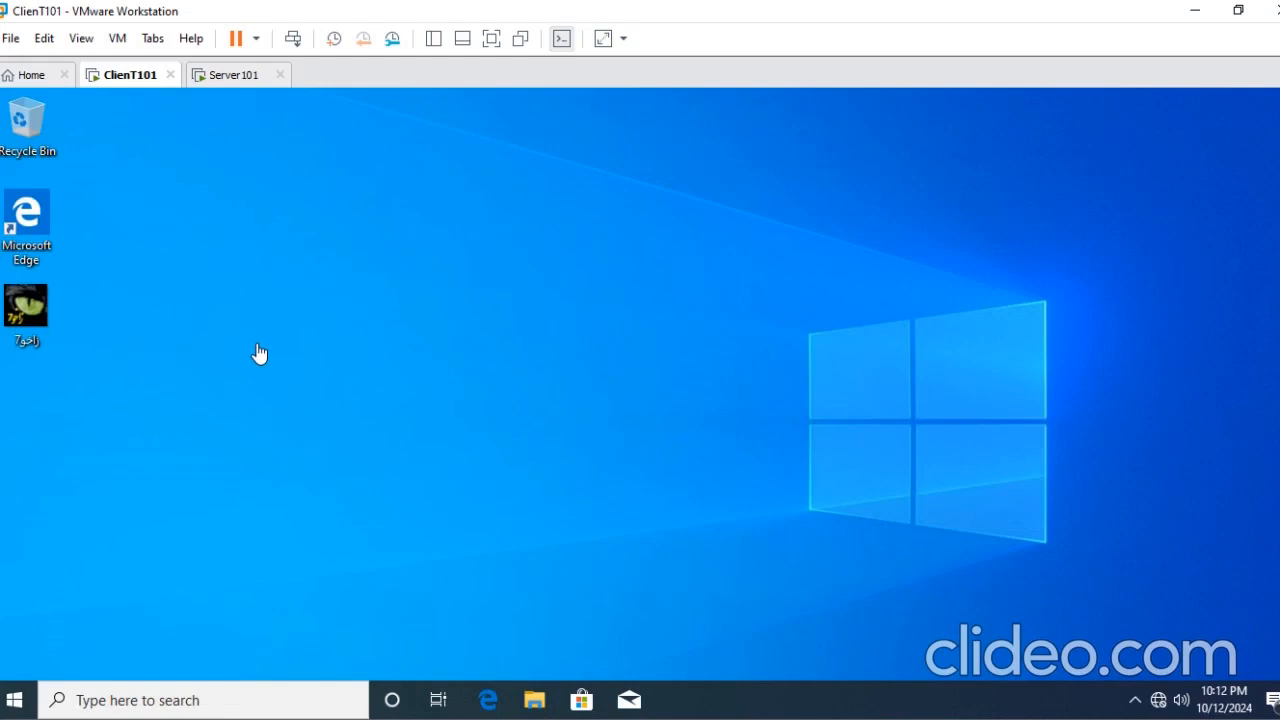
left_click(225, 76)
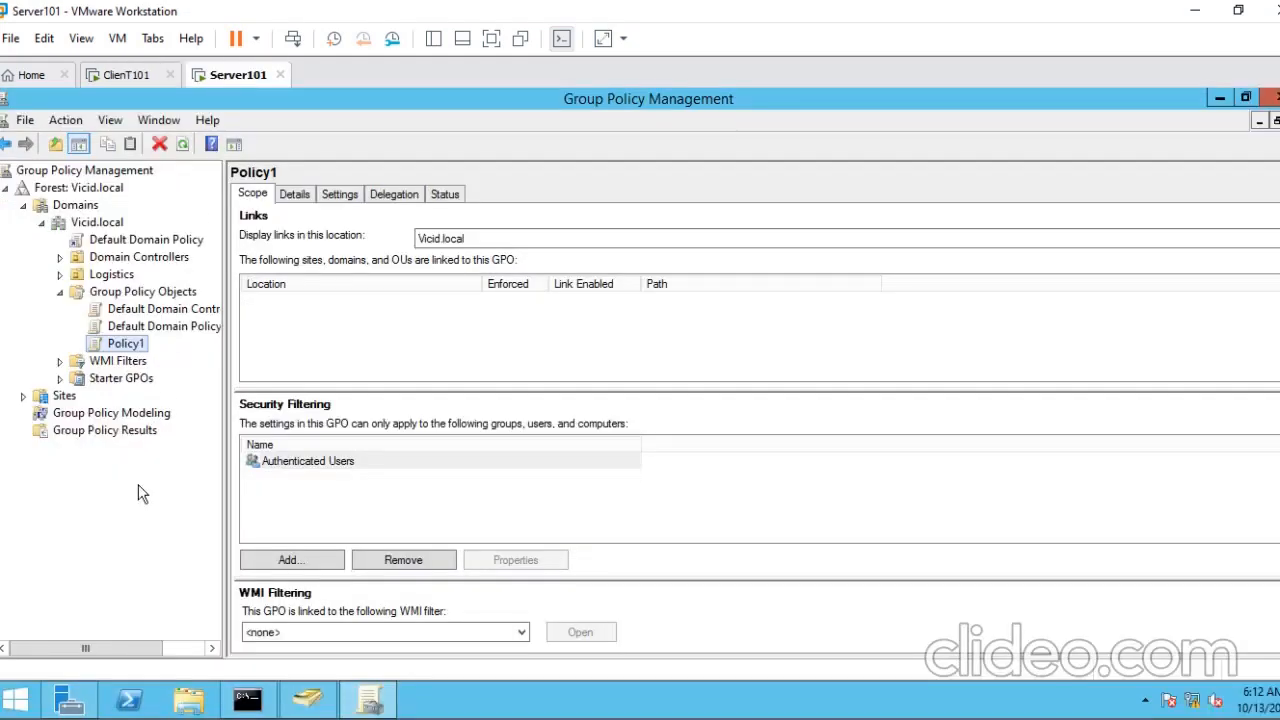
- Open Policy1 for editing and expand Administrative Templates in the User Configuration policies
right_click(127, 343)
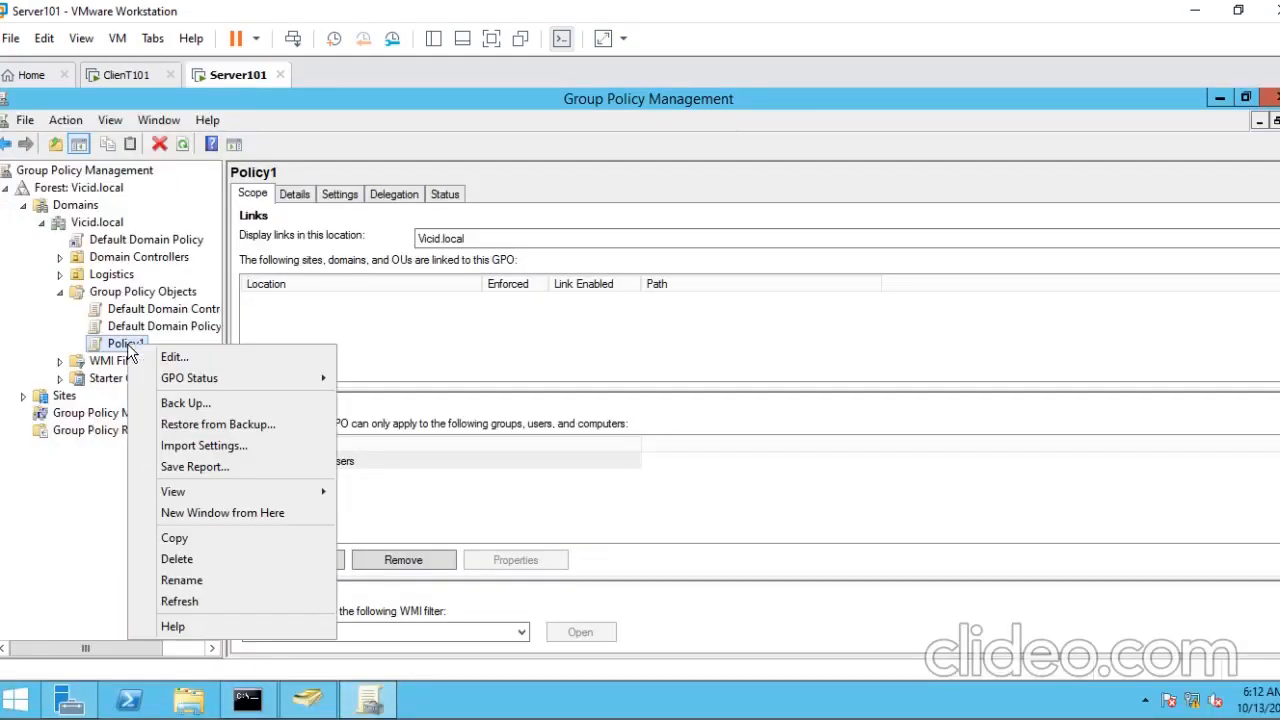
left_click(181, 361)
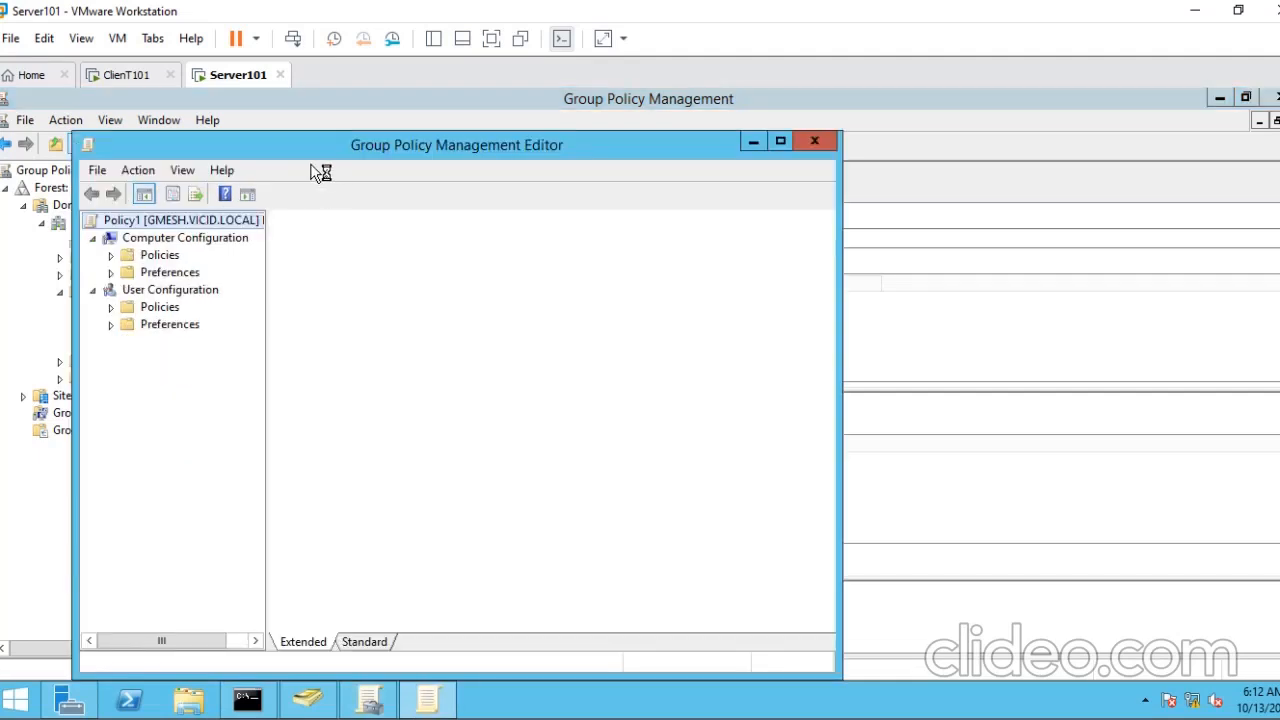
left_click_drag(296, 147, 269, 125)
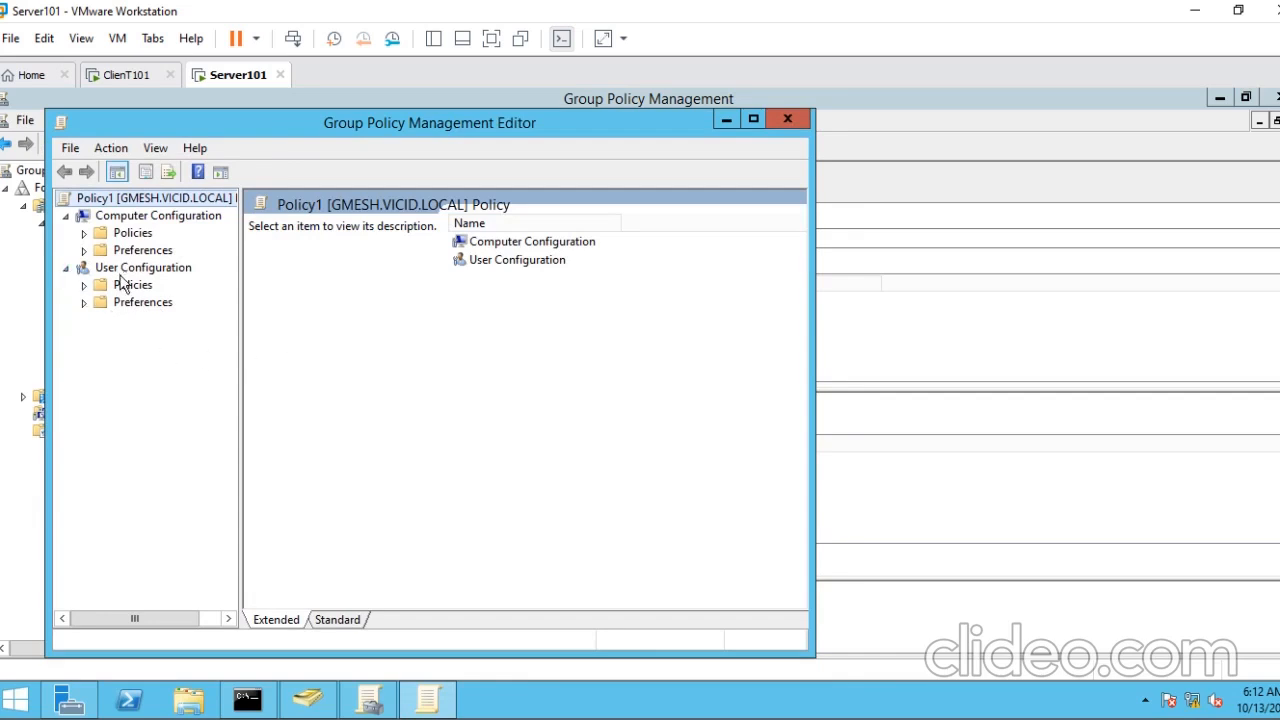
left_click(84, 303)
left_click(84, 303)
left_click(84, 285)
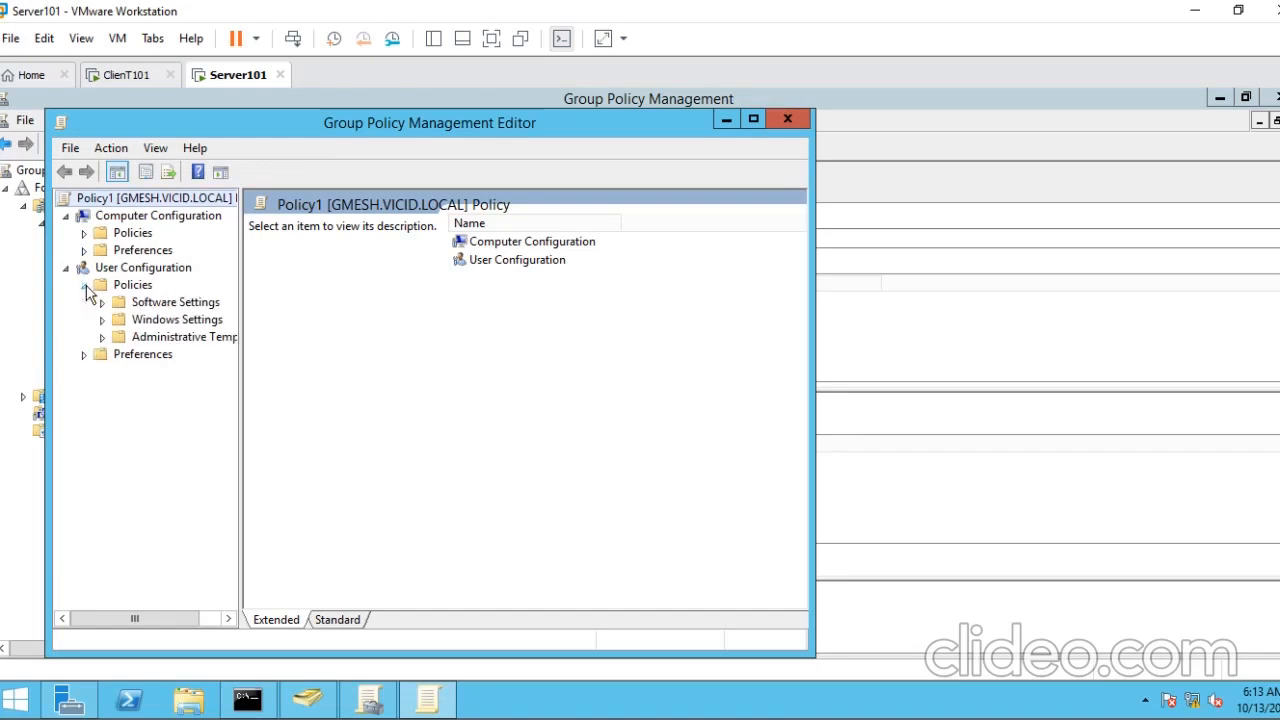
left_click(103, 338)
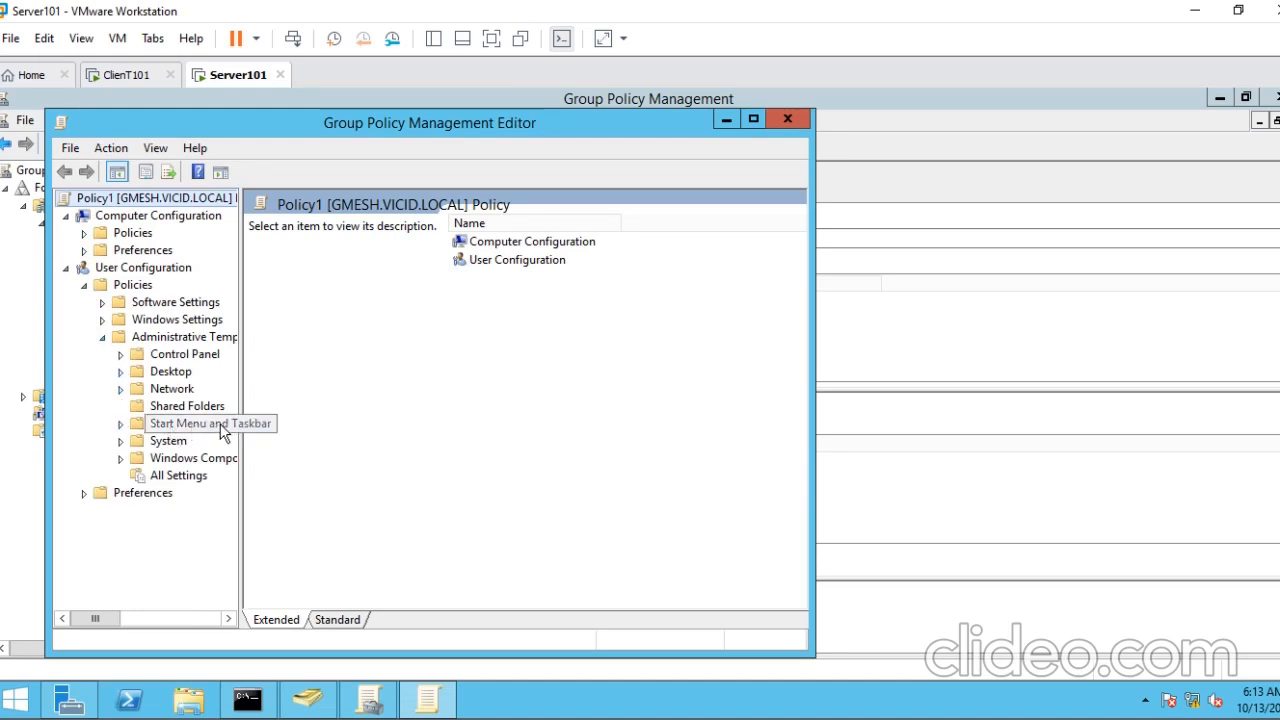
- Check the taskbar on ClienT101, return to Server101 and open the Start Menu and Taskbar setting "Remove Clock from the system notification area"
left_click(118, 76)
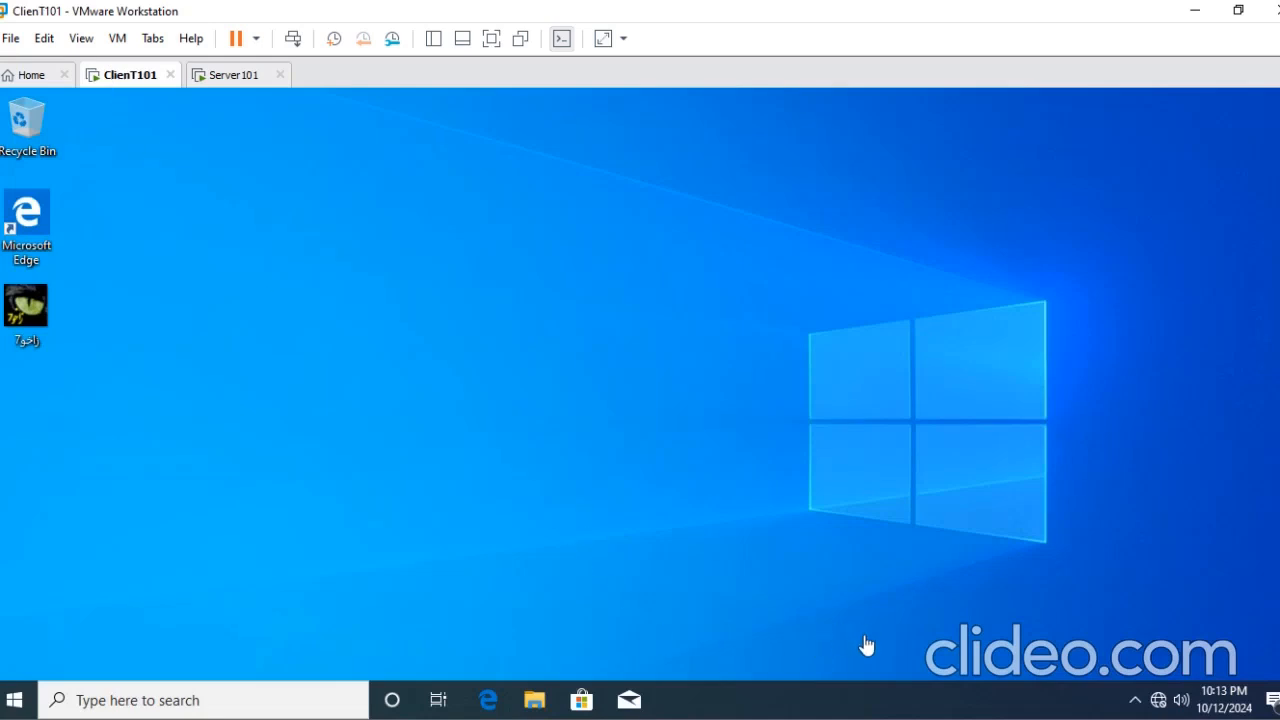
left_click(237, 82)
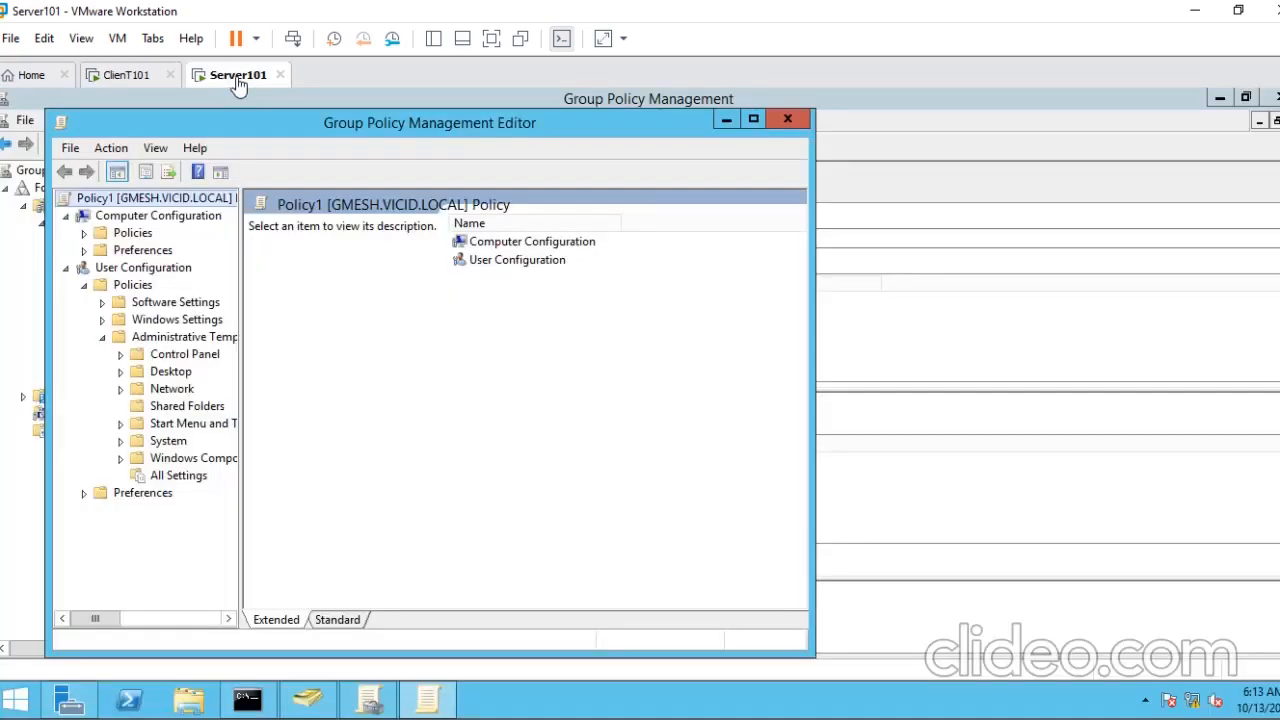
left_click(165, 430)
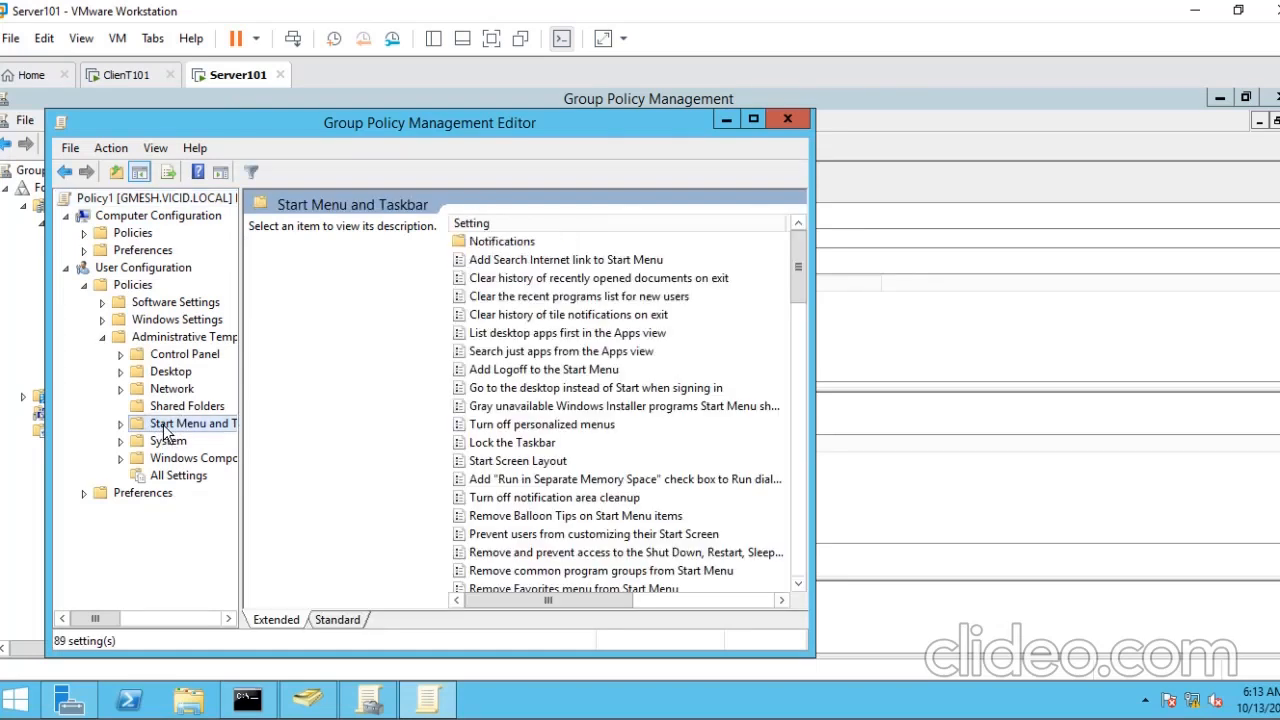
left_click(512, 280)
scroll(793, 585, "down", 10)
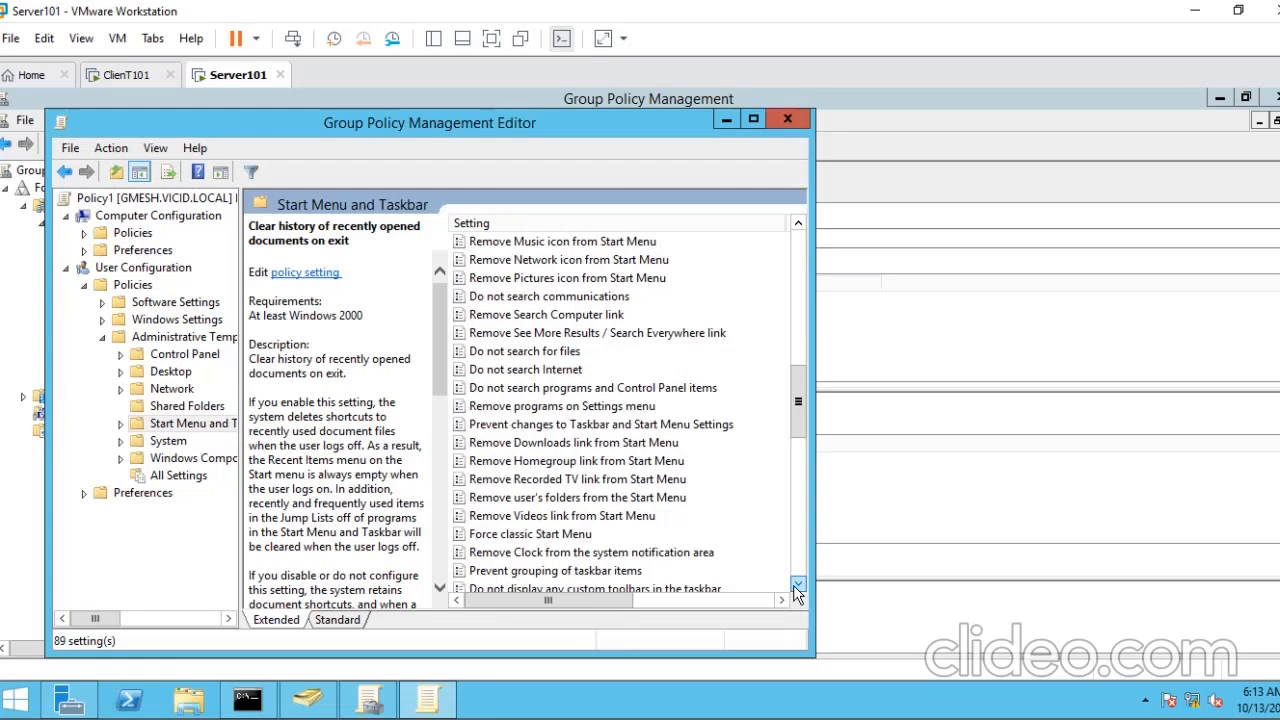
scroll(797, 585, "down", 10)
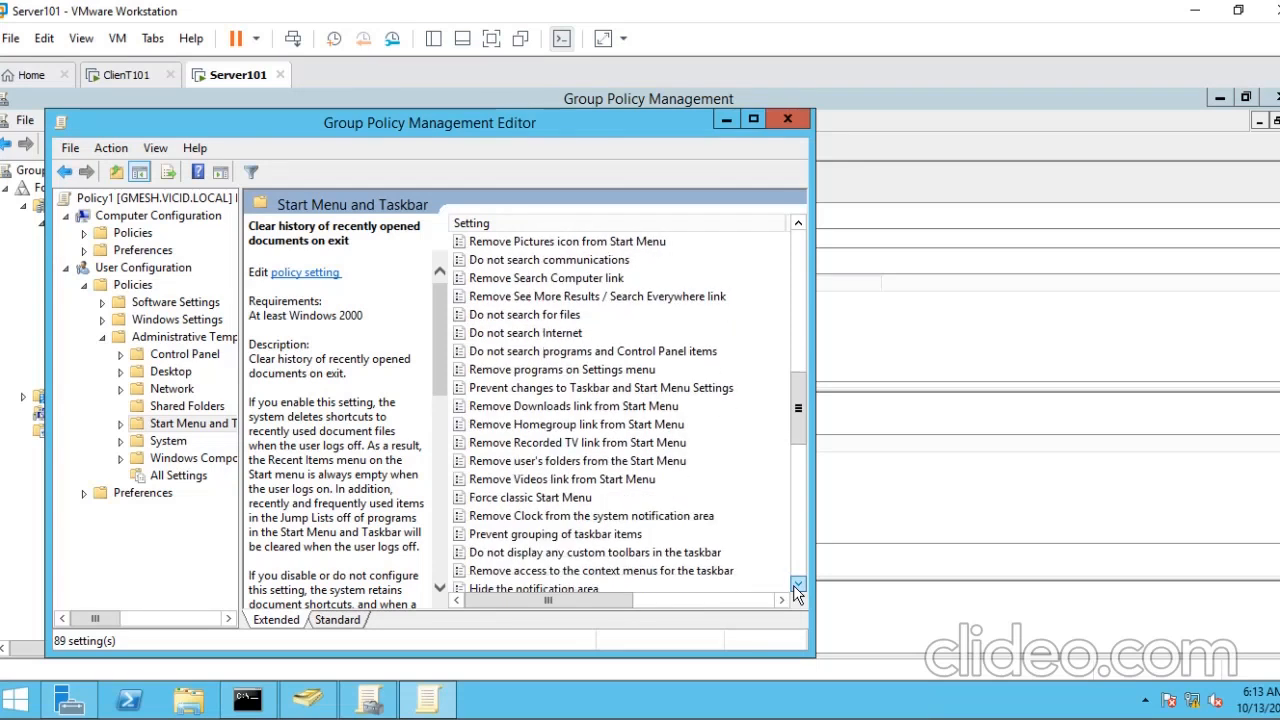
left_click(798, 224)
left_click_drag(798, 224, 798, 224)
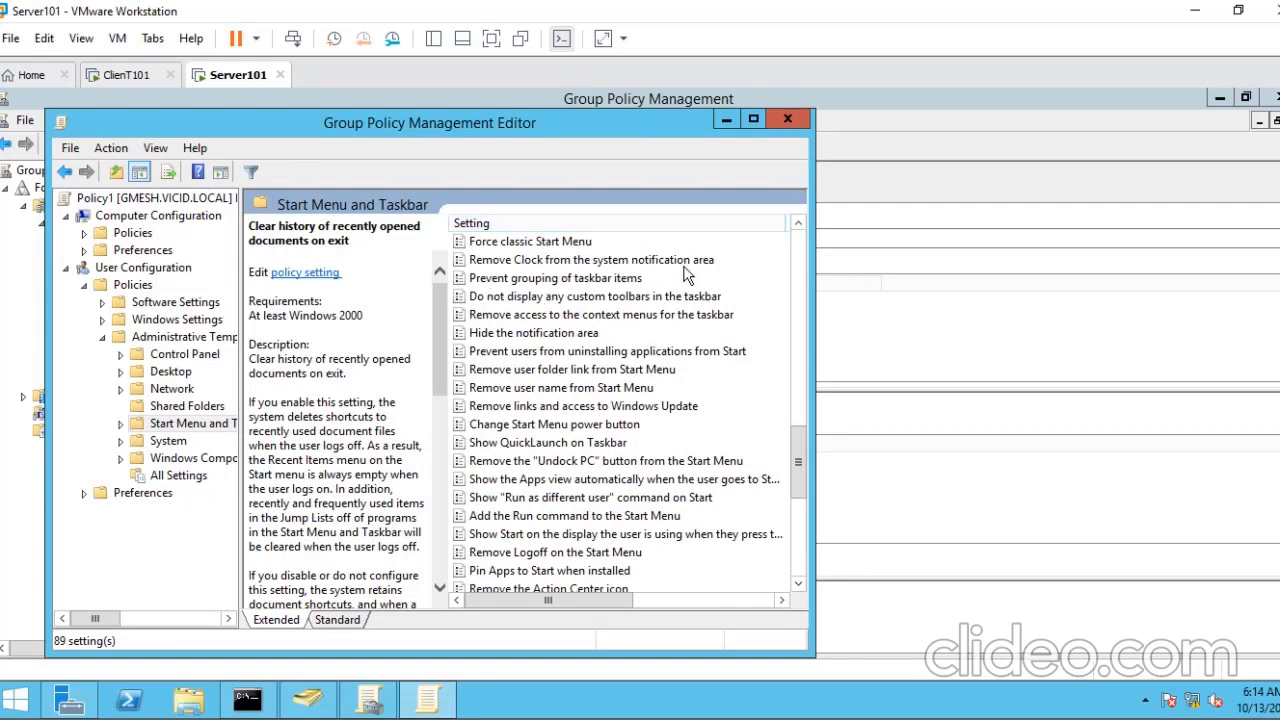
left_click(620, 262)
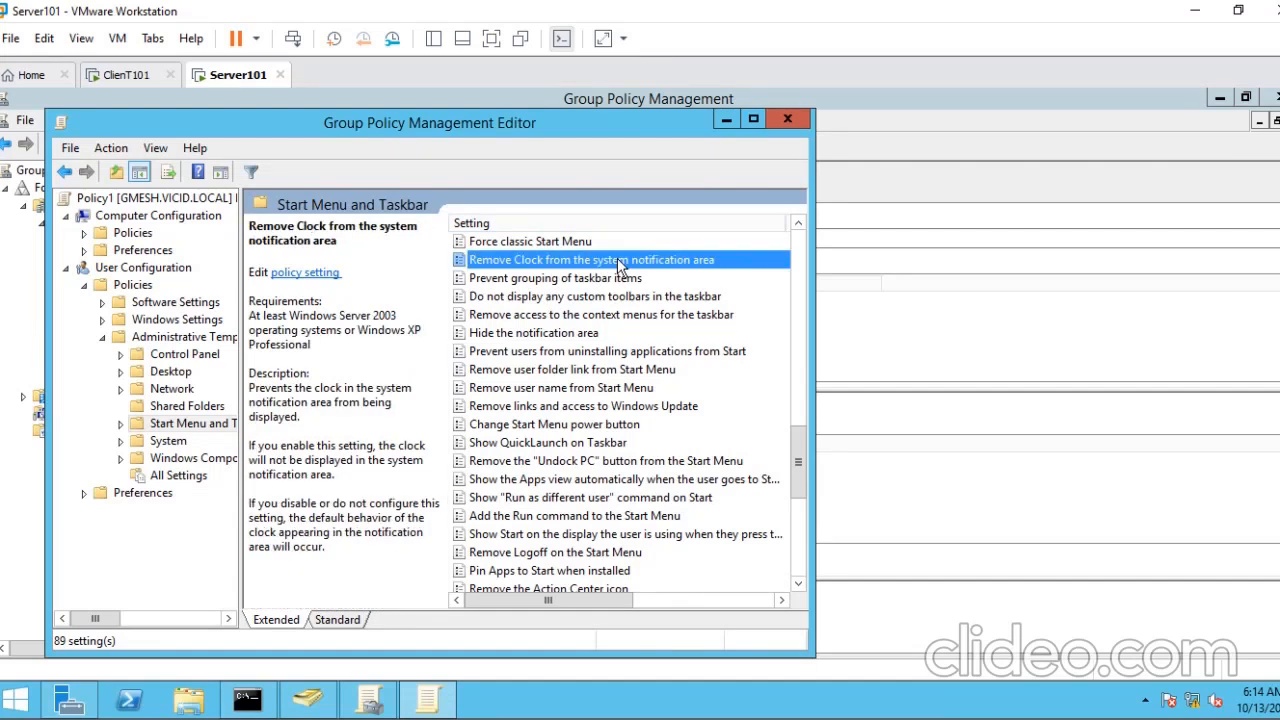
key("Return")
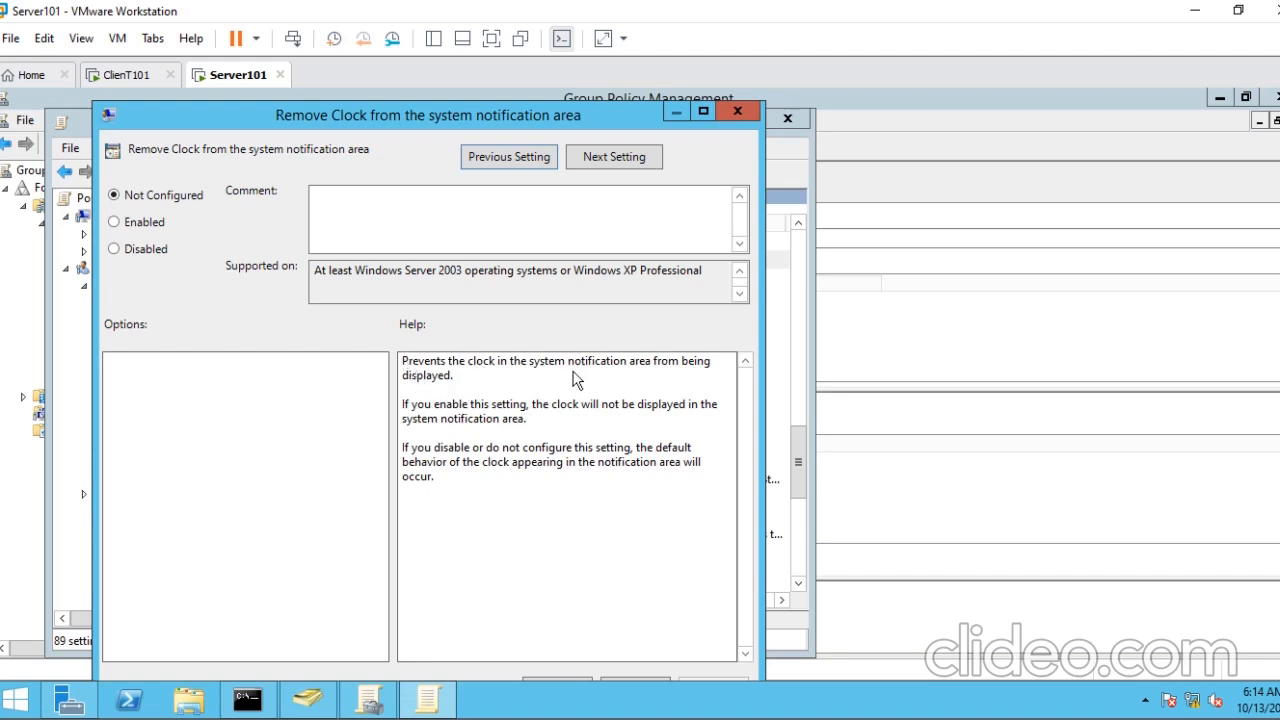
- Examine the clock and Start menu on ClienT101 and return to the open policy setting on Server101
left_click(108, 80)
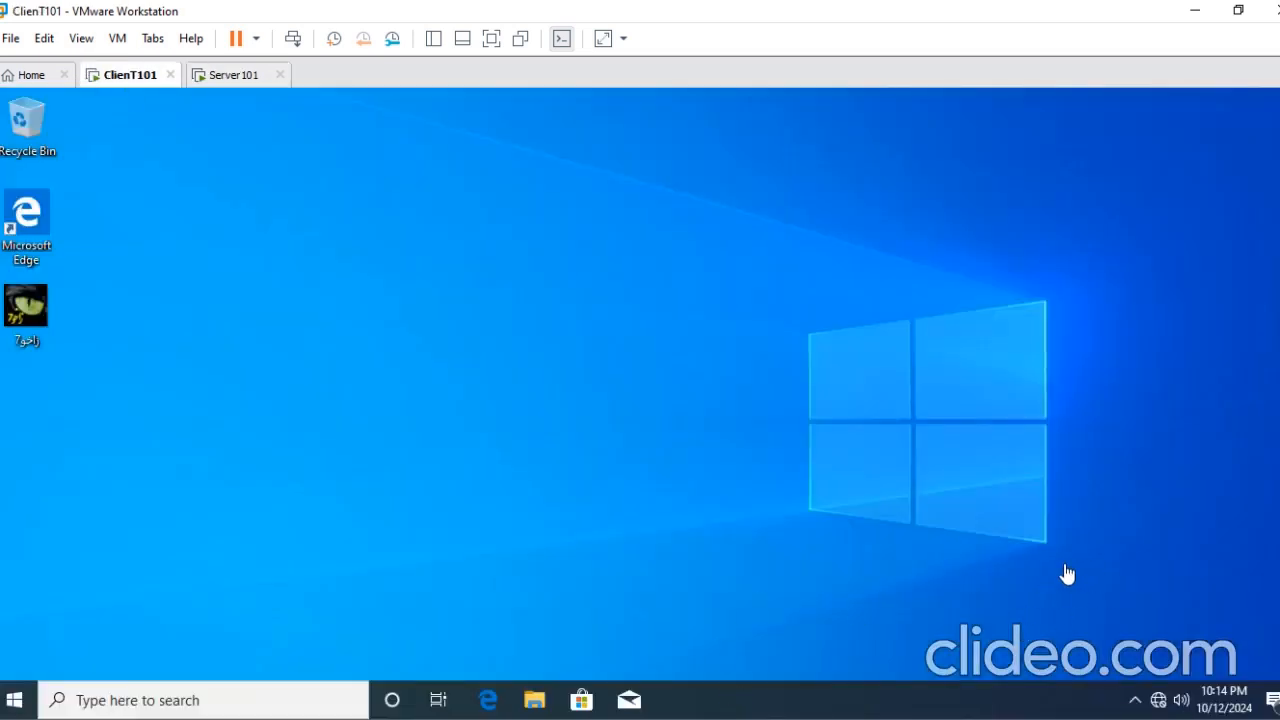
left_click(14, 700)
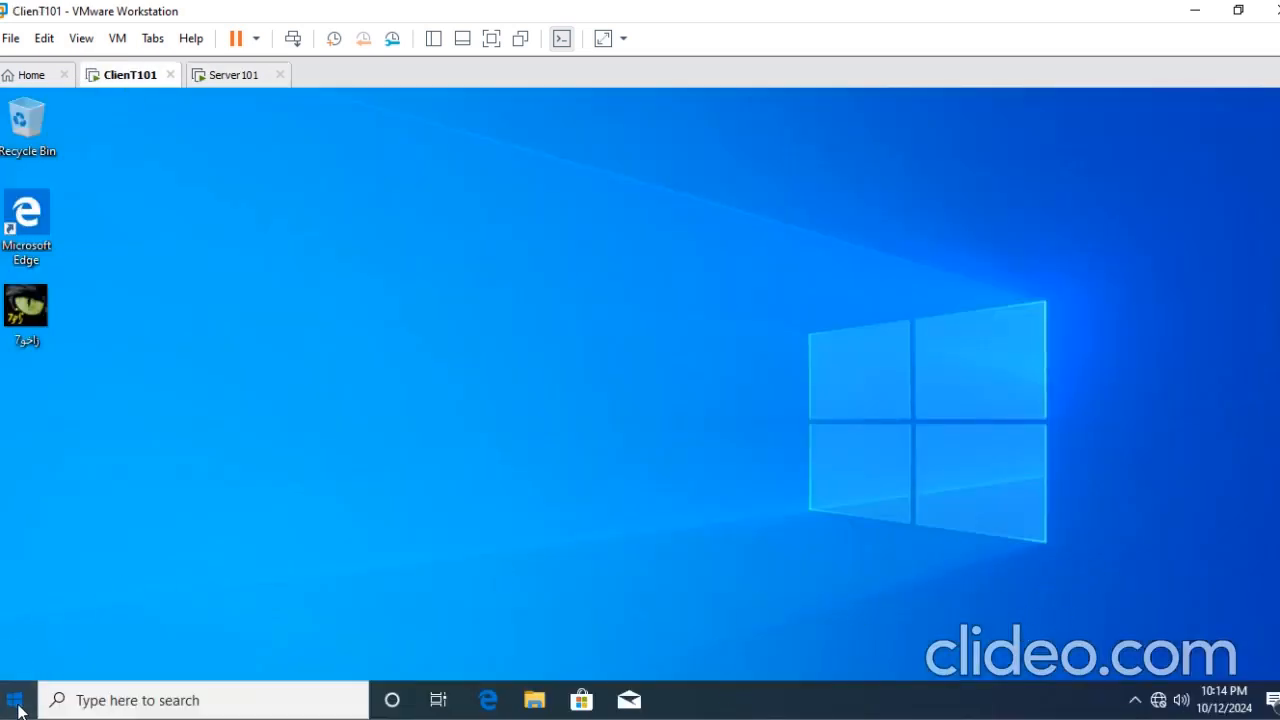
left_click(230, 80)
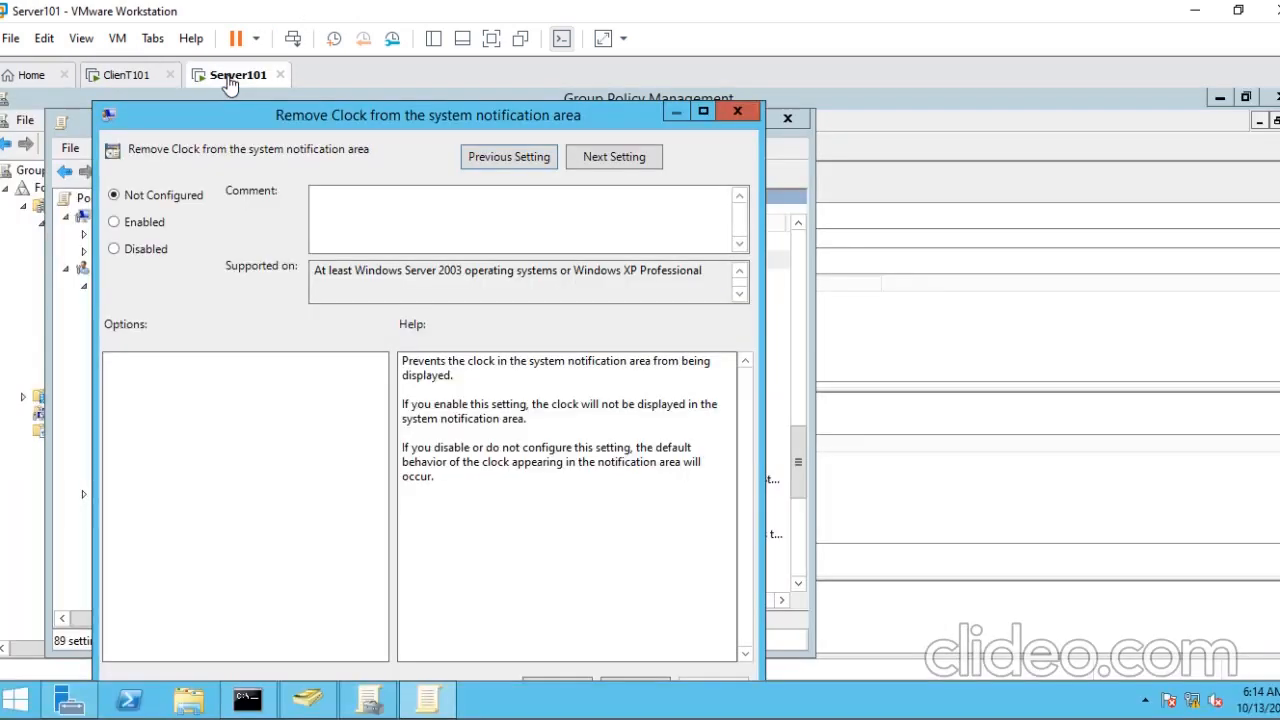
- Set "Remove Clock from the system notification area" to Enabled, accept it and close the policy editor
left_click(114, 224)
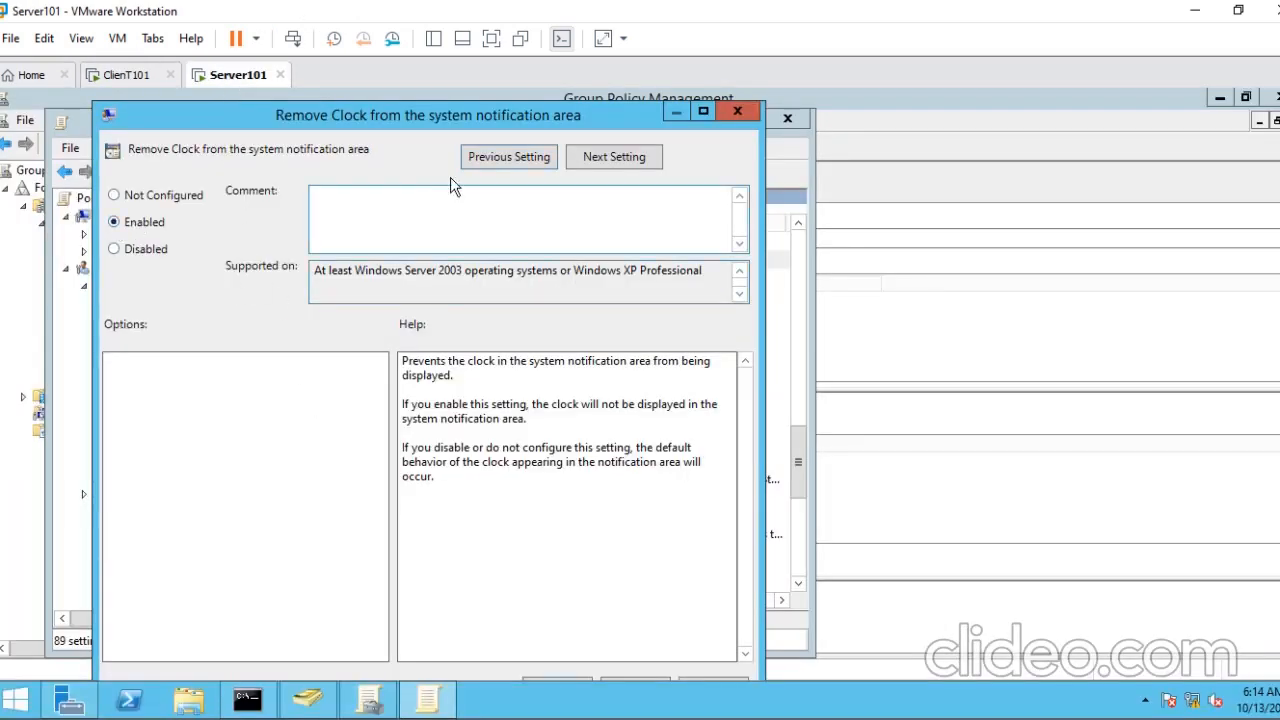
left_click_drag(433, 121, 478, 87)
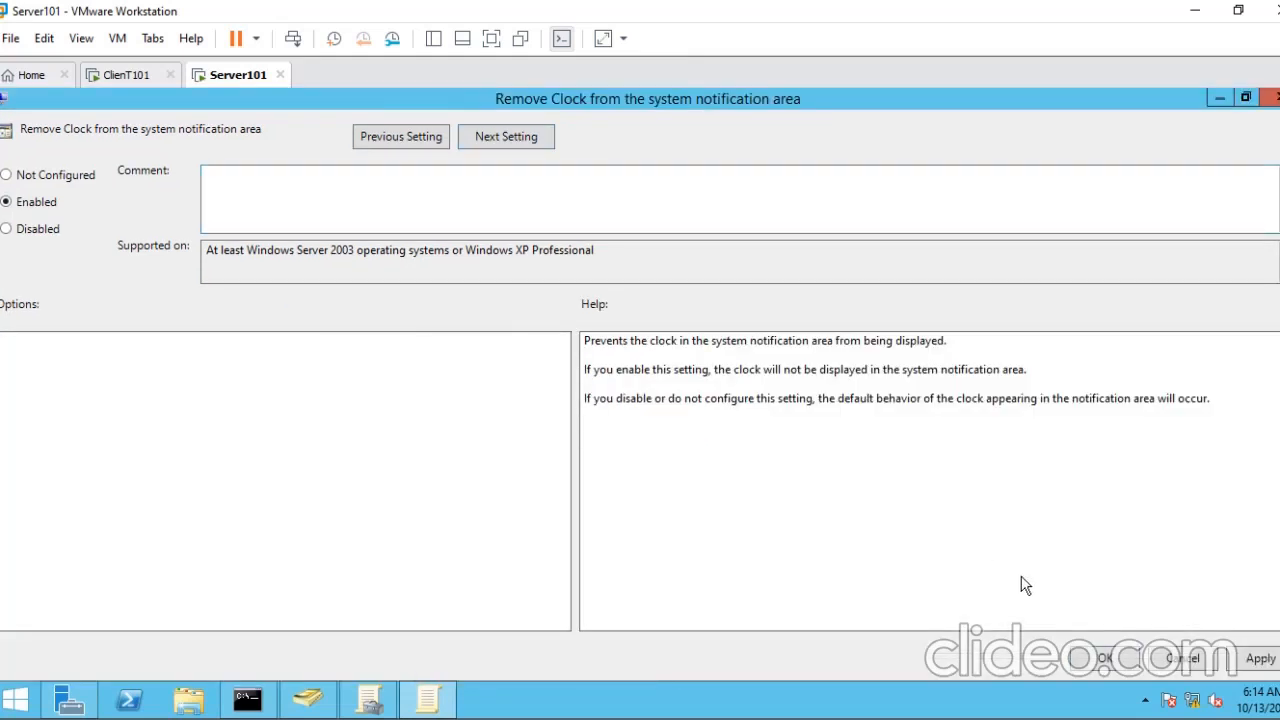
left_click(1128, 665)
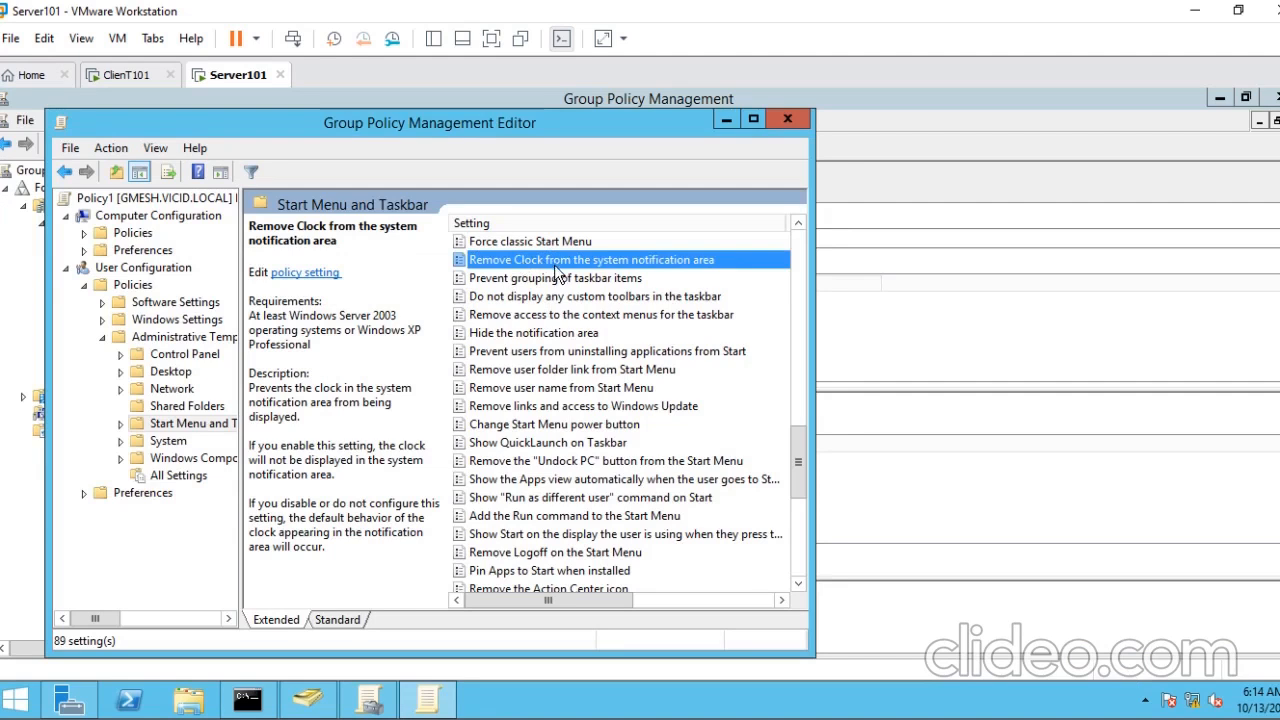
left_click(130, 198)
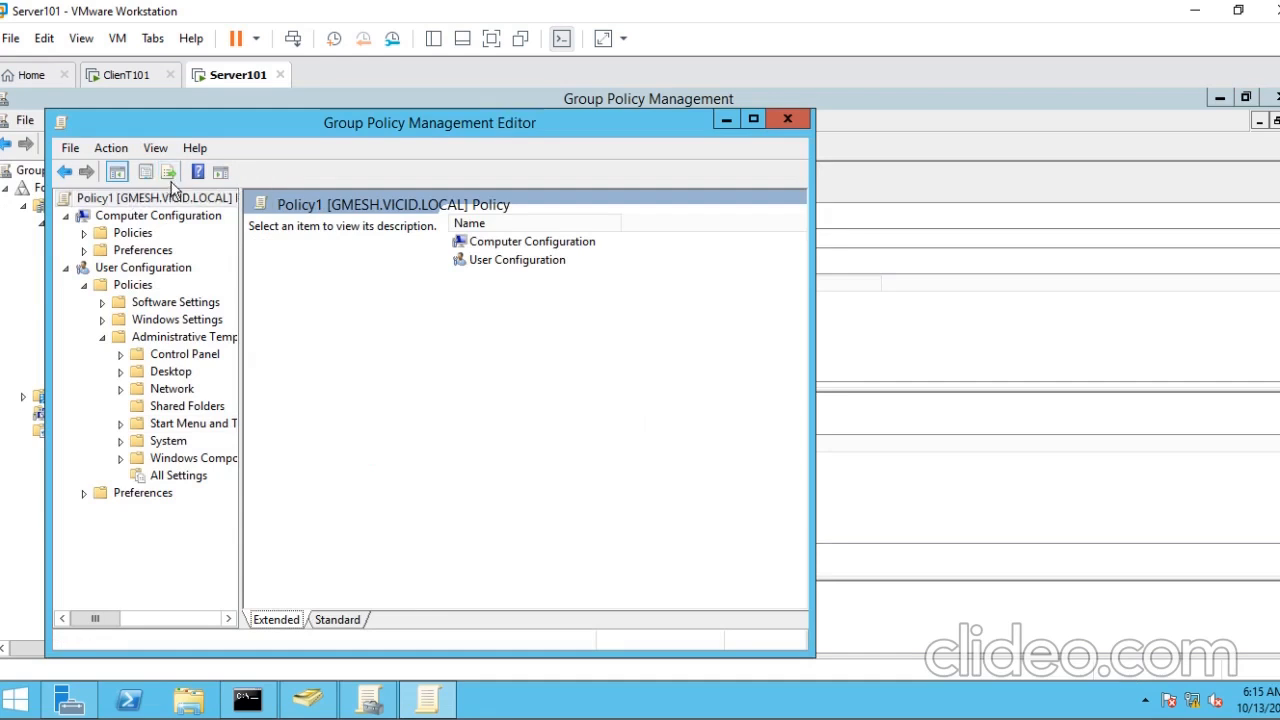
left_click(789, 120)
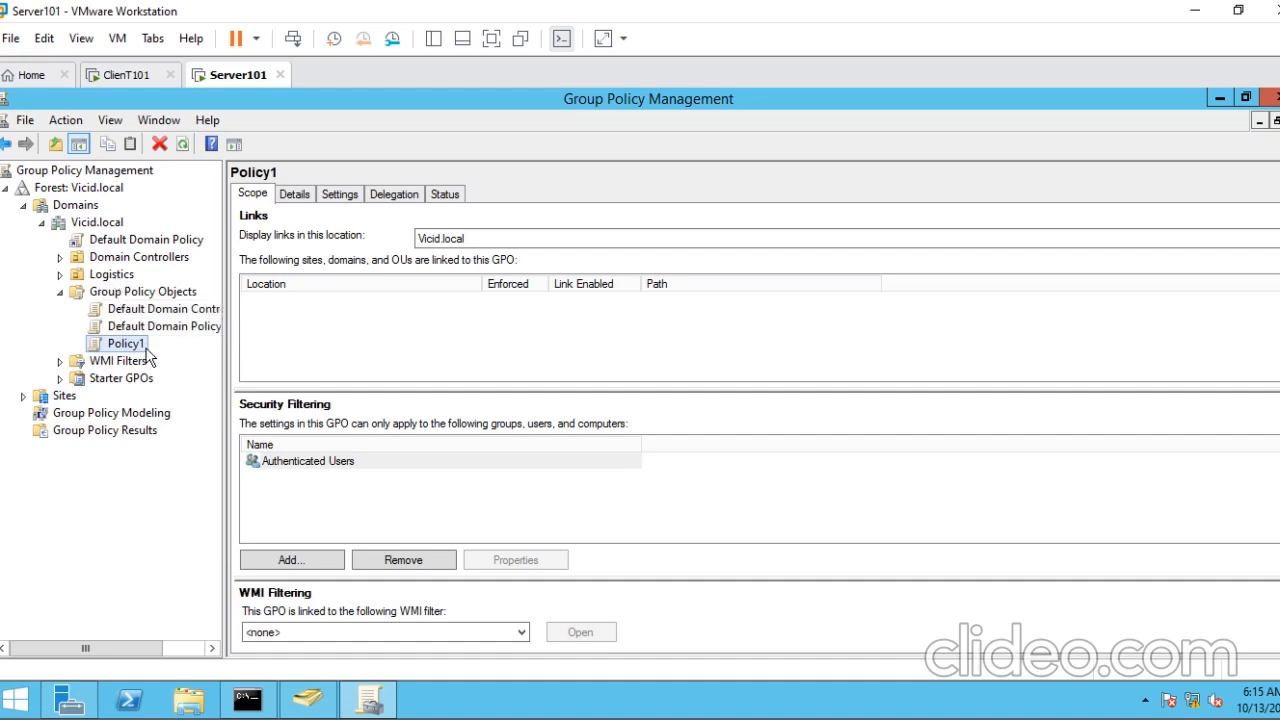
- Link Policy1 to the Logistics organizational unit and minimize Group Policy Management
left_click_drag(127, 348, 106, 276)
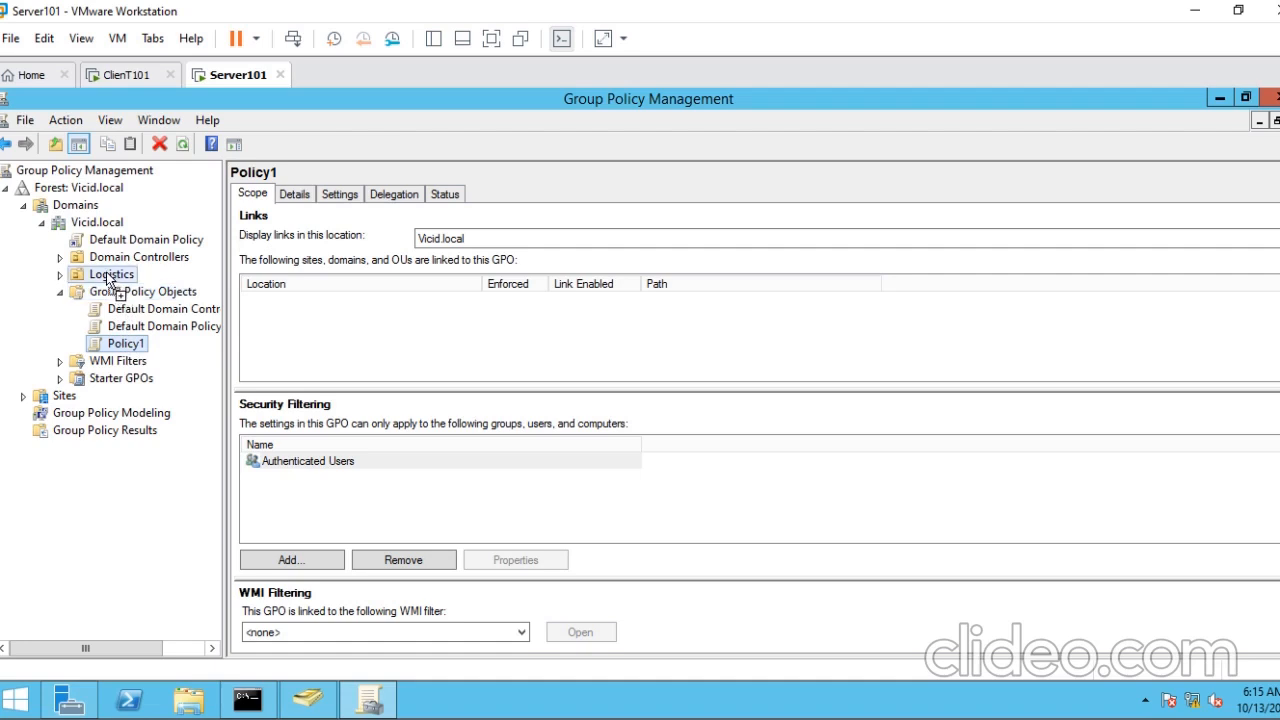
left_click_drag(493, 318, 315, 268)
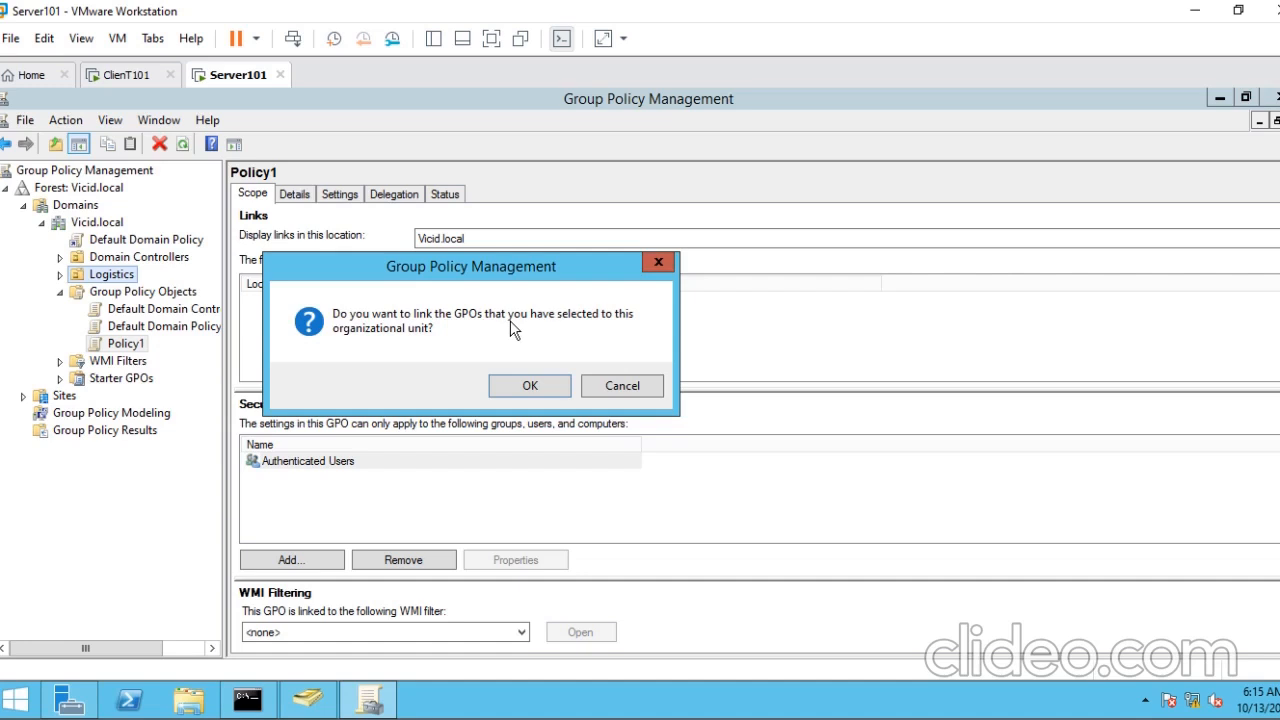
left_click(526, 384)
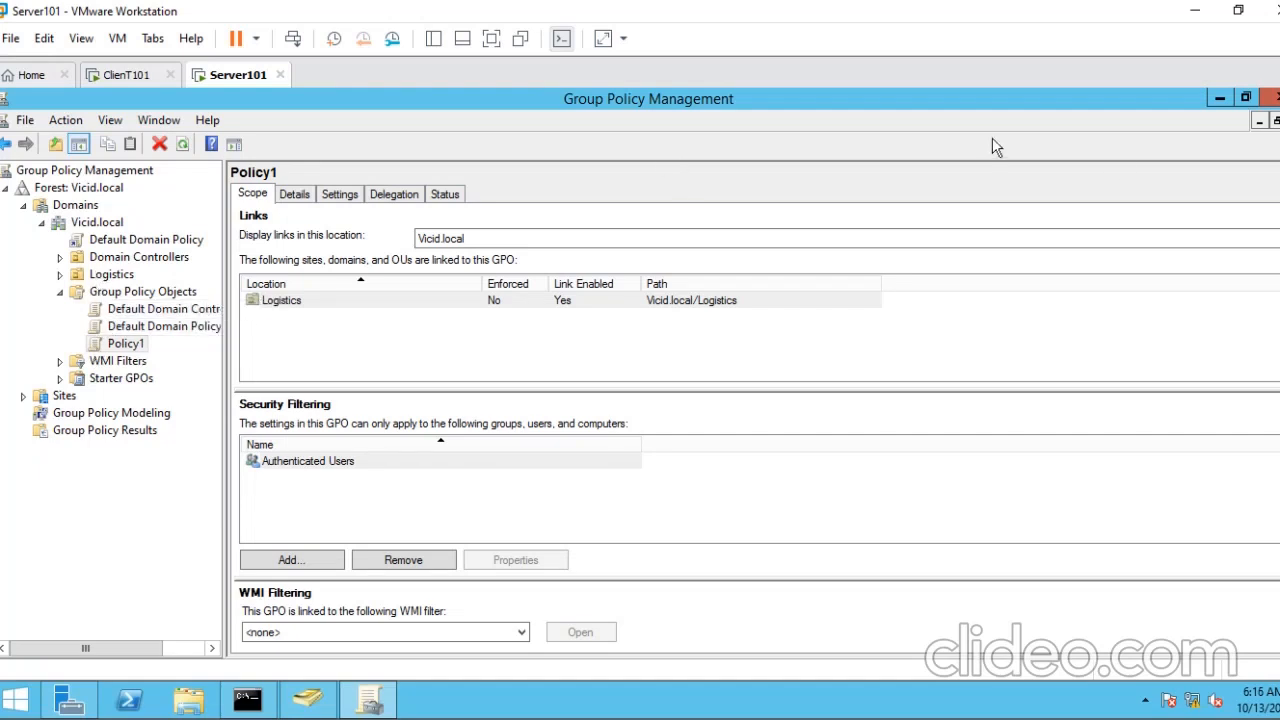
left_click(1219, 98)
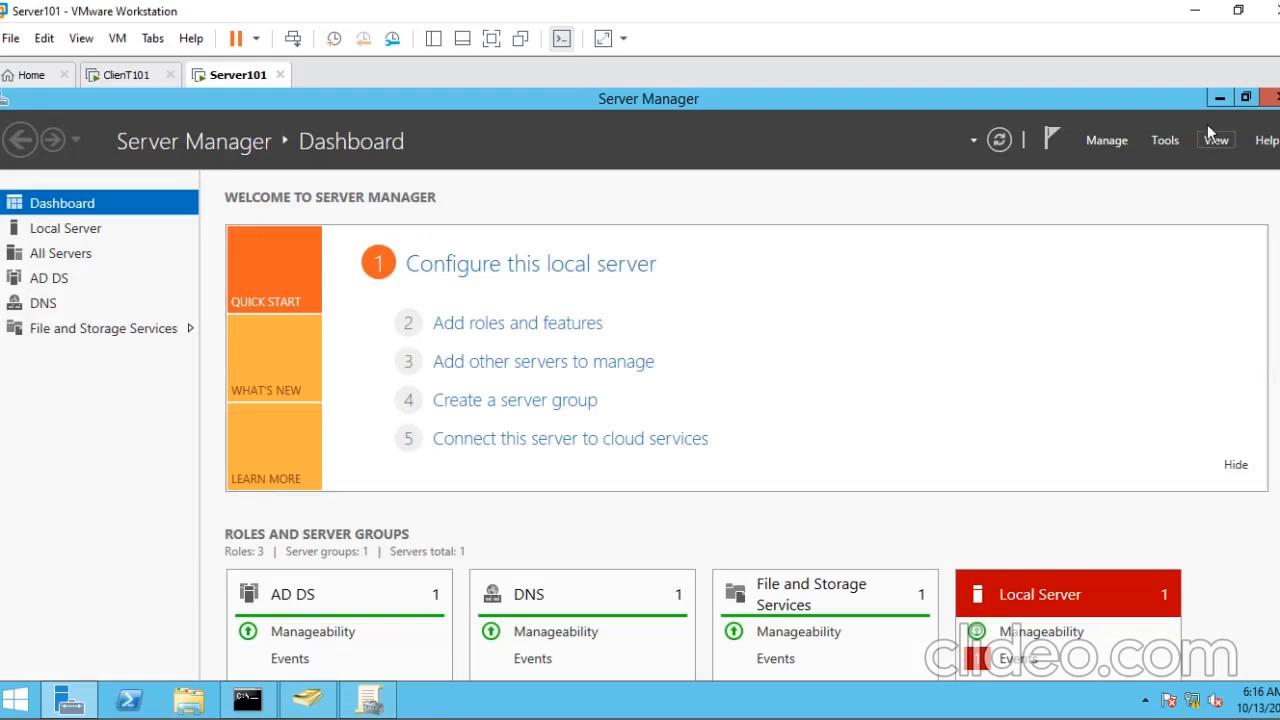
- Minimize Server Manager, open Notepad through Run and write the note "WINDOWS KEY + R = RUN ENVINRONMENT"
left_click(1219, 98)
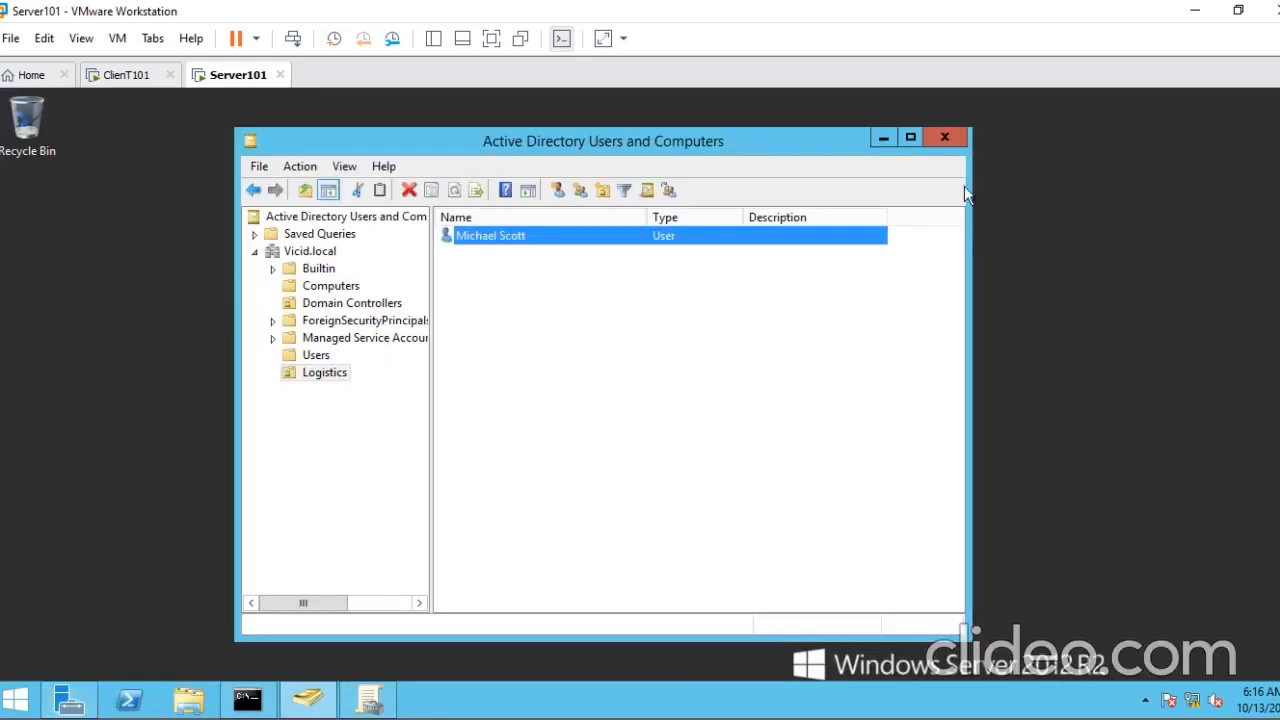
left_click(1130, 257)
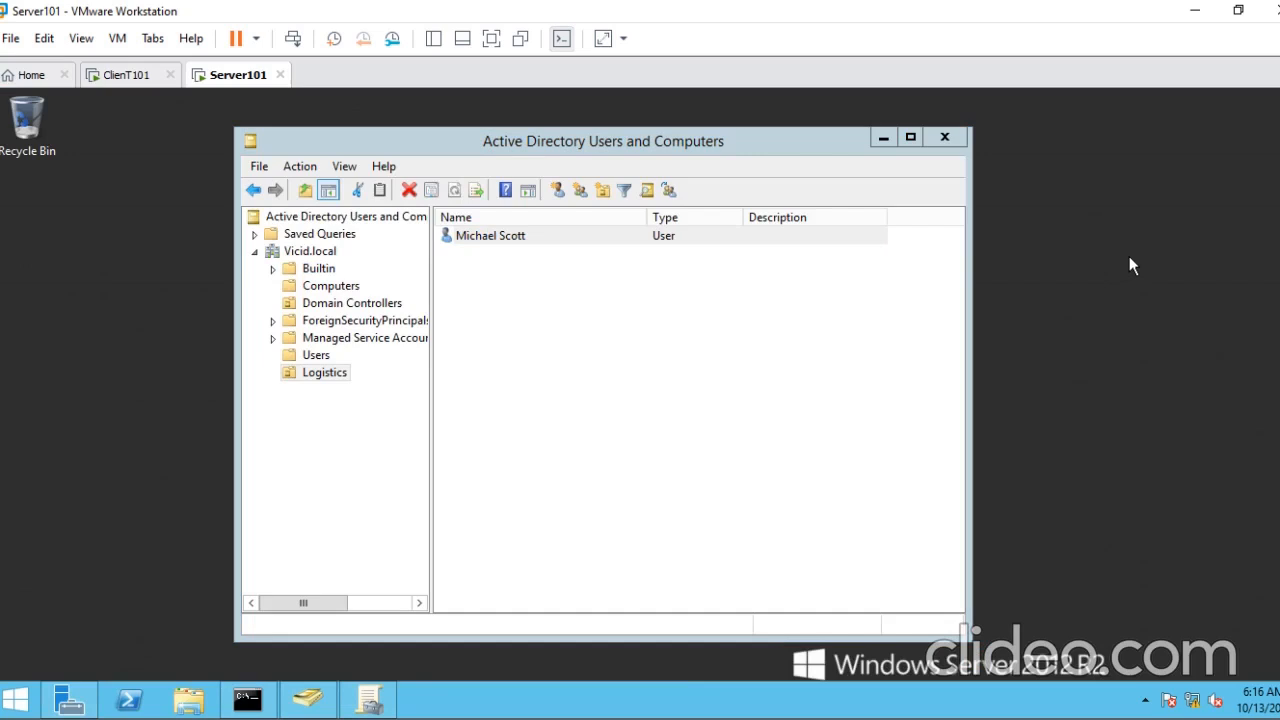
key("super+r")
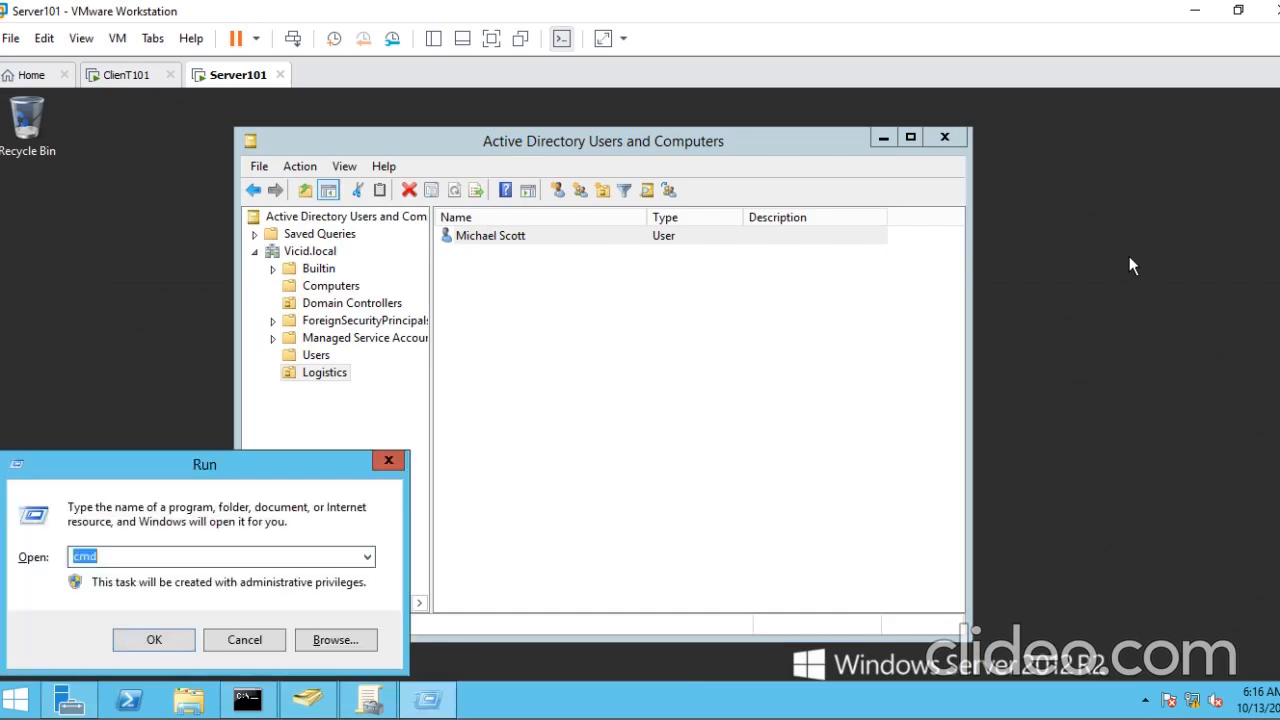
key("Return")
type("WINDOWS")
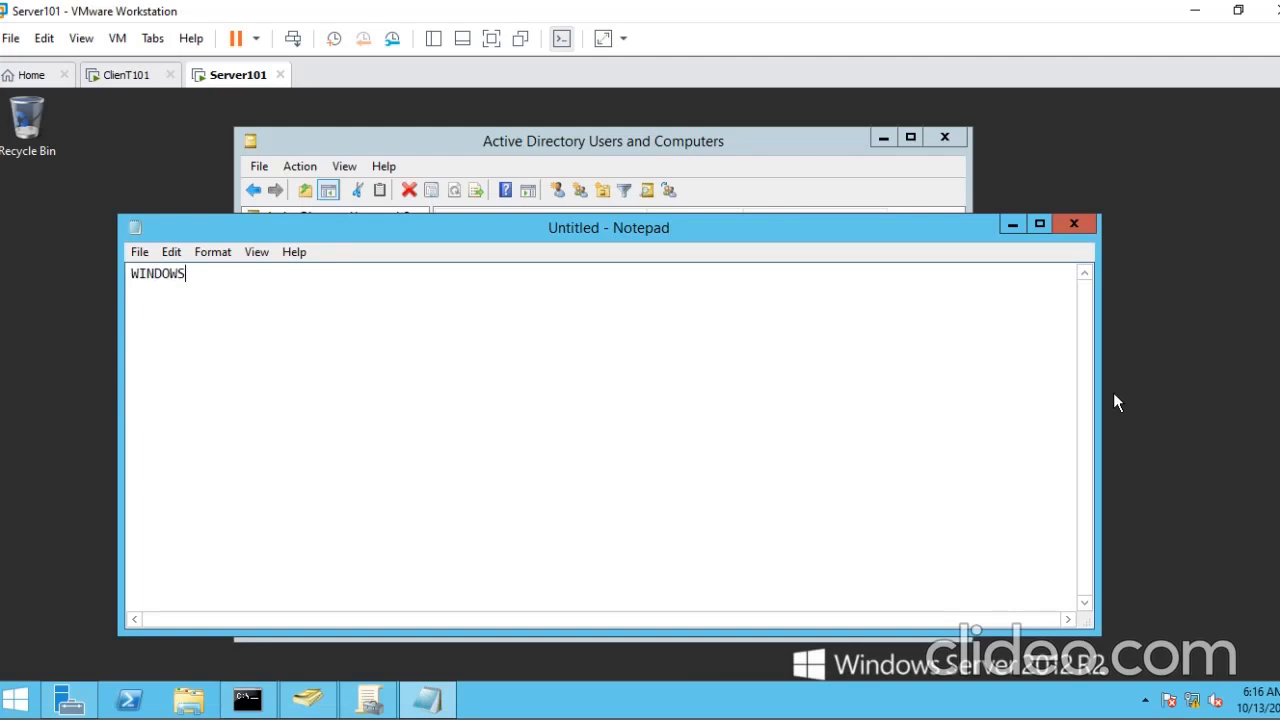
type(" KEY + R = RUN ENVINRONMENT")
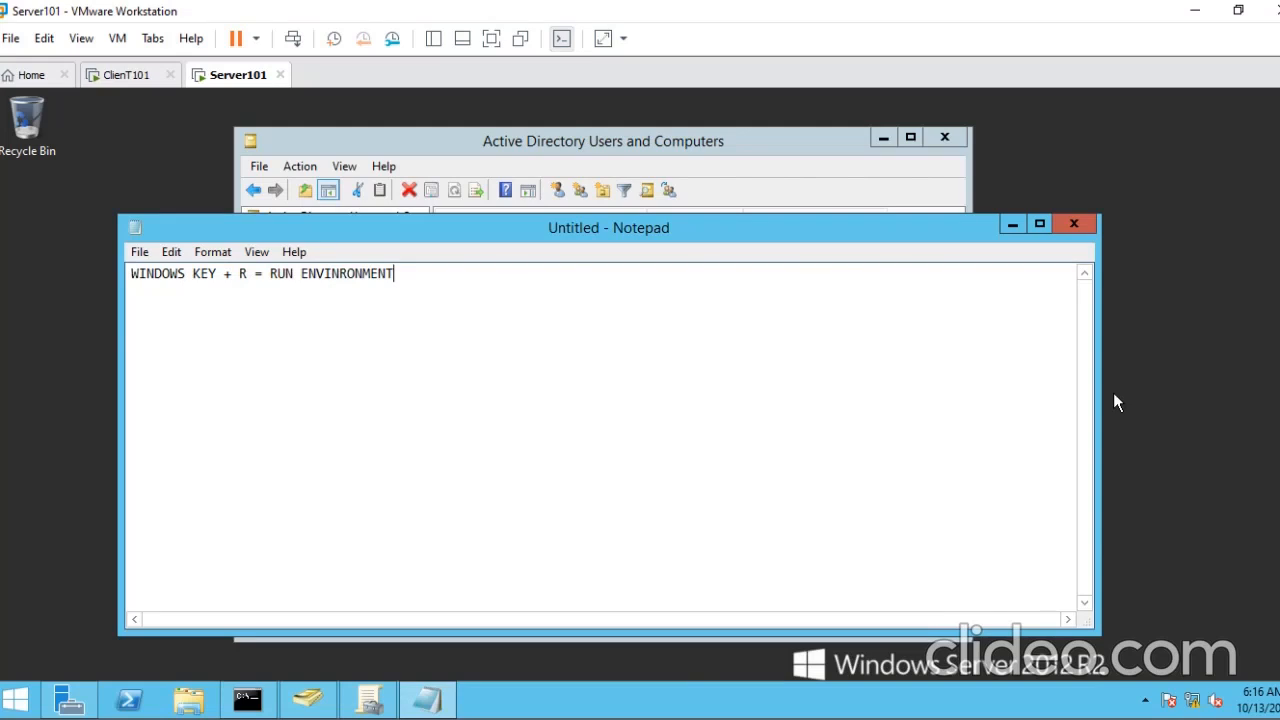
- Open Command Prompt on Server101 through Run and execute gpupdate to refresh the group policies
key("super+r")
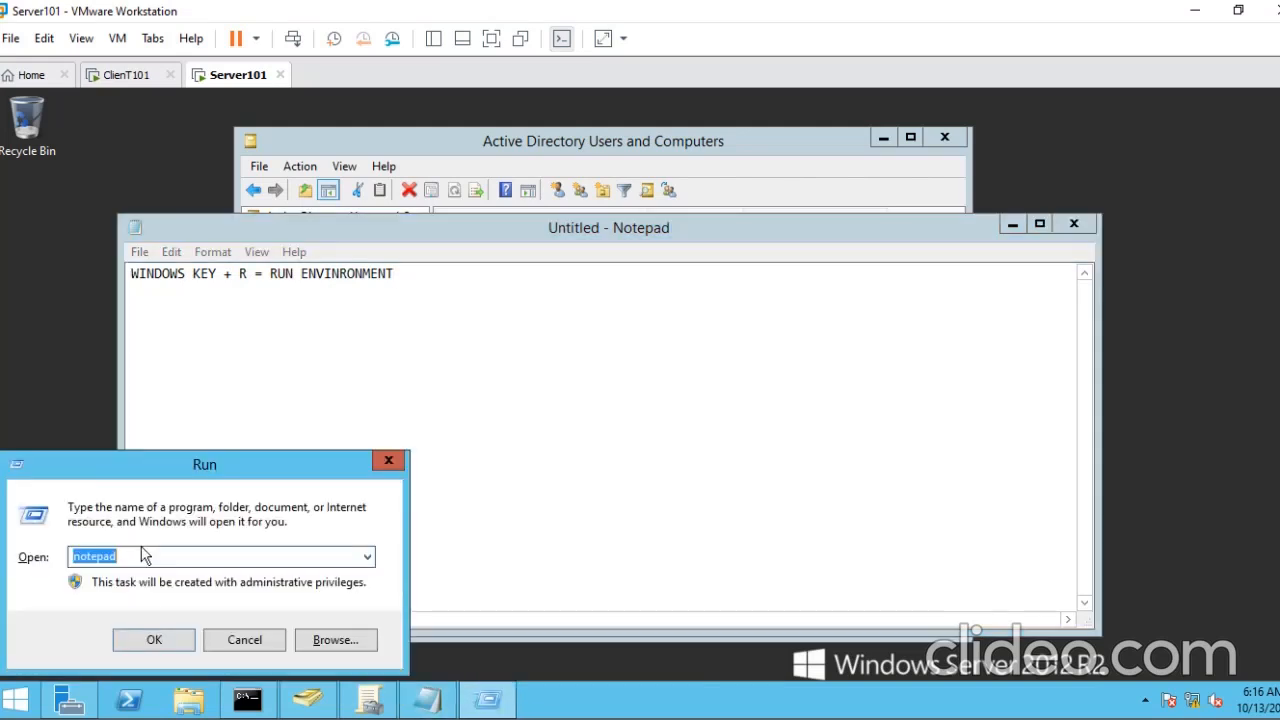
type("CMD")
key("Return")
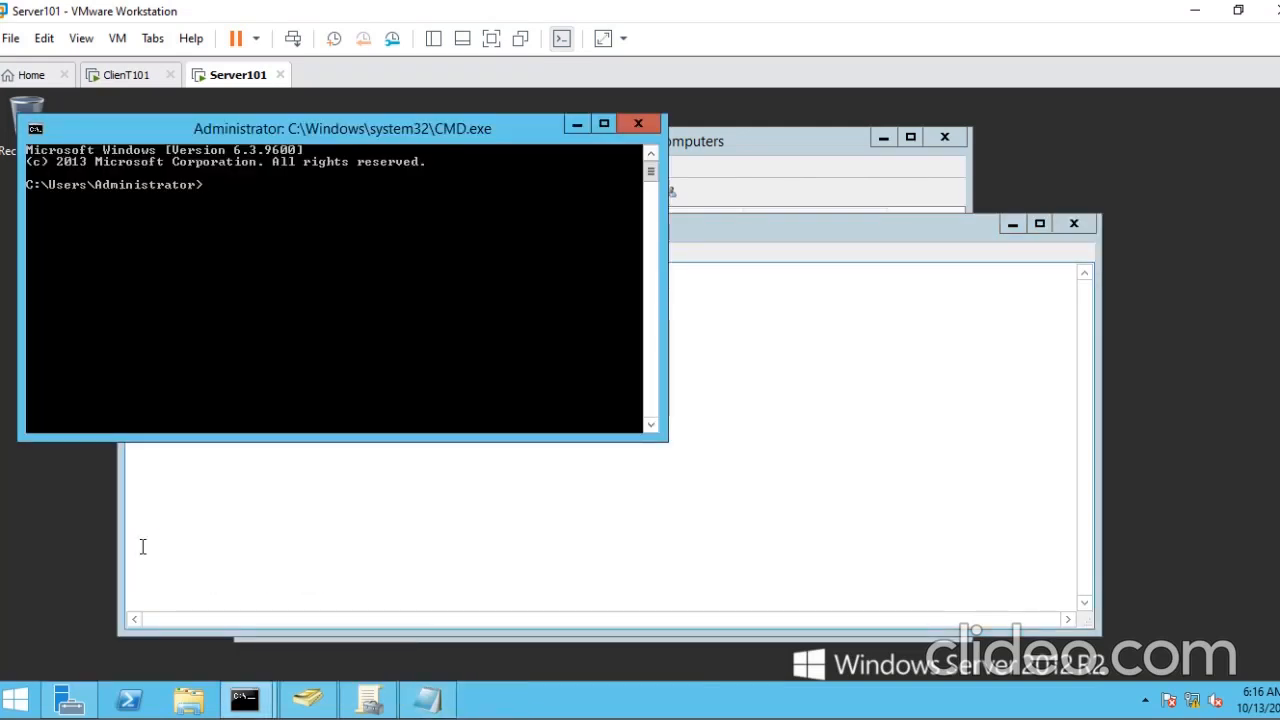
type("g")
key("BackSpace")
key("BackSpace")
key("Return")
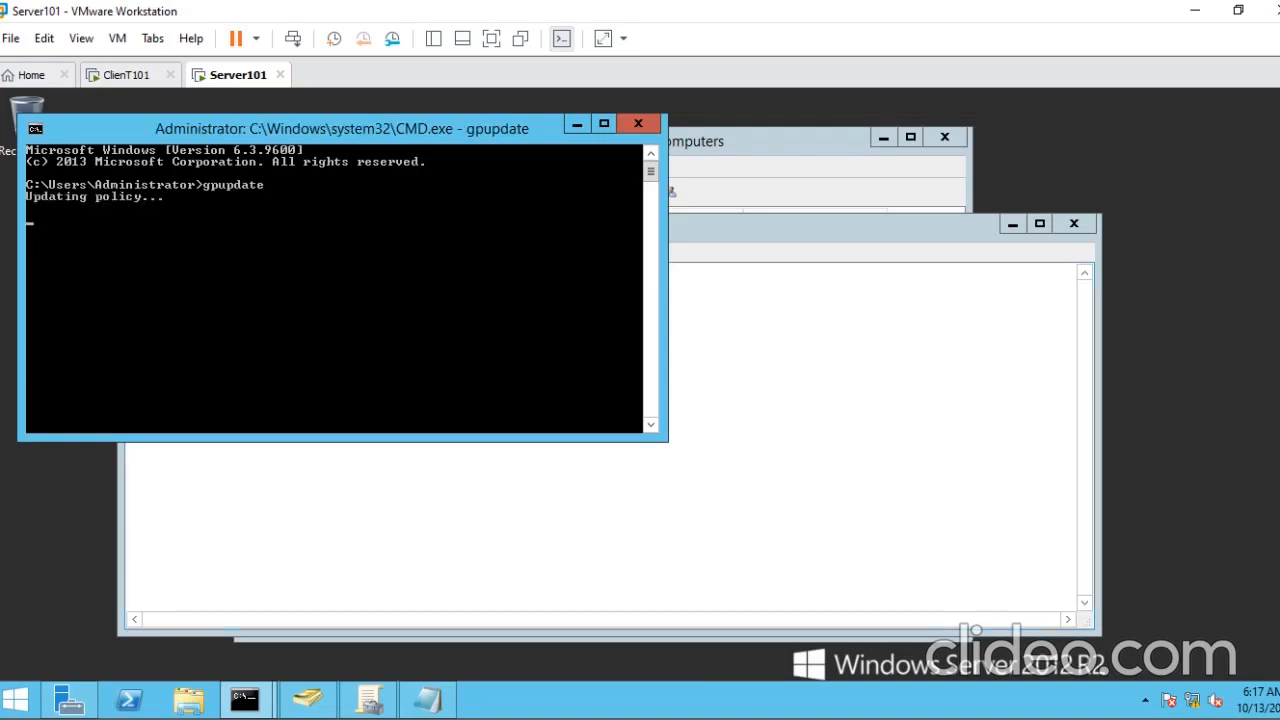
- Force a full group policy refresh on Server101 with the command gpupdate /force
type("gpupdate /for")
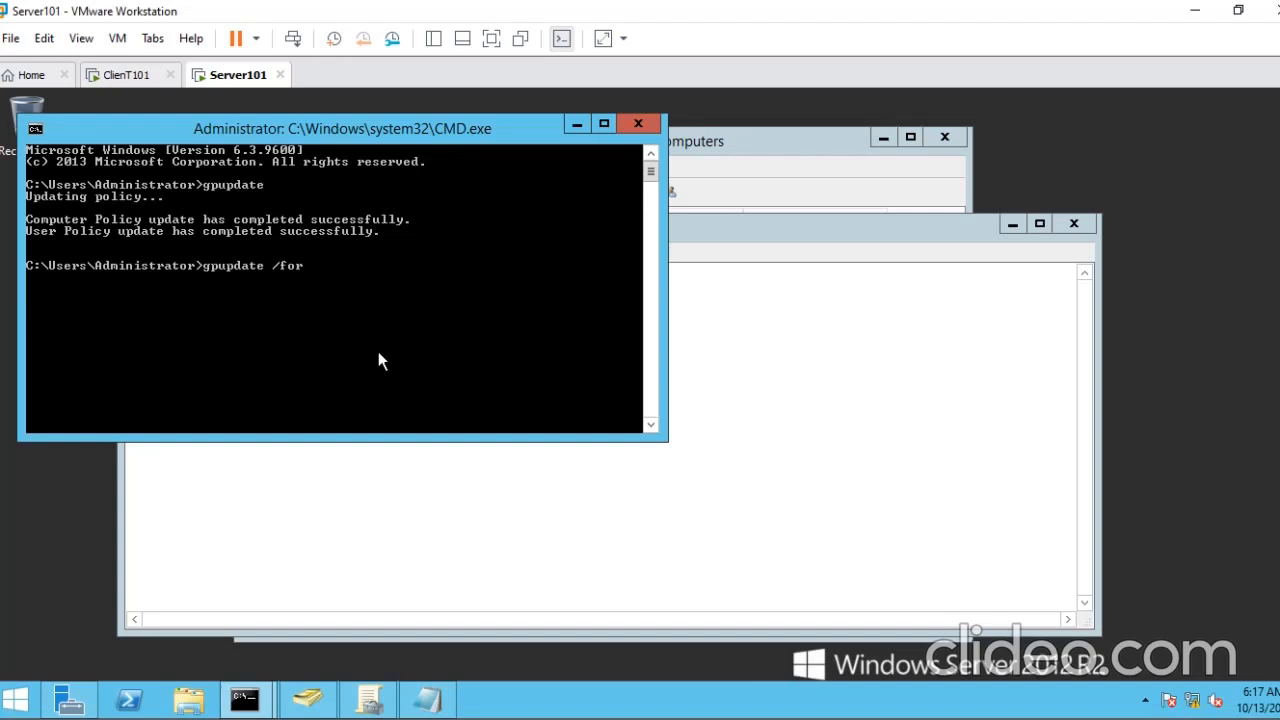
type("ce")
key("Return")
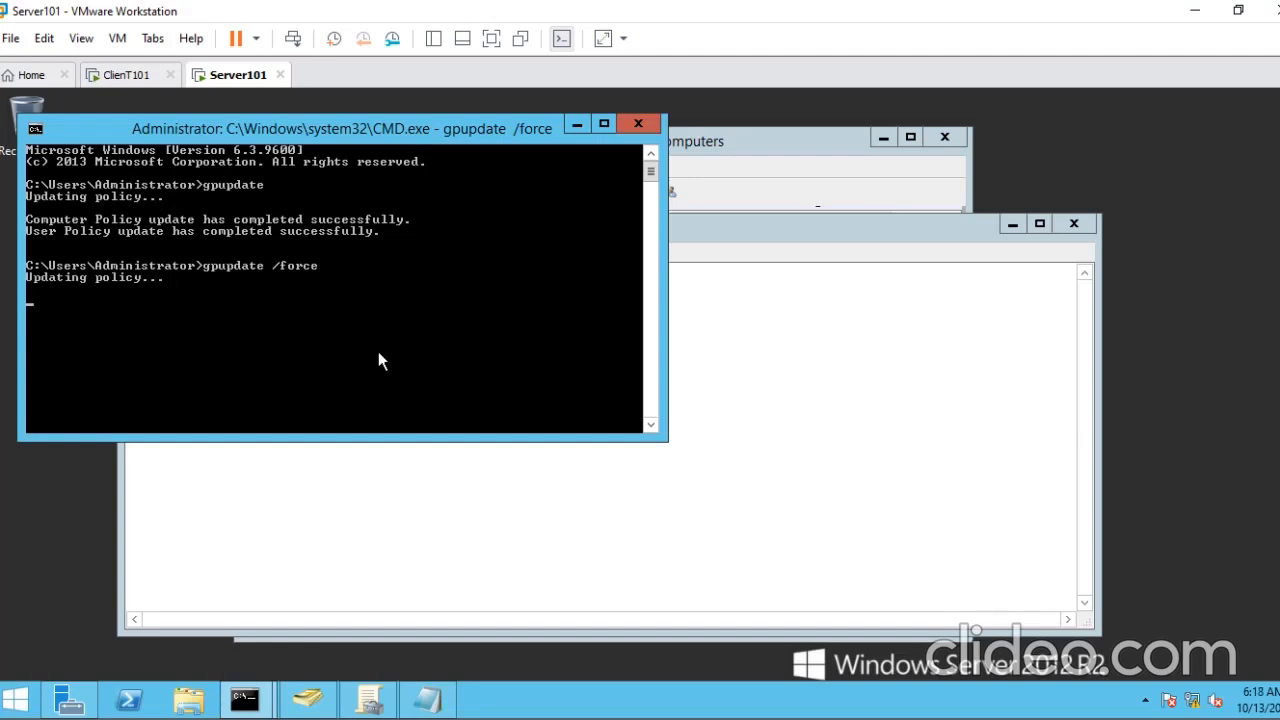
- Switch to ClienT101 and view its power options without choosing any of them
left_click(125, 76)
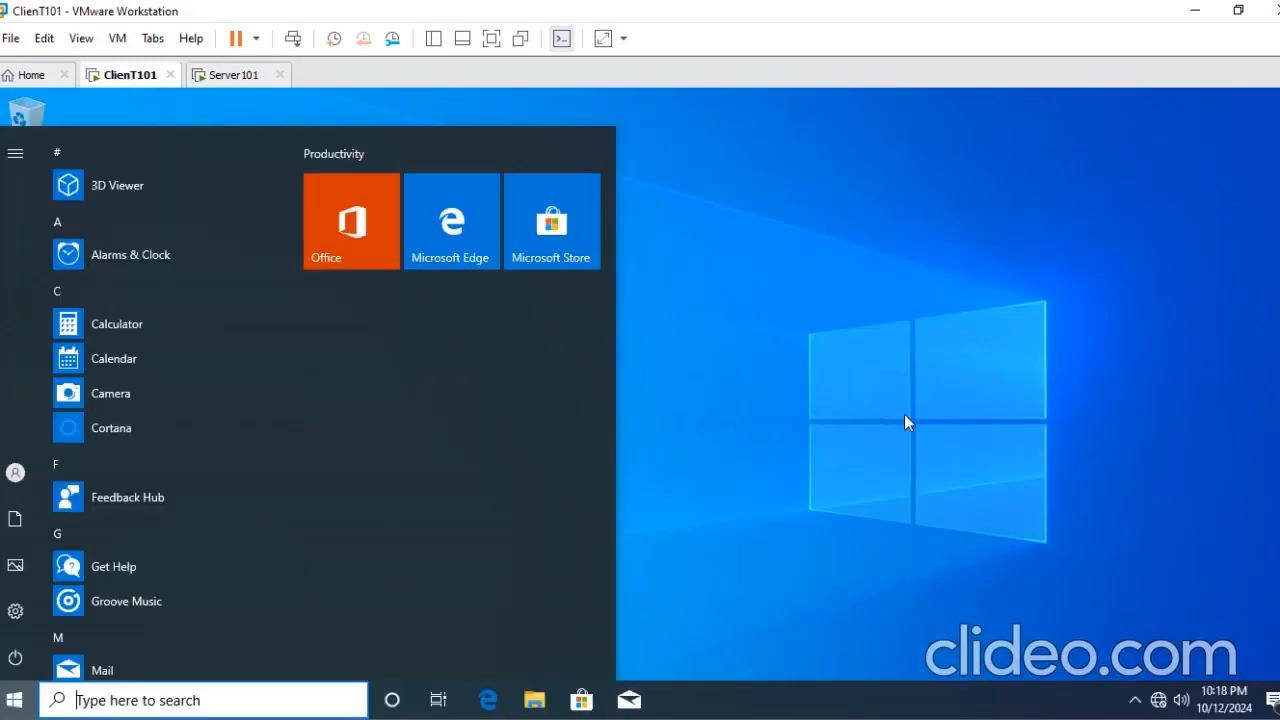
left_click(806, 261)
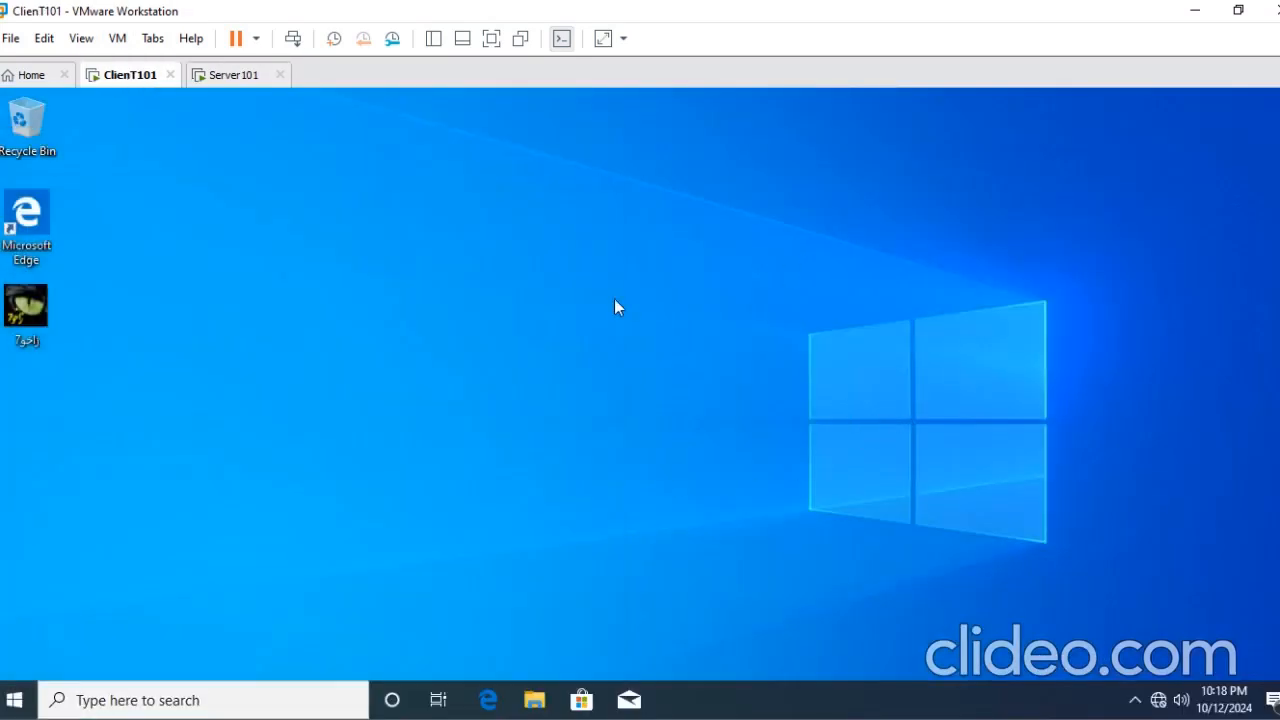
left_click(14, 700)
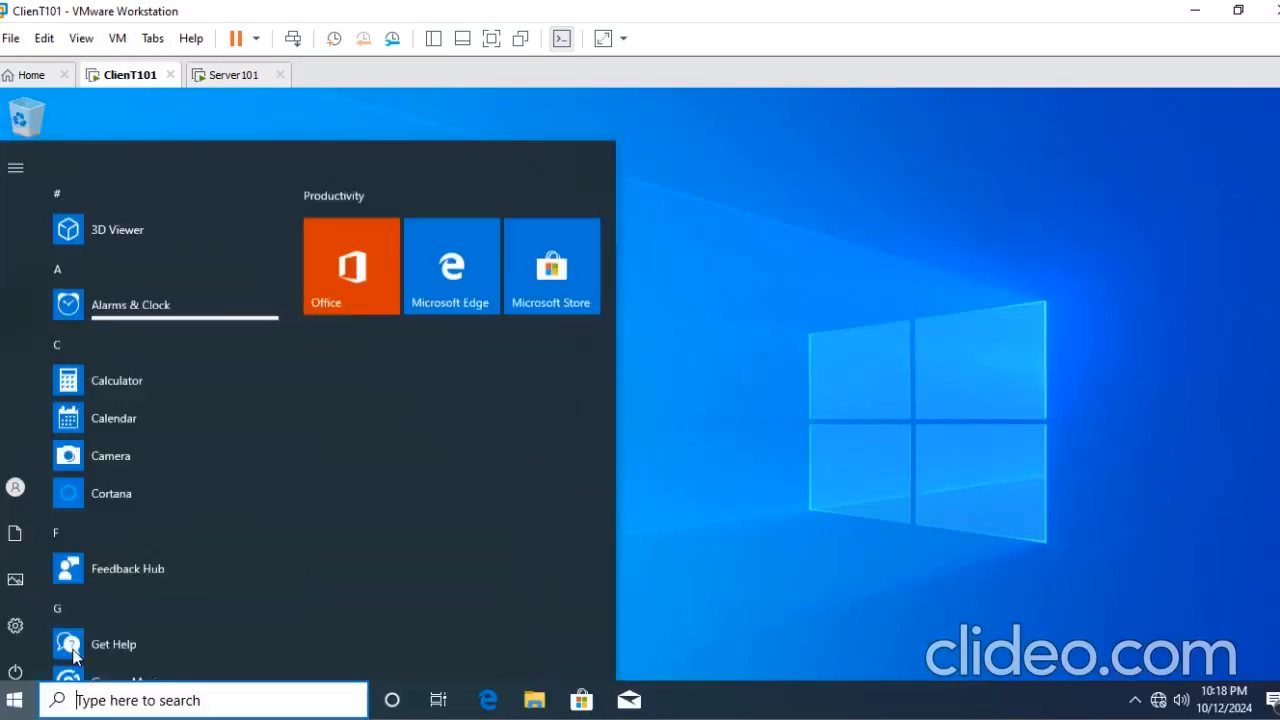
left_click(20, 657)
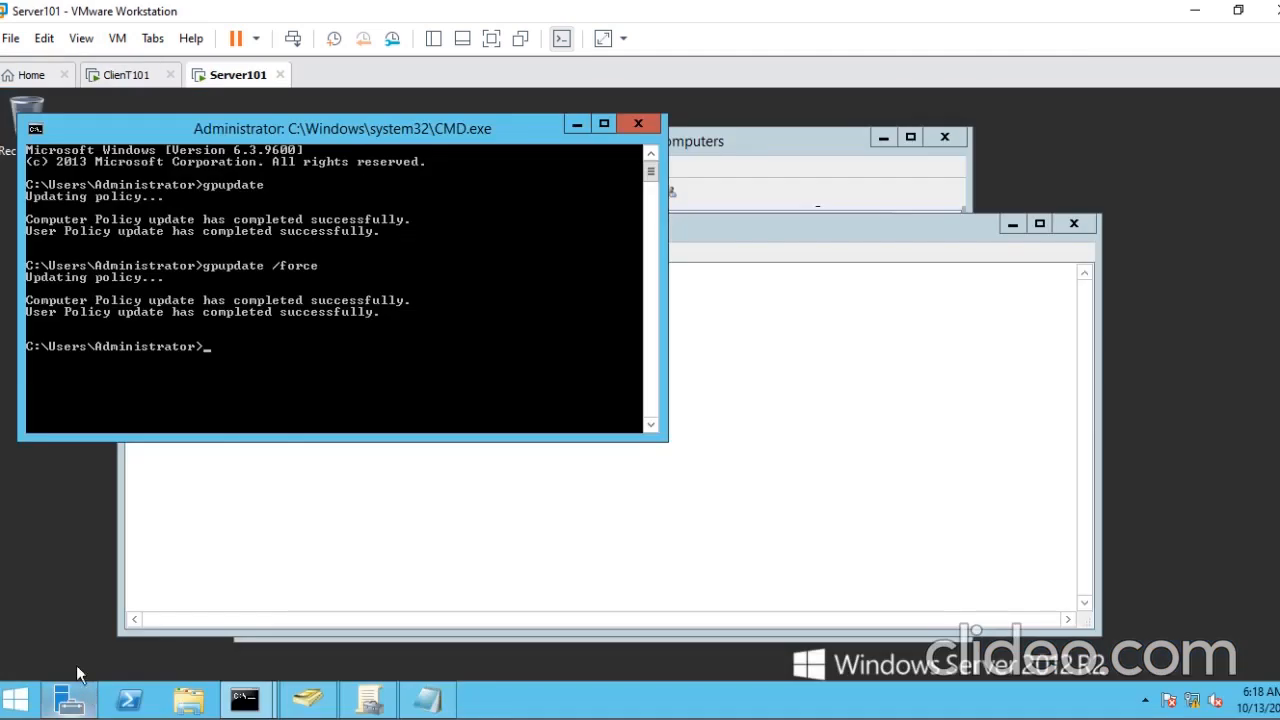
left_click(127, 77)
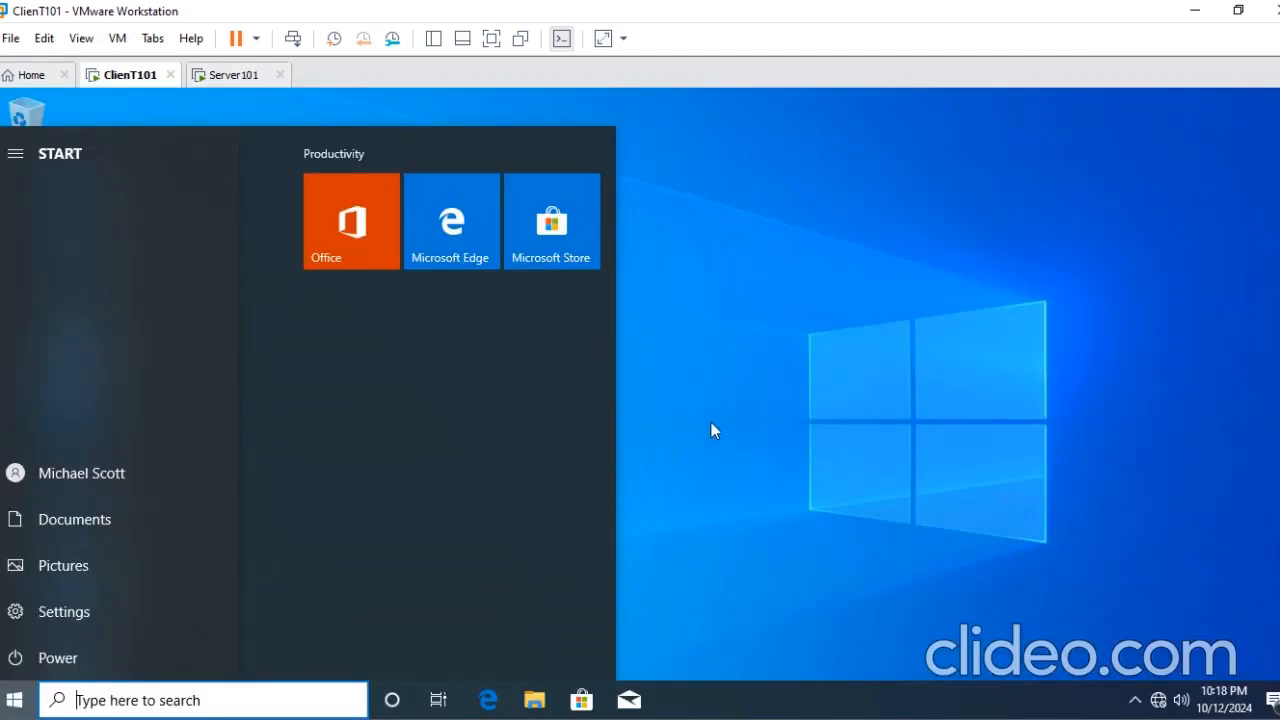
left_click(50, 659)
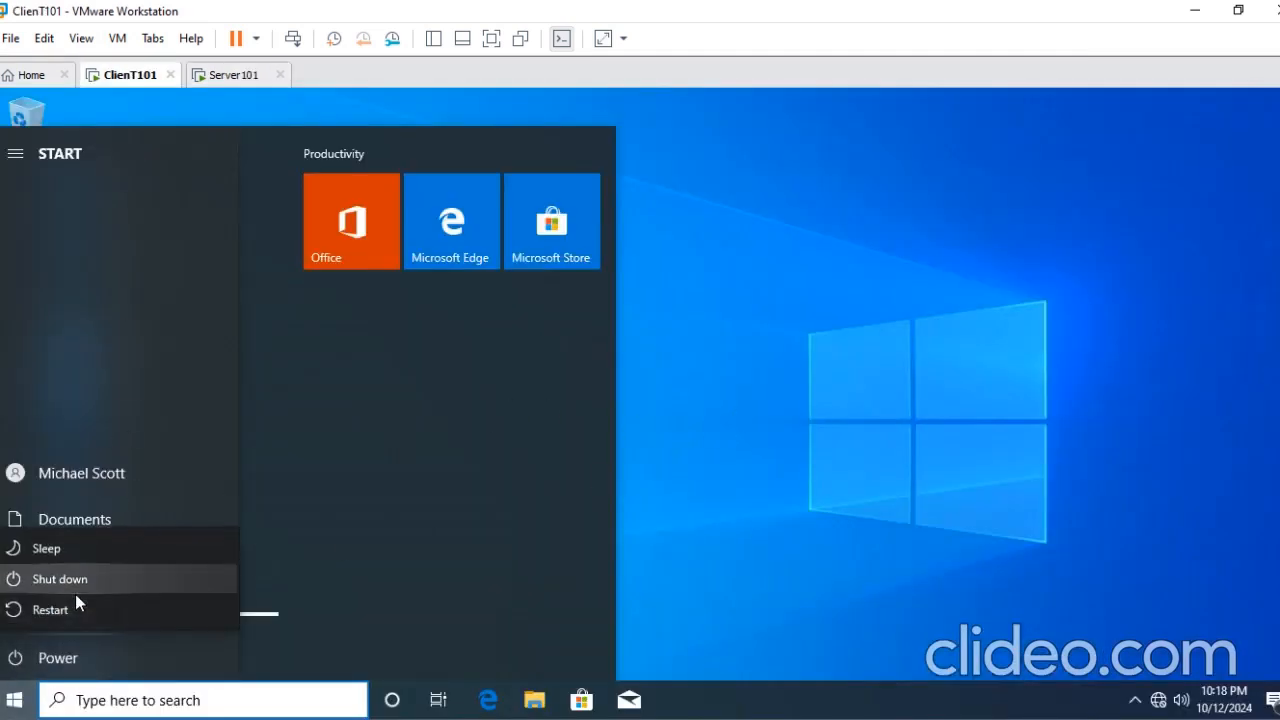
left_click(826, 435)
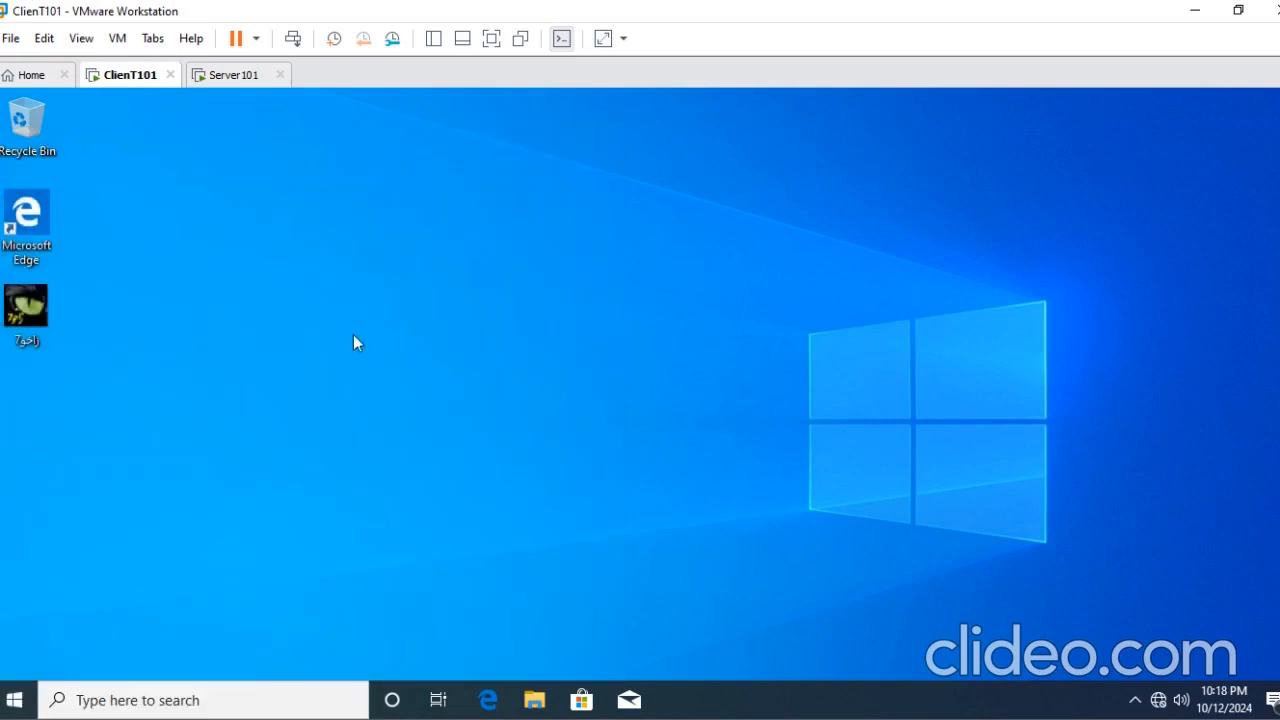
- Restart ClienT101 immediately by executing shutdown -r -t 00 through Run
key("super+r")
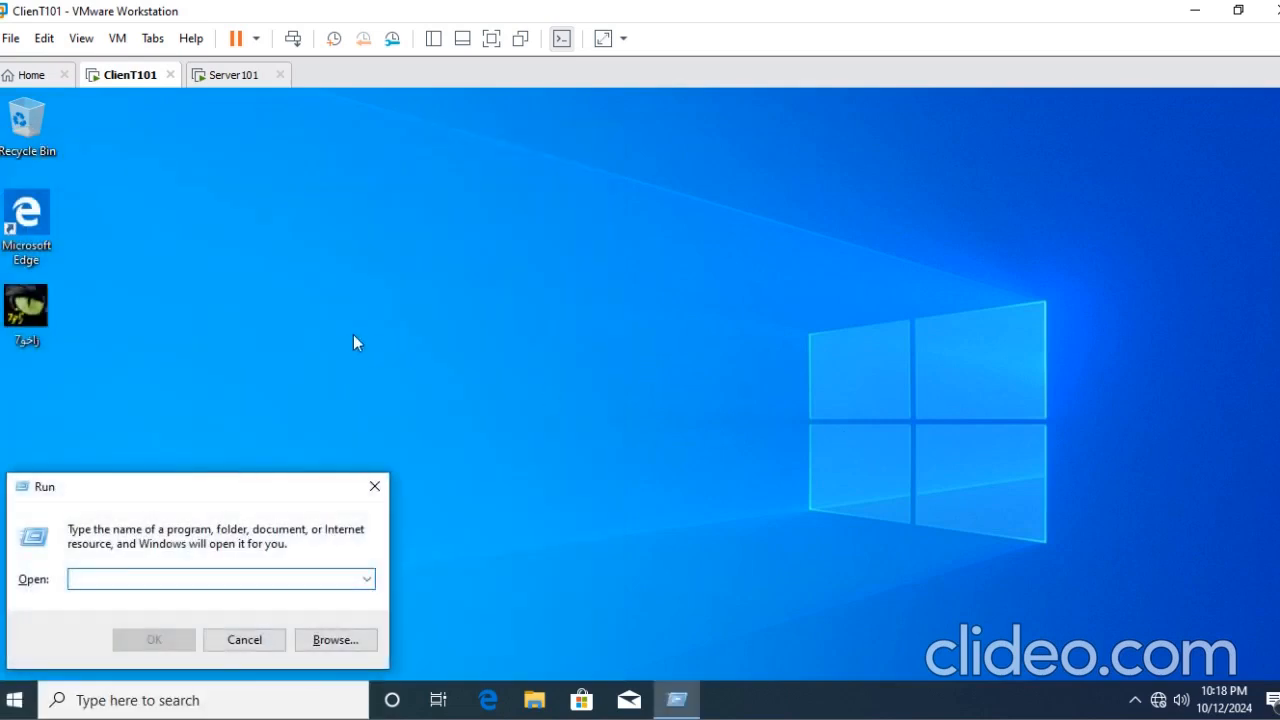
type("shut")
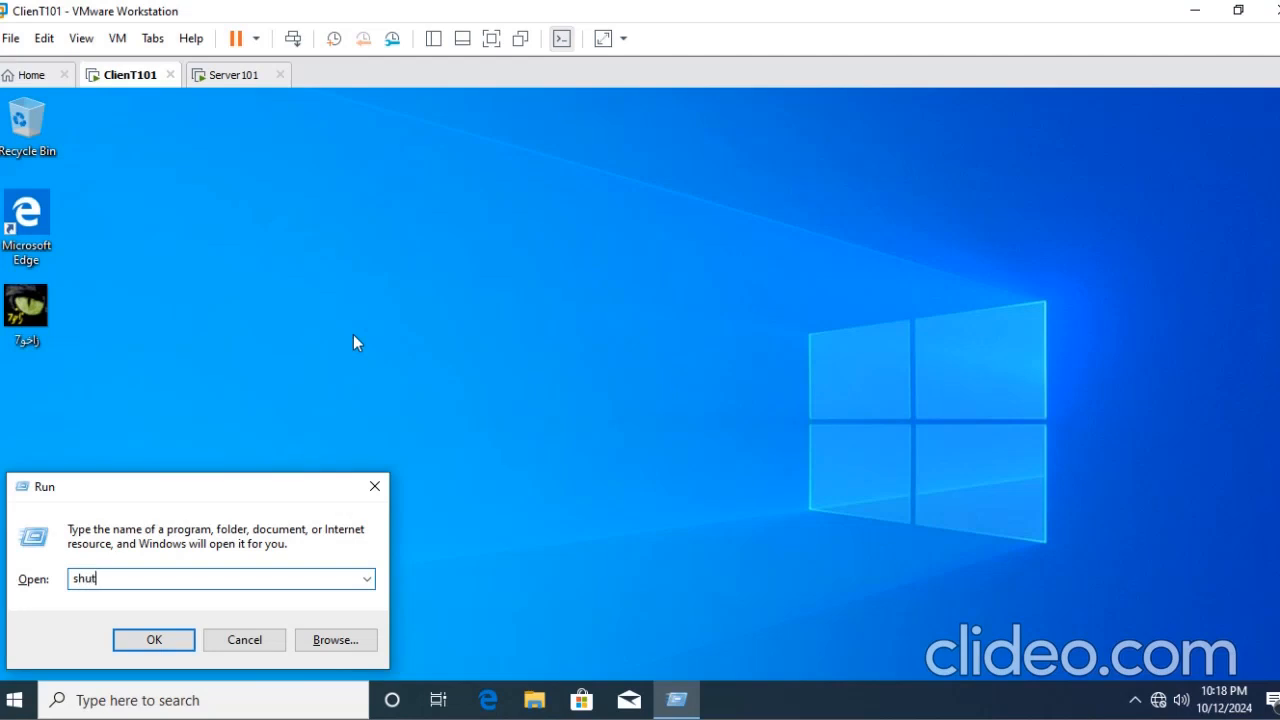
type("n -r -t 00")
key("Return")
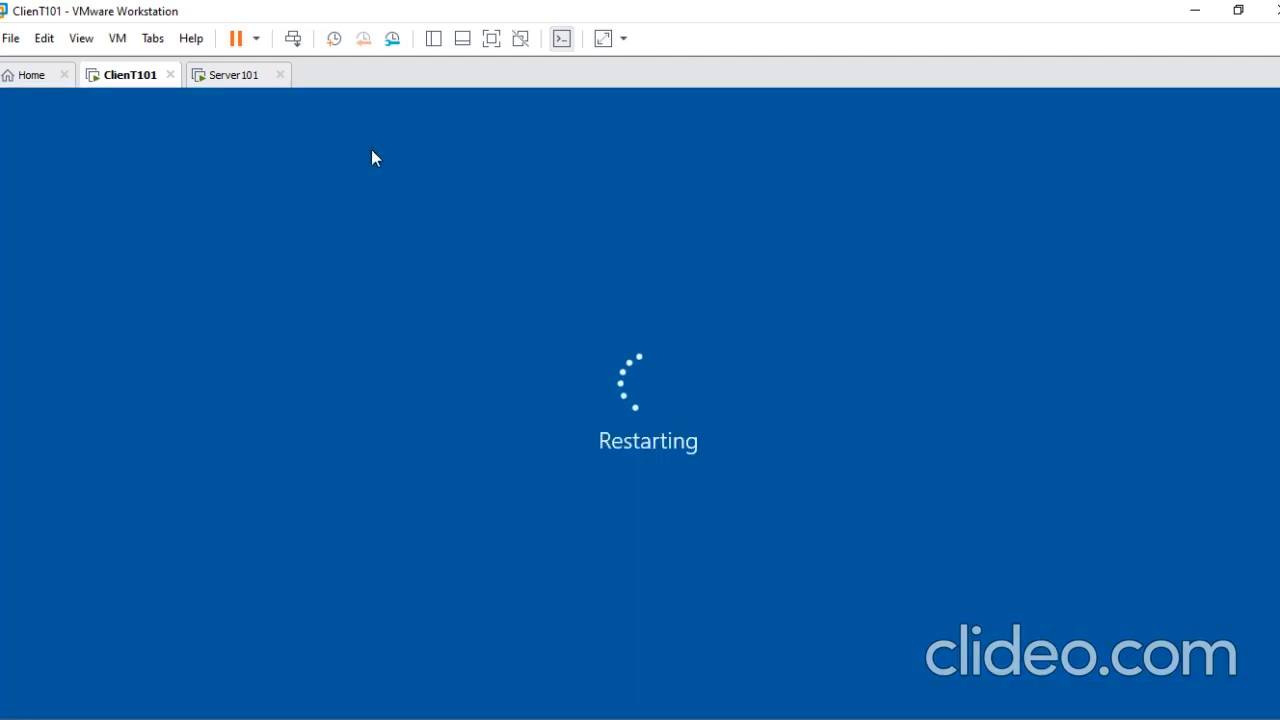
- Sign in to the restarted ClienT101 with the Logistics user's account password and check the taskbar's notification area and hidden icons
left_click(224, 76)
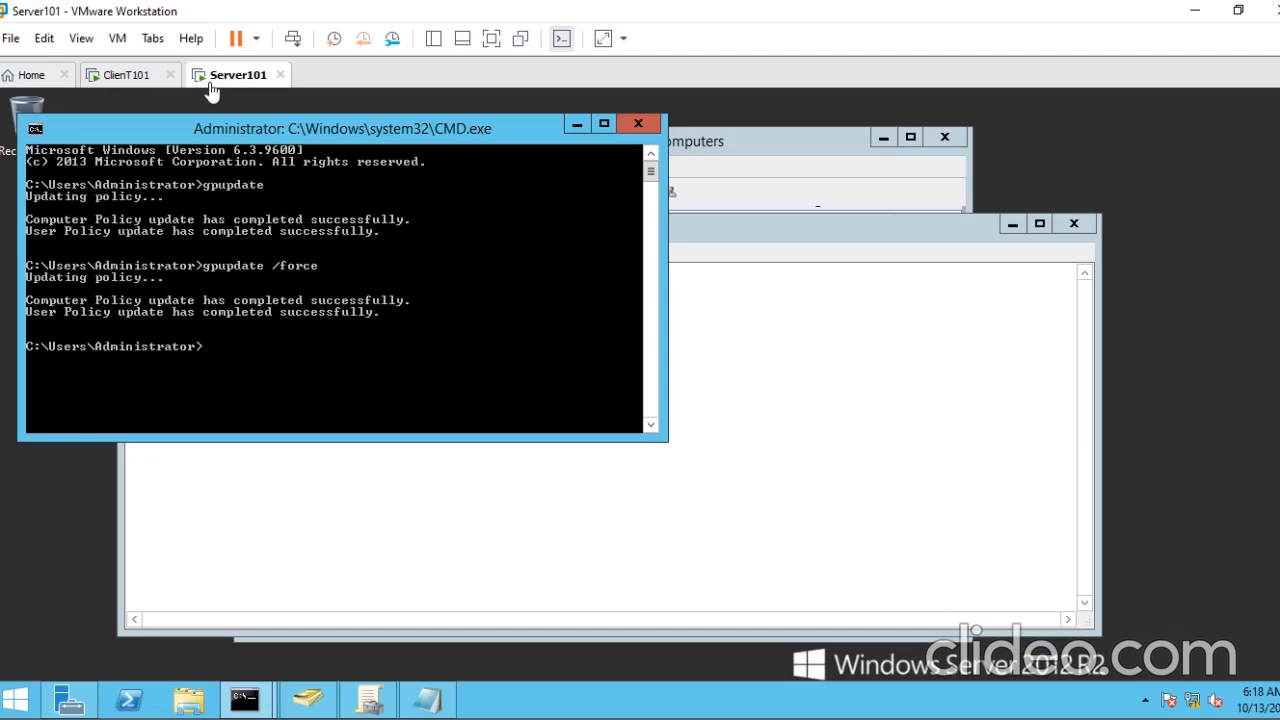
left_click(113, 84)
left_click(160, 80)
left_click(540, 408)
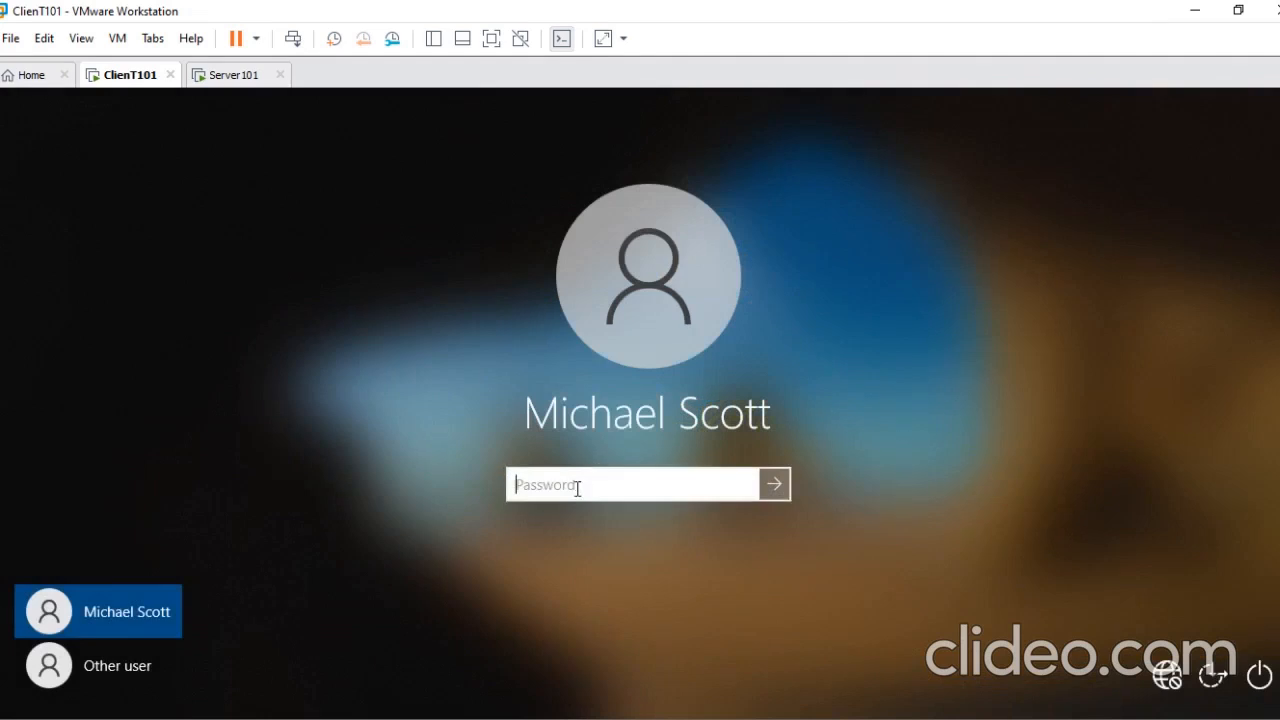
type("••••••••••")
key("Return")
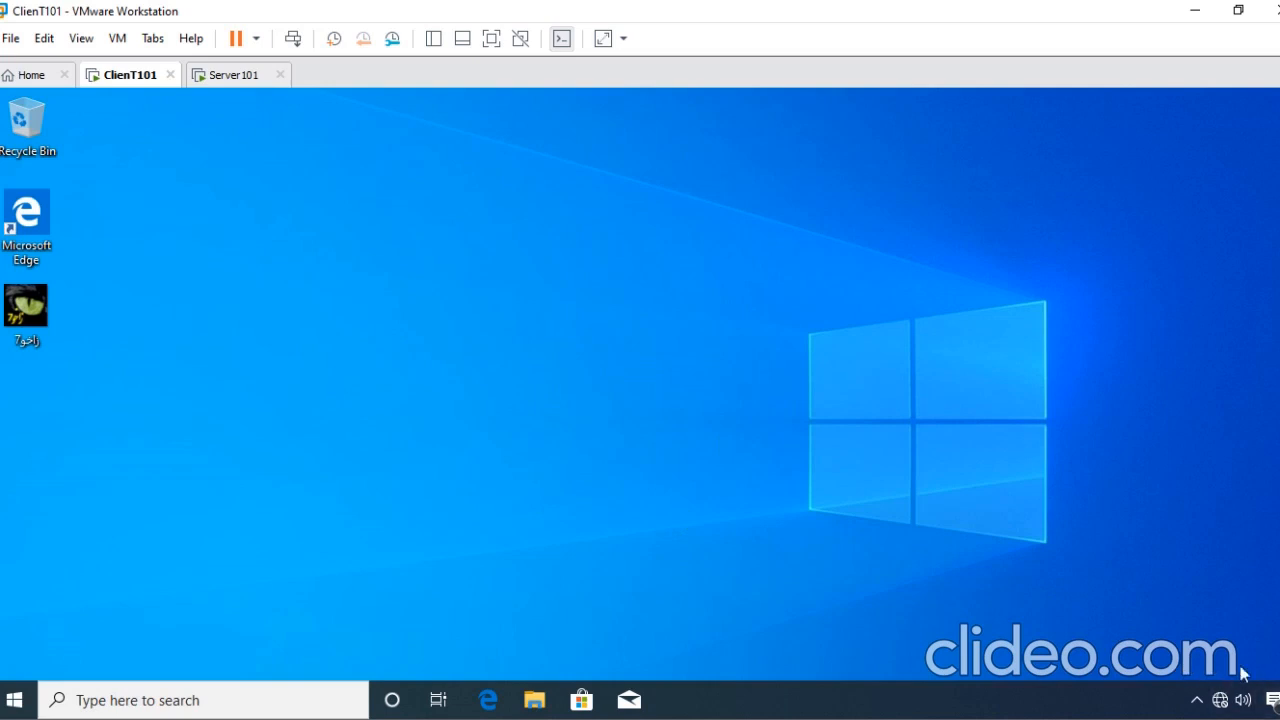
left_click(1197, 708)
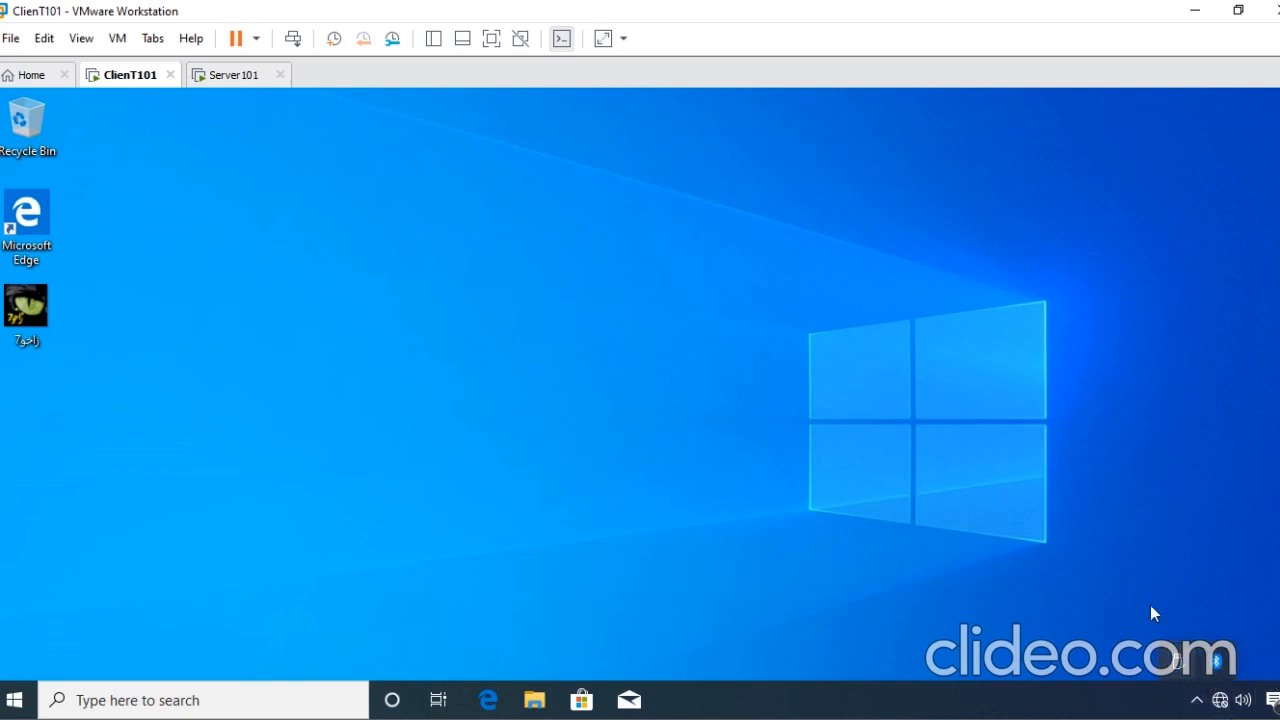
left_click(1247, 674)
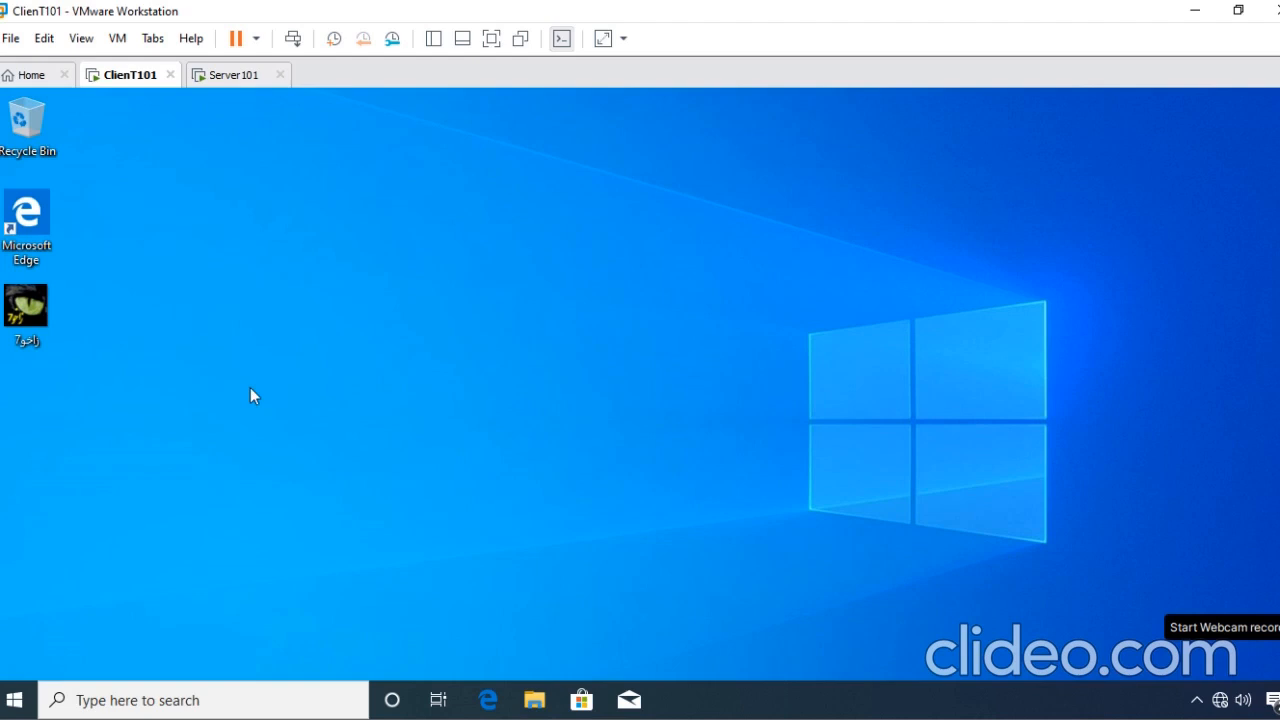
- Launch Resultant Set of Policy on ClienT101 by executing rsop.msc through Run and dismiss the Group Policy error
key("super+r")
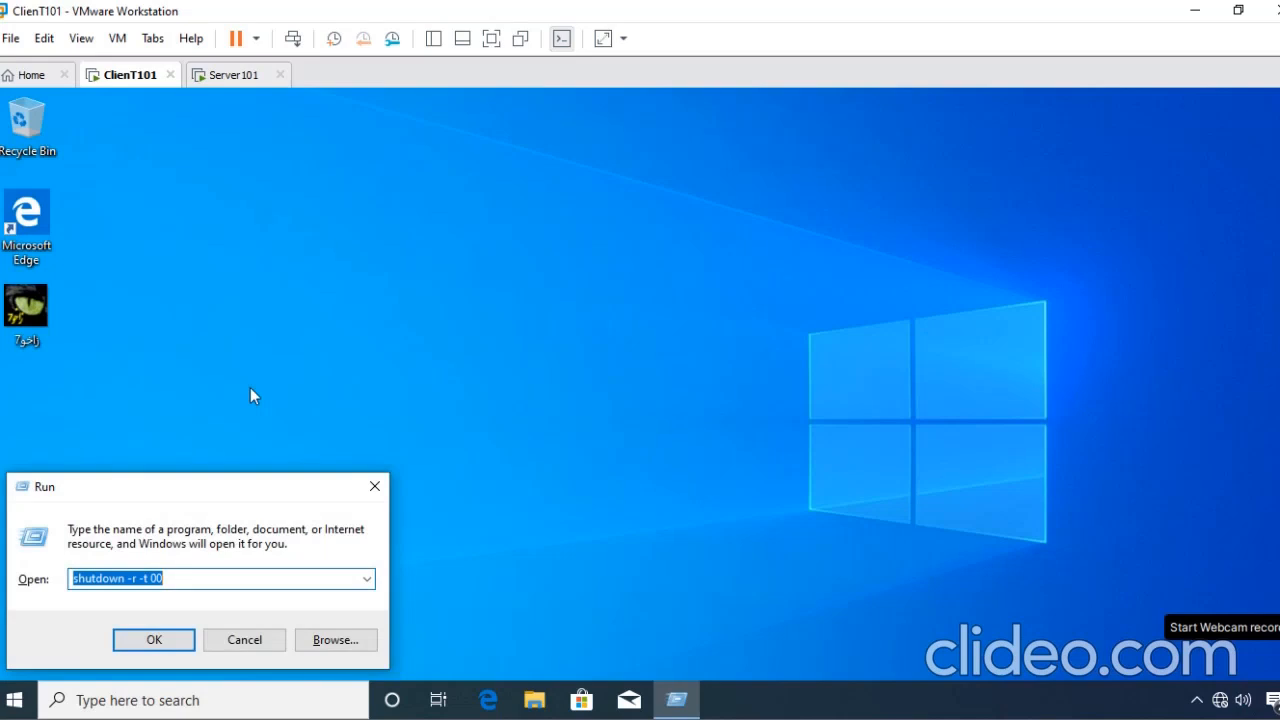
type("rsop.")
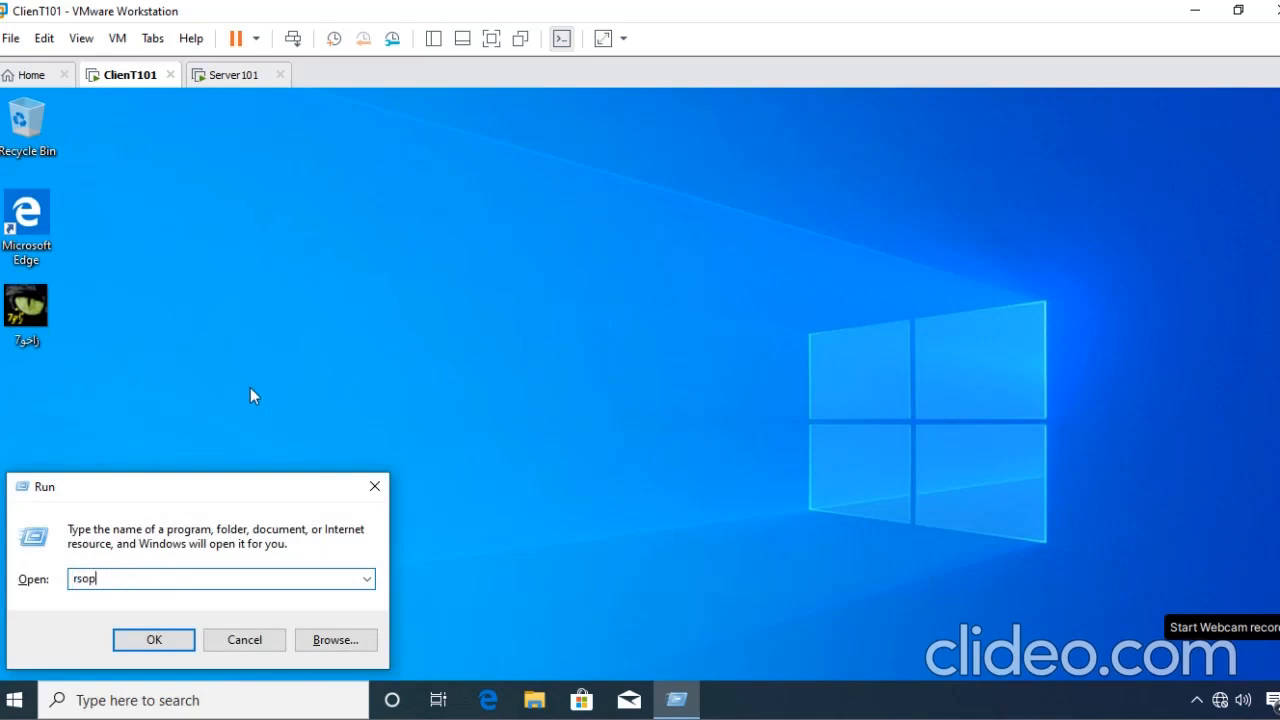
type("msc")
key("Return")
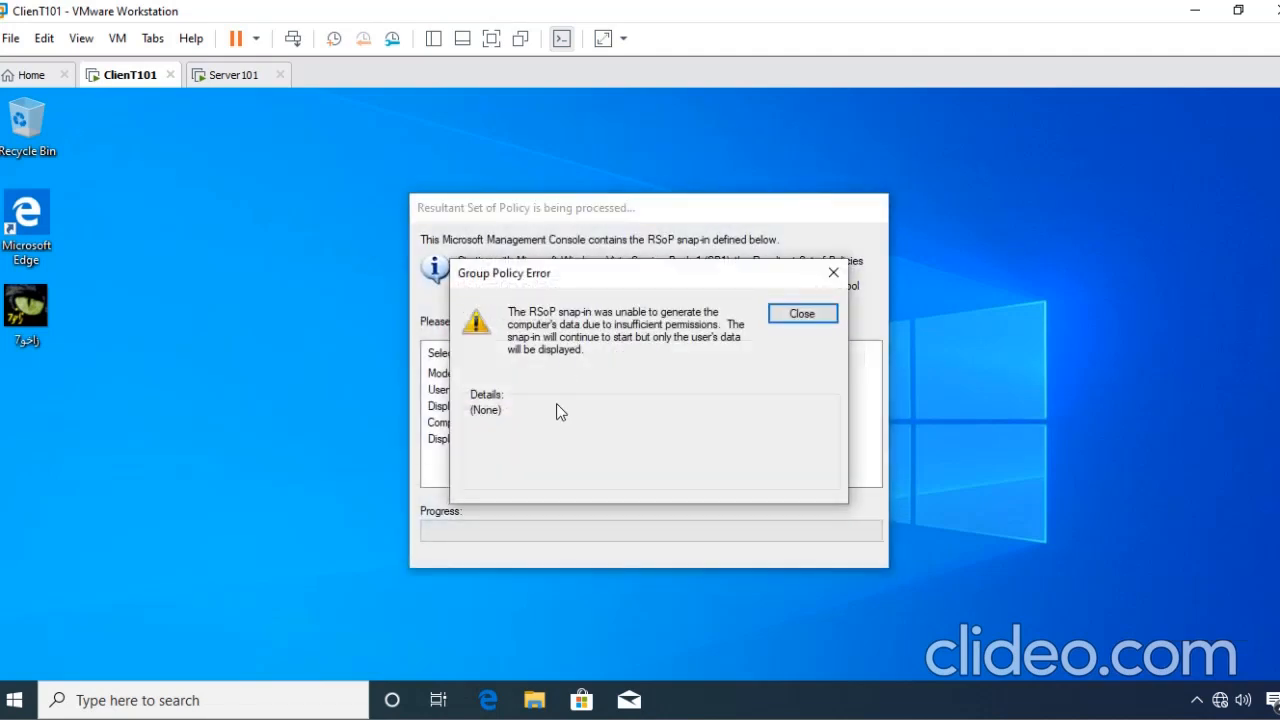
left_click(800, 316)
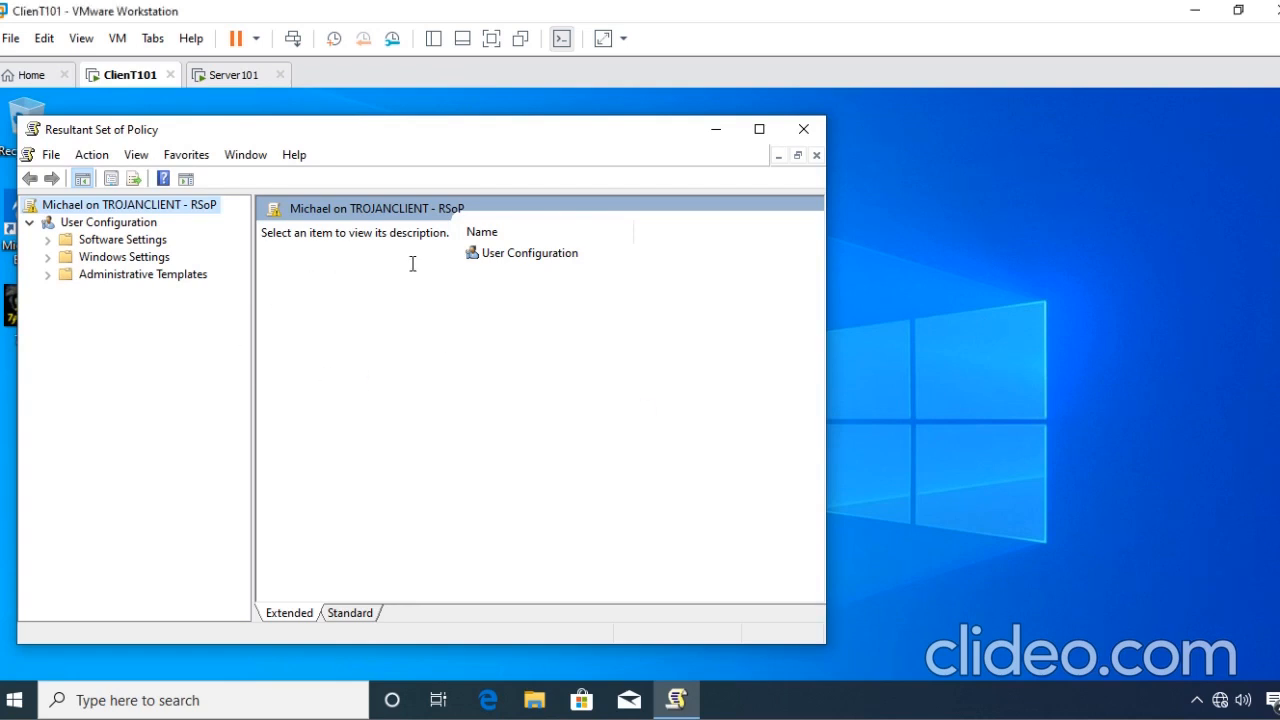
- Examine the applied Start Menu and Taskbar policy under User Configuration, Administrative Templates, and move the window to uncover the desktop icons
double_click(530, 257)
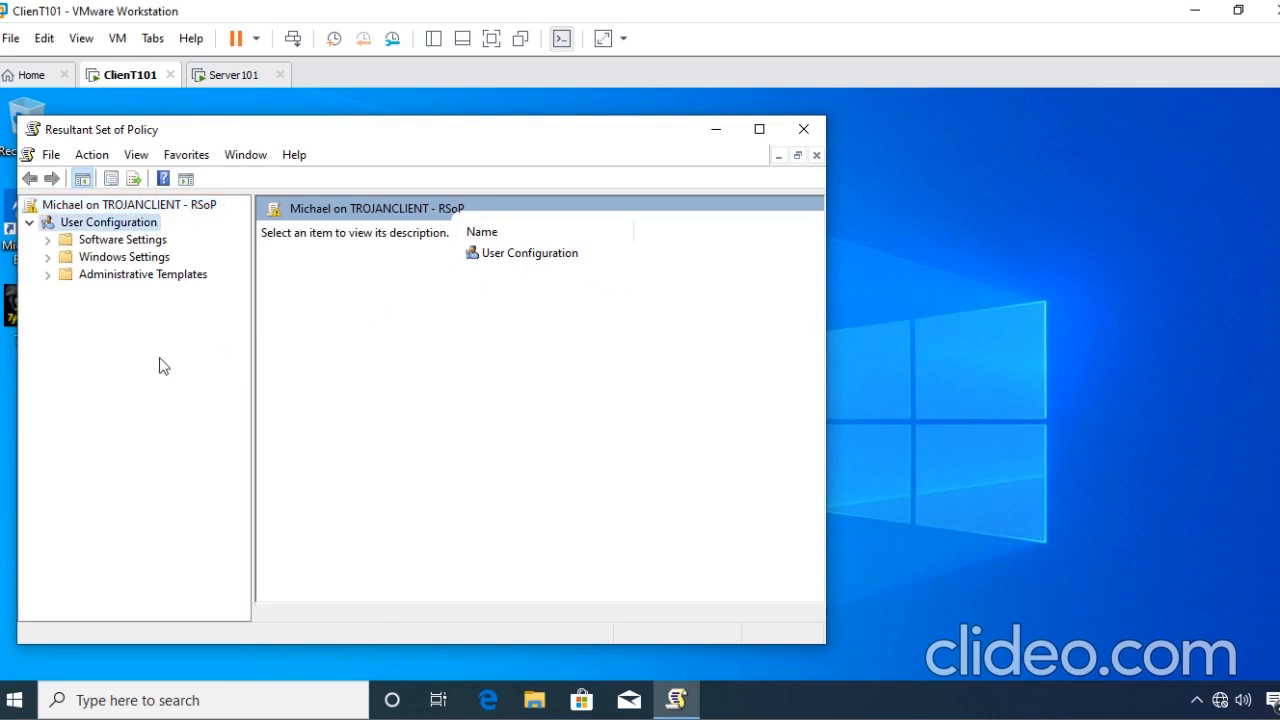
left_click(47, 274)
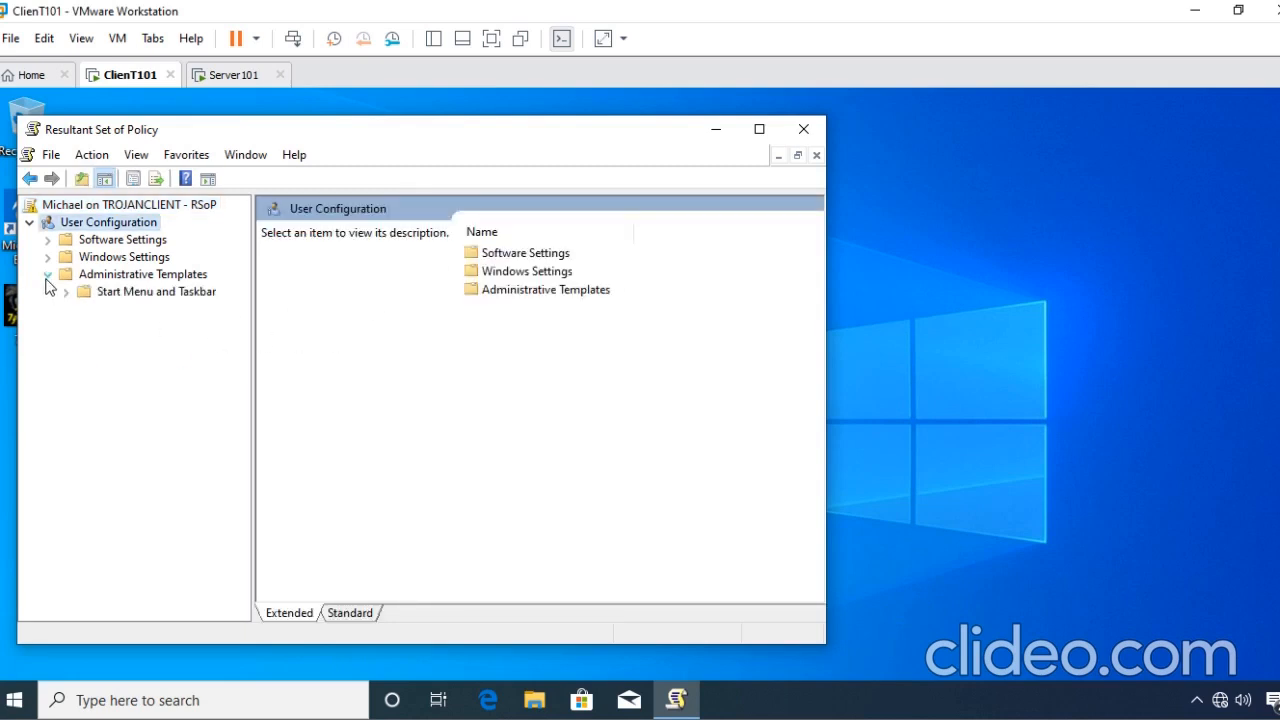
left_click(66, 292)
left_click(131, 294)
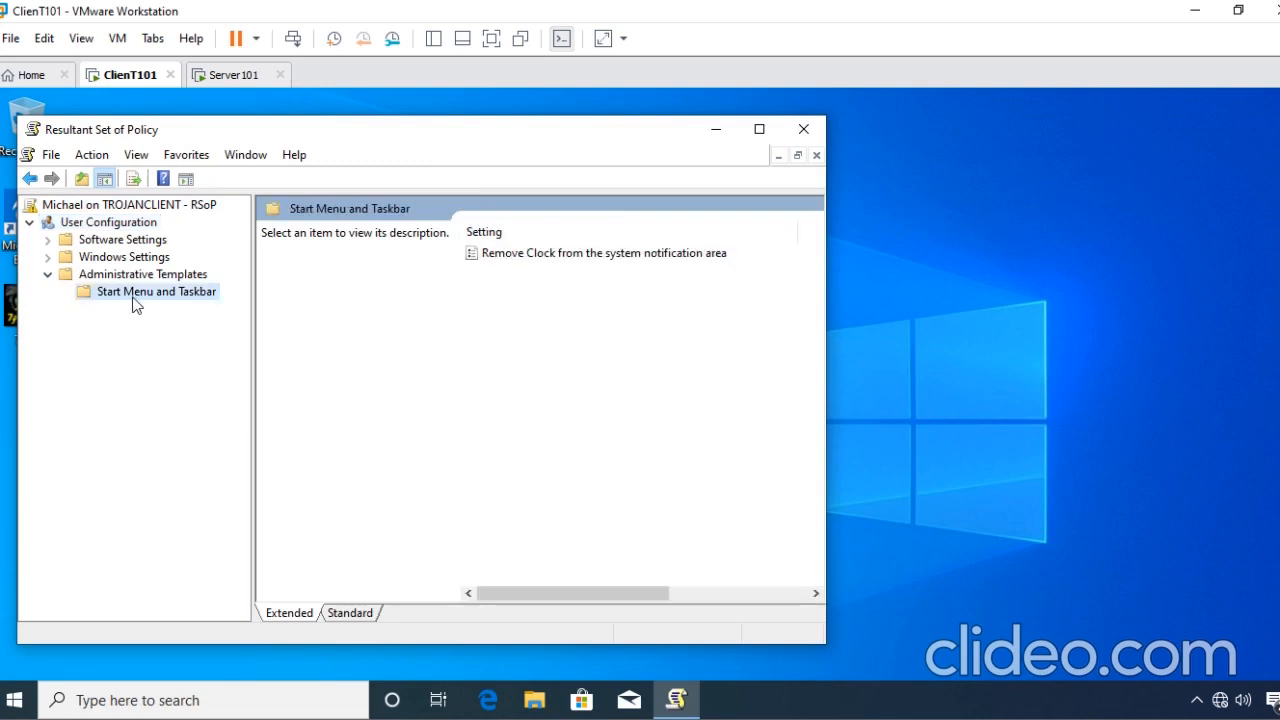
left_click_drag(531, 138, 703, 124)
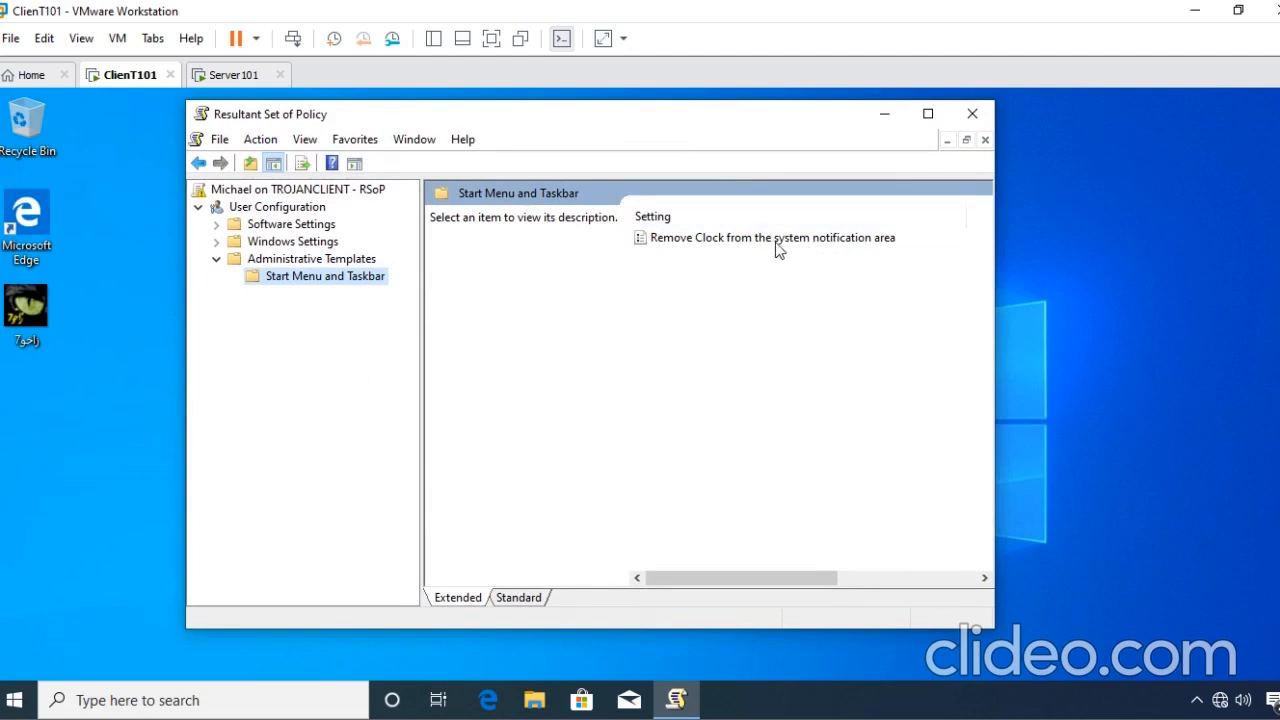
left_click(14, 701)
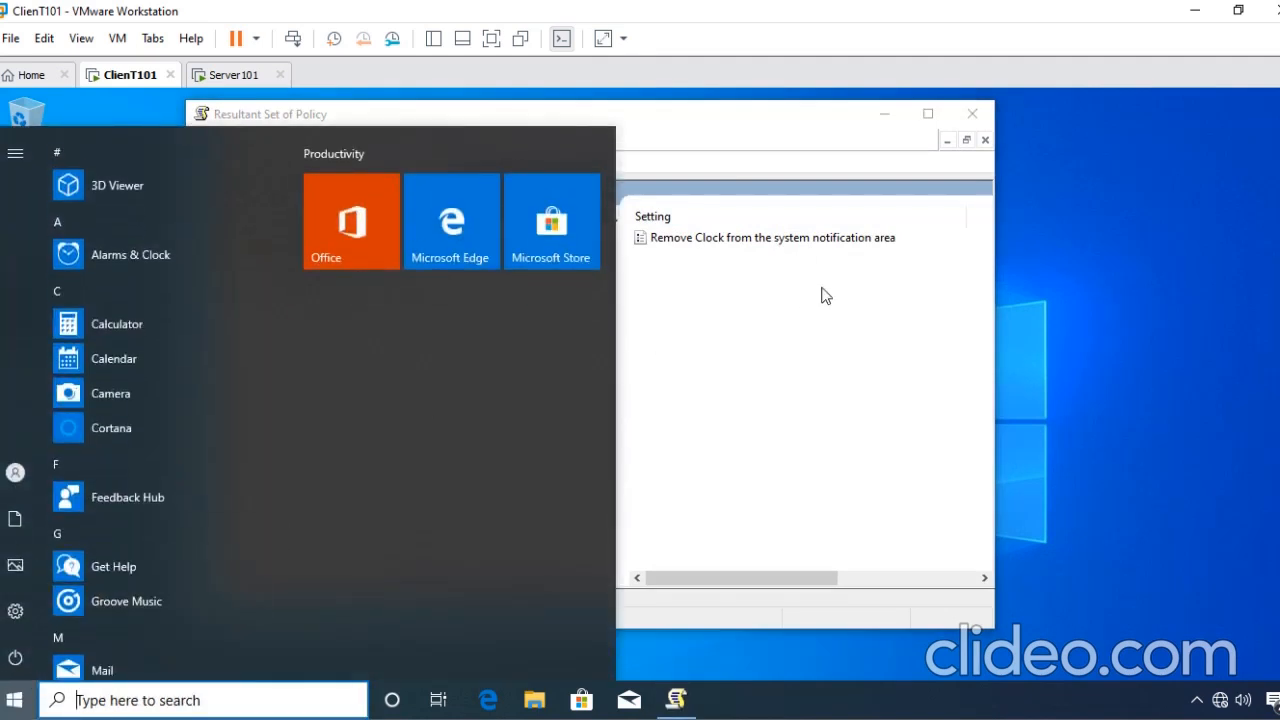
left_click(823, 270)
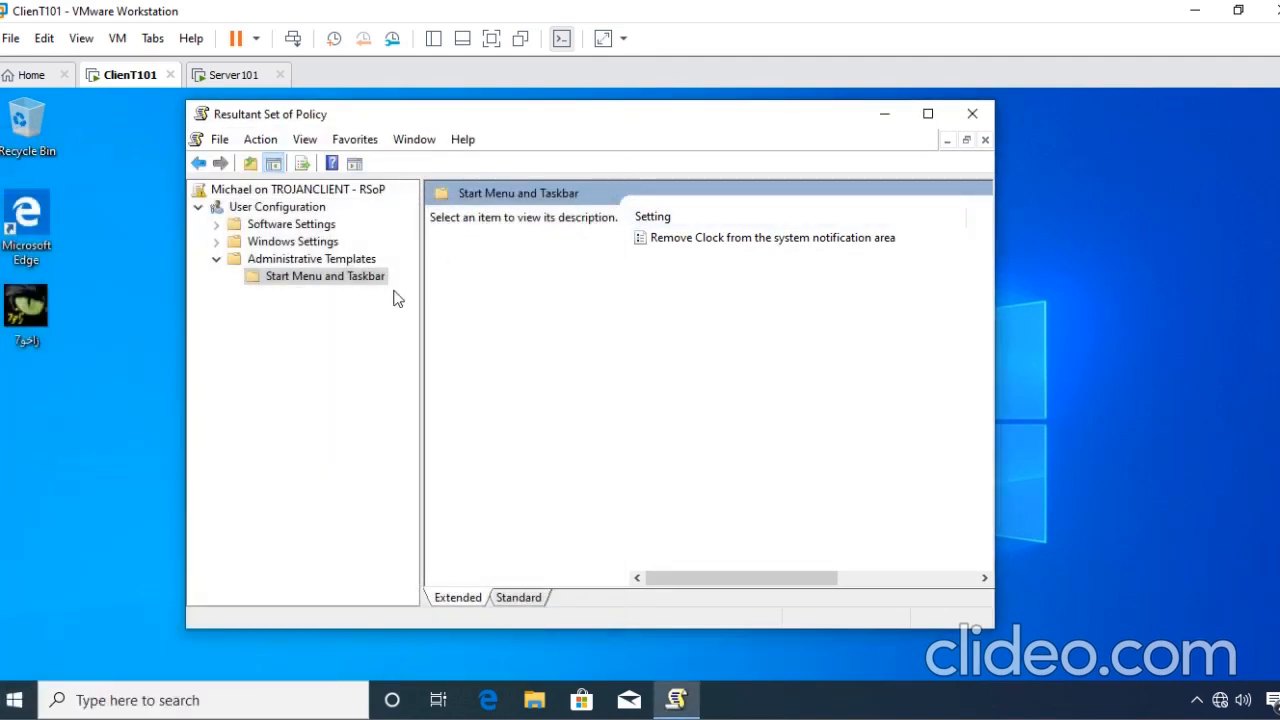